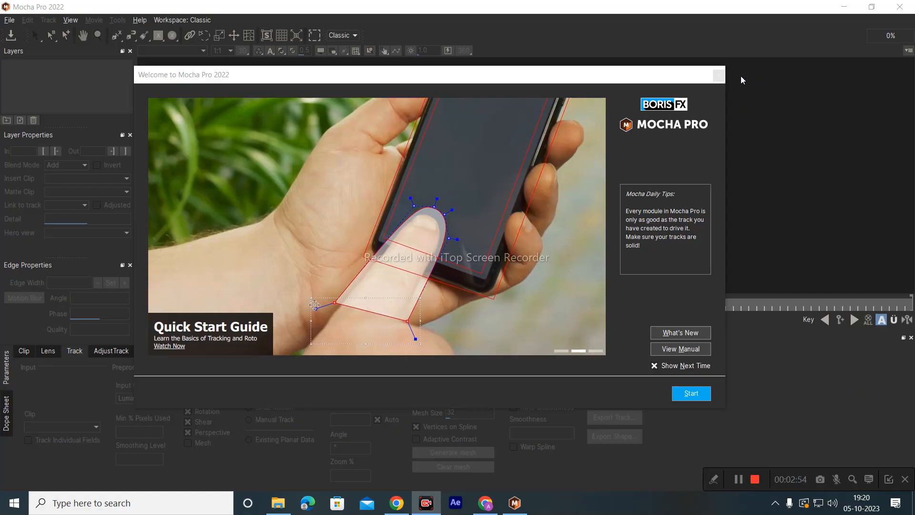
# Check the in-call messages in Google Meet, return to Mocha Pro and close its welcome window
pyautogui.click(886, 480)
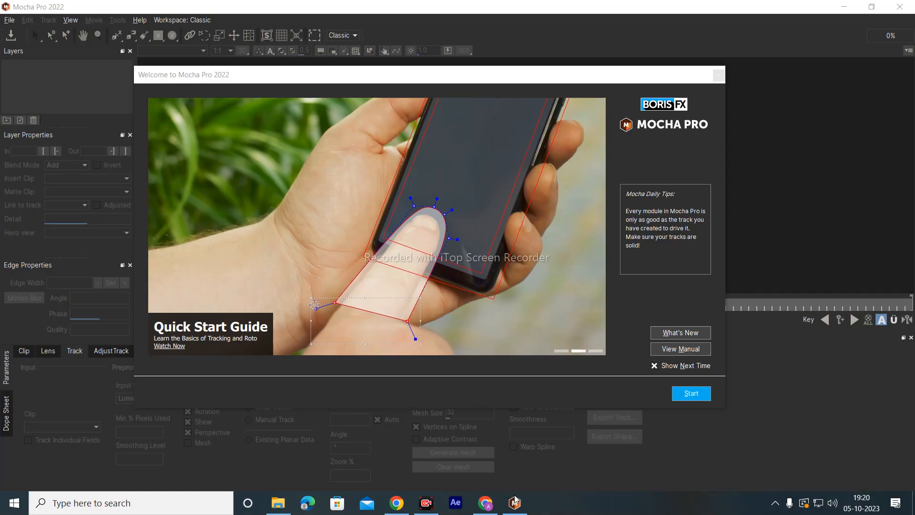
pyautogui.click(485, 503)
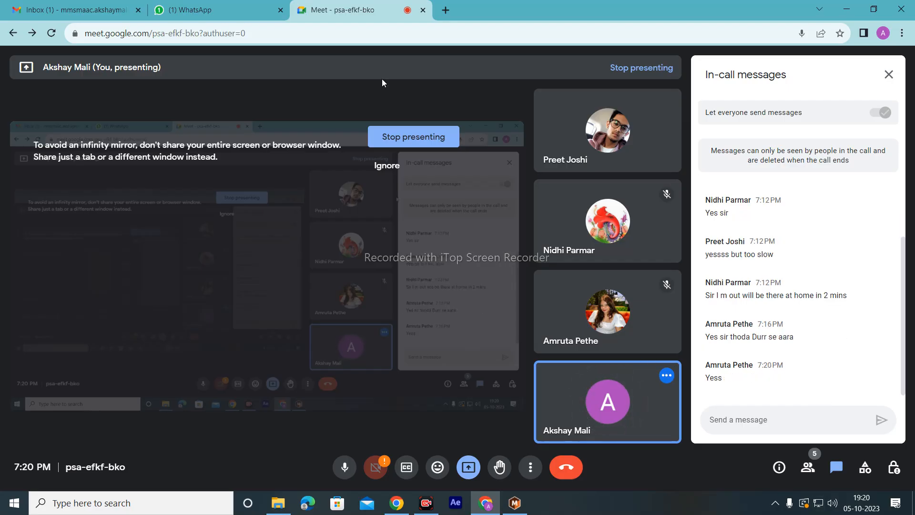
pyautogui.click(846, 10)
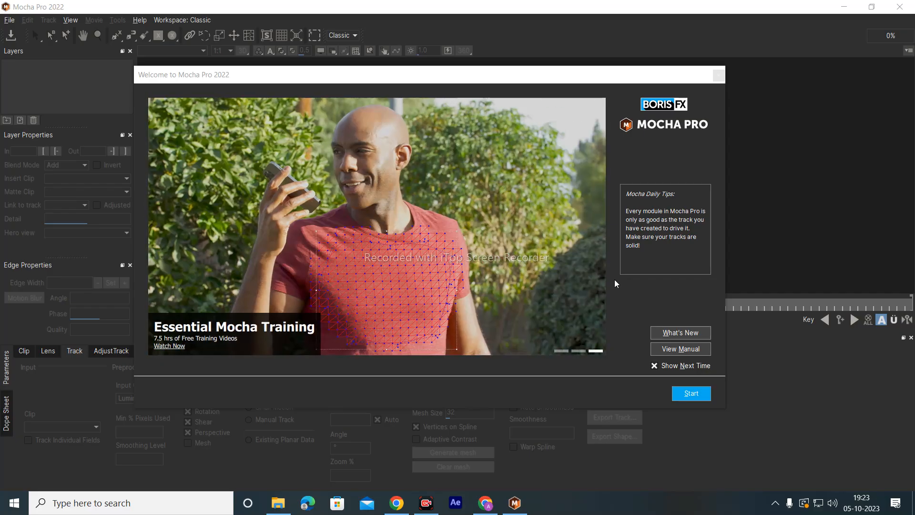
pyautogui.click(719, 76)
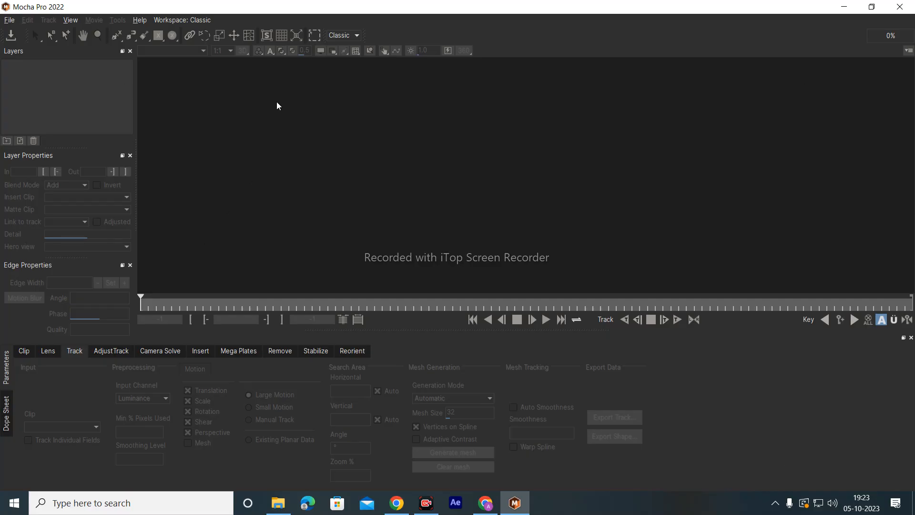
# Preview the Essentials, Roto and Big Picture workspaces, and return to the Classic workspace
pyautogui.click(344, 36)
pyautogui.click(357, 55)
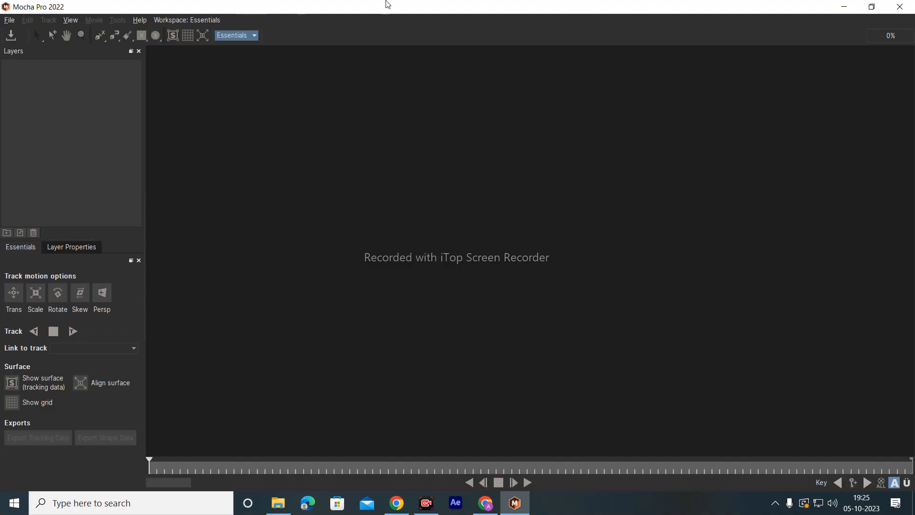
pyautogui.click(254, 36)
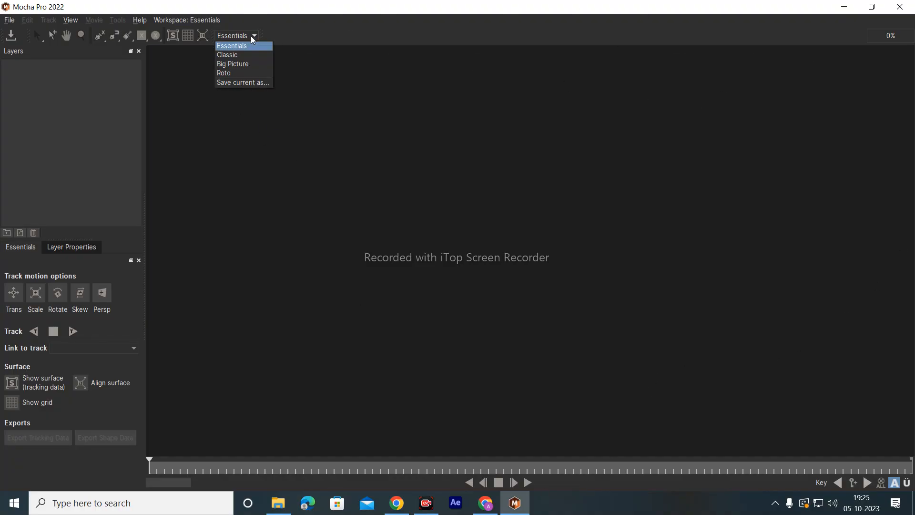
pyautogui.click(239, 73)
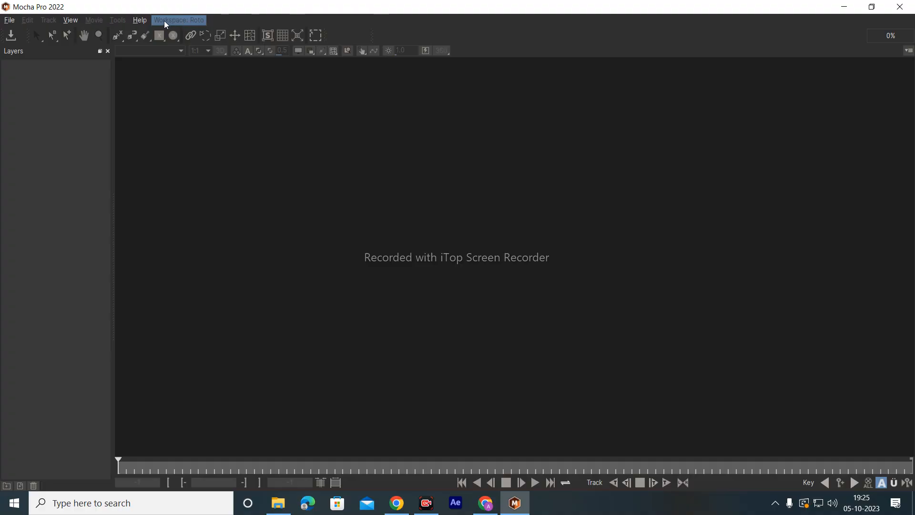
pyautogui.click(176, 23)
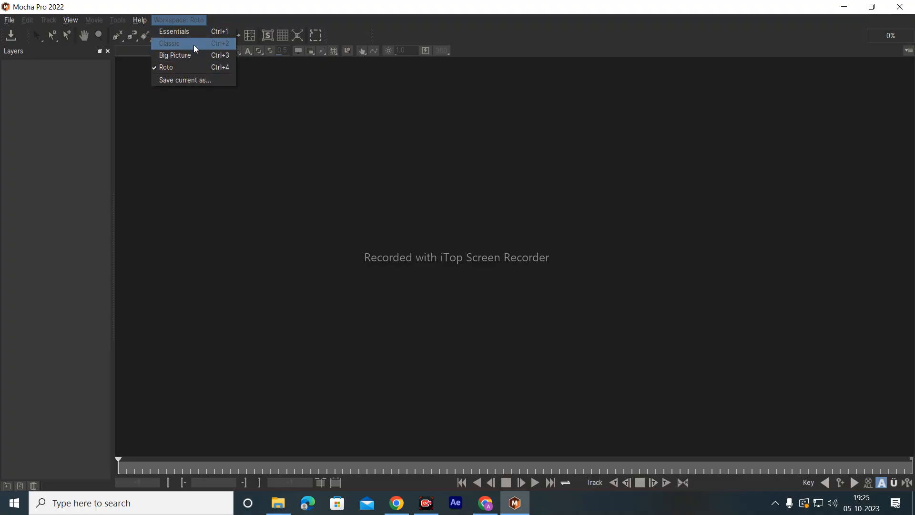
pyautogui.click(195, 58)
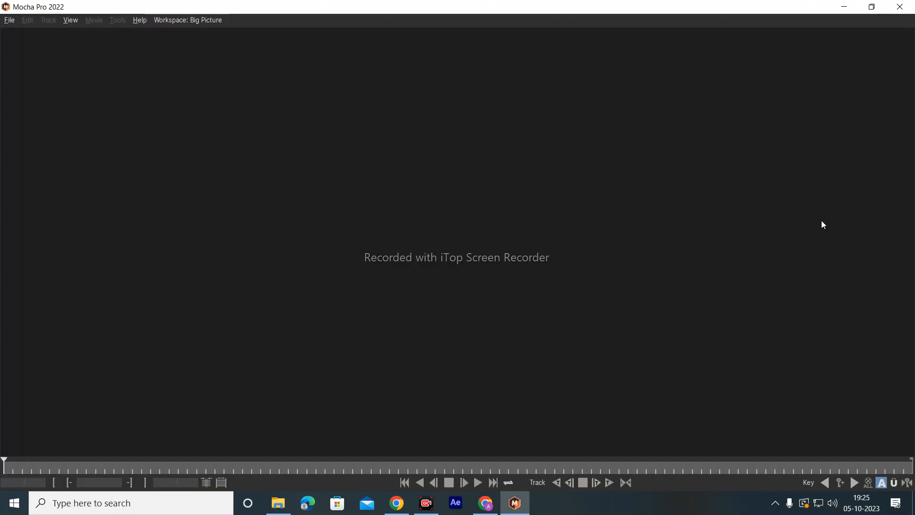
pyautogui.click(192, 20)
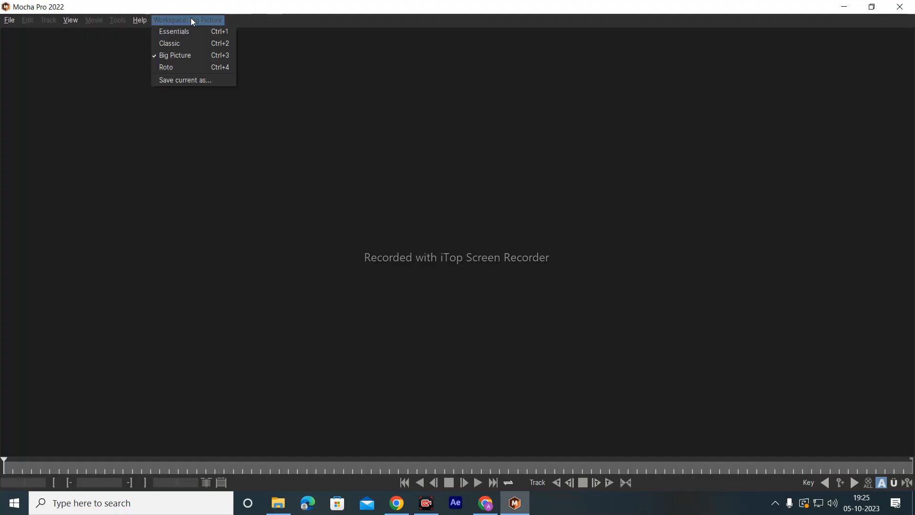
pyautogui.click(193, 42)
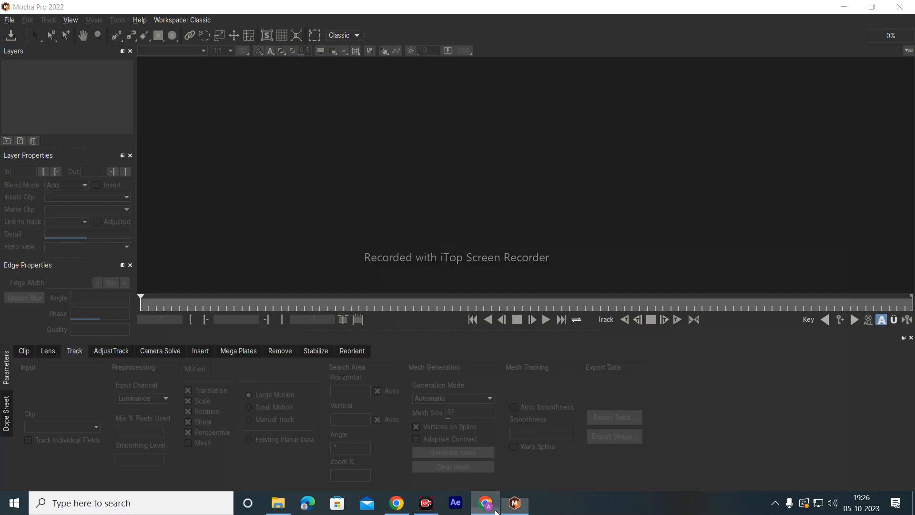
# Switch to the Google Meet call to read the participants' replies, and return to Mocha Pro
pyautogui.click(494, 509)
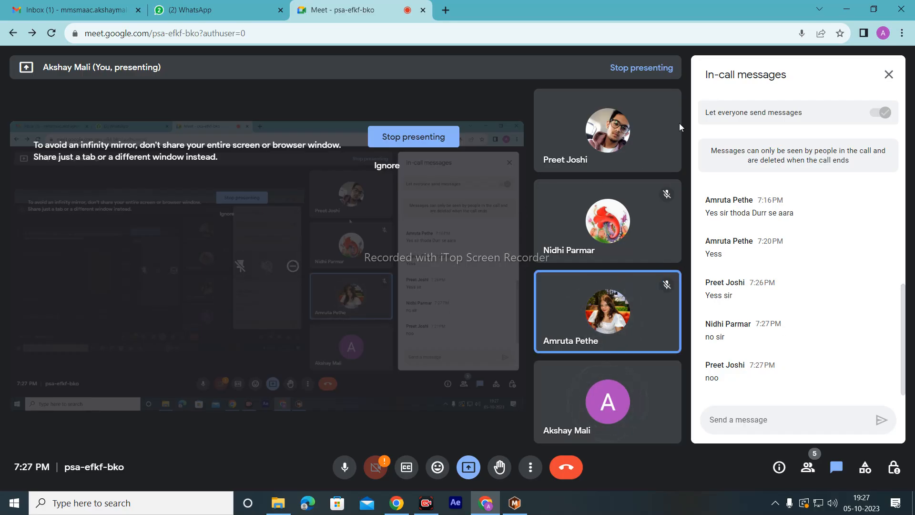
pyautogui.click(847, 10)
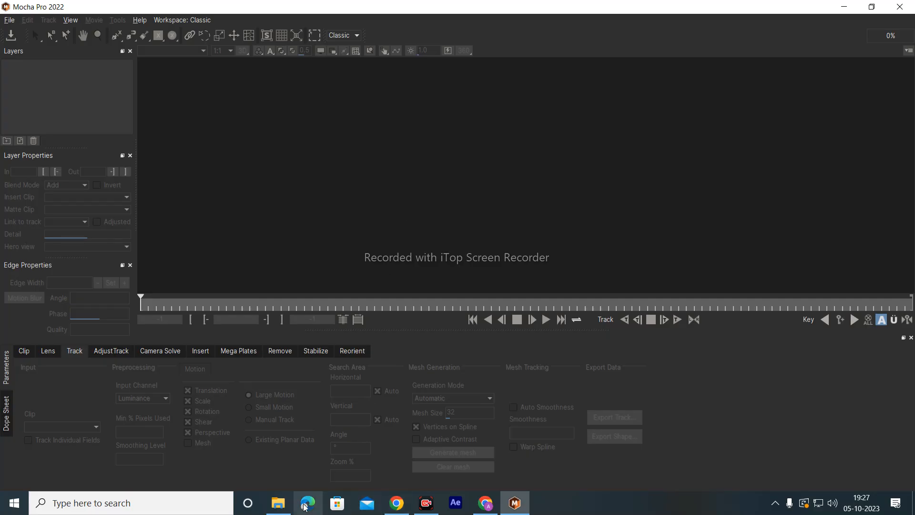
# Switch to File Explorer and open the Box folder inside the class's Footage folder
pyautogui.click(277, 504)
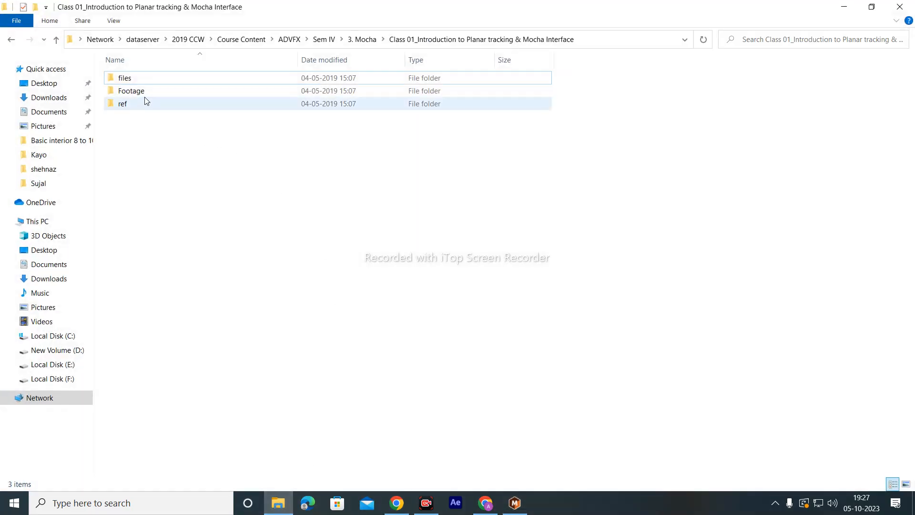
pyautogui.click(145, 95)
pyautogui.doubleClick(134, 91)
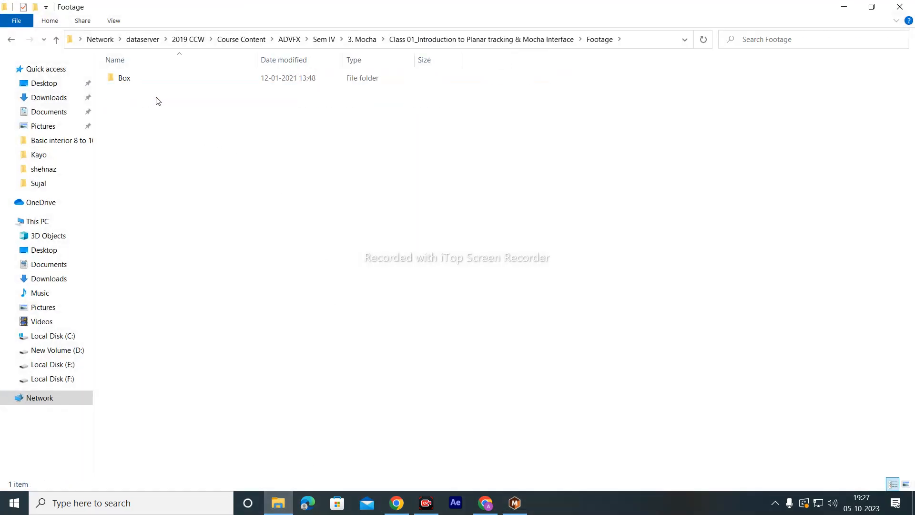
pyautogui.doubleClick(142, 77)
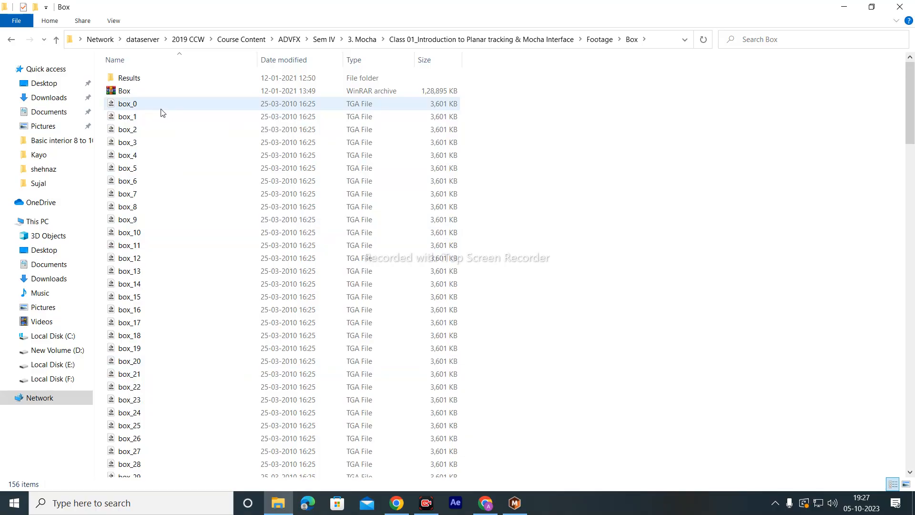
# Select the TGA image sequence from box_0 through box_122 in the Box folder
pyautogui.click(119, 107)
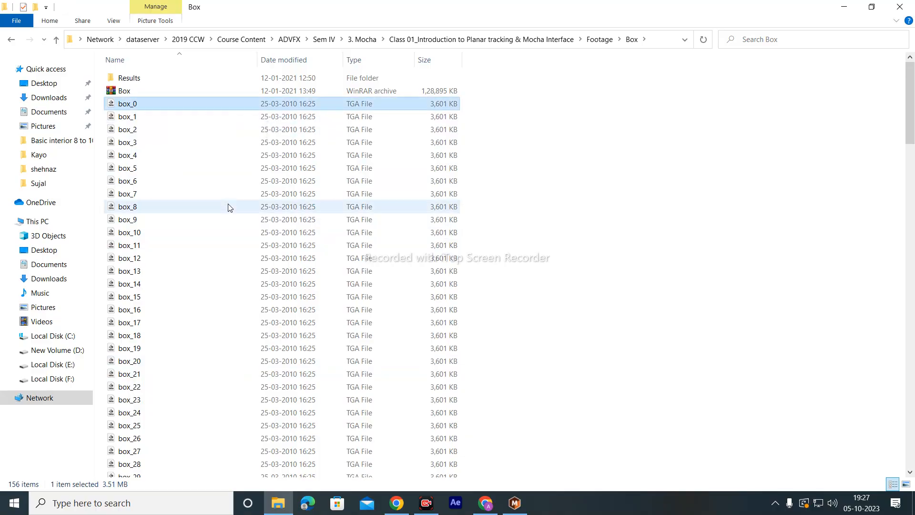
pyautogui.scroll(-6, 229, 238)
pyautogui.scroll(-17, 186, 462)
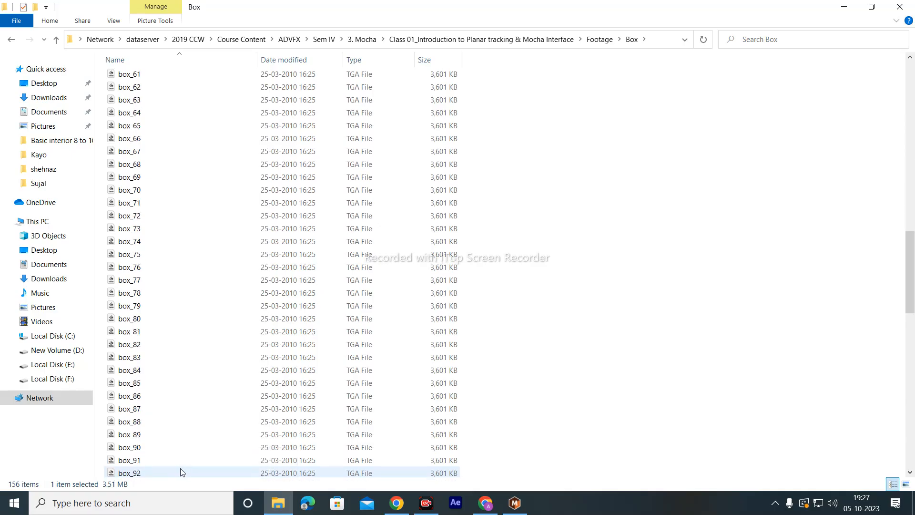
pyautogui.scroll(-8, 179, 470)
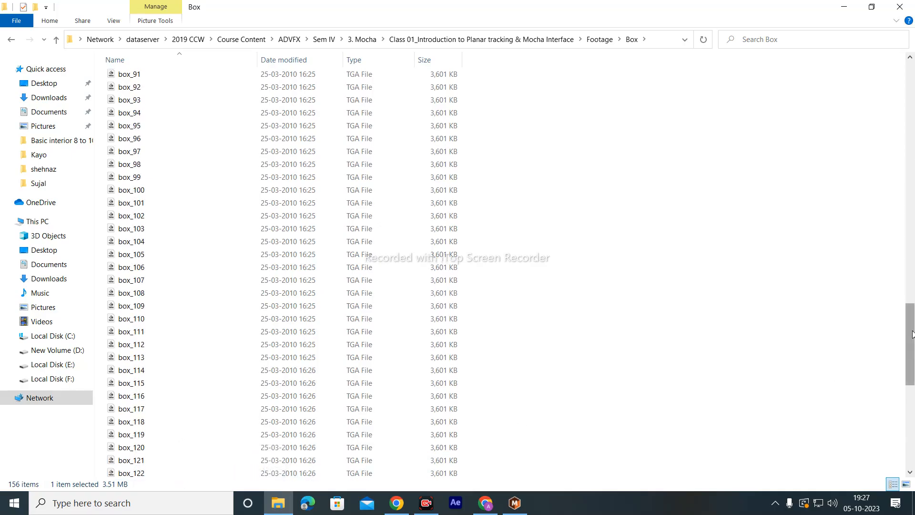
pyautogui.moveTo(910, 371); pyautogui.dragTo(910, 370)
pyautogui.keyDown('shift'); pyautogui.click(157, 474); pyautogui.keyUp('shift')
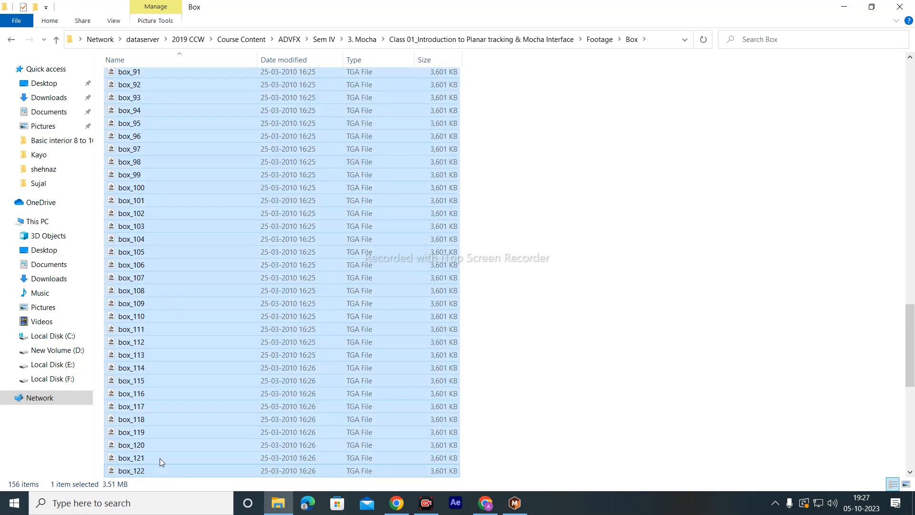
pyautogui.moveTo(159, 459); pyautogui.dragTo(604, 183)
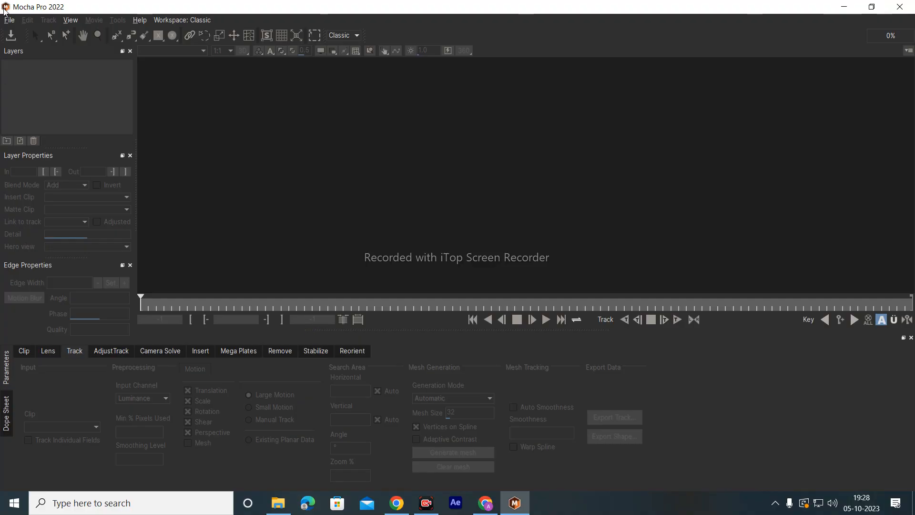
# Start a new project in Mocha Pro and open the footage chooser for its import clip
pyautogui.click(10, 21)
pyautogui.click(10, 21)
pyautogui.click(10, 20)
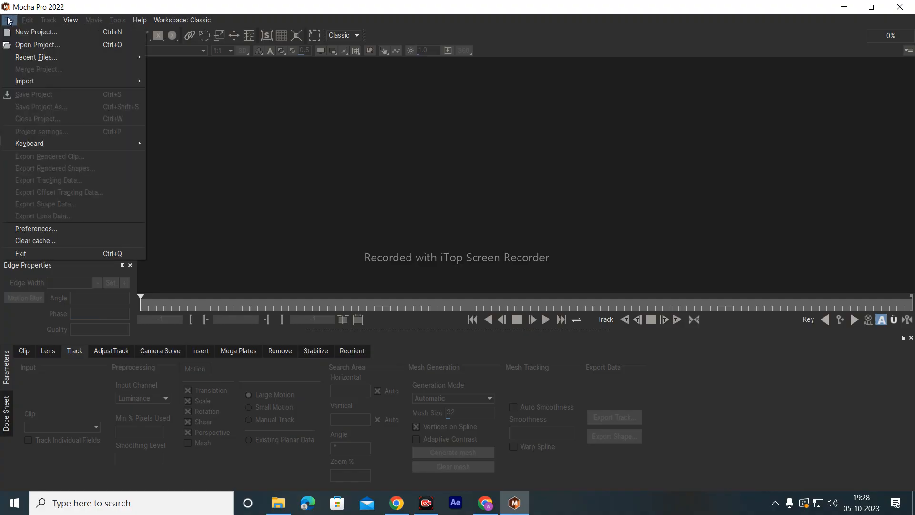
pyautogui.click(31, 32)
pyautogui.moveTo(384, 45); pyautogui.dragTo(449, 45)
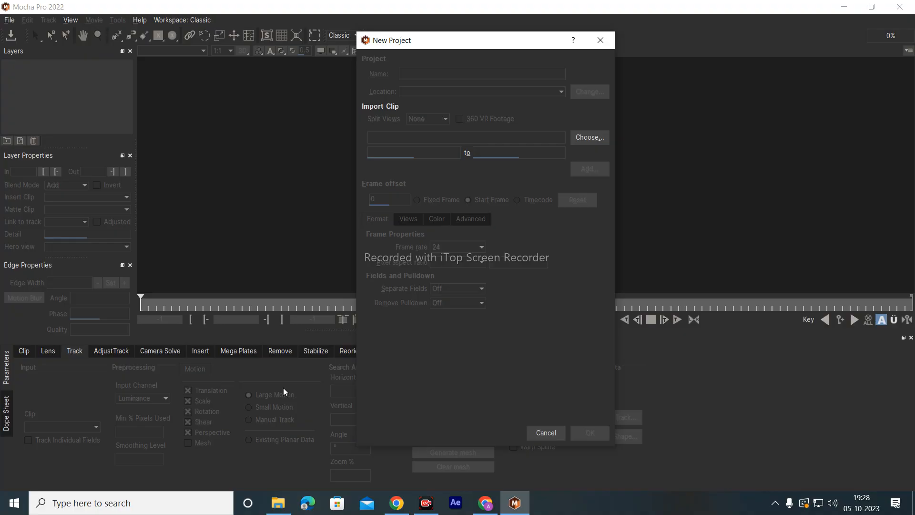
pyautogui.moveTo(431, 48); pyautogui.dragTo(427, 39)
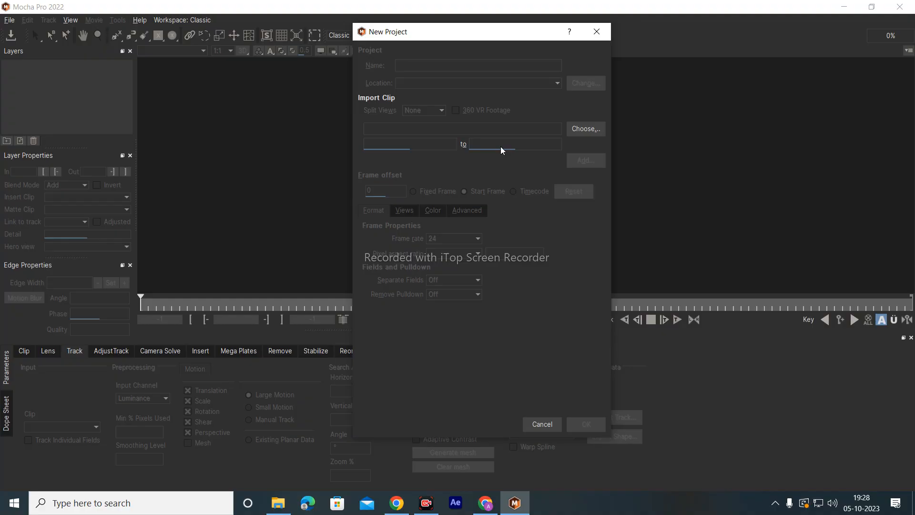
pyautogui.click(581, 128)
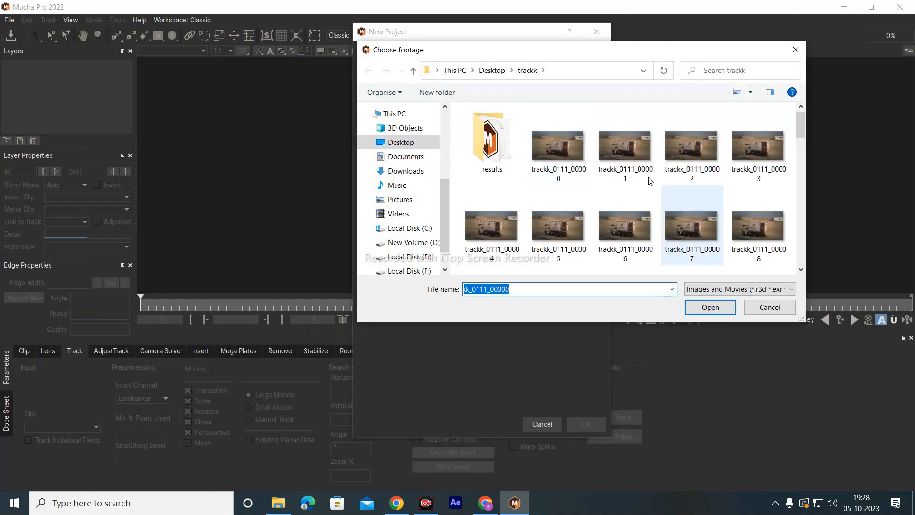
# Take the footage chooser from the trackk folder to the network location \\dataserver
pyautogui.scroll(-6, 629, 181)
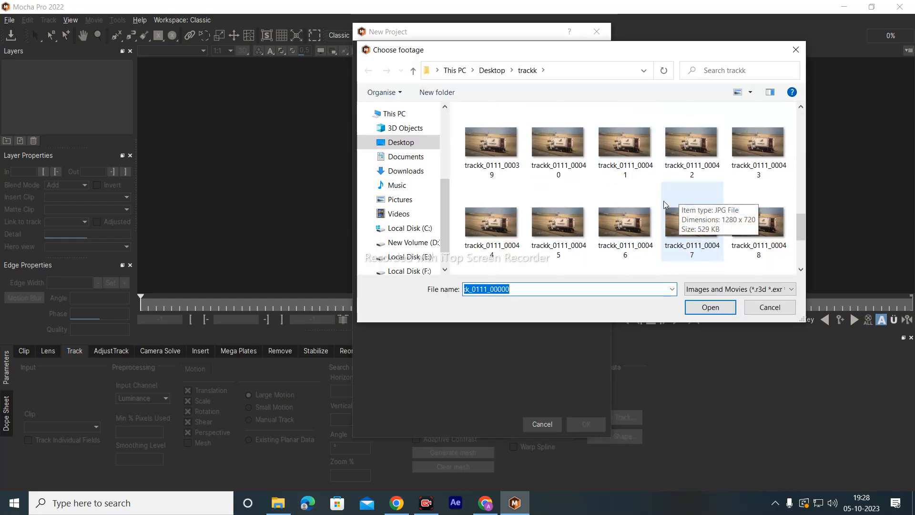
pyautogui.scroll(3, 663, 201)
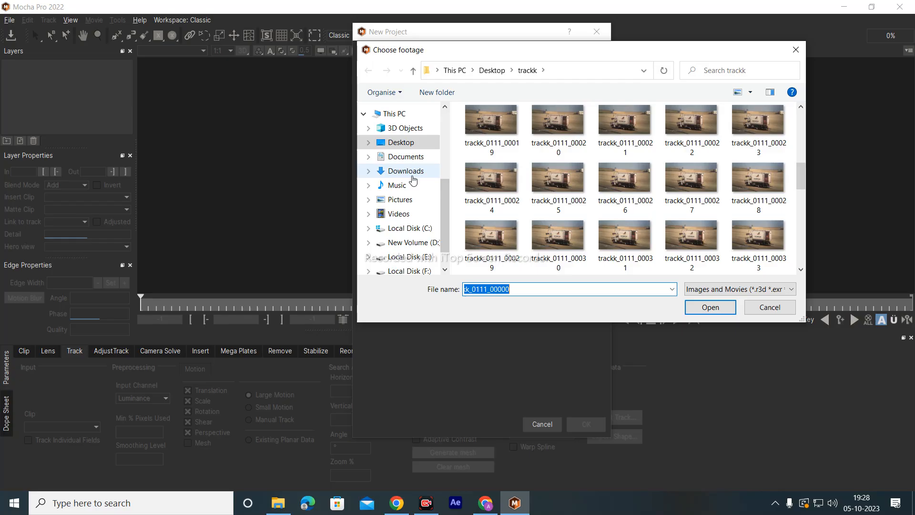
pyautogui.scroll(2, 412, 180)
pyautogui.click(454, 71)
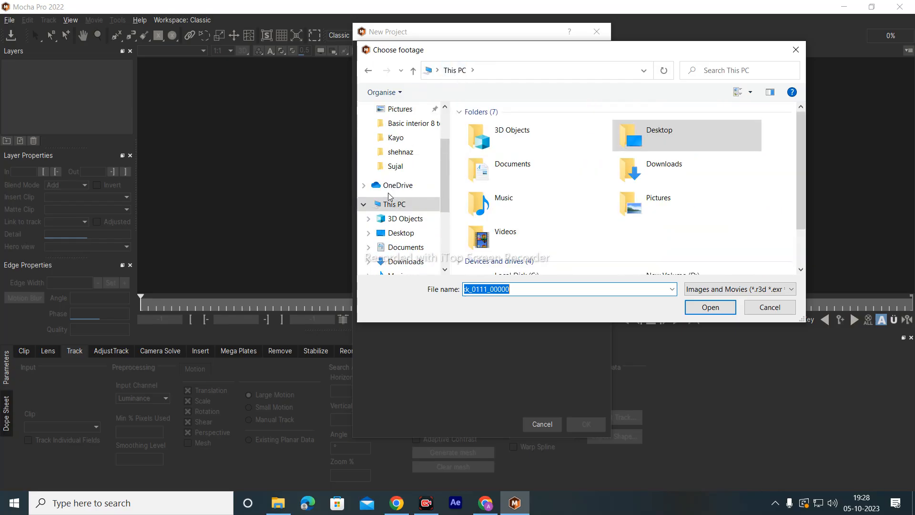
pyautogui.scroll(2, 390, 205)
pyautogui.click(473, 71)
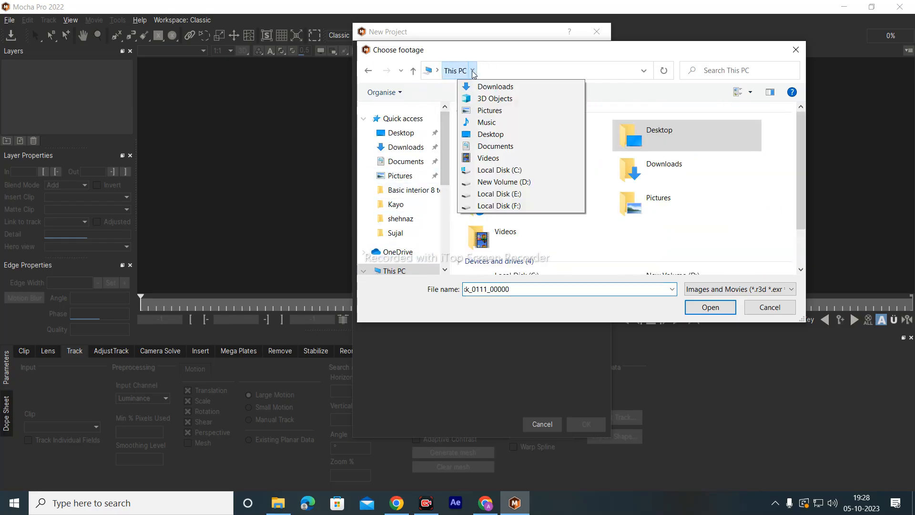
pyautogui.click(496, 67)
pyautogui.click(496, 67)
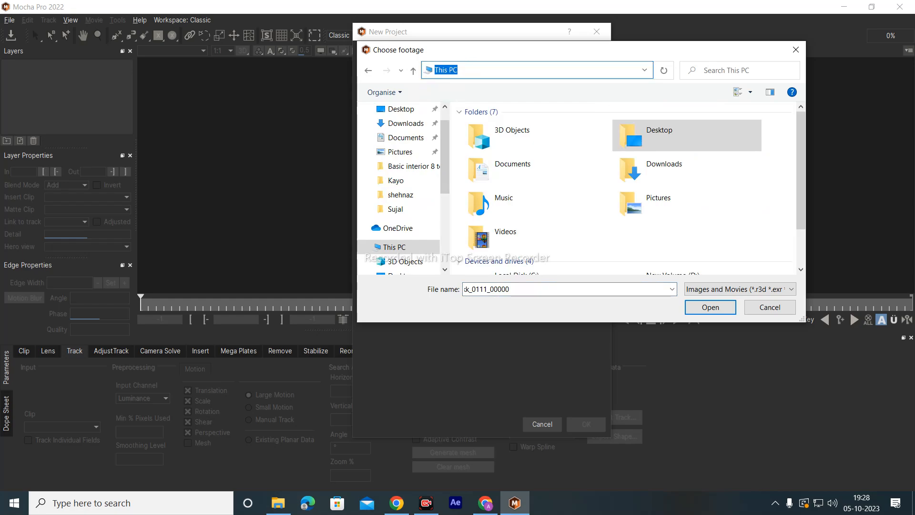
pyautogui.write('\\\\datasr')
pyautogui.press('BackSpace')
pyautogui.write('w')
pyautogui.press('BackSpace')
pyautogui.write('erver')
pyautogui.press('Return')
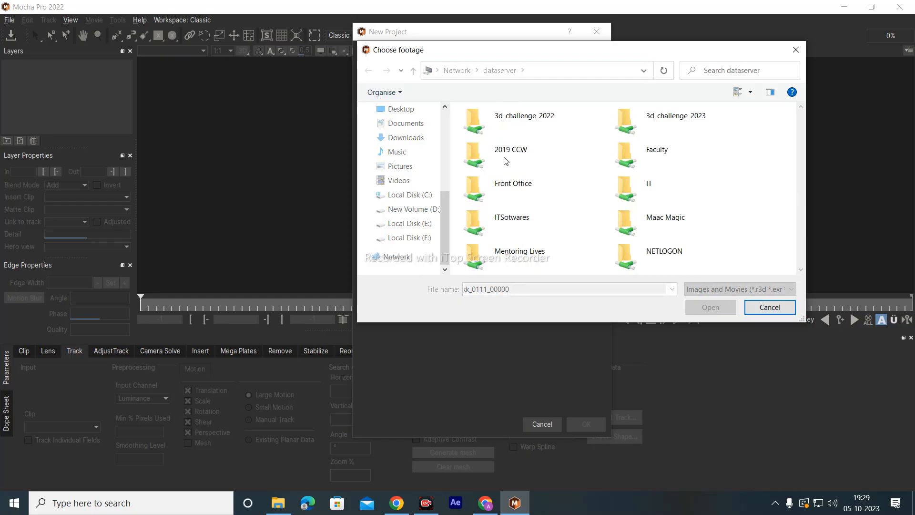
# Browse from 2019 CCW through Course Content, ADVFX, Sem IV, 3. Mocha and the Class 01 folder to Footage\Box
pyautogui.click(516, 154)
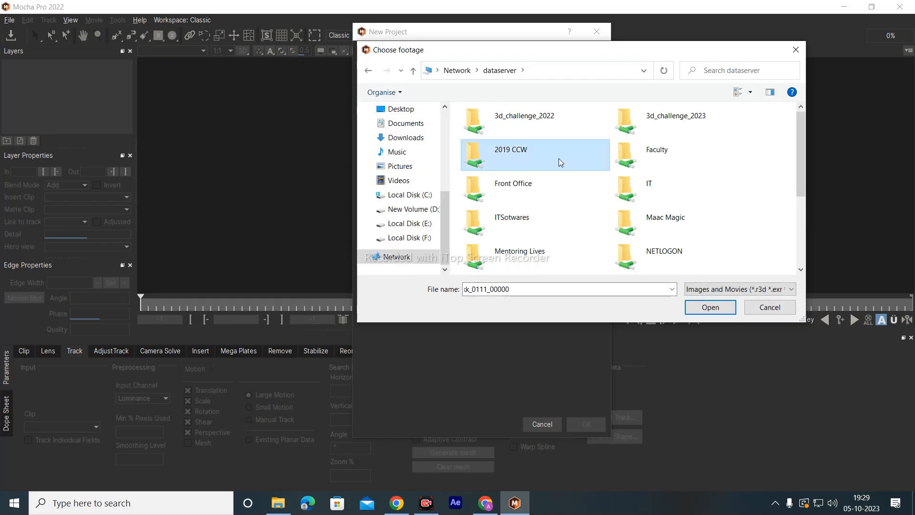
pyautogui.doubleClick(522, 156)
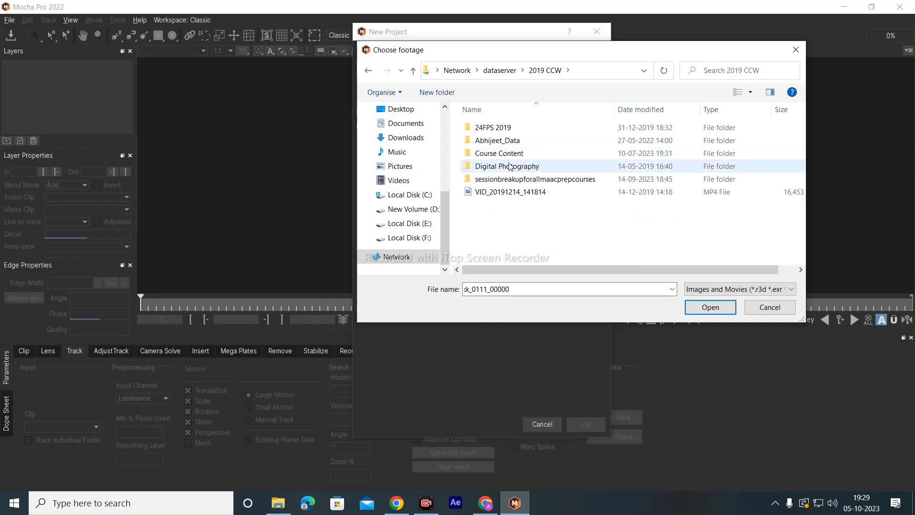
pyautogui.doubleClick(514, 156)
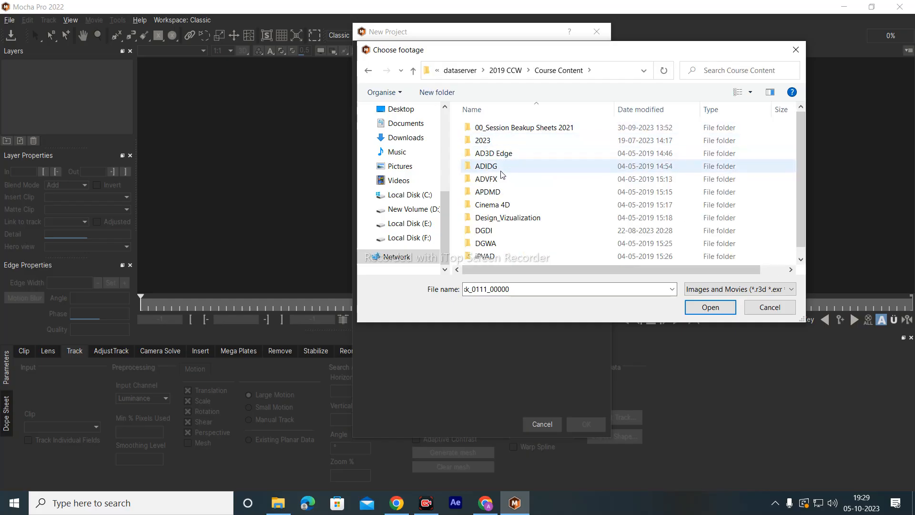
pyautogui.doubleClick(503, 166)
pyautogui.doubleClick(502, 167)
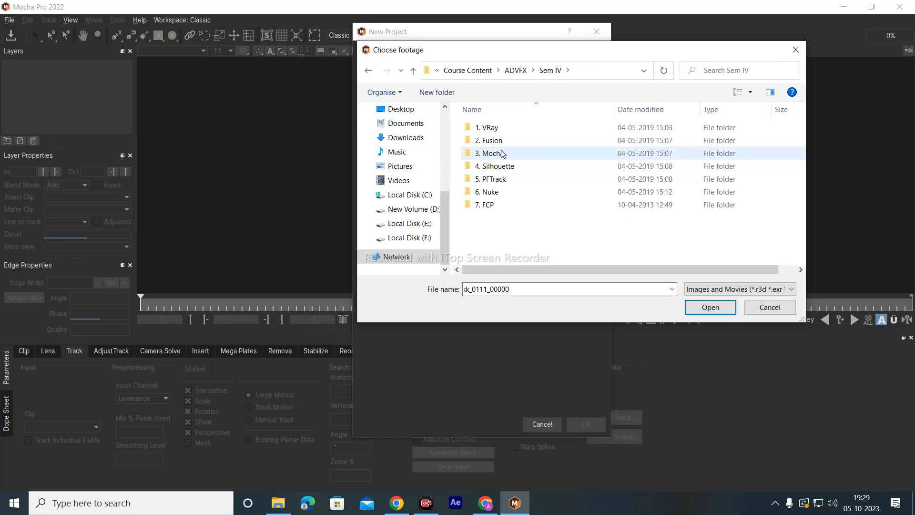
pyautogui.doubleClick(504, 153)
pyautogui.doubleClick(500, 127)
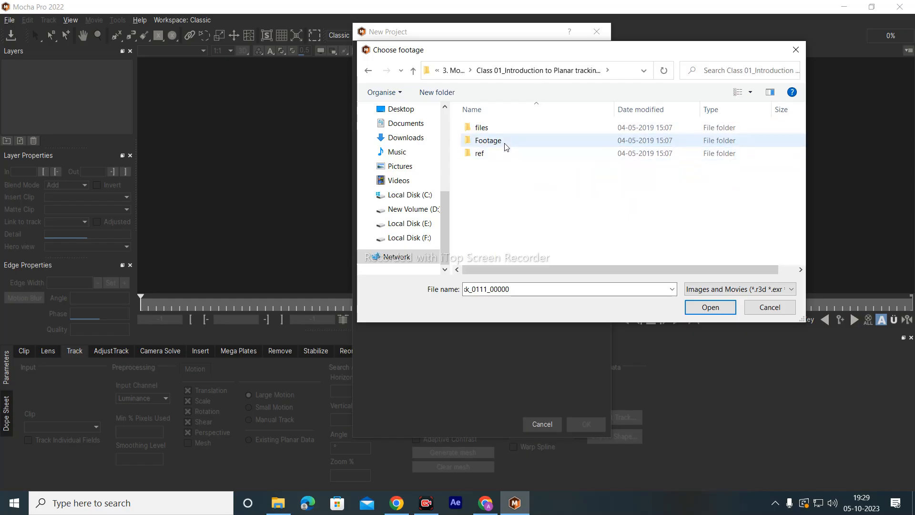
pyautogui.doubleClick(504, 142)
pyautogui.doubleClick(484, 129)
# Choose box_0 from the TGA sequence in the Box folder as the new project's import clip
pyautogui.click(489, 142)
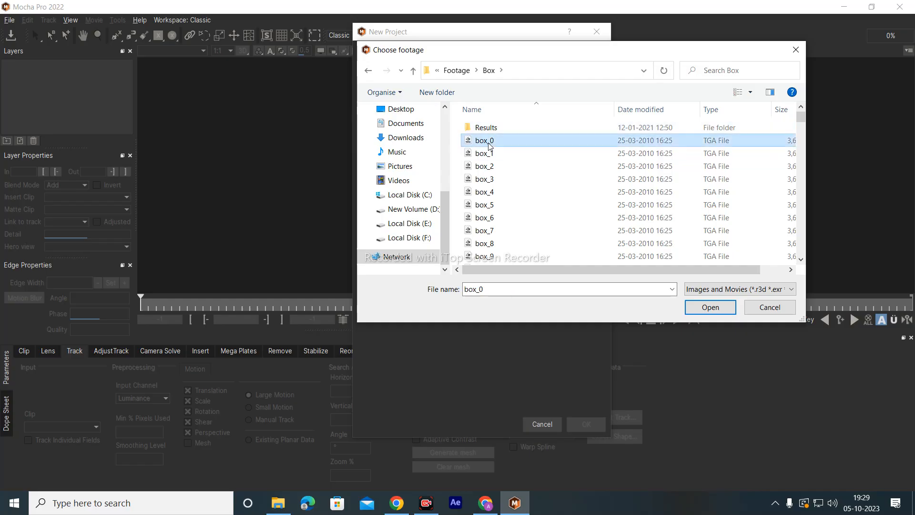
pyautogui.scroll(-1, 596, 209)
pyautogui.scroll(1, 562, 214)
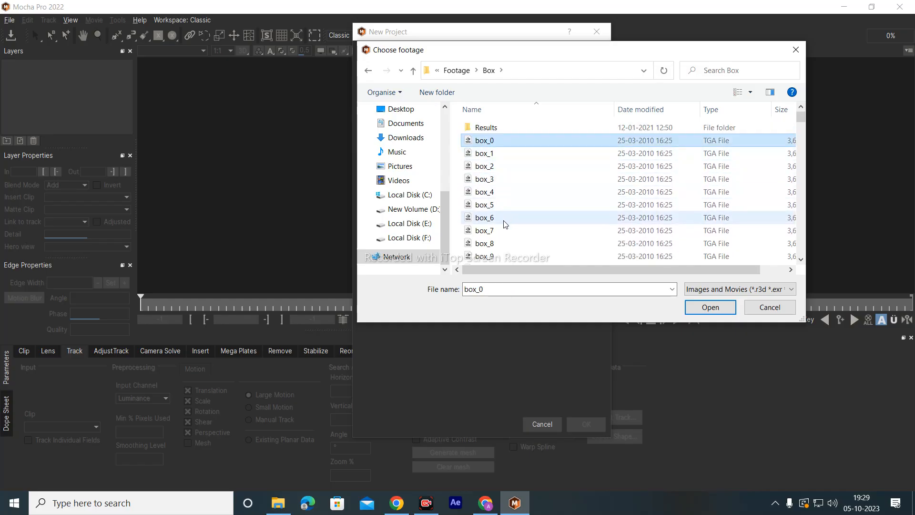
pyautogui.scroll(-4, 511, 219)
pyautogui.scroll(4, 511, 219)
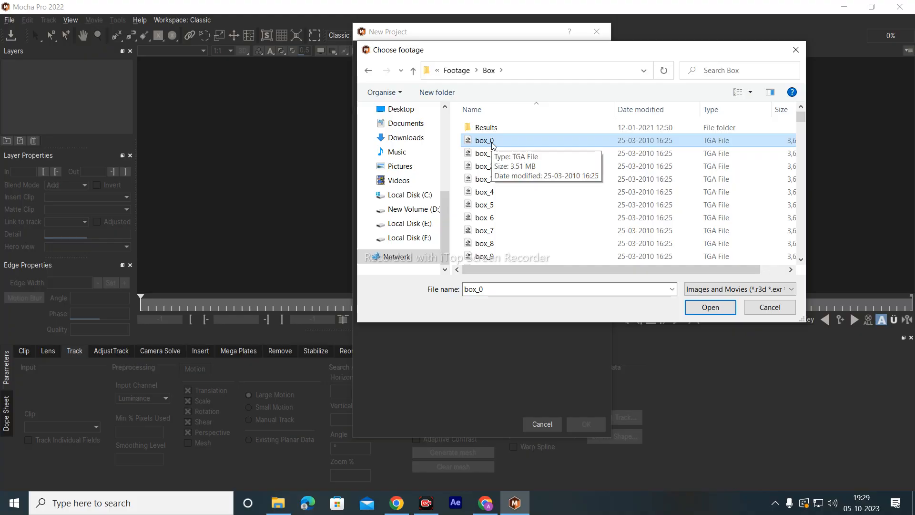
pyautogui.click(717, 308)
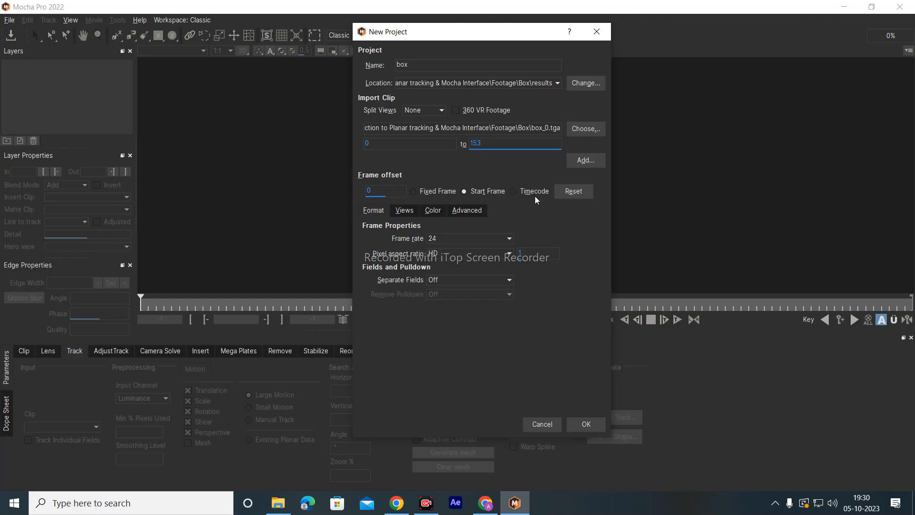
# Try adding two extra import clip entries to the new project without choosing footage, and delete both empty entries
pyautogui.click(590, 161)
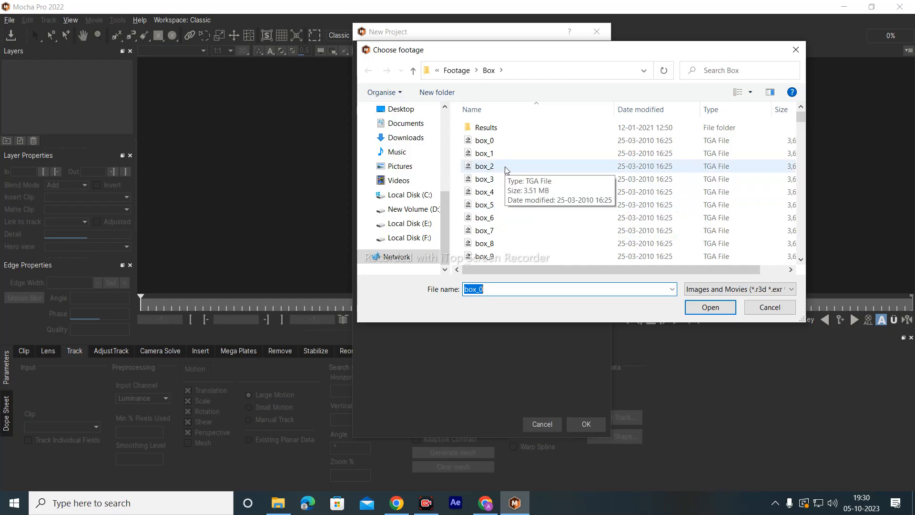
pyautogui.click(769, 307)
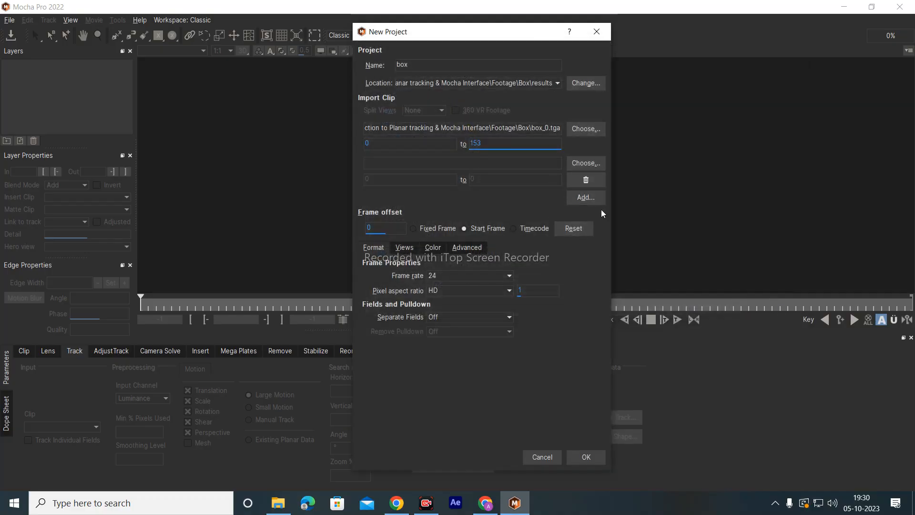
pyautogui.click(585, 162)
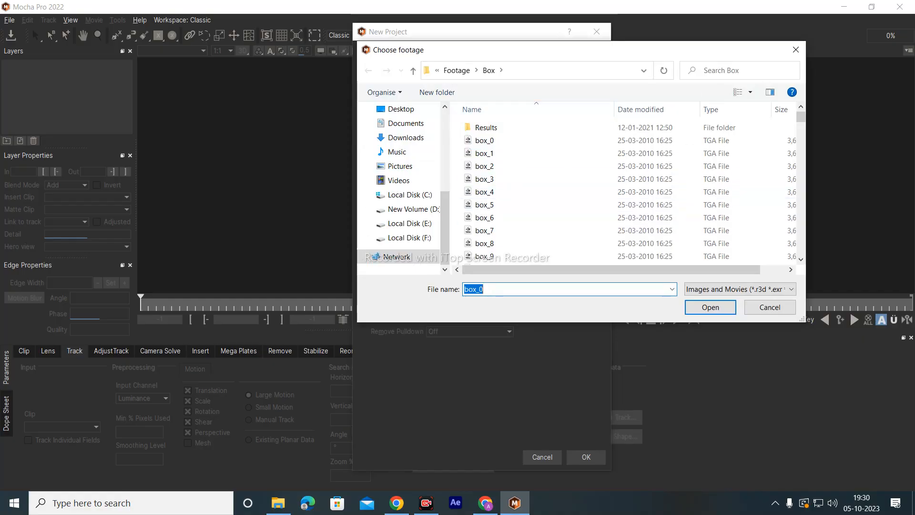
pyautogui.click(795, 49)
pyautogui.click(591, 199)
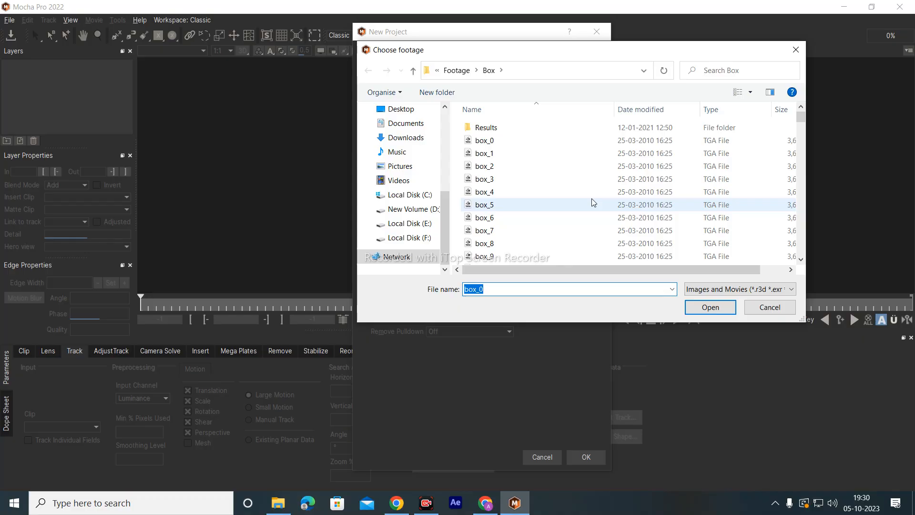
pyautogui.click(794, 52)
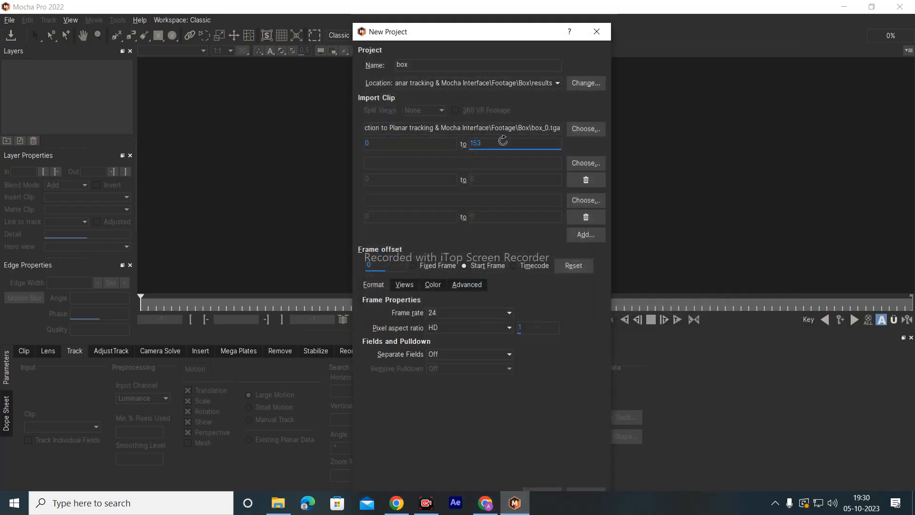
pyautogui.click(587, 217)
pyautogui.click(590, 180)
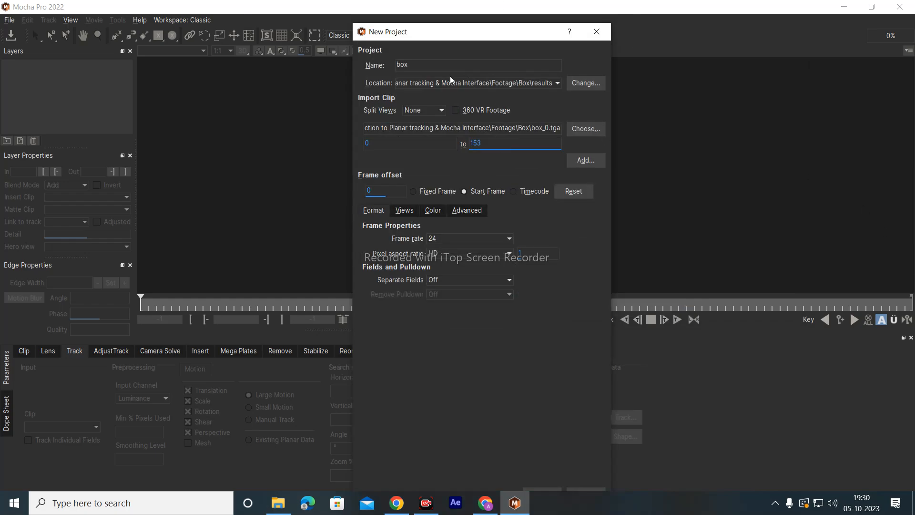
# Review the project name, the Timecode and Start Frame offset options, and the available frame rates for the new project
pyautogui.doubleClick(407, 65)
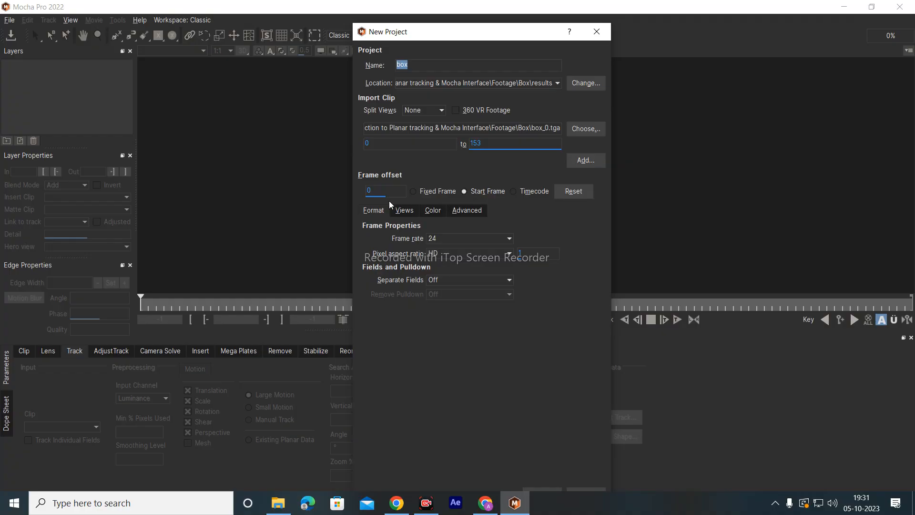
pyautogui.click(515, 191)
pyautogui.click(486, 191)
pyautogui.click(464, 239)
pyautogui.click(464, 239)
pyautogui.click(464, 239)
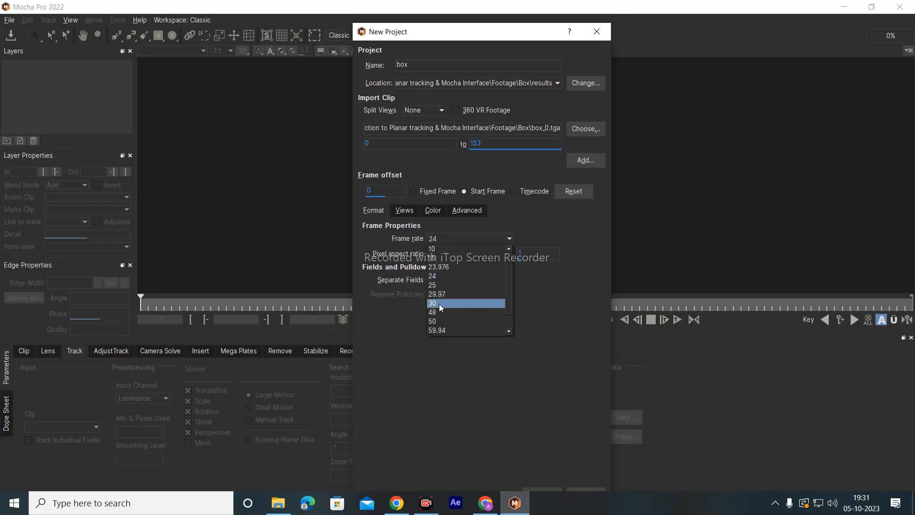
pyautogui.click(453, 239)
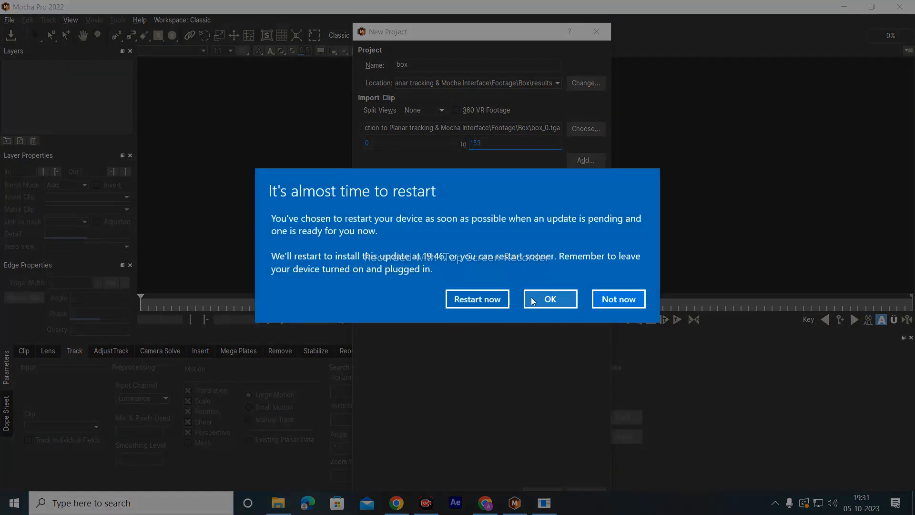
# Acknowledge the Windows update restart notice and return to the Mocha Pro window
pyautogui.click(532, 301)
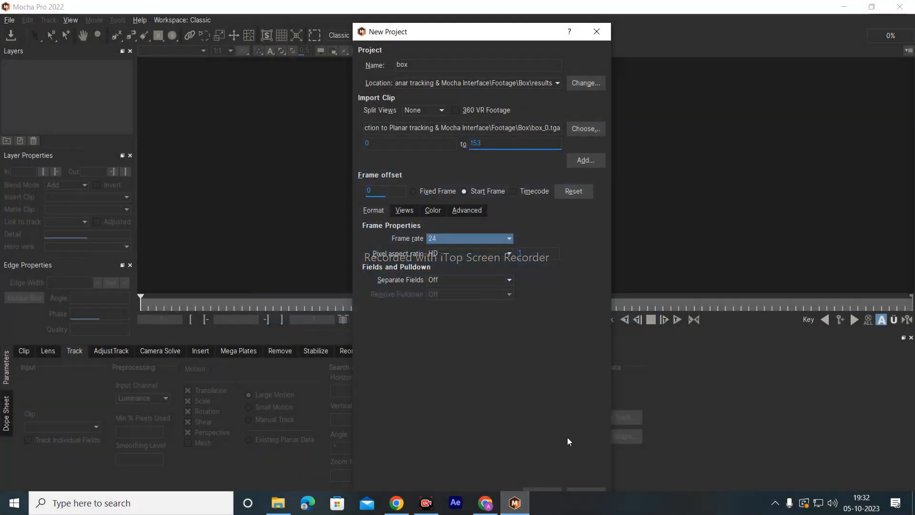
pyautogui.click(515, 509)
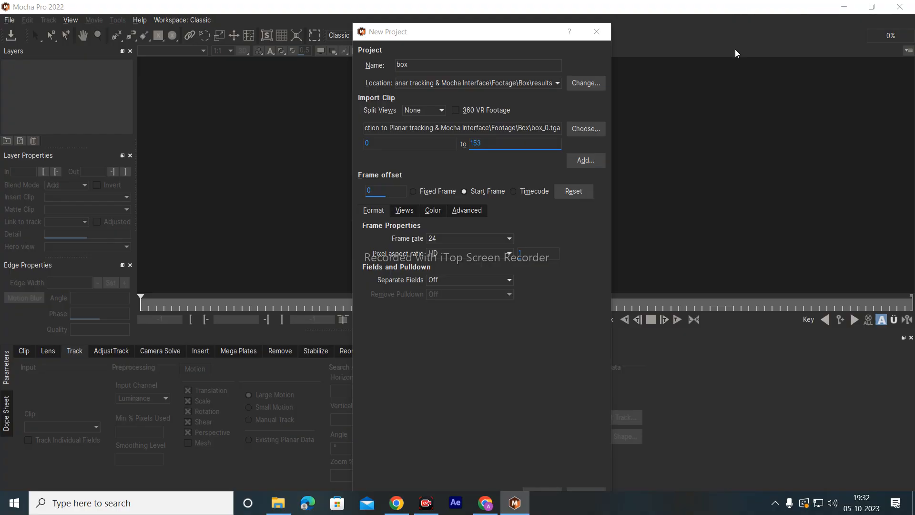
# Switch to the Google Meet call to read the participants' in-call messages, and return to Mocha Pro
pyautogui.click(485, 502)
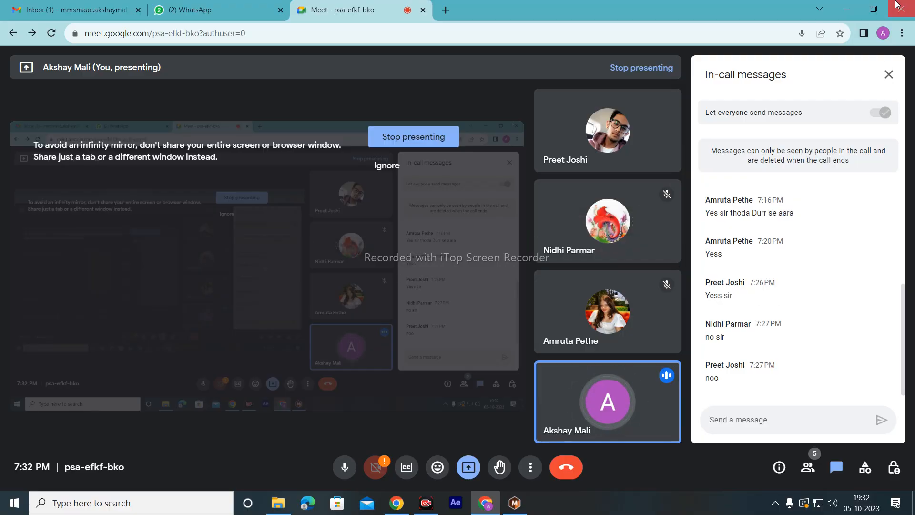
pyautogui.hotkey('alt', 'Tab')
pyautogui.moveTo(509, 34); pyautogui.dragTo(578, 51)
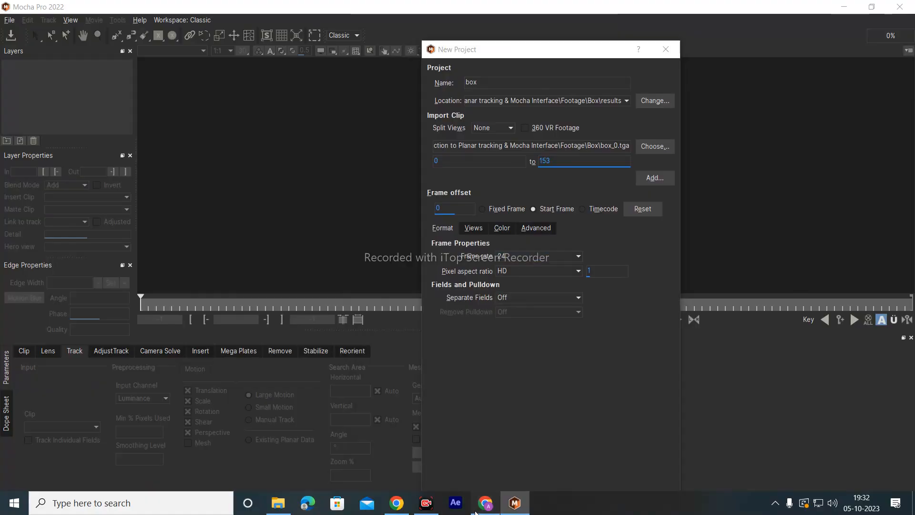
pyautogui.hotkey('alt', 'Tab')
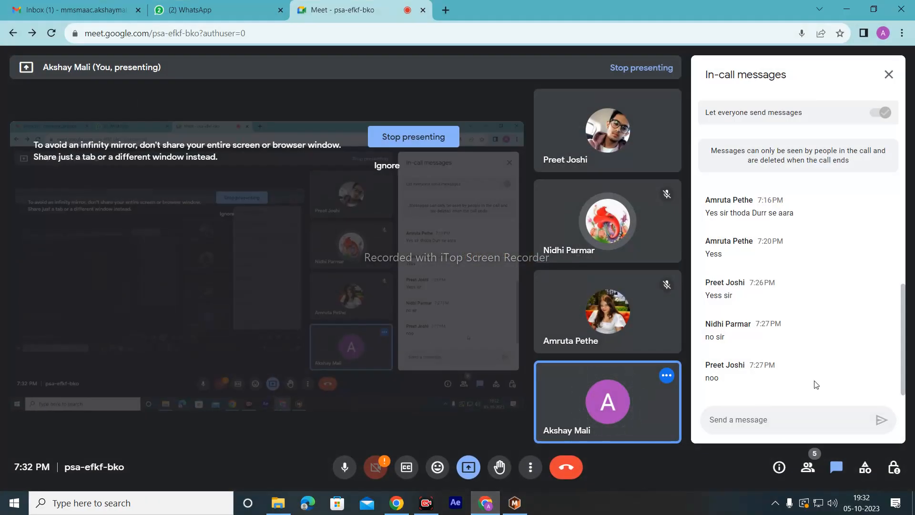
pyautogui.scroll(3, 800, 343)
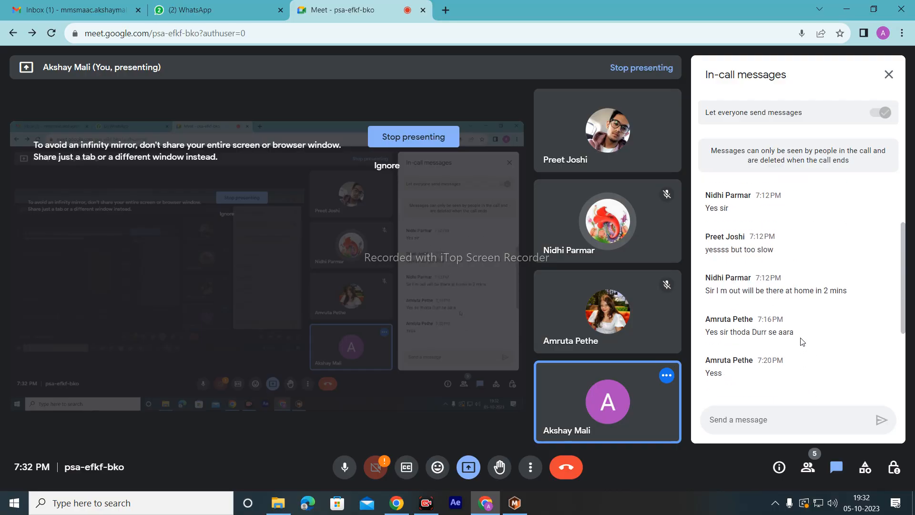
pyautogui.scroll(-3, 800, 343)
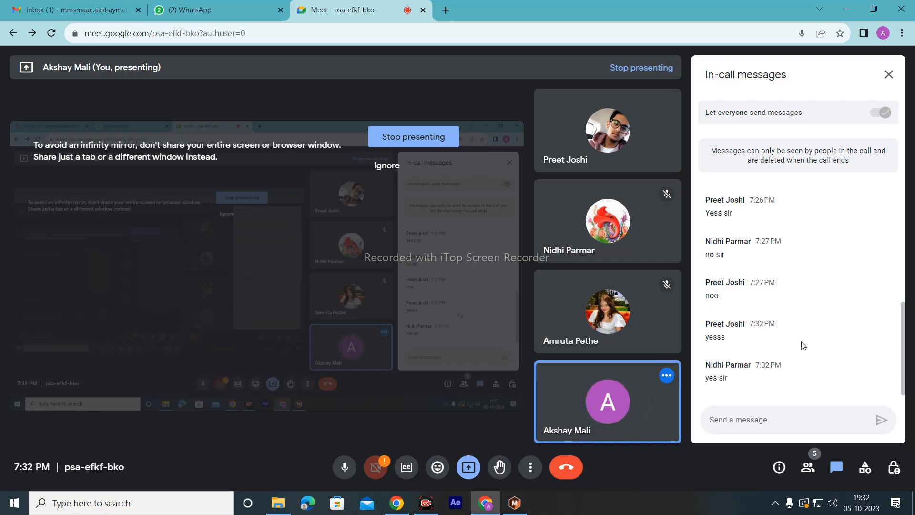
pyautogui.click(873, 9)
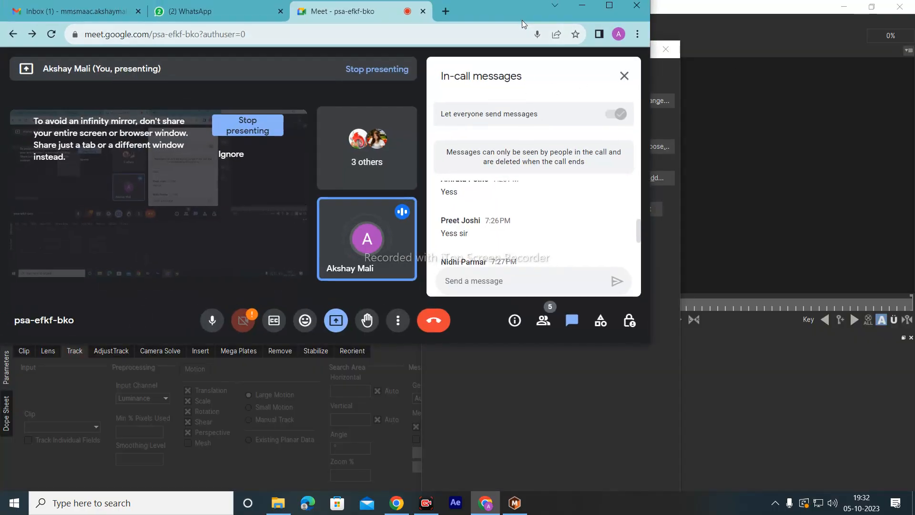
pyautogui.moveTo(492, 18); pyautogui.dragTo(512, 22)
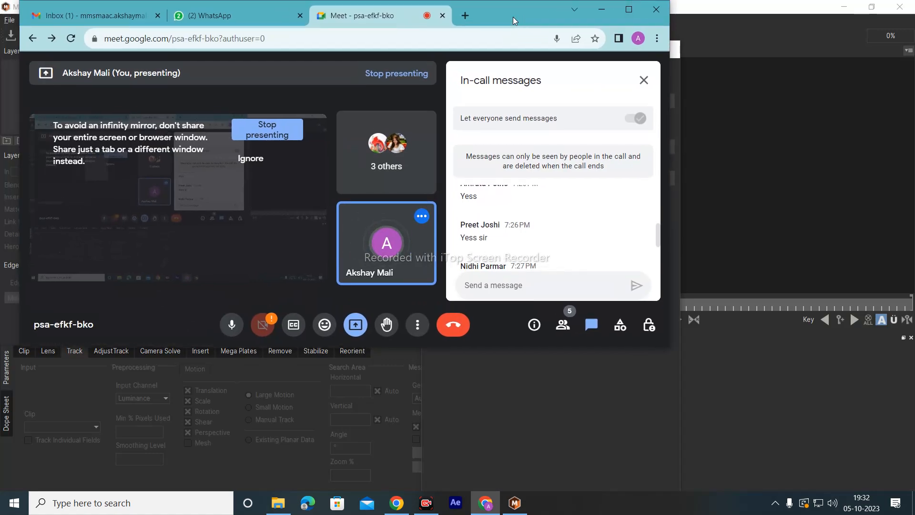
pyautogui.click(629, 9)
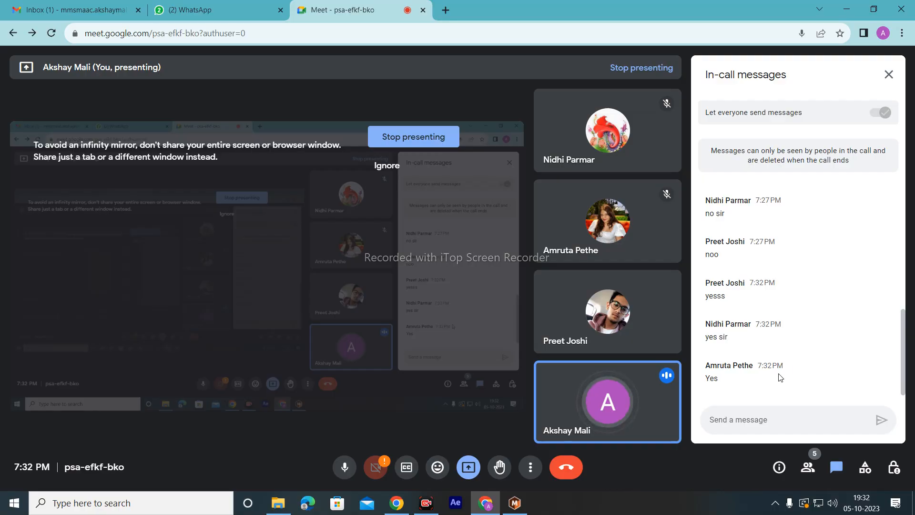
pyautogui.click(846, 9)
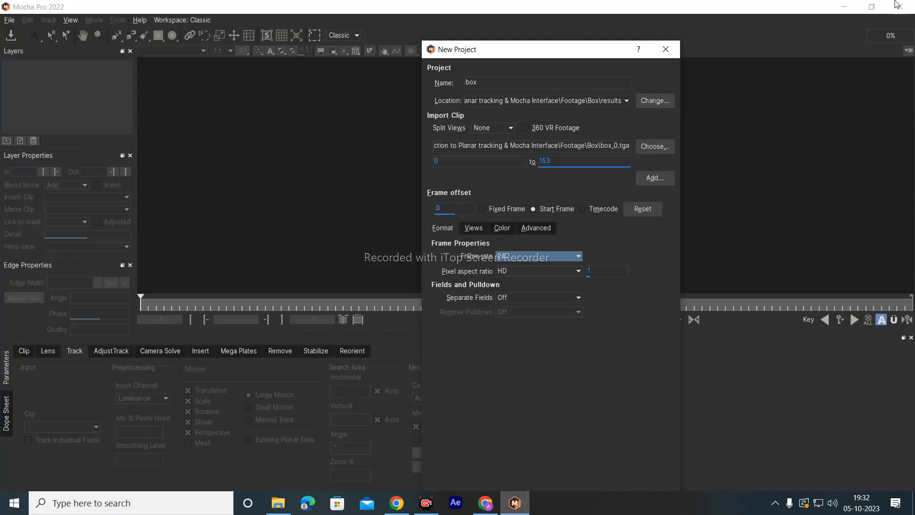
# Close the New Project dialog, and resize and reposition the Mocha Pro window beside the Google Meet in-call messages
pyautogui.click(666, 49)
pyautogui.click(871, 7)
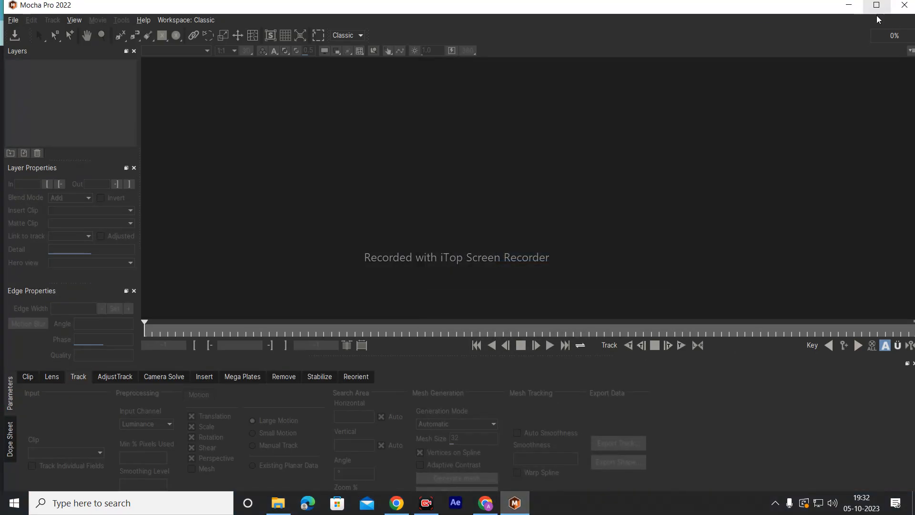
pyautogui.moveTo(637, 4); pyautogui.dragTo(639, 24)
pyautogui.moveTo(57, 24); pyautogui.dragTo(463, 94)
pyautogui.moveTo(511, 73); pyautogui.dragTo(307, 16)
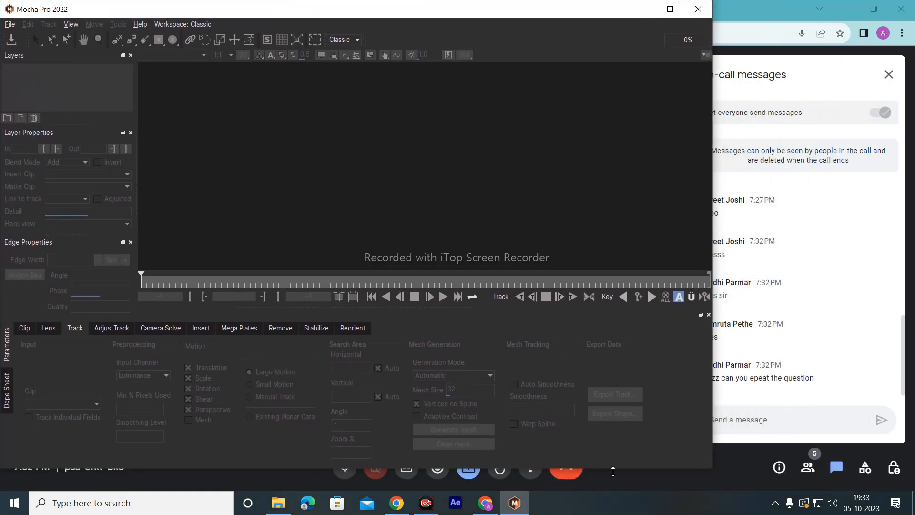
pyautogui.moveTo(613, 471); pyautogui.dragTo(620, 493)
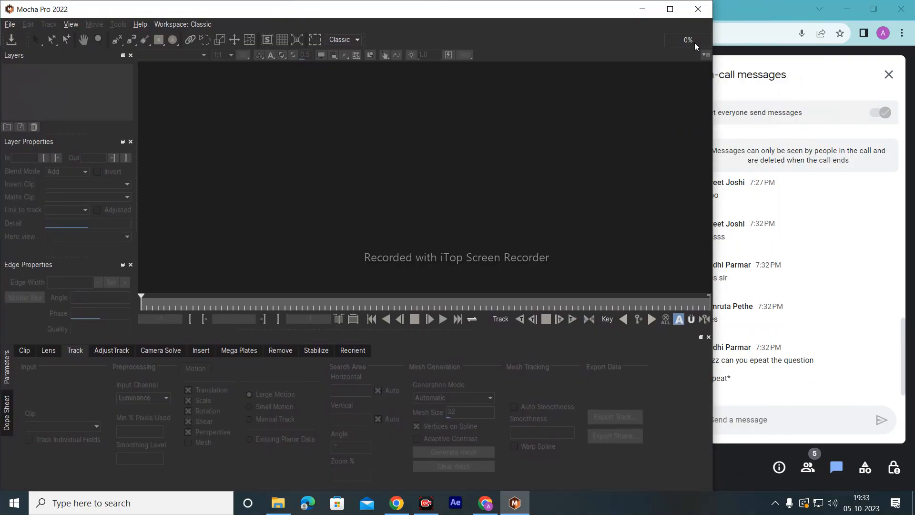
pyautogui.moveTo(594, 14); pyautogui.dragTo(576, 16)
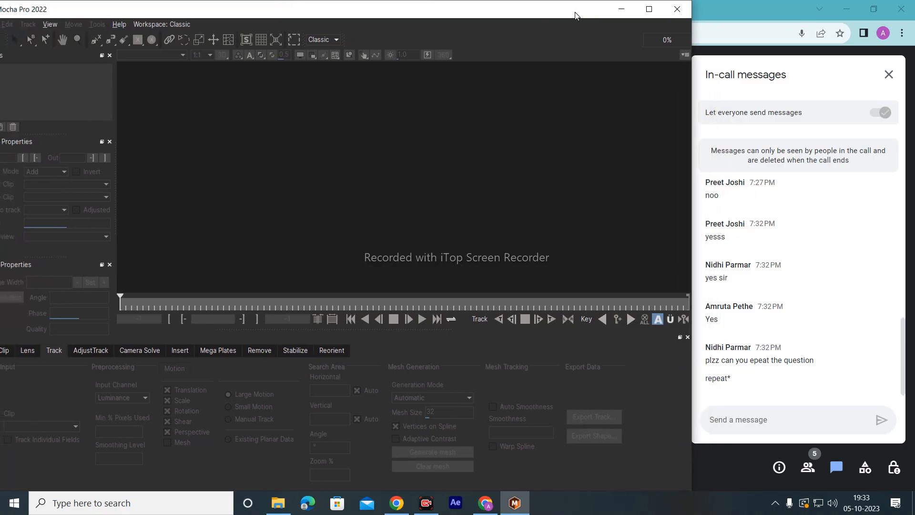
pyautogui.moveTo(102, 12); pyautogui.dragTo(135, 13)
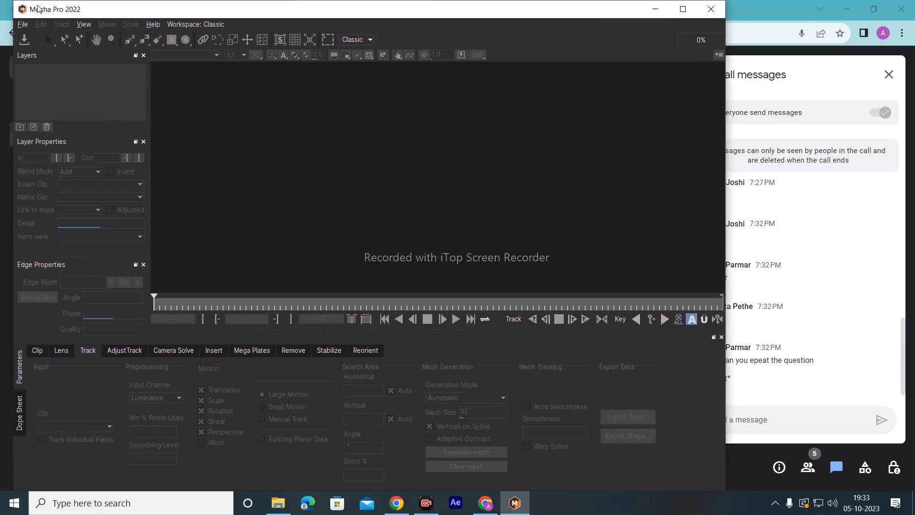
pyautogui.moveTo(14, 1); pyautogui.dragTo(20, 4)
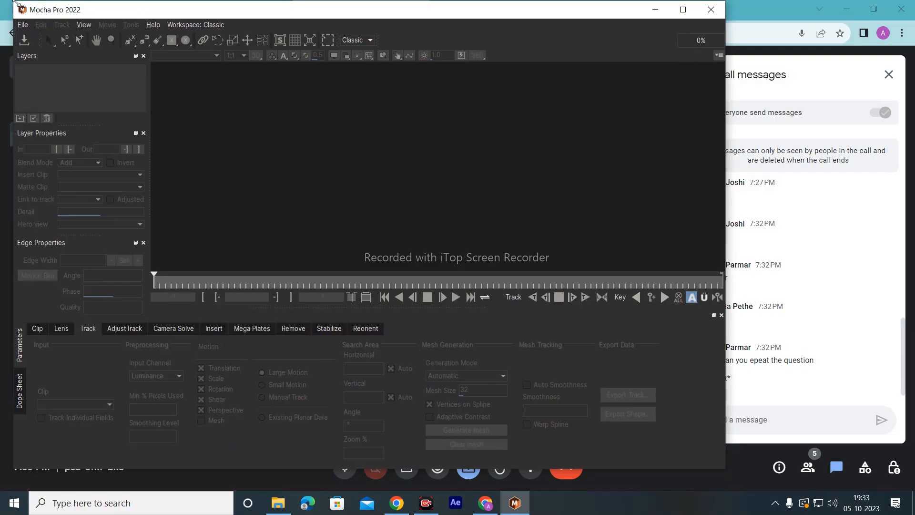
pyautogui.moveTo(127, 12); pyautogui.dragTo(100, 14)
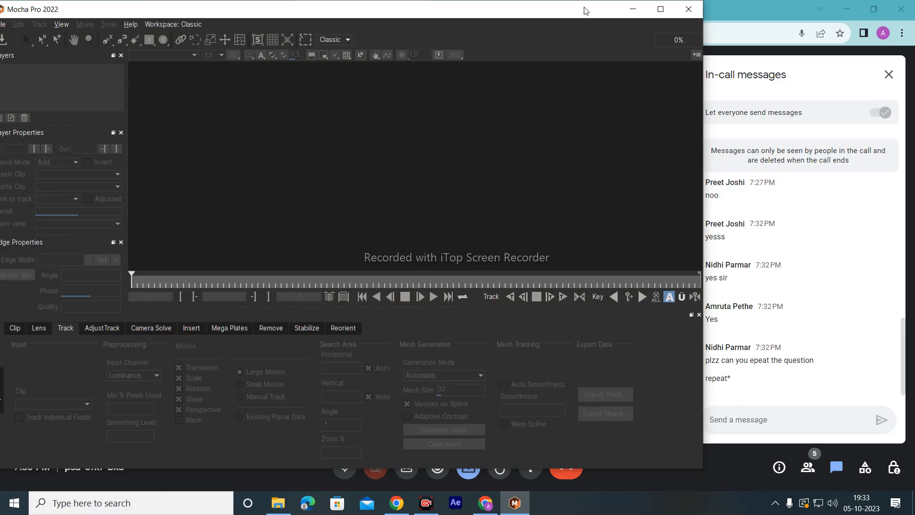
# Start a new project and choose the box_0 TGA sequence from the Box footage folder as its clip
pyautogui.click(4, 23)
pyautogui.click(24, 38)
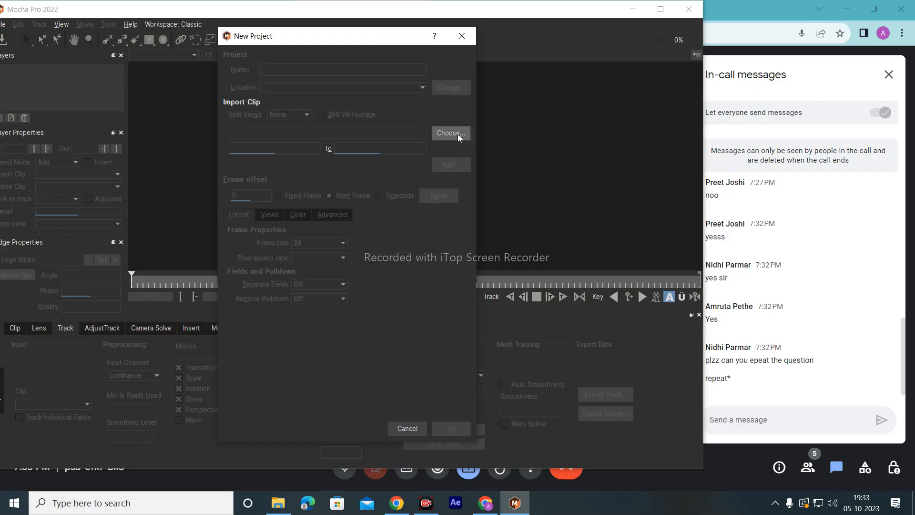
pyautogui.click(457, 137)
pyautogui.click(350, 145)
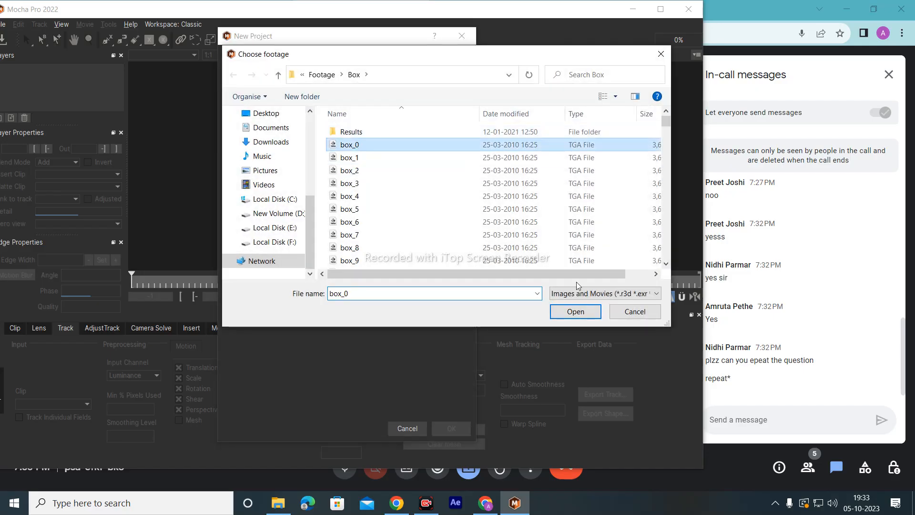
pyautogui.click(575, 311)
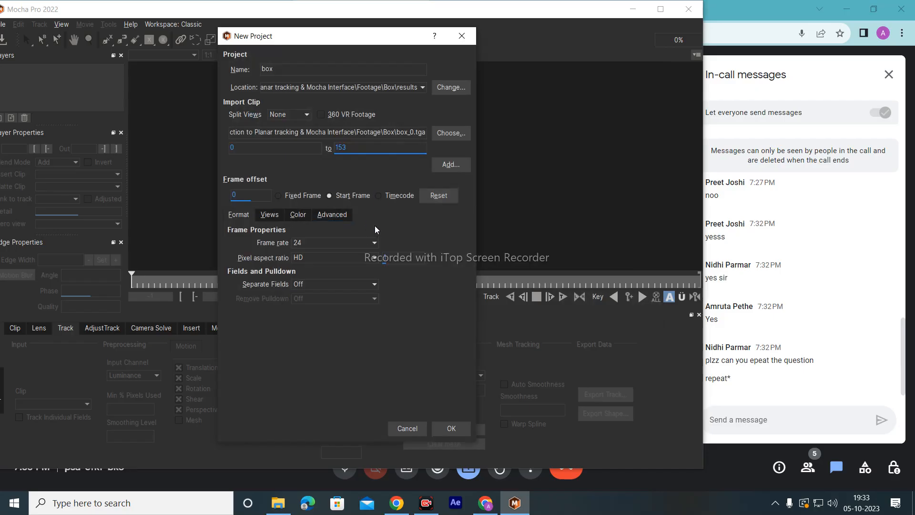
# Review the available frame rates, and compare the Timecode and Start Frame options for the frame offset
pyautogui.click(327, 243)
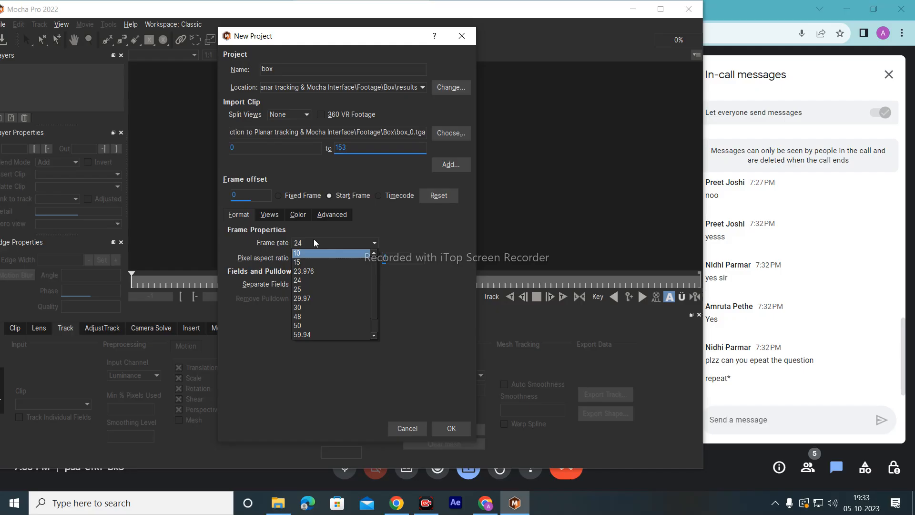
pyautogui.click(390, 228)
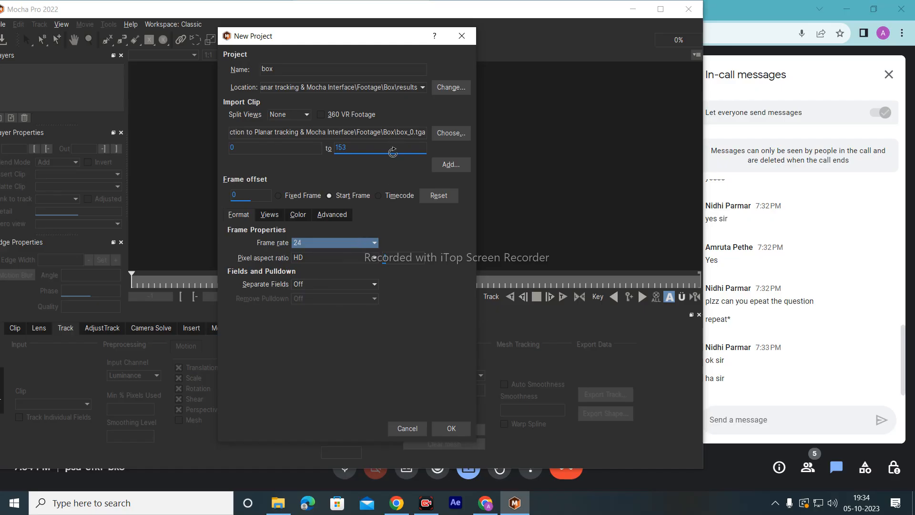
pyautogui.click(398, 195)
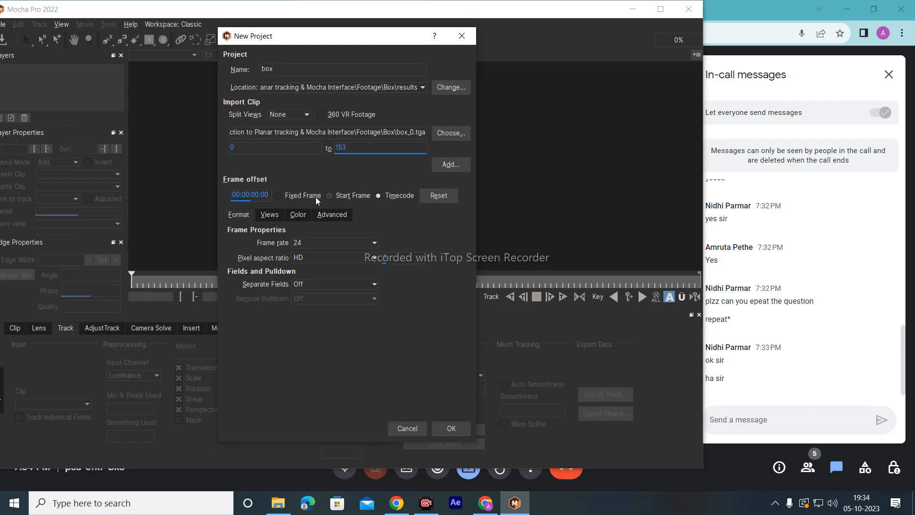
pyautogui.click(350, 195)
# Try to create the project under the name box, and decline to overwrite the existing project file
pyautogui.click(443, 432)
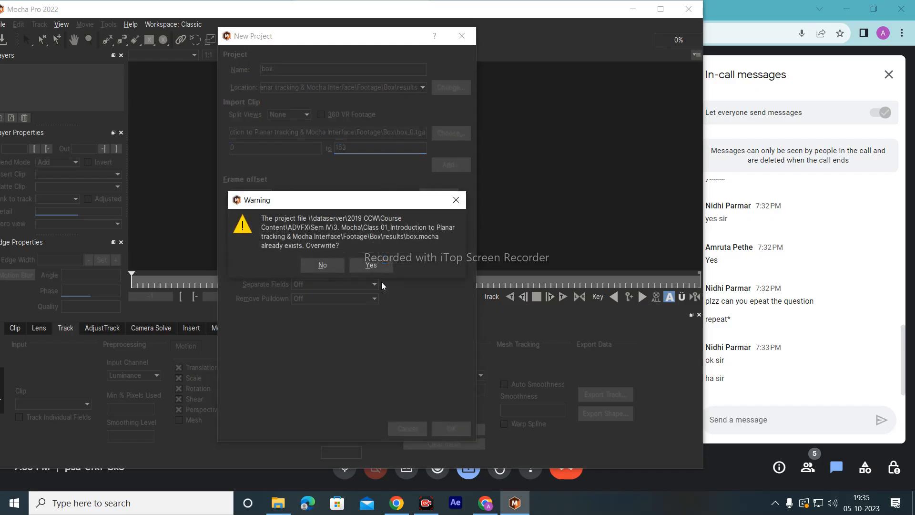
pyautogui.moveTo(364, 199); pyautogui.dragTo(367, 189)
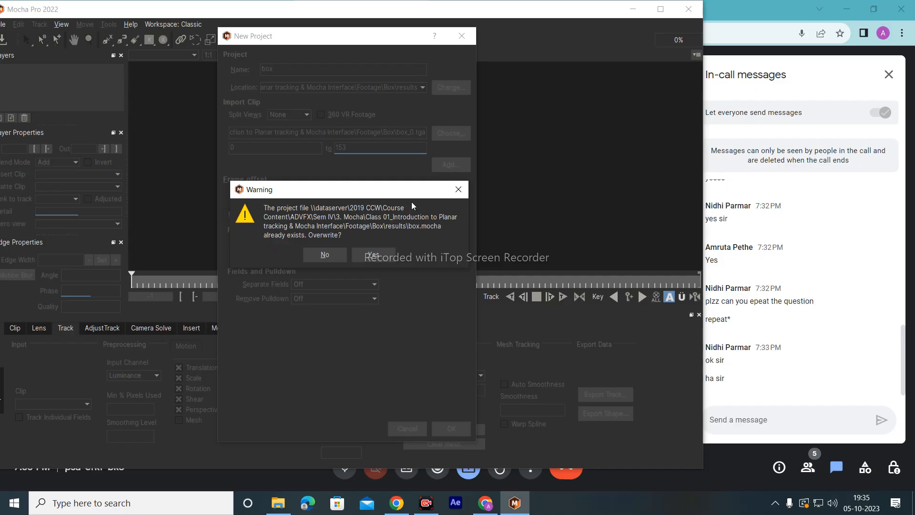
pyautogui.click(320, 255)
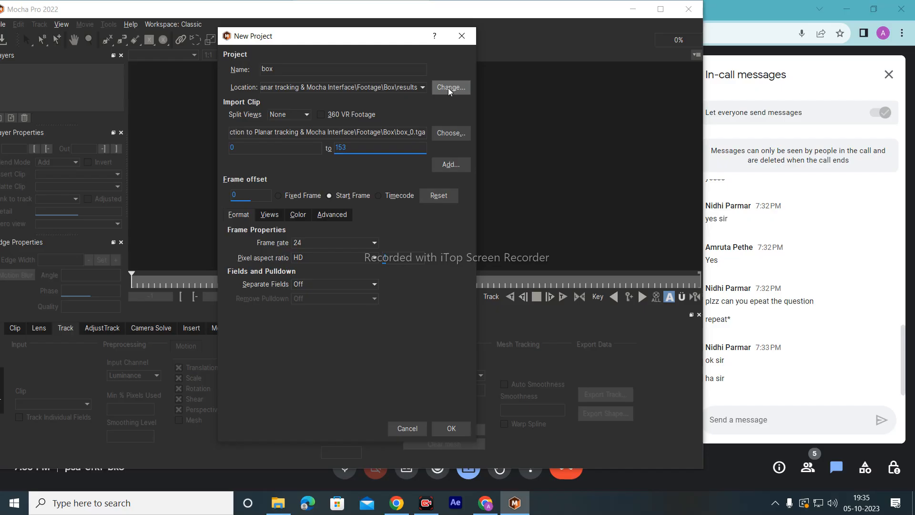
# Name the project "new aissment 01" and create it, dismissing the save notices and keeping the class chat in view
pyautogui.moveTo(273, 69); pyautogui.dragTo(235, 73)
pyautogui.write('new aissment 01')
pyautogui.click(445, 427)
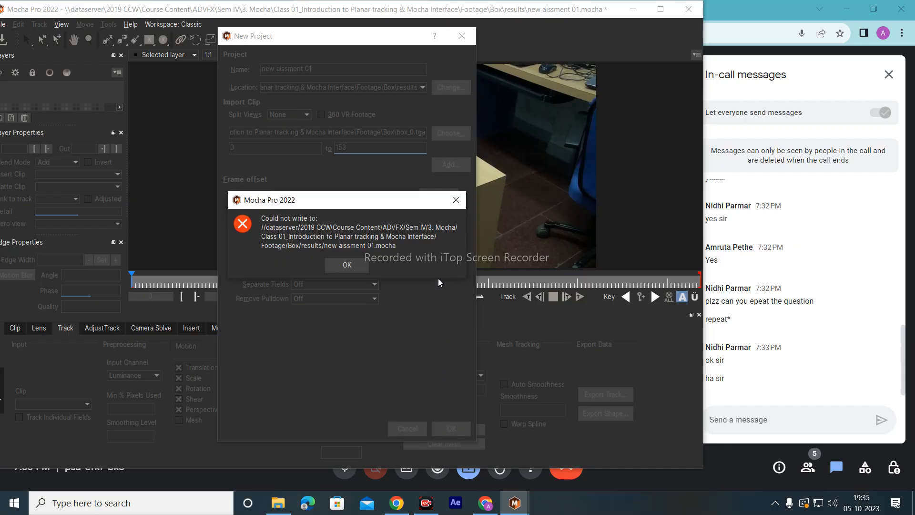
pyautogui.click(361, 265)
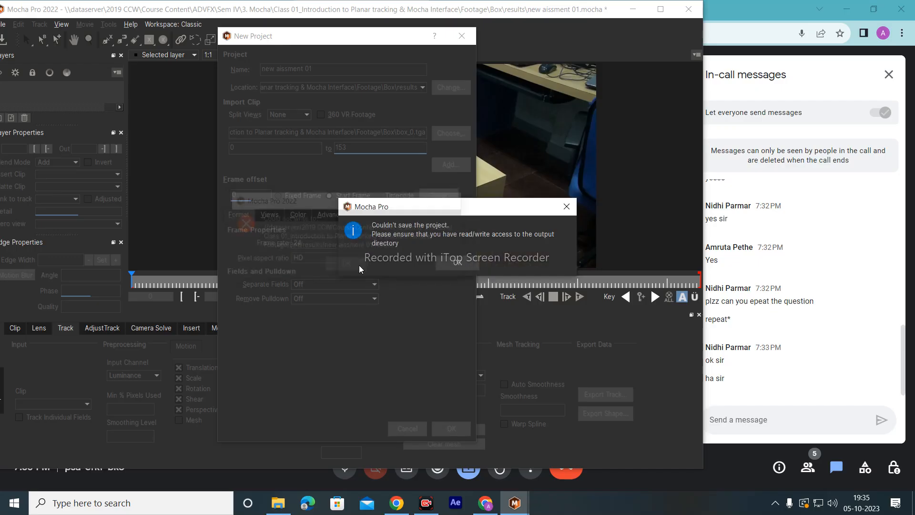
pyautogui.click(464, 264)
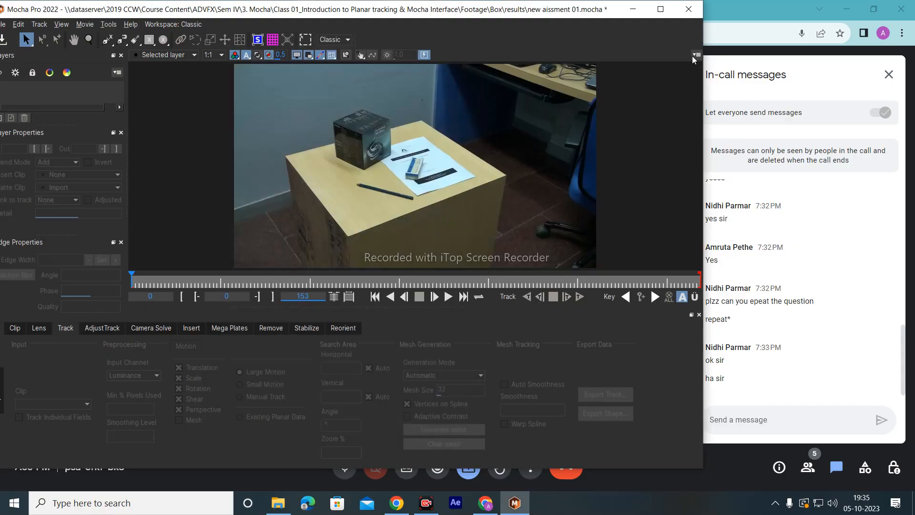
pyautogui.moveTo(603, 12); pyautogui.dragTo(596, 14)
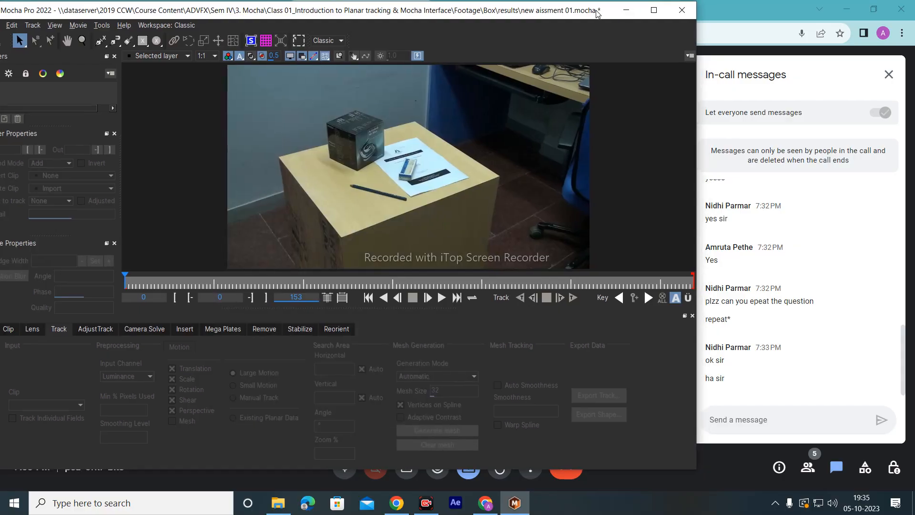
# Switch to File Explorer and examine the numbered TGA frames of the image sequence in the Box footage folder
pyautogui.click(278, 502)
pyautogui.scroll(10, 247, 224)
pyautogui.click(494, 195)
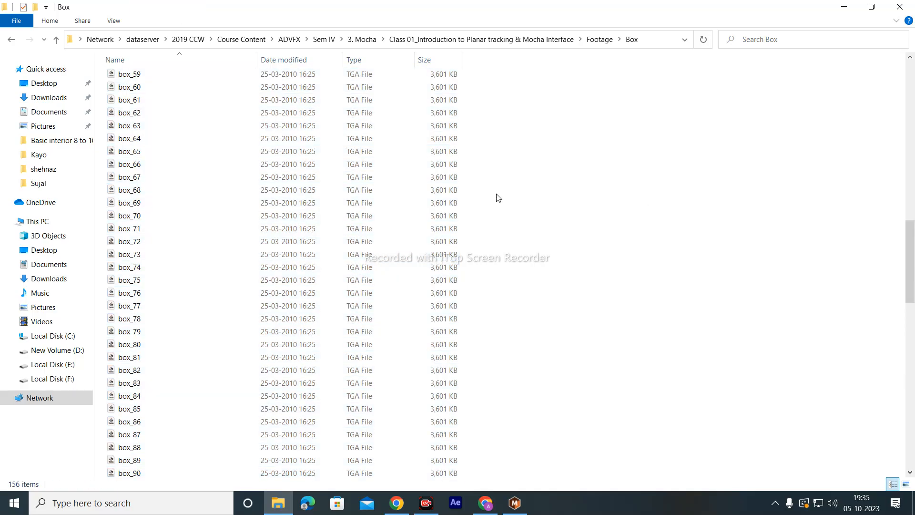
pyautogui.scroll(17, 188, 155)
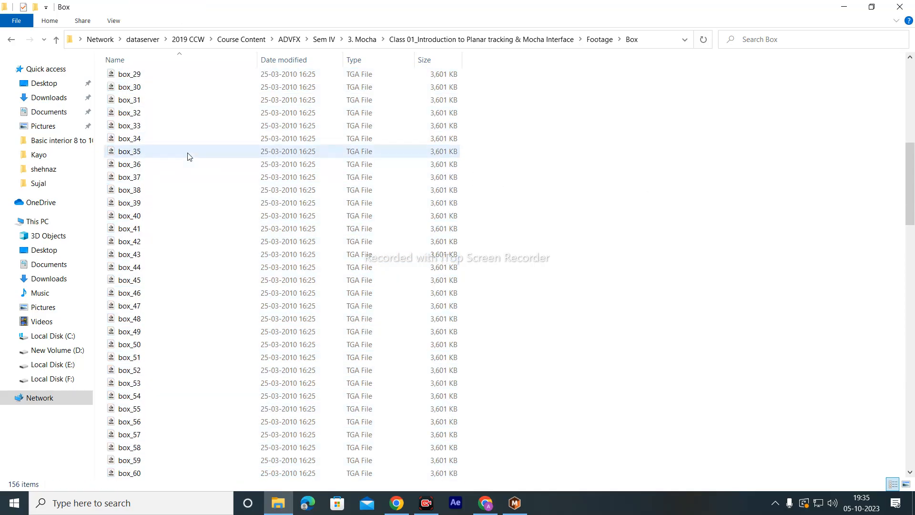
pyautogui.click(600, 39)
pyautogui.doubleClick(153, 77)
pyautogui.scroll(-15, 178, 164)
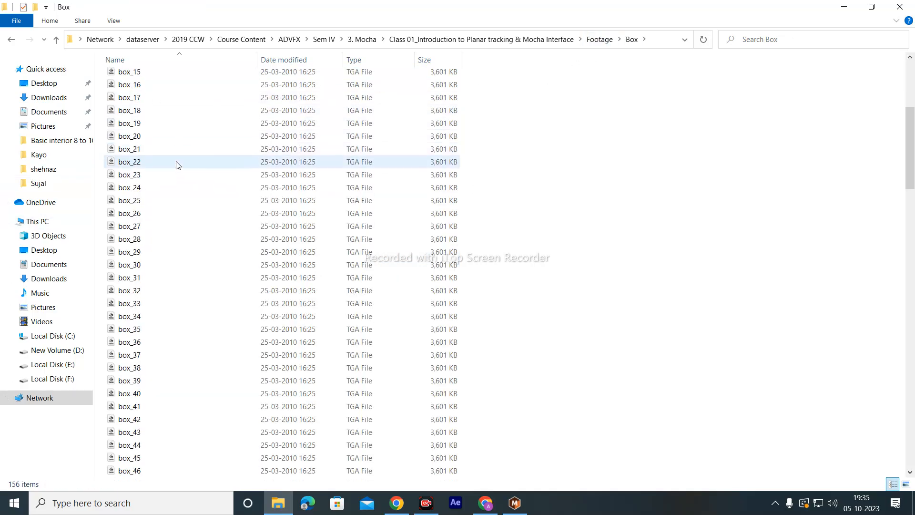
pyautogui.moveTo(909, 209); pyautogui.dragTo(908, 498)
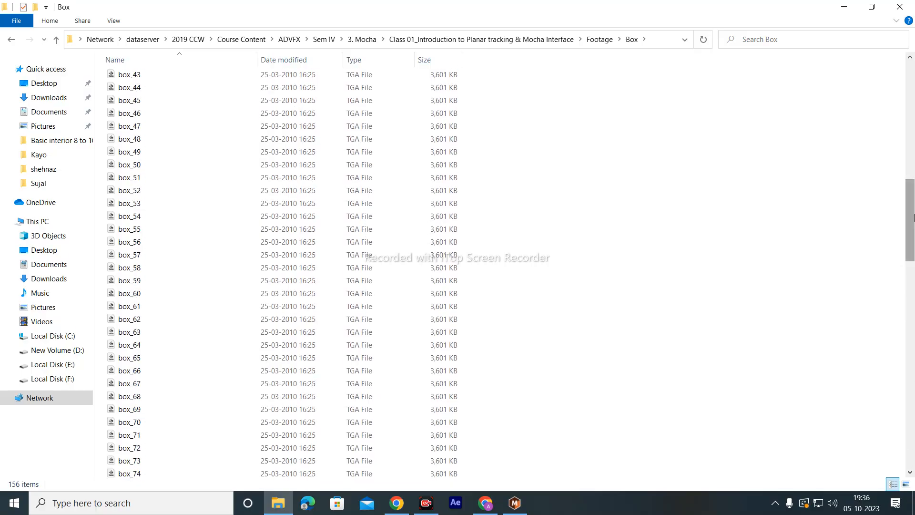
pyautogui.moveTo(911, 218); pyautogui.dragTo(914, 393)
pyautogui.moveTo(912, 259); pyautogui.dragTo(910, 474)
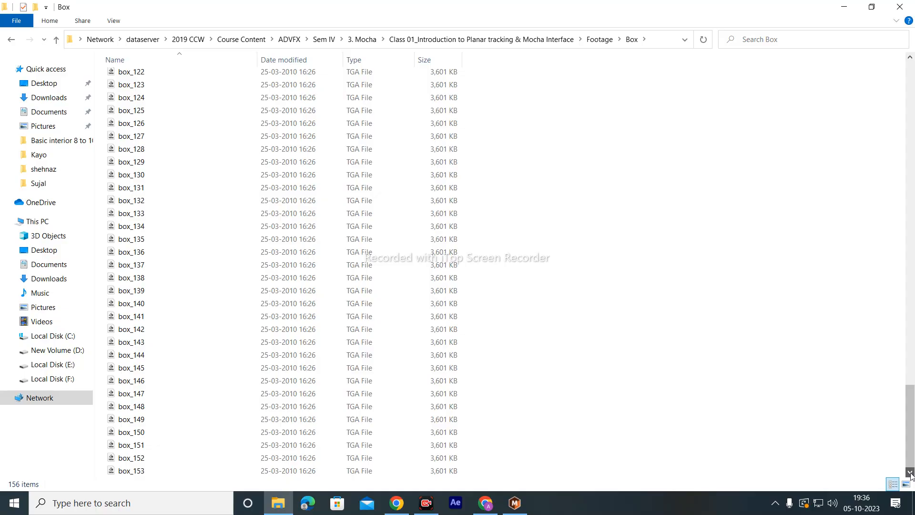
pyautogui.scroll(5, 313, 290)
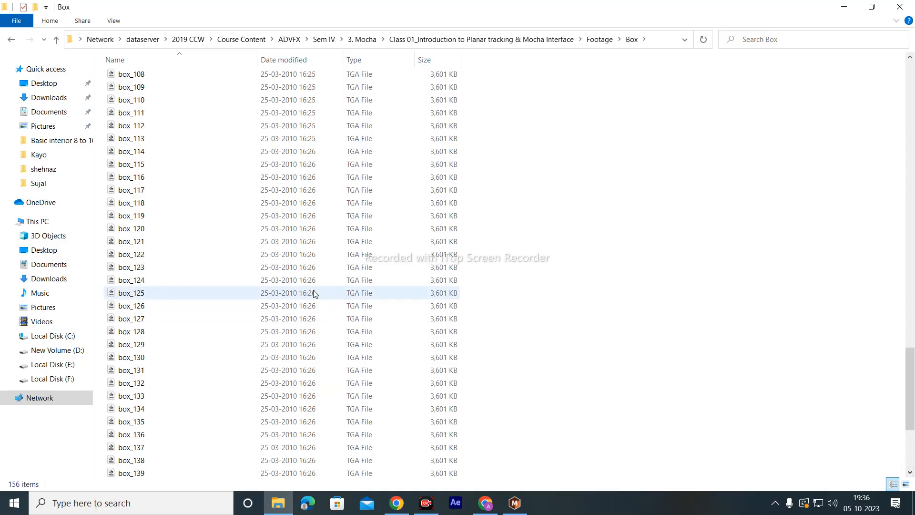
pyautogui.scroll(20, 321, 206)
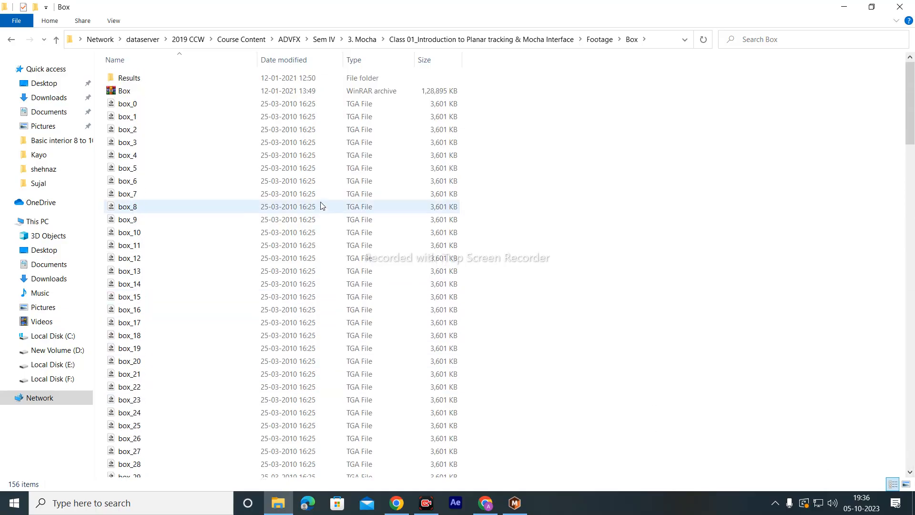
# Check the Results folder inside Box for the new project's file, and return to Mocha Pro
pyautogui.doubleClick(134, 78)
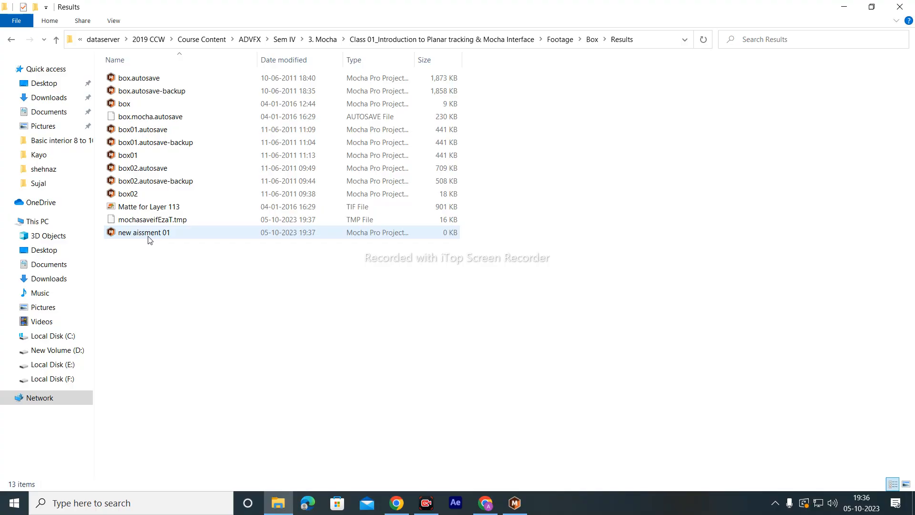
pyautogui.click(592, 39)
pyautogui.click(844, 6)
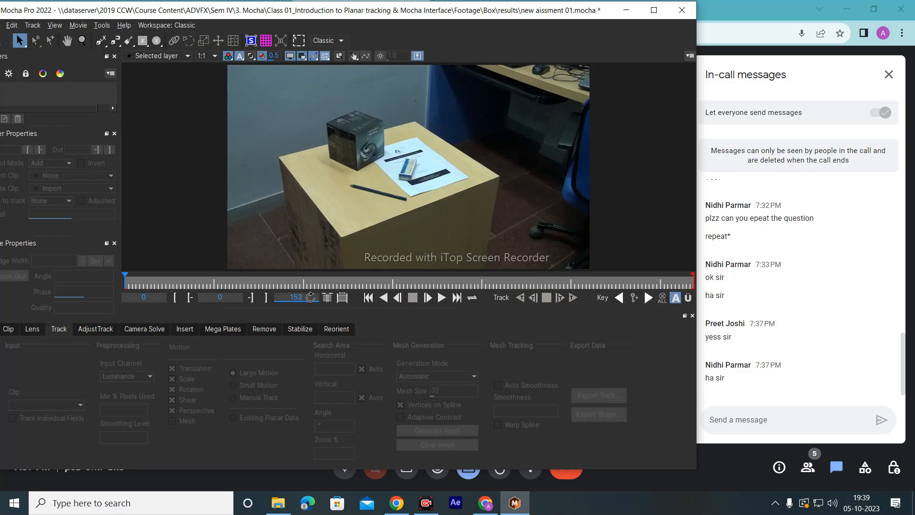
# Set the project out point to frame 100
pyautogui.press('BackSpace')
pyautogui.press('BackSpace')
pyautogui.press('BackSpace')
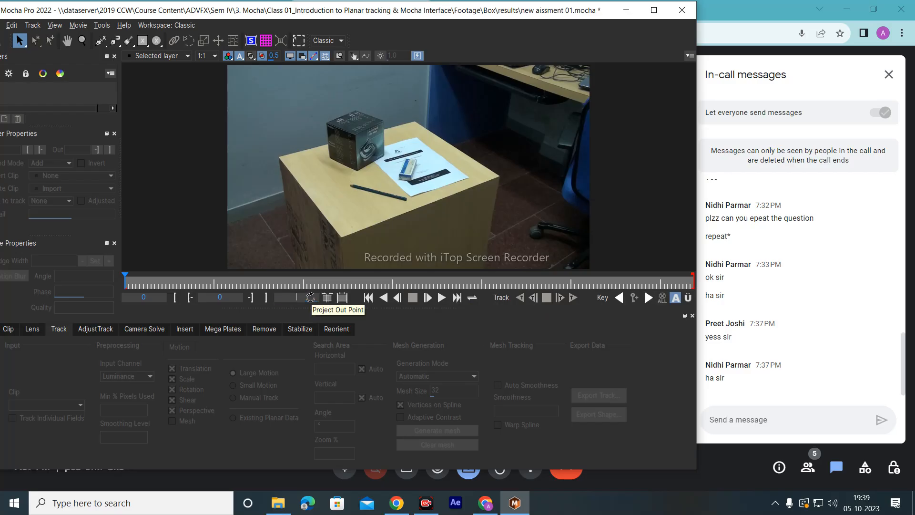
pyautogui.write('100')
pyautogui.press('Return')
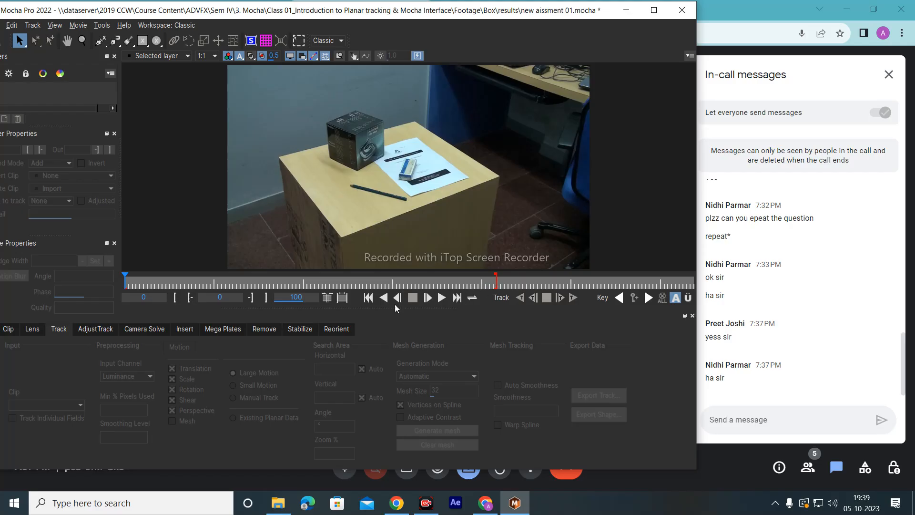
# Play back part of the clip, and inspect its first frame and its out point at frame 100
pyautogui.click(439, 298)
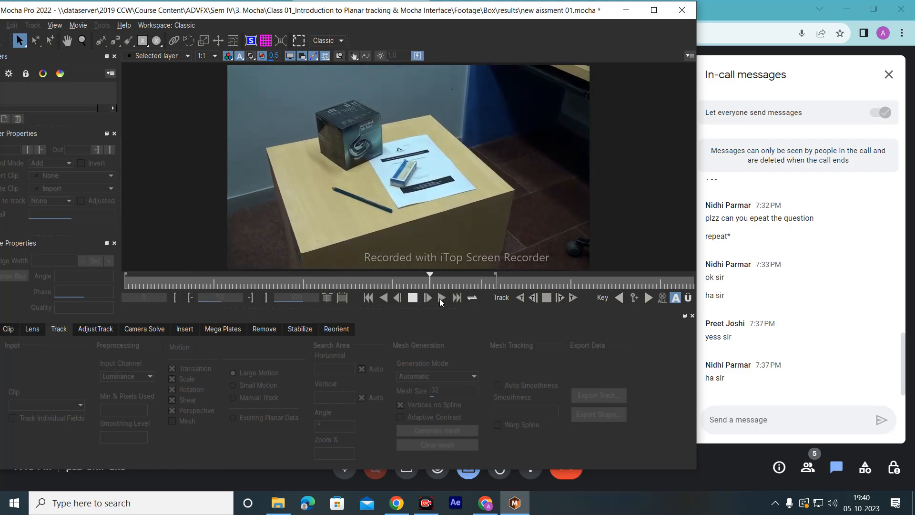
pyautogui.click(413, 298)
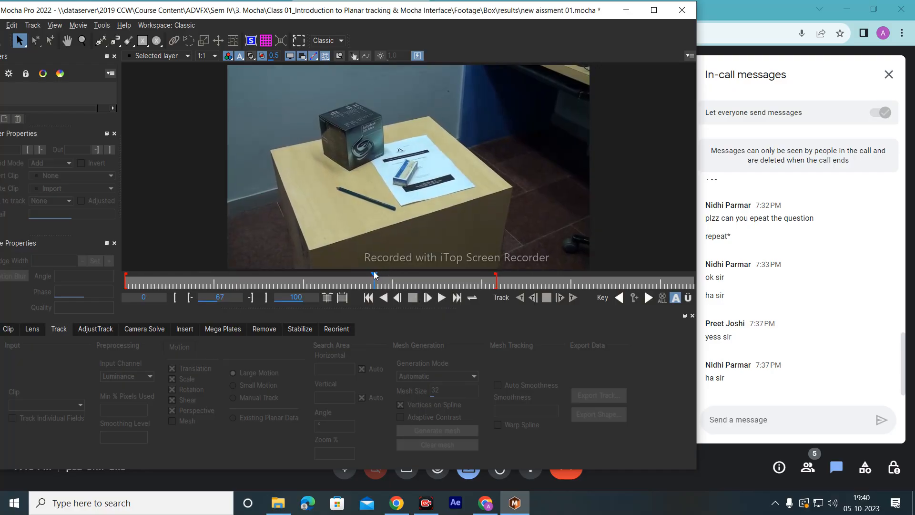
pyautogui.click(369, 299)
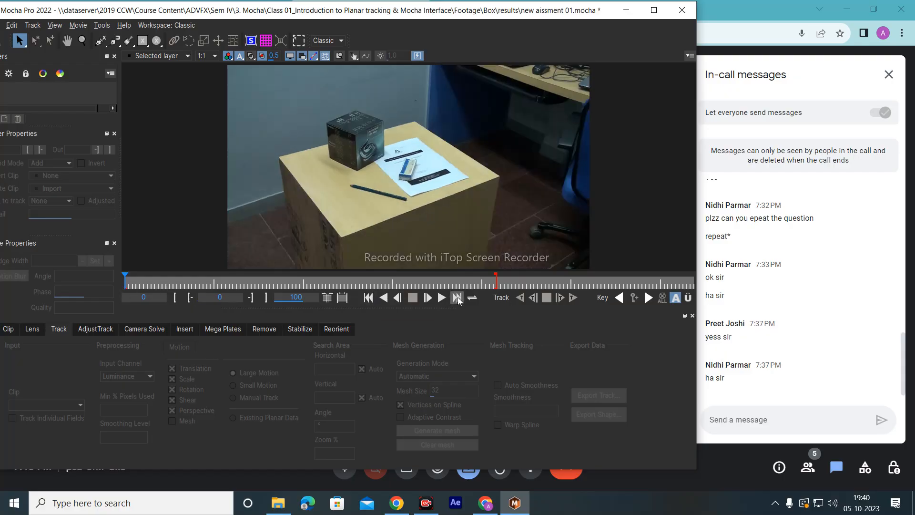
pyautogui.click(494, 285)
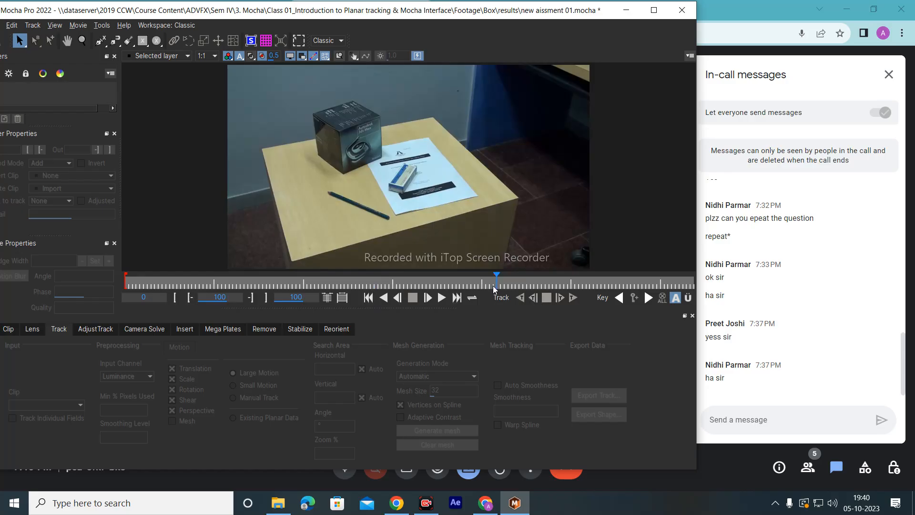
# Return to the clip's first frame and set the project out point to frame 153
pyautogui.click(369, 298)
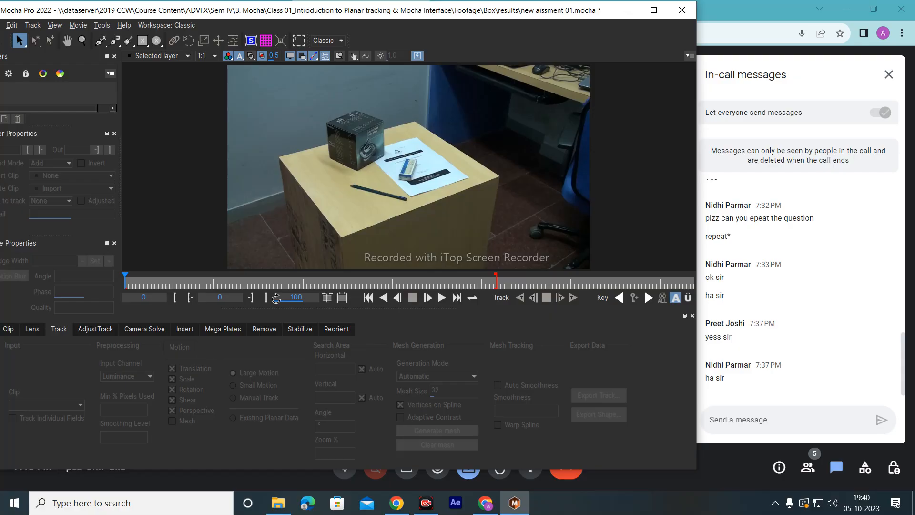
pyautogui.write('153')
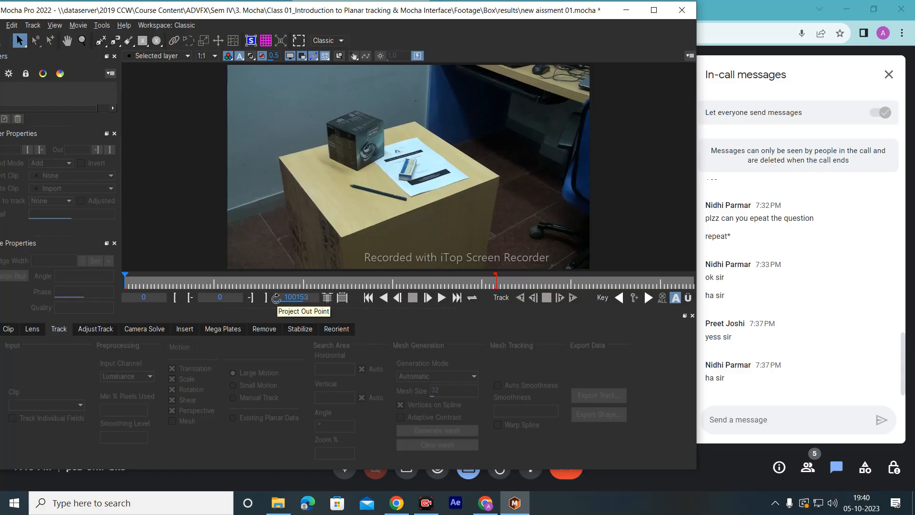
pyautogui.press('BackSpace')
pyautogui.press('BackSpace')
pyautogui.press('BackSpace')
pyautogui.press('BackSpace')
pyautogui.press('BackSpace')
pyautogui.press('BackSpace')
pyautogui.write('153')
pyautogui.press('Return')
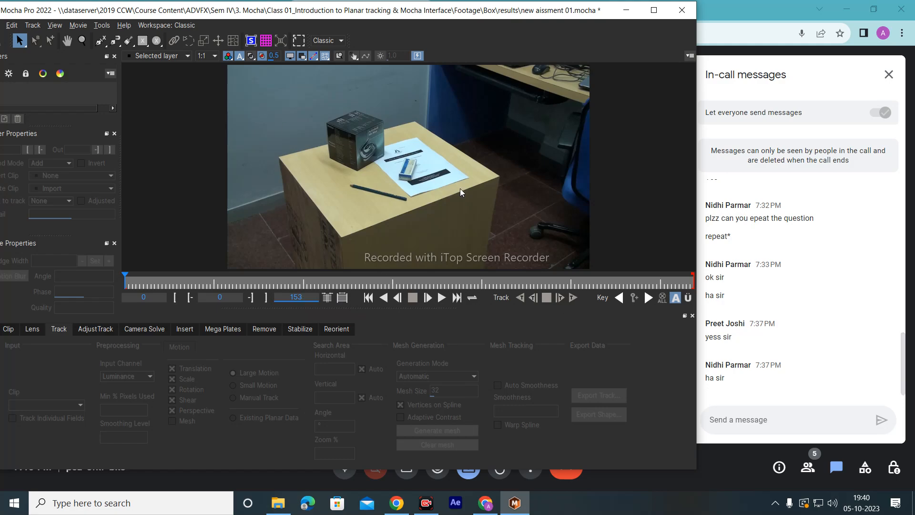
# Play the clip forwards and backwards, stop playback, and return to the first frame
pyautogui.click(441, 297)
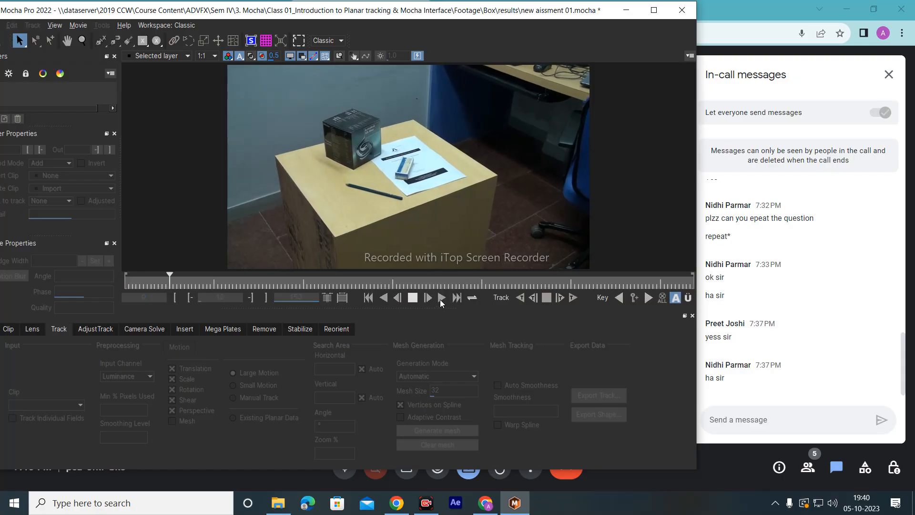
pyautogui.click(383, 298)
pyautogui.click(384, 298)
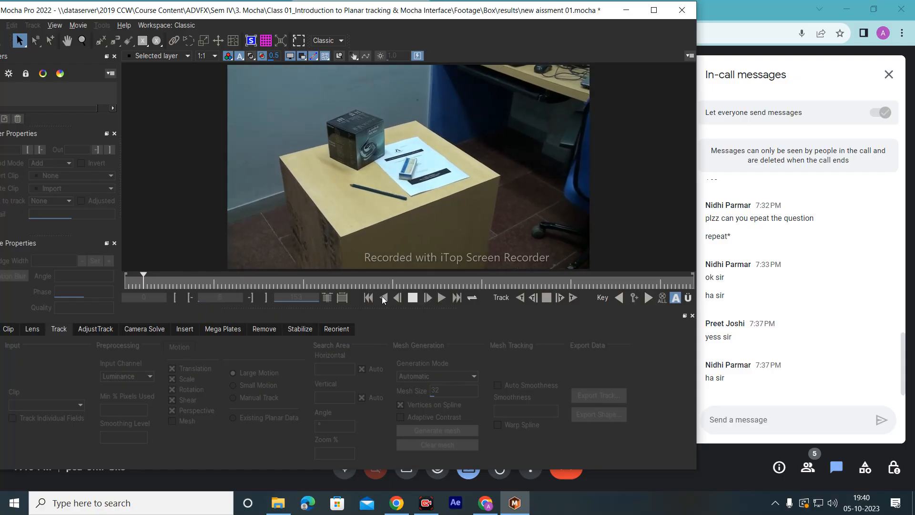
pyautogui.click(413, 300)
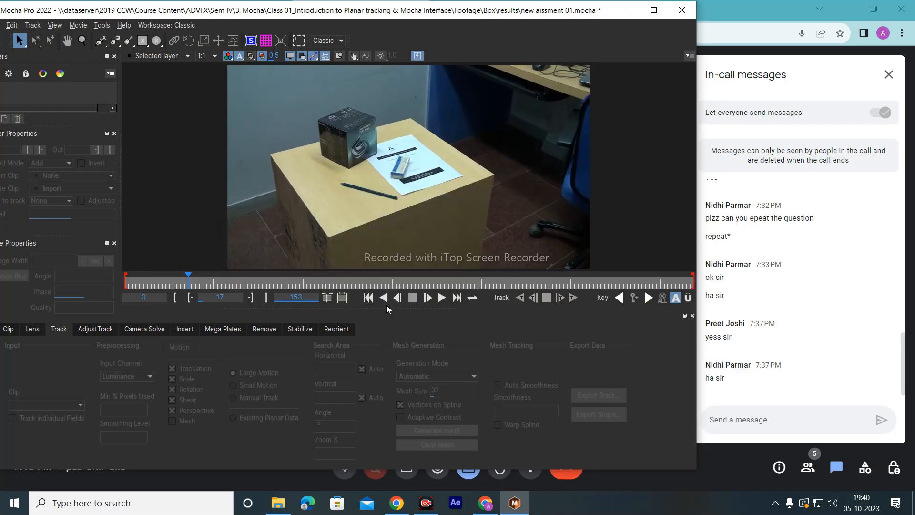
pyautogui.click(368, 297)
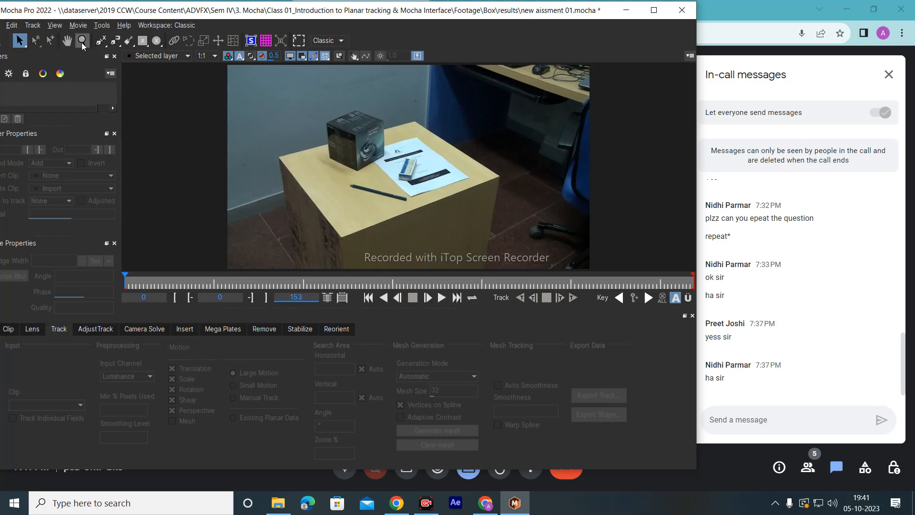
# Draw a freehand closed X-spline on a new layer, looping across the wall, the box and the tabletop
pyautogui.click(101, 42)
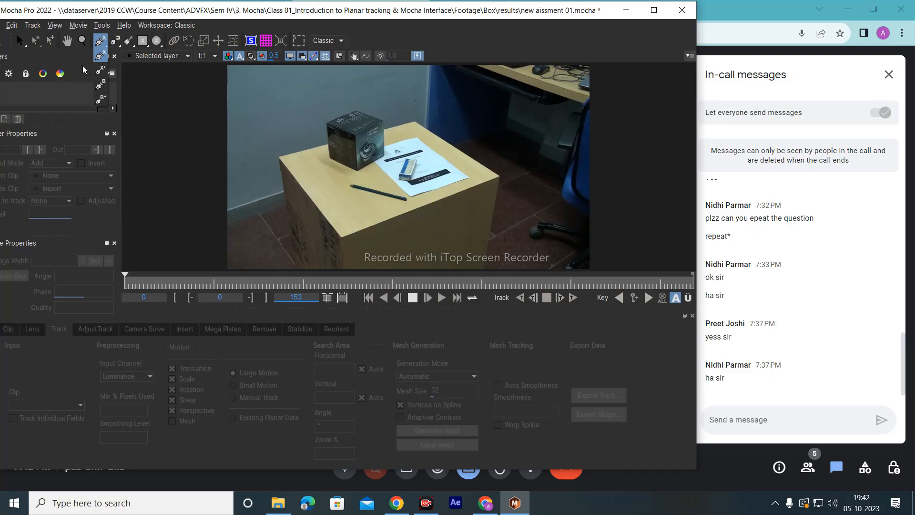
pyautogui.click(97, 57)
pyautogui.click(316, 123)
pyautogui.click(391, 111)
pyautogui.click(433, 167)
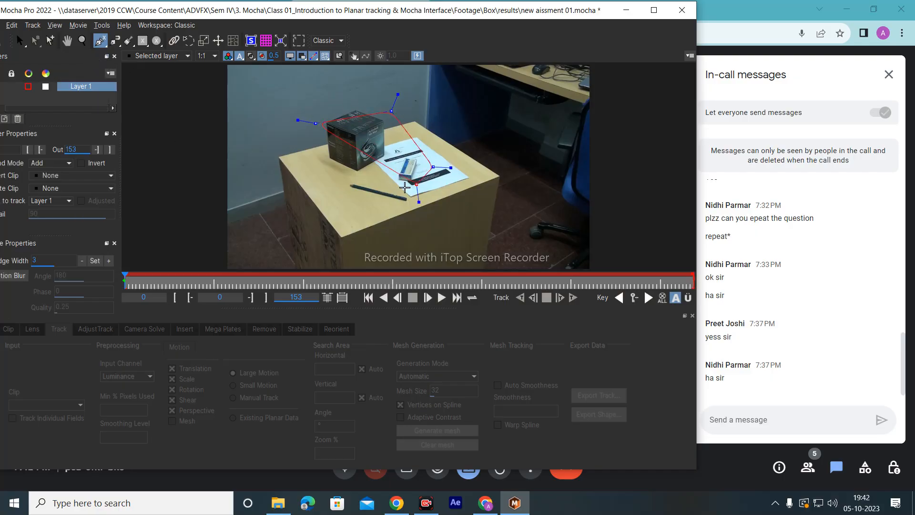
pyautogui.click(394, 193)
pyautogui.click(311, 200)
pyautogui.click(259, 165)
pyautogui.click(267, 120)
pyautogui.click(314, 89)
pyautogui.click(310, 111)
pyautogui.click(293, 140)
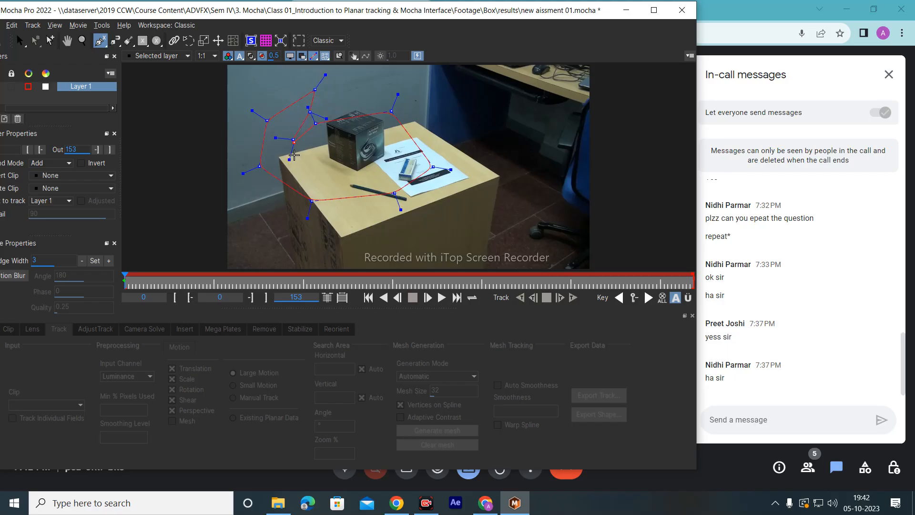
pyautogui.click(339, 168)
pyautogui.click(375, 145)
pyautogui.click(362, 128)
pyautogui.click(341, 142)
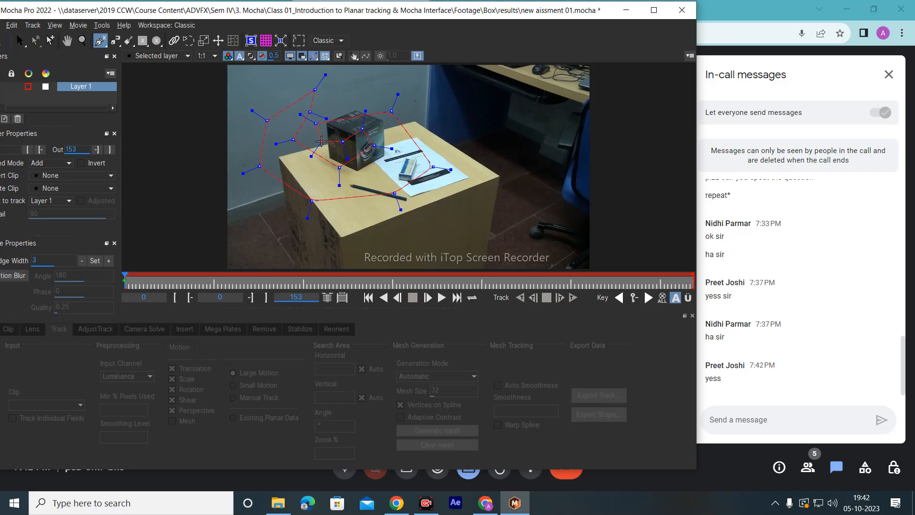
pyautogui.rightClick(322, 140)
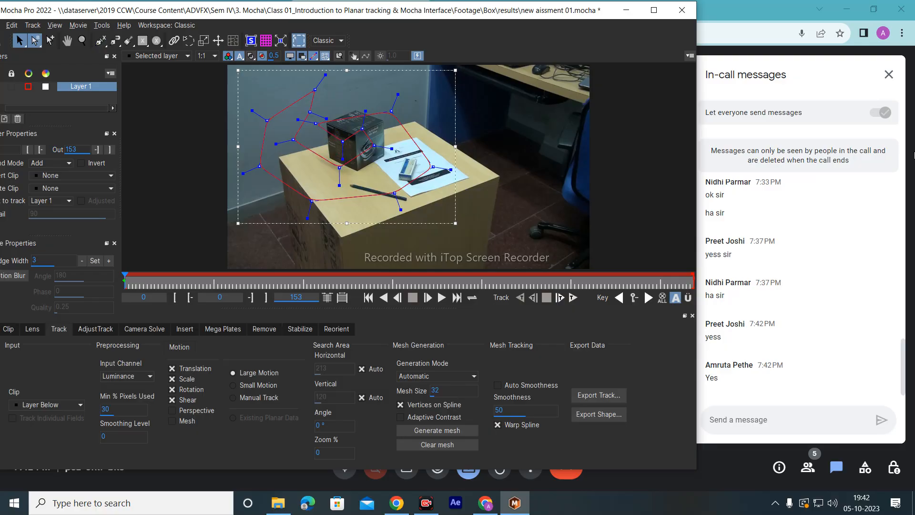
# Move forward one frame, delete two control points of the X-spline near the paper and pencil, and delete the whole spline
pyautogui.press('Right')
pyautogui.click(433, 166)
pyautogui.press('Delete')
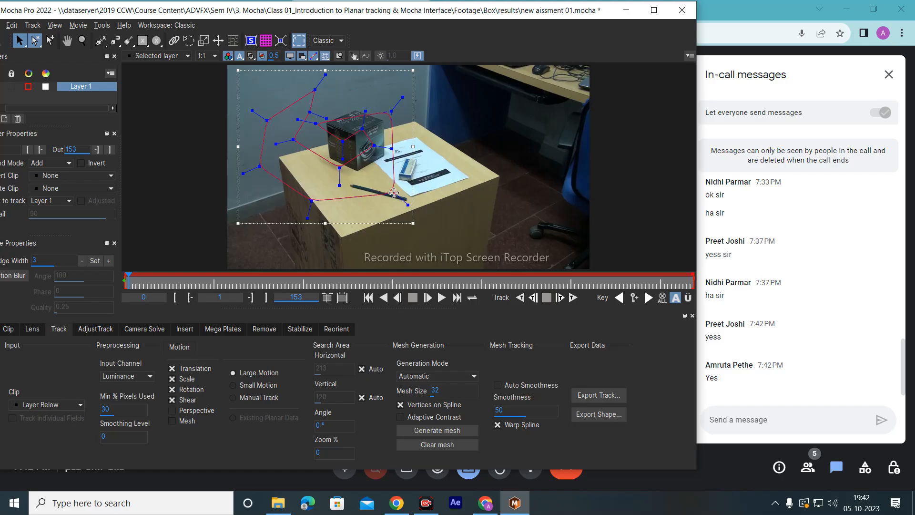
pyautogui.click(394, 193)
pyautogui.press('Delete')
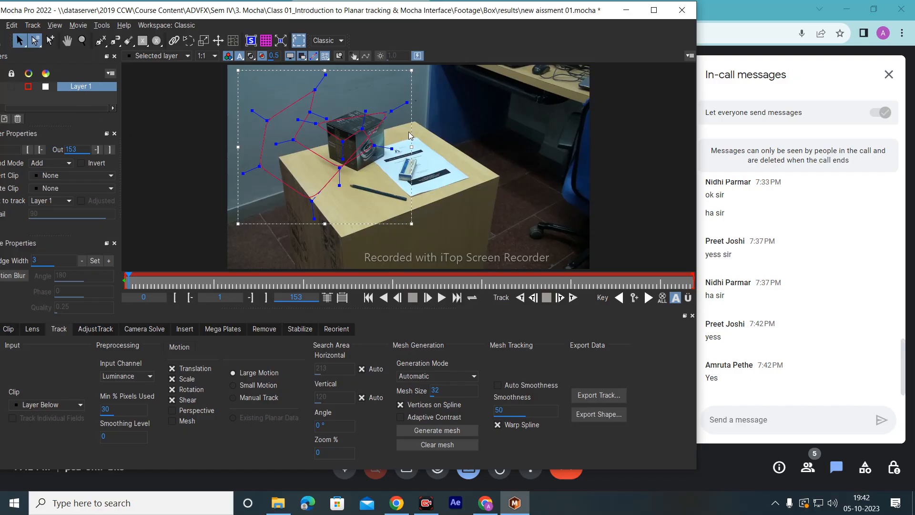
pyautogui.click(443, 138)
pyautogui.click(370, 116)
pyautogui.moveTo(450, 87); pyautogui.dragTo(253, 222)
pyautogui.press('Delete')
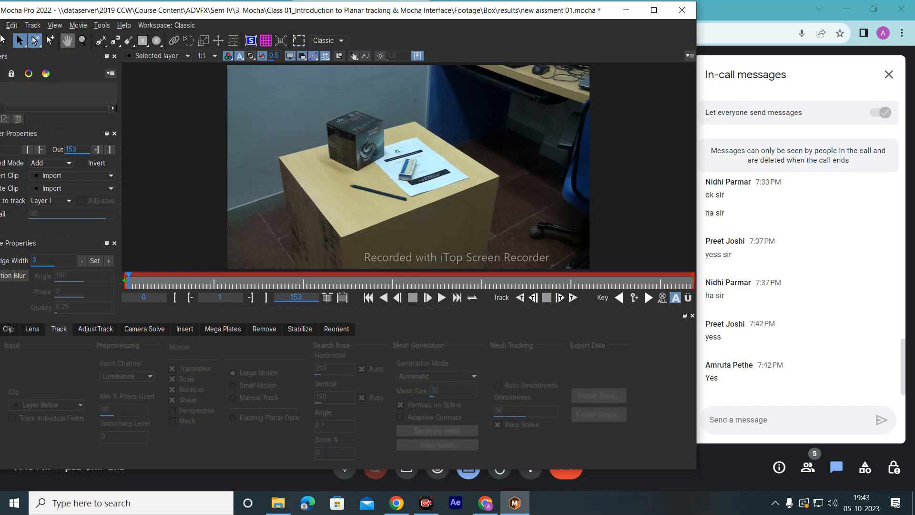
# Draw a closed X-spline on a new layer around the box, paper and tabletop, extending towards the chair
pyautogui.click(101, 40)
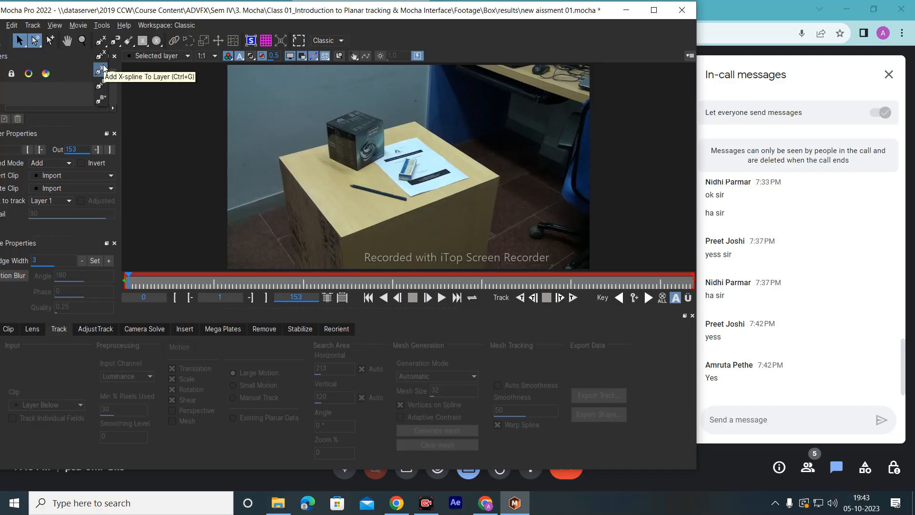
pyautogui.click(101, 55)
pyautogui.click(375, 98)
pyautogui.click(570, 166)
pyautogui.click(537, 188)
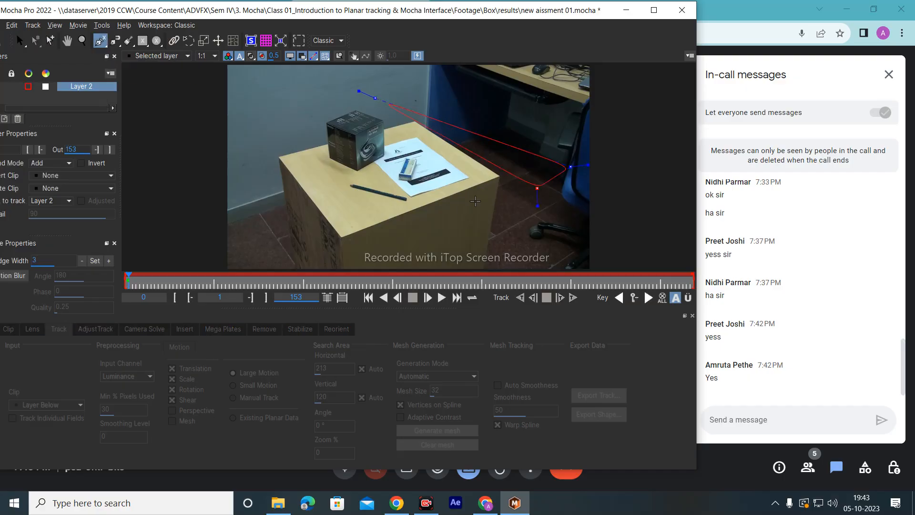
pyautogui.click(451, 205)
pyautogui.click(349, 195)
pyautogui.click(294, 158)
pyautogui.rightClick(289, 133)
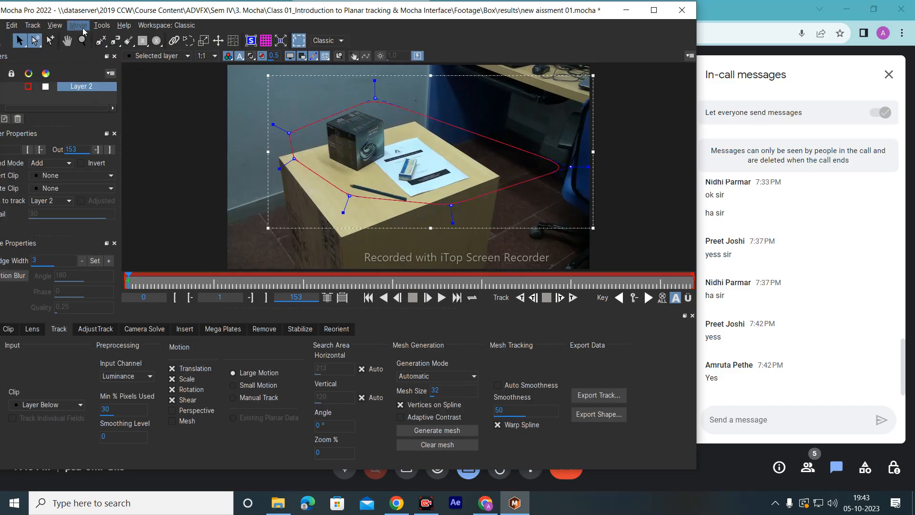
pyautogui.click(101, 41)
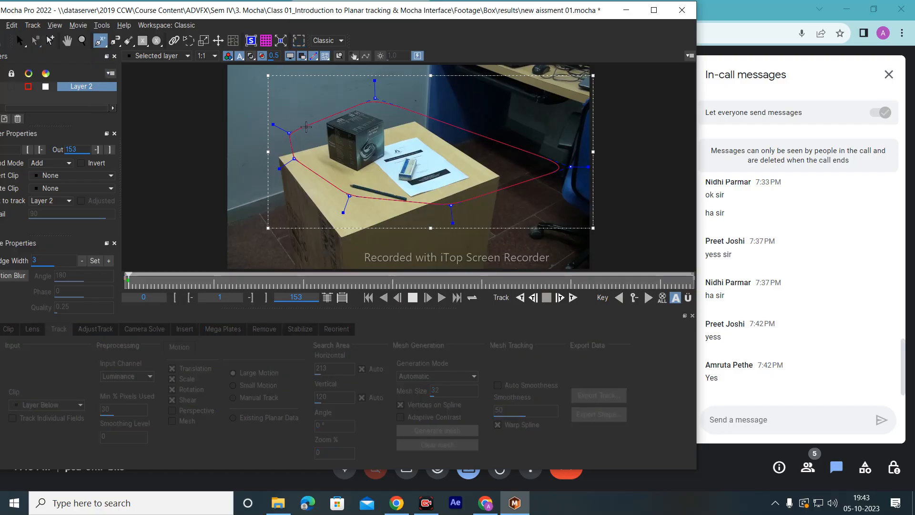
pyautogui.click(323, 118)
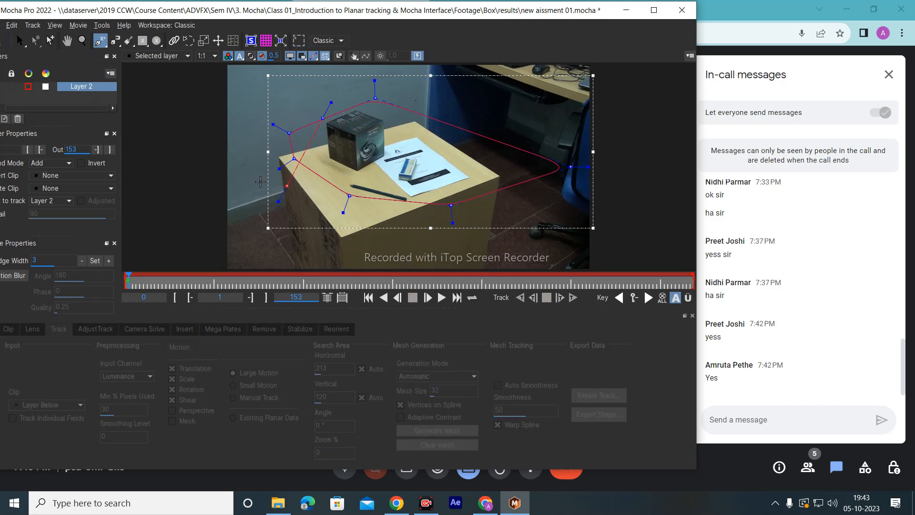
pyautogui.rightClick(398, 127)
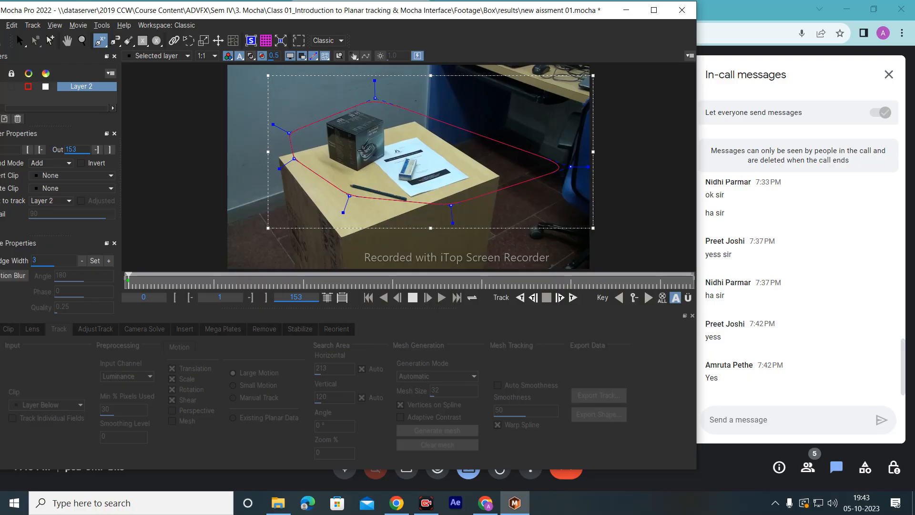
# Add a second closed X-spline to the same layer, inside the first one, across the box and paper
pyautogui.click(361, 146)
pyautogui.click(385, 128)
pyautogui.click(432, 120)
pyautogui.click(466, 156)
pyautogui.click(422, 176)
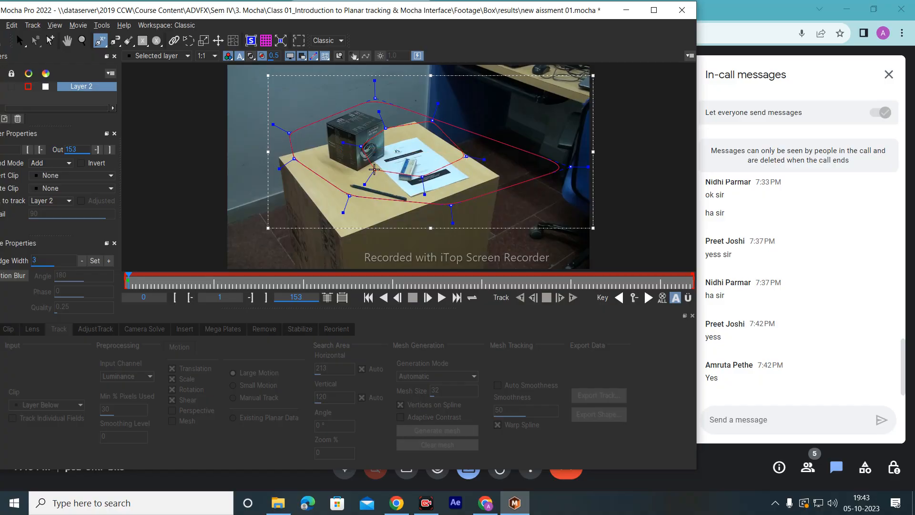
pyautogui.click(374, 169)
pyautogui.rightClick(378, 165)
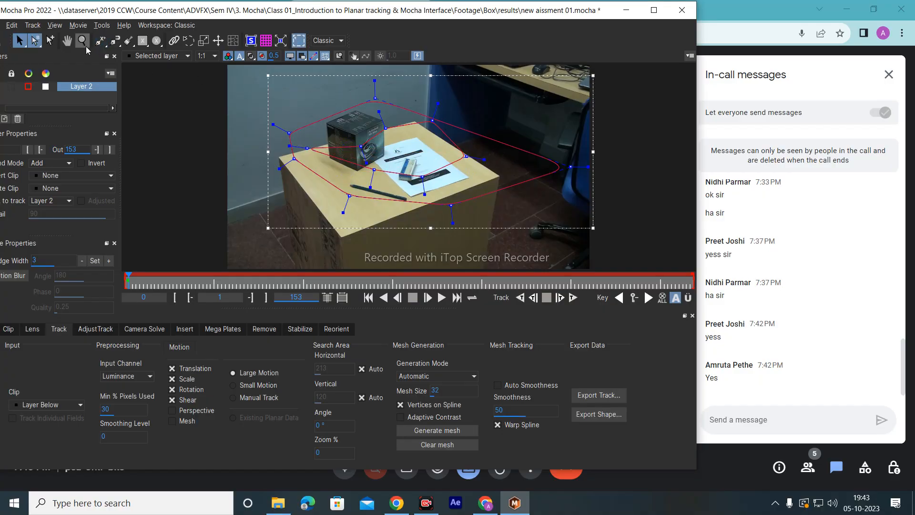
# Draw a Bezier spline on a new layer over the dark area between the table and the chair
pyautogui.moveTo(105, 44); pyautogui.dragTo(107, 72)
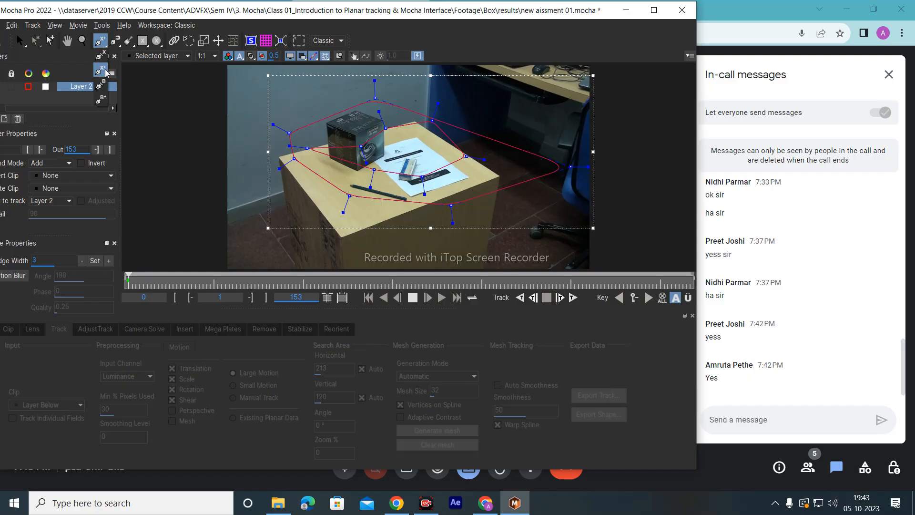
pyautogui.moveTo(106, 71); pyautogui.dragTo(102, 89)
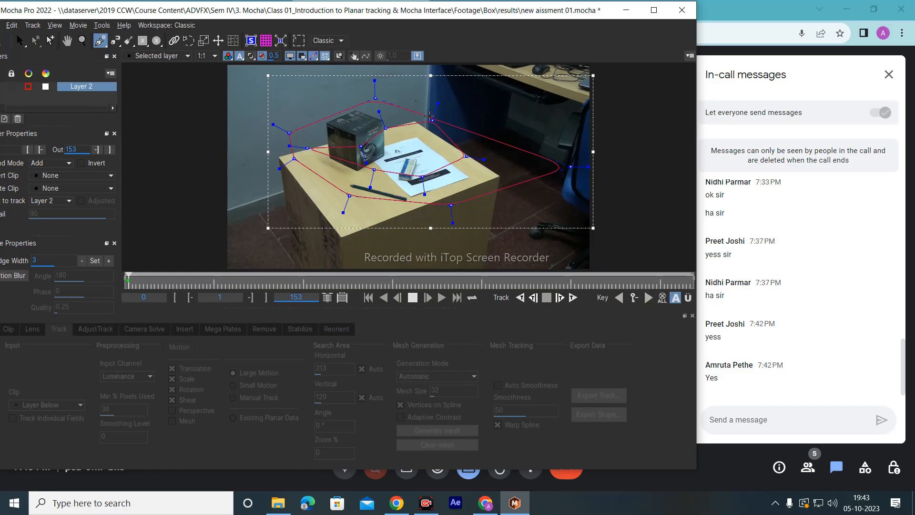
pyautogui.click(478, 101)
pyautogui.click(525, 124)
pyautogui.click(528, 151)
pyautogui.click(516, 173)
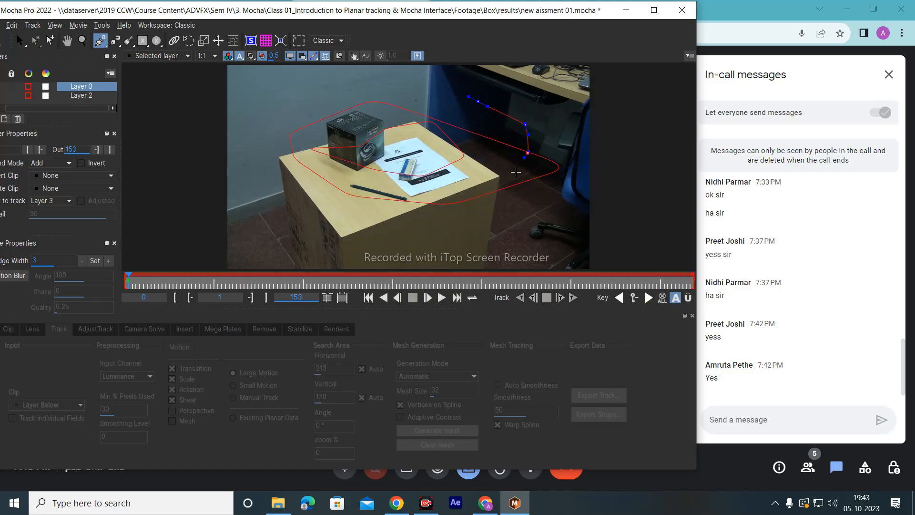
pyautogui.click(500, 183)
pyautogui.click(487, 165)
pyautogui.click(460, 133)
pyautogui.click(442, 118)
pyautogui.click(438, 99)
# Undo the Bezier spline and the latest points of the inner X-spline
pyautogui.hotkey('ctrl', 'z')
pyautogui.hotkey('ctrl', 'z')
pyautogui.hotkey('ctrl', 'z')
pyautogui.hotkey('ctrl', 'z')
pyautogui.hotkey('ctrl', 'z')
pyautogui.hotkey('ctrl', 'z')
pyautogui.hotkey('ctrl', 'z')
pyautogui.hotkey('ctrl', 'z')
pyautogui.hotkey('ctrl', 'z')
pyautogui.hotkey('ctrl', 'z')
pyautogui.hotkey('ctrl', 'z')
pyautogui.hotkey('ctrl', 'z')
pyautogui.hotkey('ctrl', 'z')
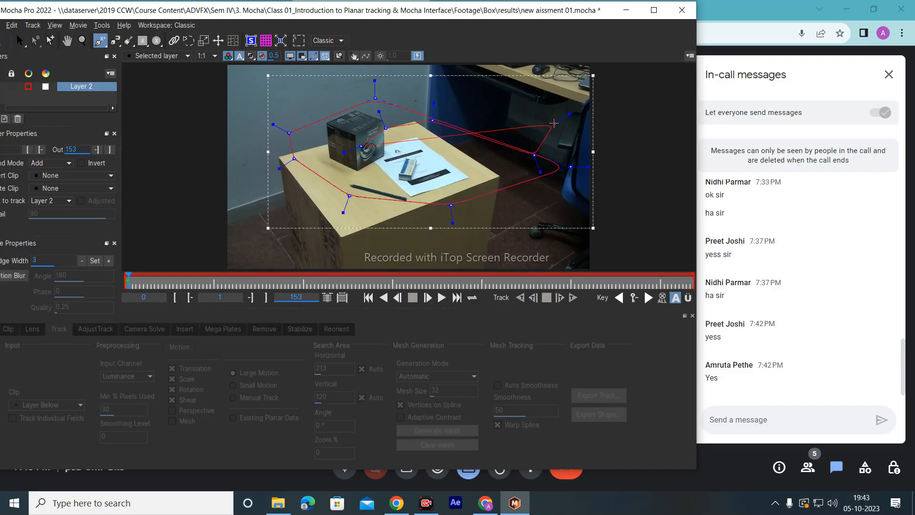
# Select all remaining spline points in the viewer and delete them
pyautogui.press('s')
pyautogui.moveTo(614, 91); pyautogui.dragTo(204, 253)
pyautogui.press('Delete')
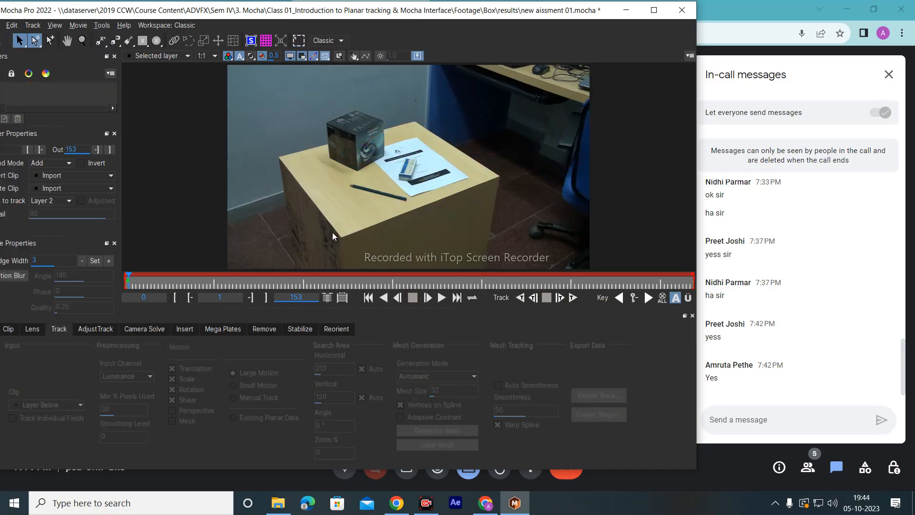
# Draw a closed five-point X-spline on a new layer across the wall and the box
pyautogui.click(100, 42)
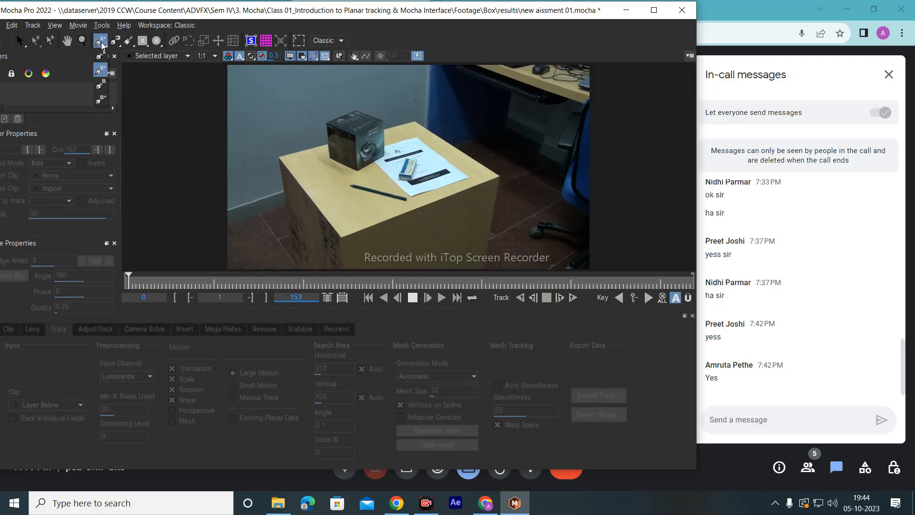
pyautogui.click(259, 100)
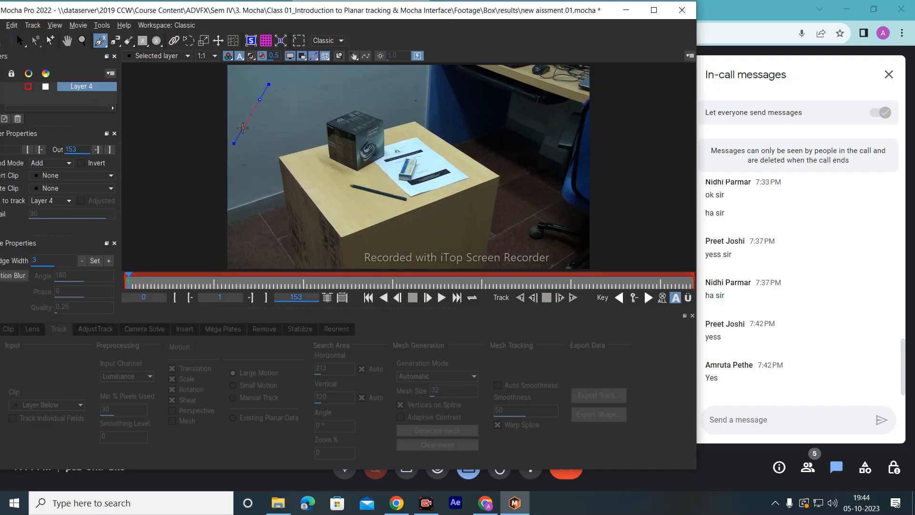
pyautogui.click(243, 127)
pyautogui.click(248, 192)
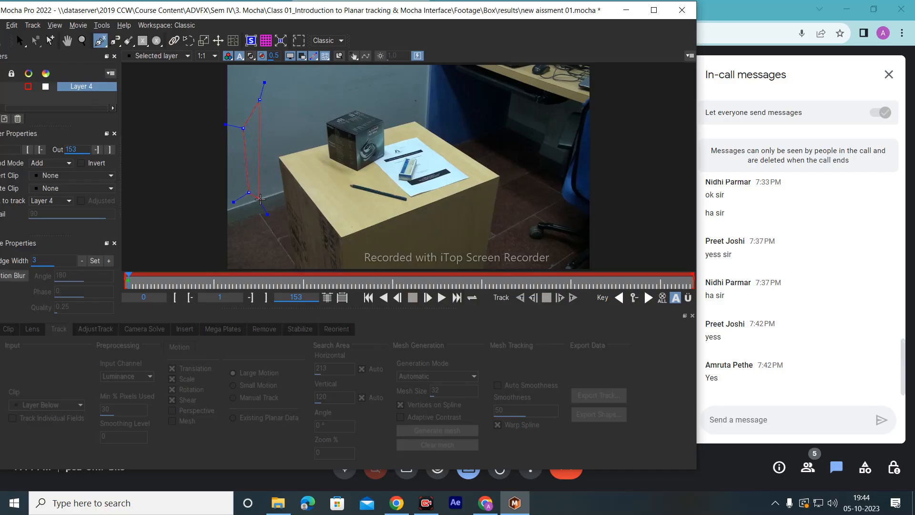
pyautogui.click(472, 108)
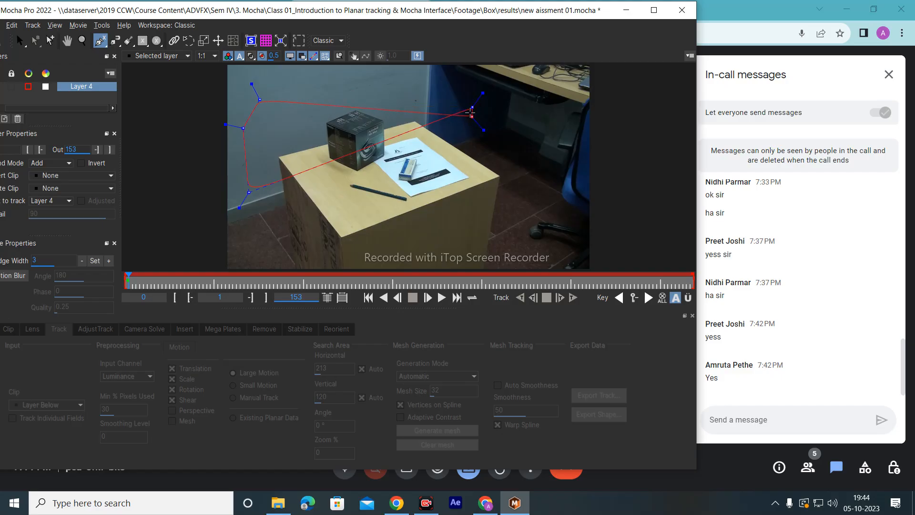
pyautogui.rightClick(403, 84)
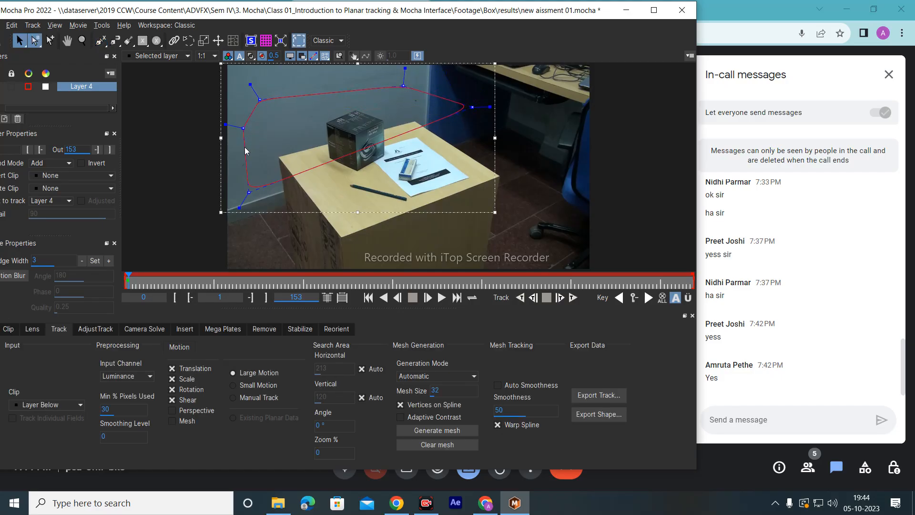
# Draw a closed Bezier spline with an inner loop on a new layer, over the paper's edge and the dark floor beside the table
pyautogui.click(100, 40)
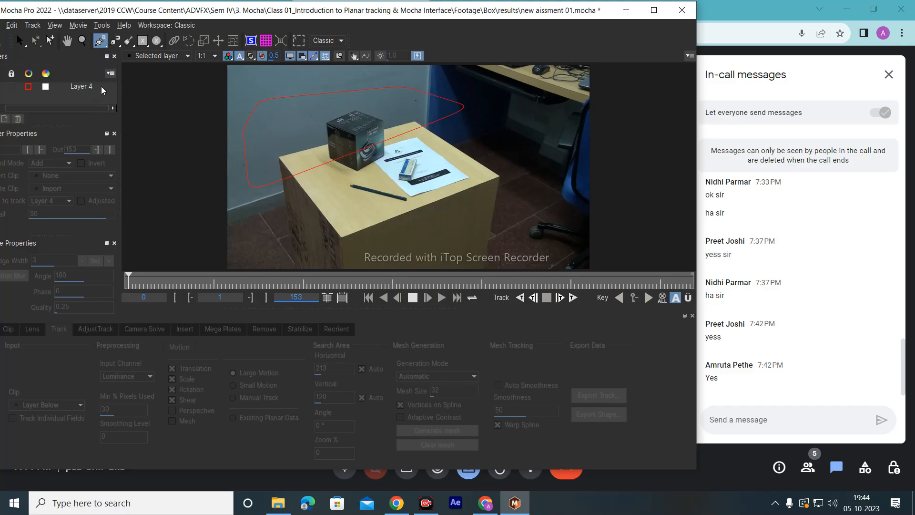
pyautogui.click(500, 126)
pyautogui.click(460, 140)
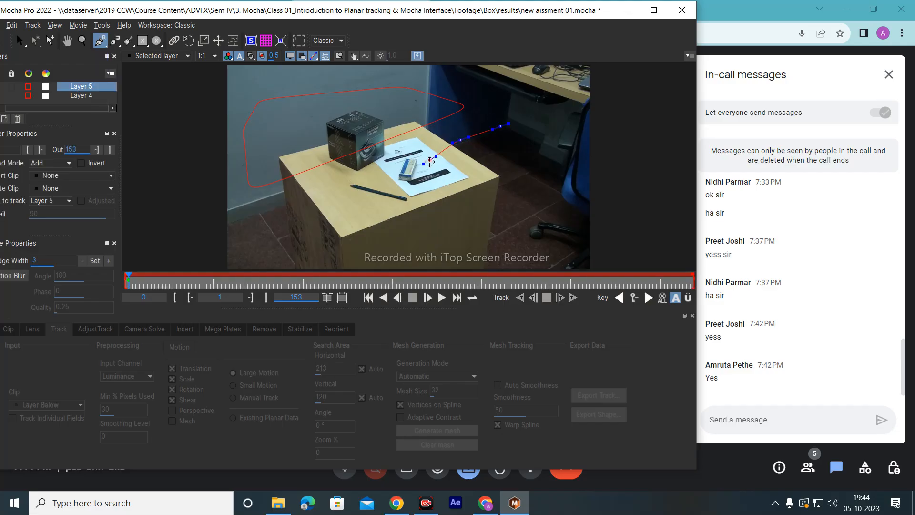
pyautogui.click(429, 162)
pyautogui.click(439, 183)
pyautogui.click(488, 203)
pyautogui.scroll(-7, 551, 176)
pyautogui.click(537, 145)
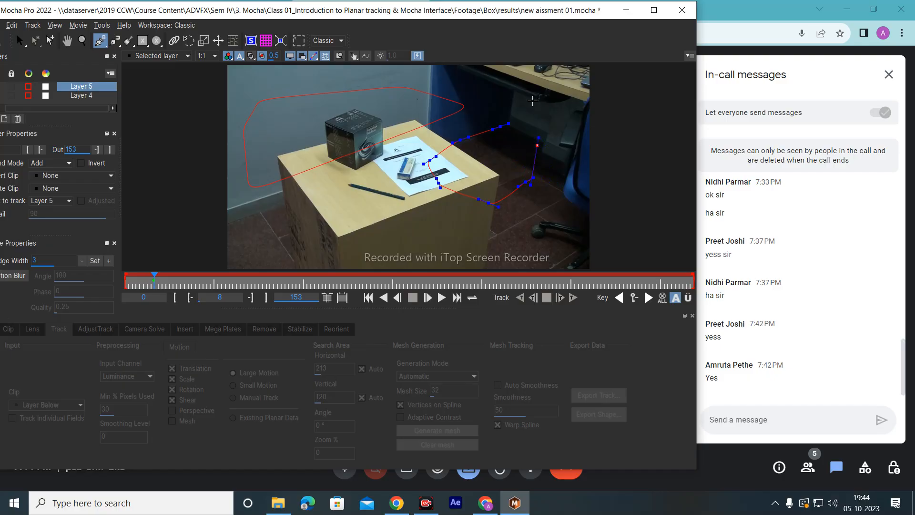
pyautogui.moveTo(532, 100); pyautogui.dragTo(479, 105)
pyautogui.hotkey('ctrl', 'z')
pyautogui.moveTo(539, 143); pyautogui.dragTo(528, 131)
pyautogui.press('space')
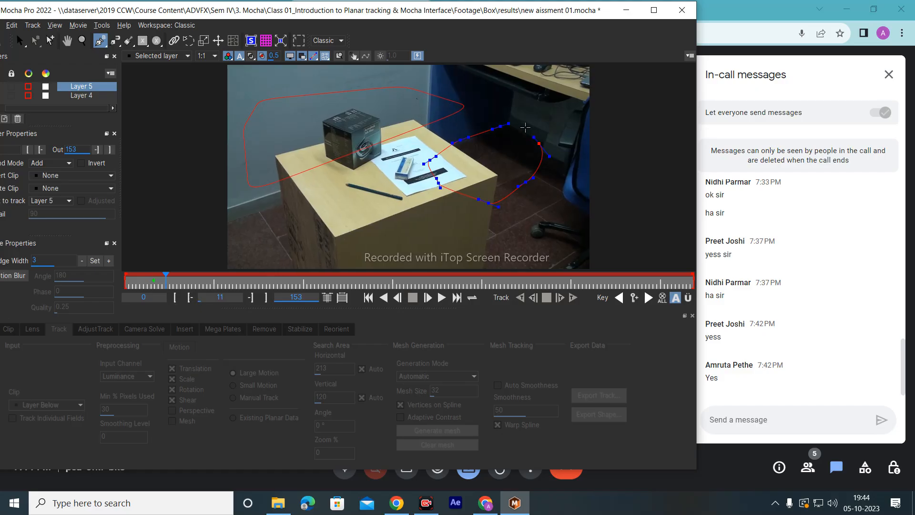
pyautogui.click(526, 128)
pyautogui.click(497, 142)
pyautogui.click(482, 165)
pyautogui.rightClick(347, 184)
# Step through the frames around the Bezier spline's keyframe and return to the first frame
pyautogui.press('Right')
pyautogui.press('Right')
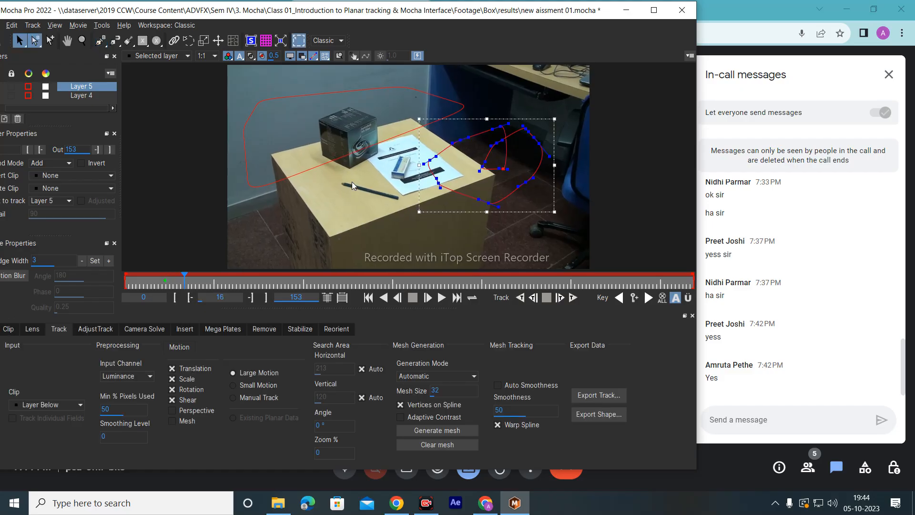
pyautogui.press('Left')
pyautogui.press('Left')
pyautogui.press('Left')
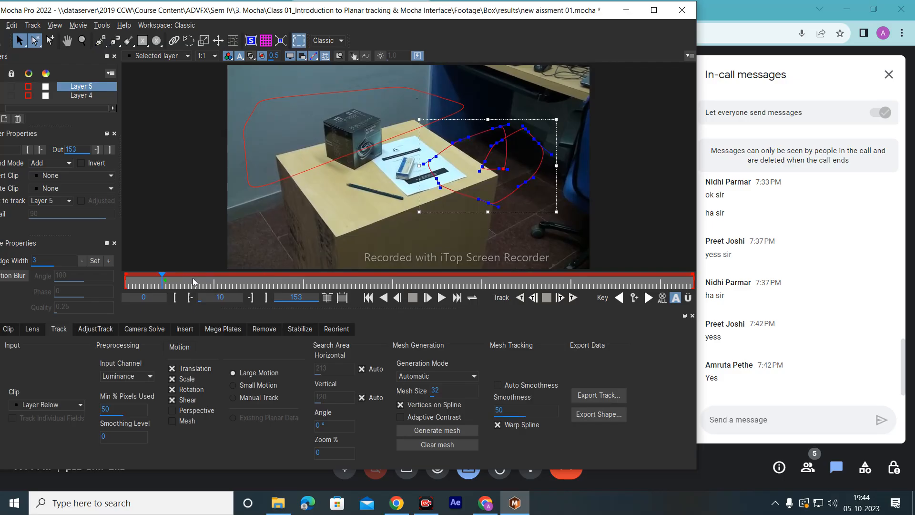
pyautogui.click(368, 298)
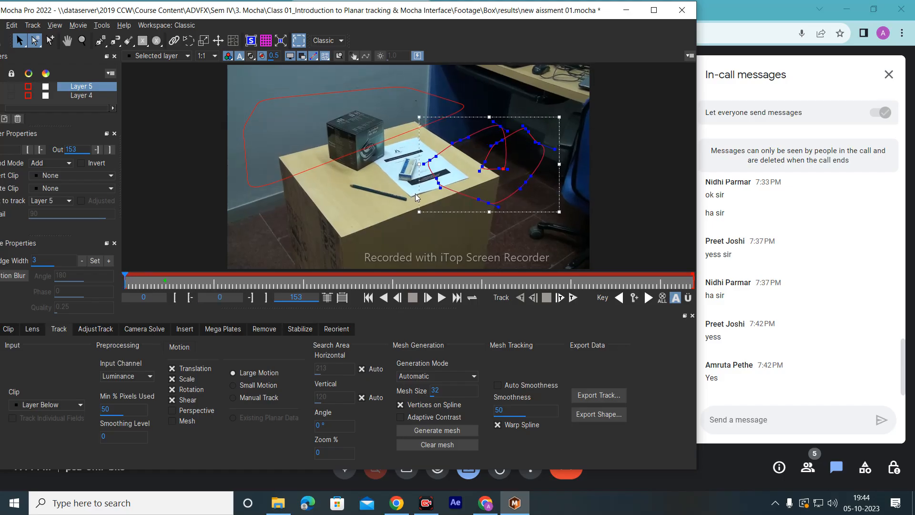
# Examine how the Bezier spline changes across its keyframe by stepping from the first frame up to frame 14
pyautogui.press('Right')
pyautogui.press('Right')
pyautogui.press('Right')
pyautogui.press('Right')
pyautogui.press('Right')
pyautogui.press('Right')
pyautogui.press('Right')
pyautogui.press('Right')
pyautogui.press('Right')
pyautogui.press('Right')
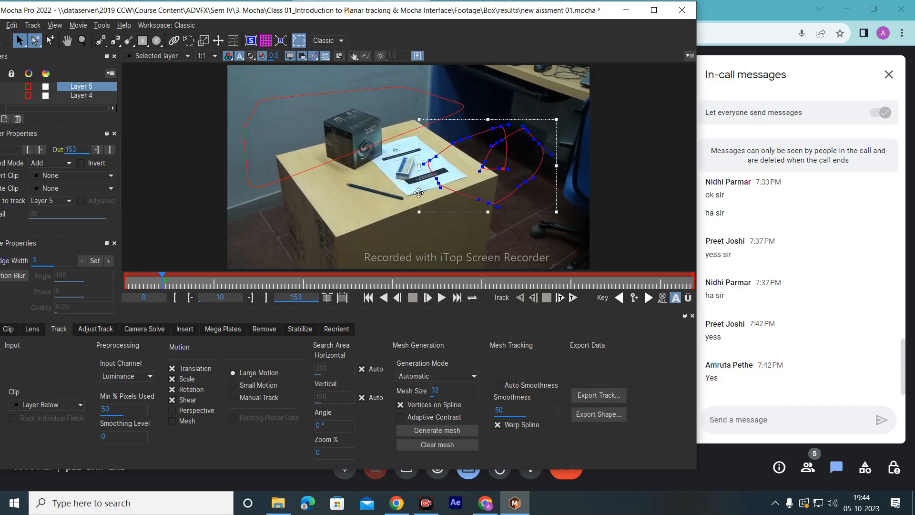
pyautogui.press('Home')
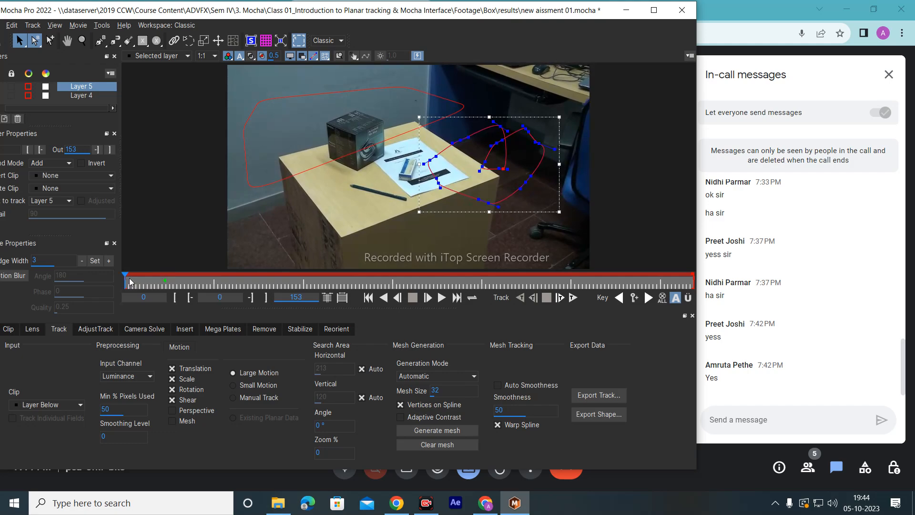
pyautogui.click(167, 280)
pyautogui.press('Right')
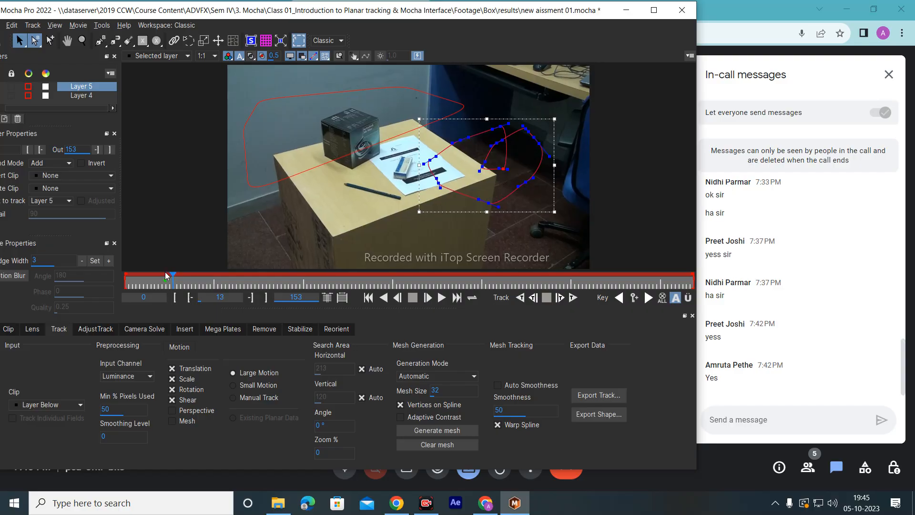
pyautogui.press('Right')
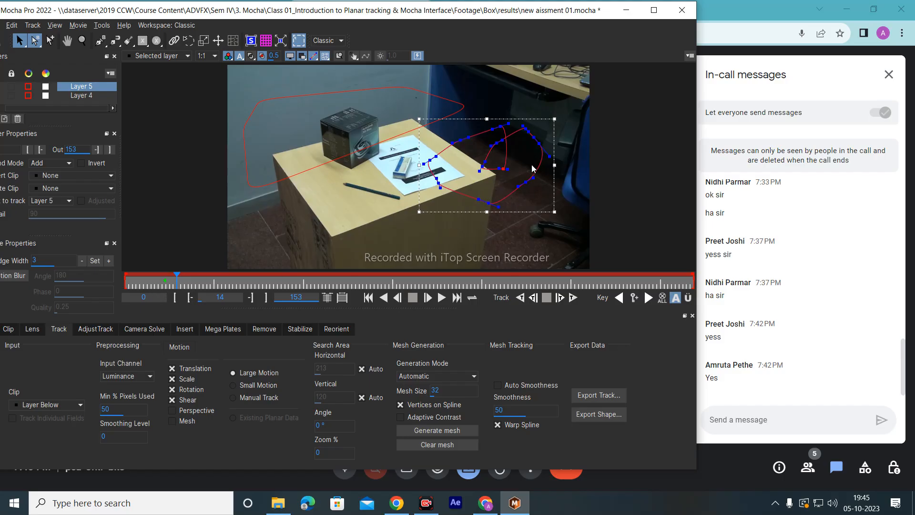
# Reselect the Bezier spline and scale it down slightly at frame 14
pyautogui.click(530, 181)
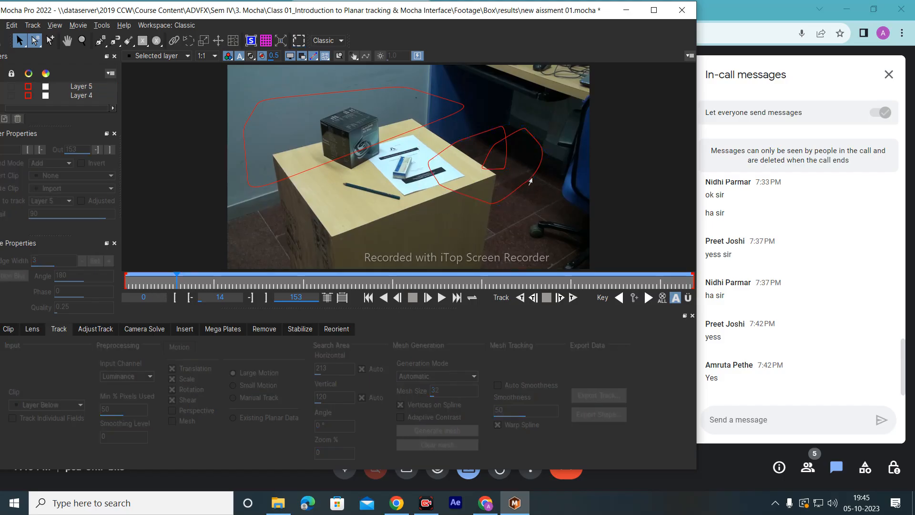
pyautogui.click(503, 167)
pyautogui.moveTo(553, 120); pyautogui.dragTo(550, 130)
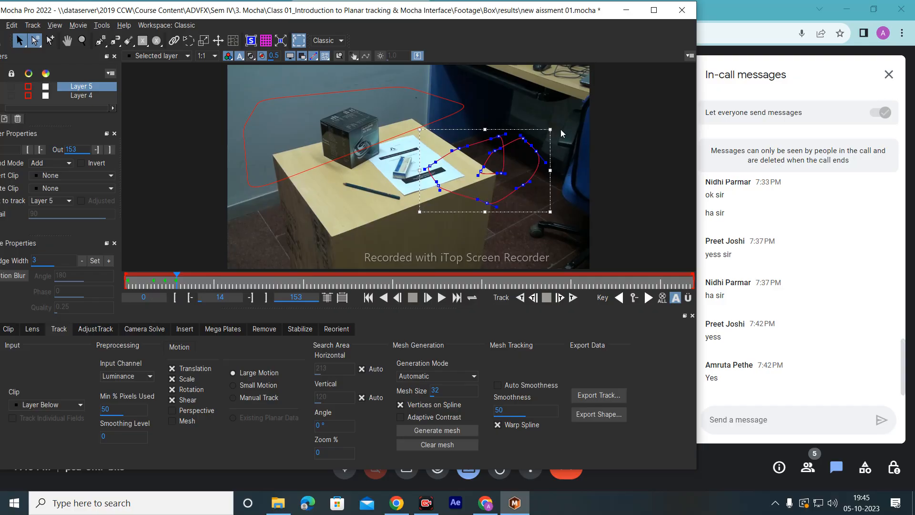
# Delete the Bezier layer and the X-spline layer drawn across the wall and the box
pyautogui.click(420, 241)
pyautogui.click(496, 170)
pyautogui.press('Delete')
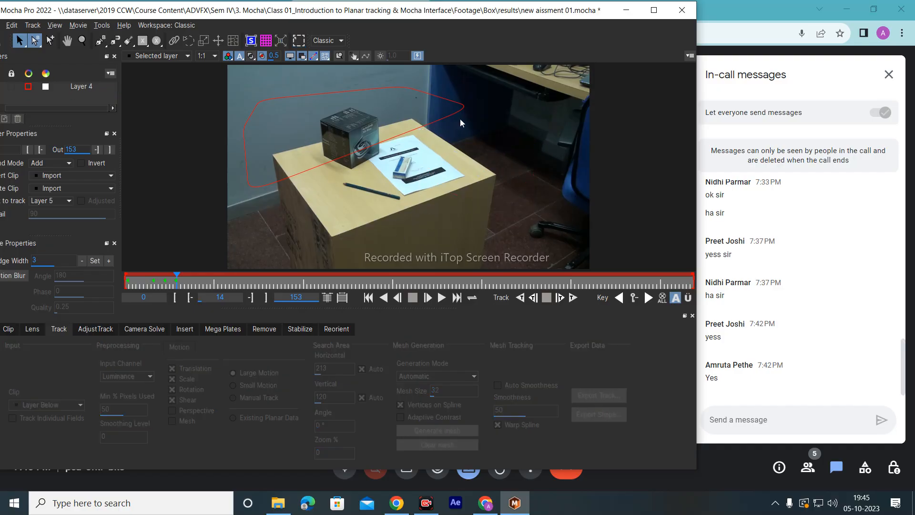
pyautogui.click(281, 179)
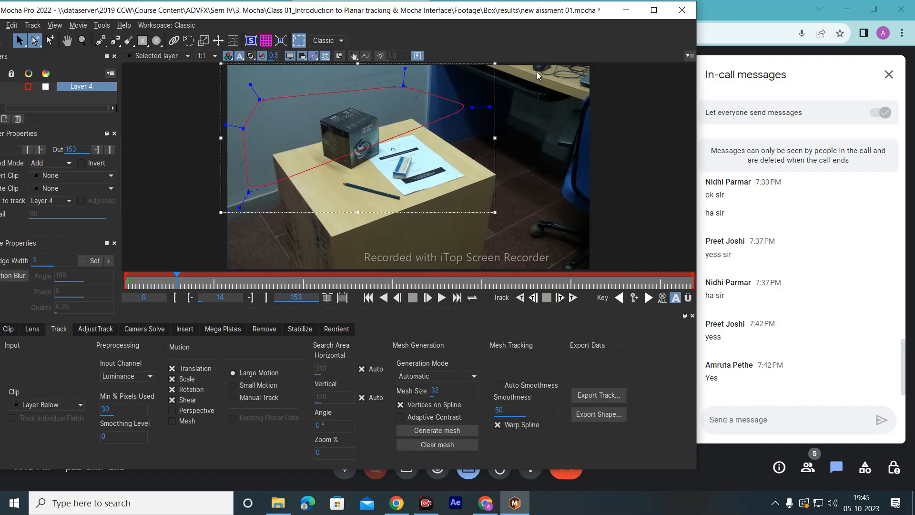
pyautogui.press('Delete')
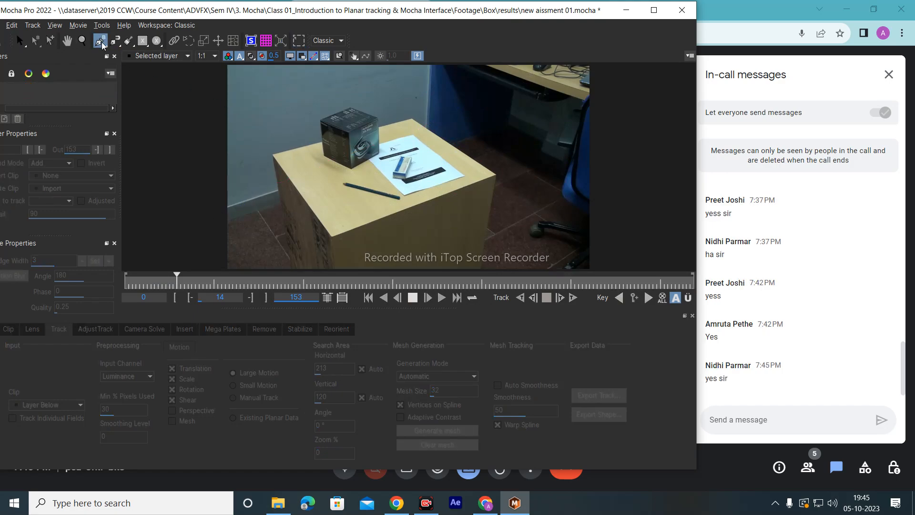
# Maximize the window and magnify the box in the viewer with the Zoom tool, dismissing the autosave error
pyautogui.click(102, 43)
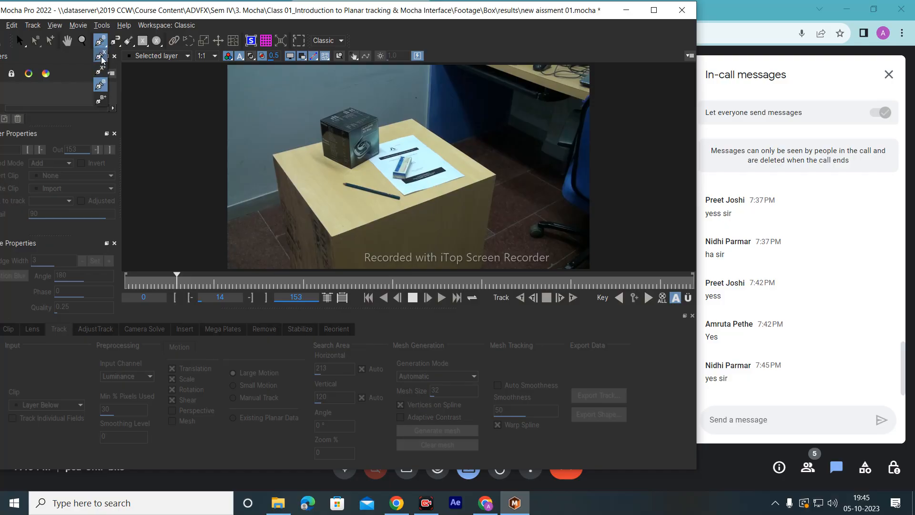
pyautogui.click(100, 85)
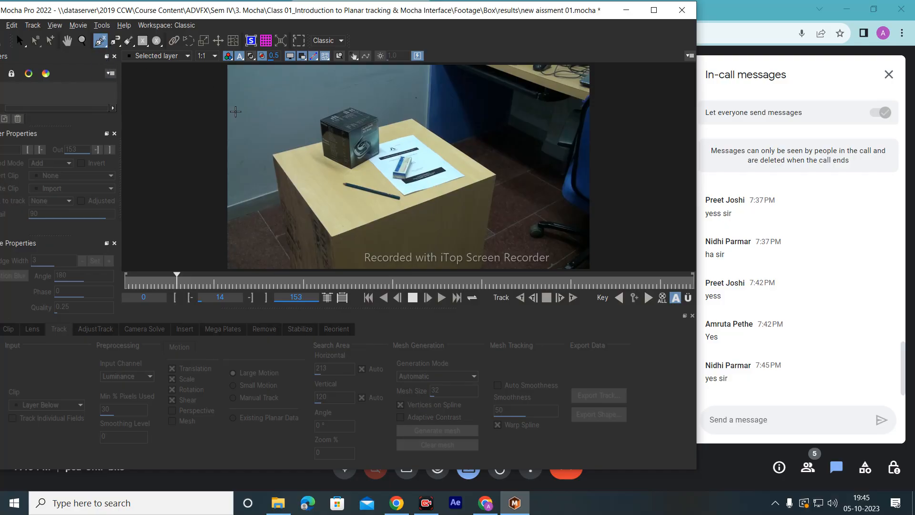
pyautogui.click(83, 42)
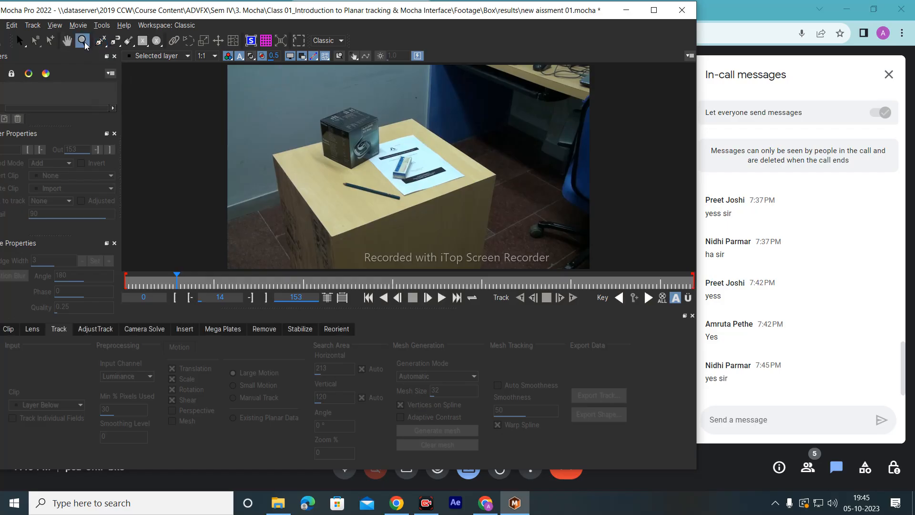
pyautogui.moveTo(372, 136); pyautogui.dragTo(281, 3)
pyautogui.moveTo(332, 141); pyautogui.dragTo(334, 119)
pyautogui.doubleClick(281, 10)
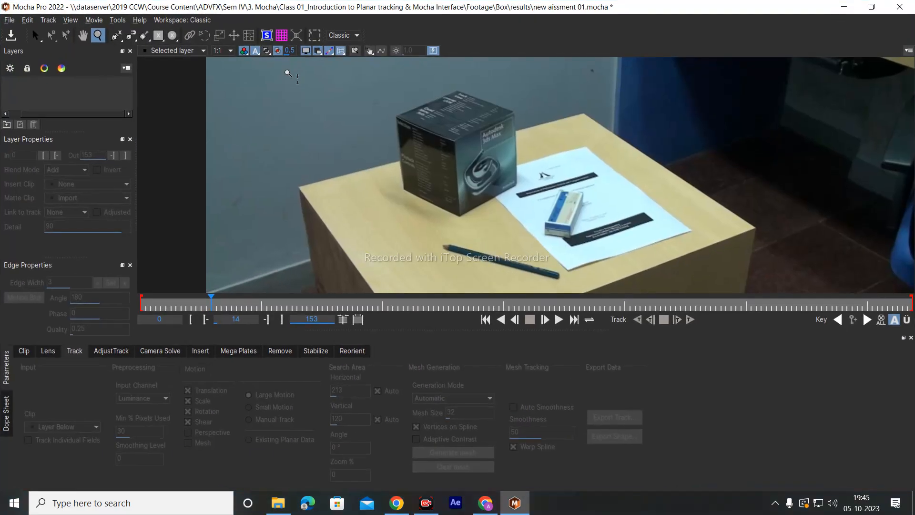
pyautogui.moveTo(431, 150); pyautogui.dragTo(422, 79)
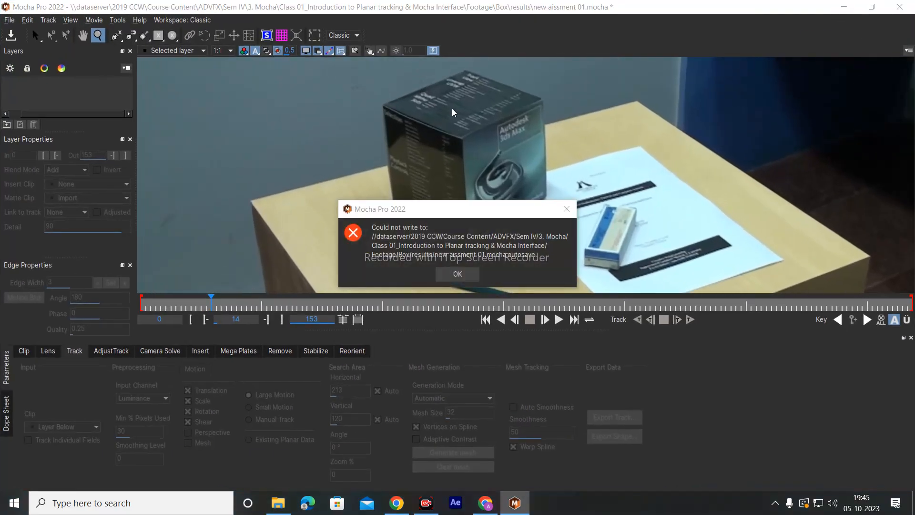
pyautogui.click(564, 207)
pyautogui.moveTo(490, 123); pyautogui.dragTo(371, 153)
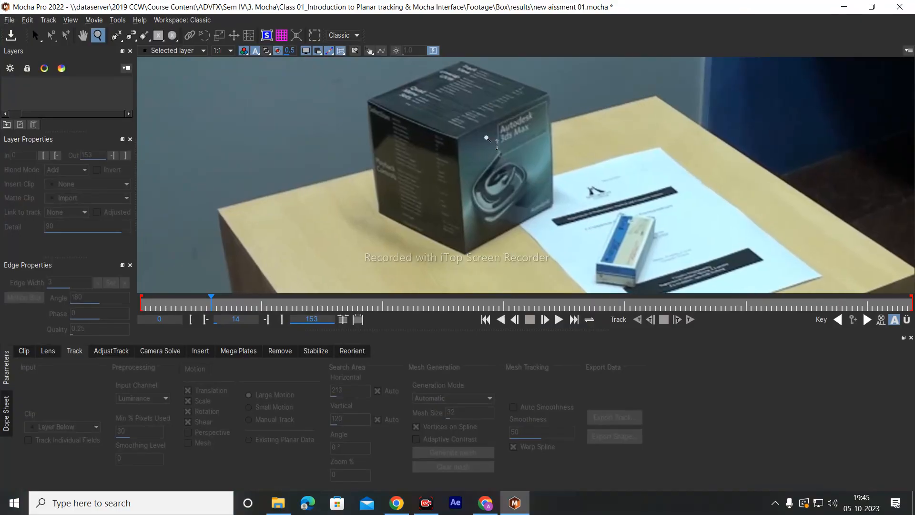
# Pan the magnified view to bring the whole box into frame and postpone the Windows restart by an hour
pyautogui.press('x')
pyautogui.press('z')
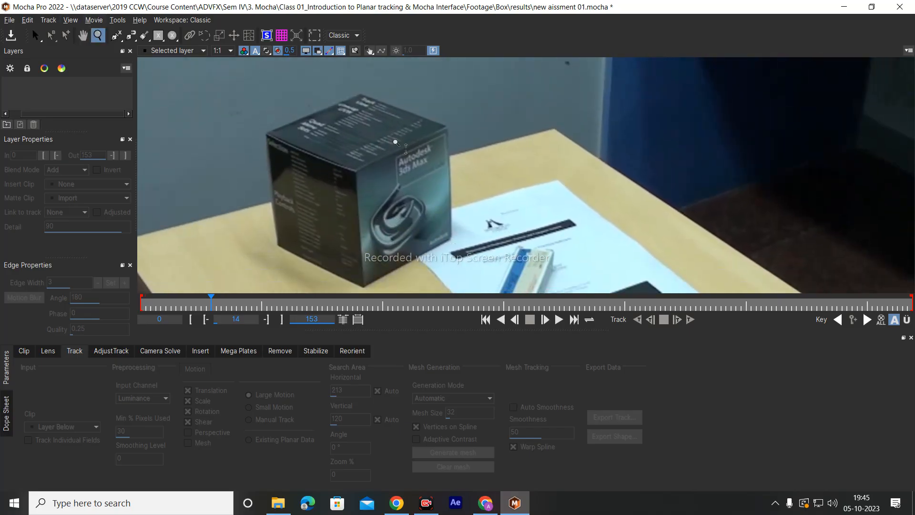
pyautogui.click(82, 35)
pyautogui.moveTo(401, 140); pyautogui.dragTo(450, 142)
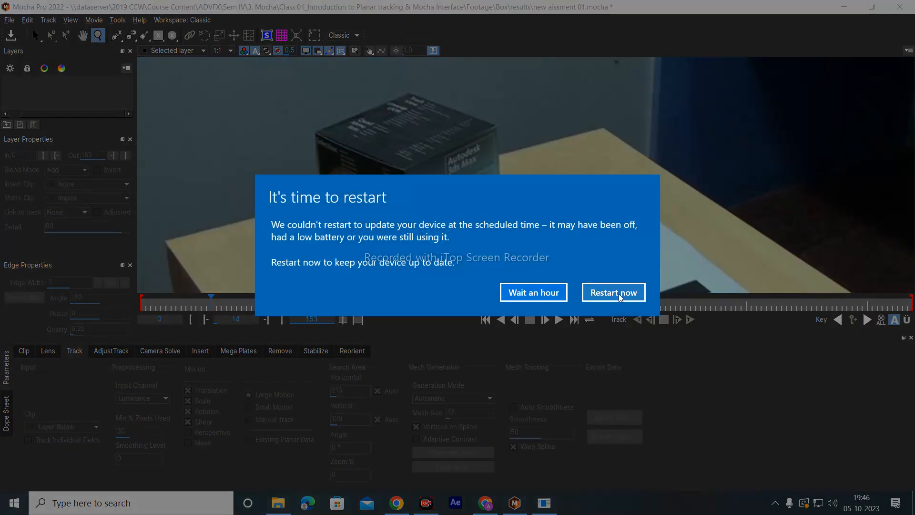
pyautogui.click(535, 292)
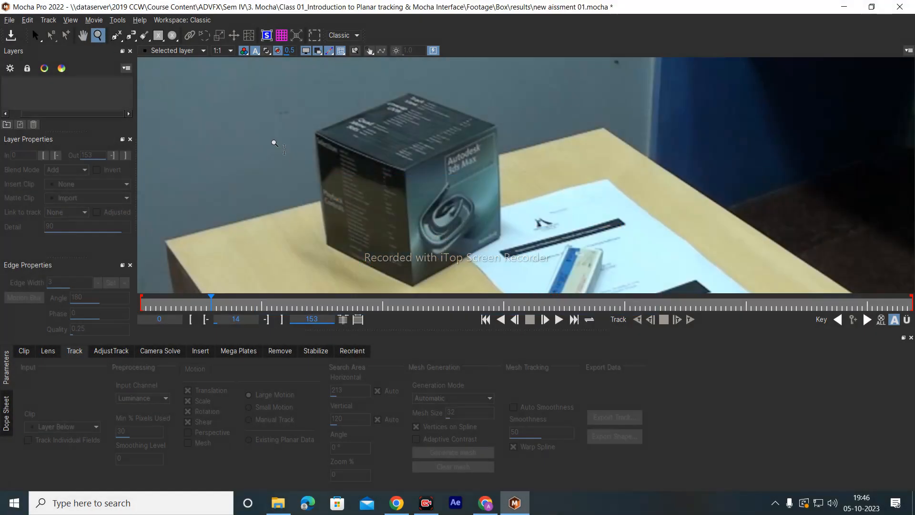
# Draw a closed four-point X-spline on a new layer around the top face of the box
pyautogui.click(116, 36)
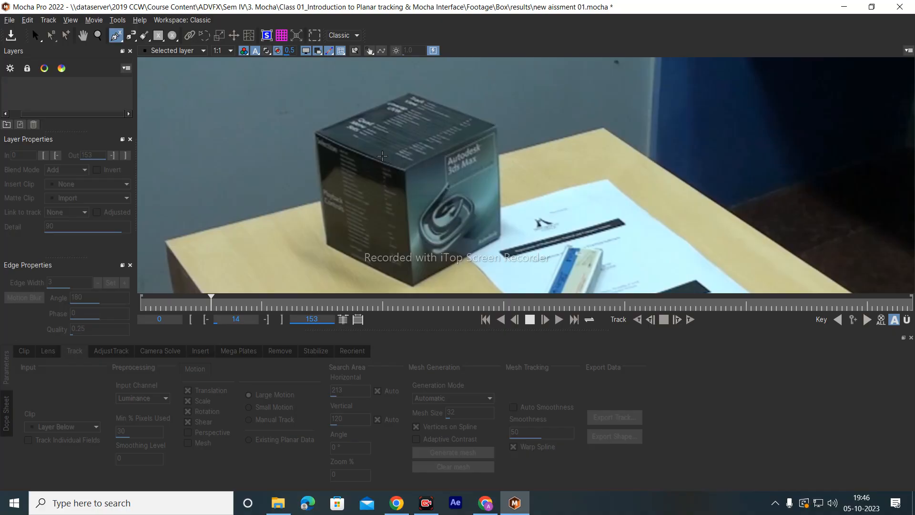
pyautogui.click(315, 129)
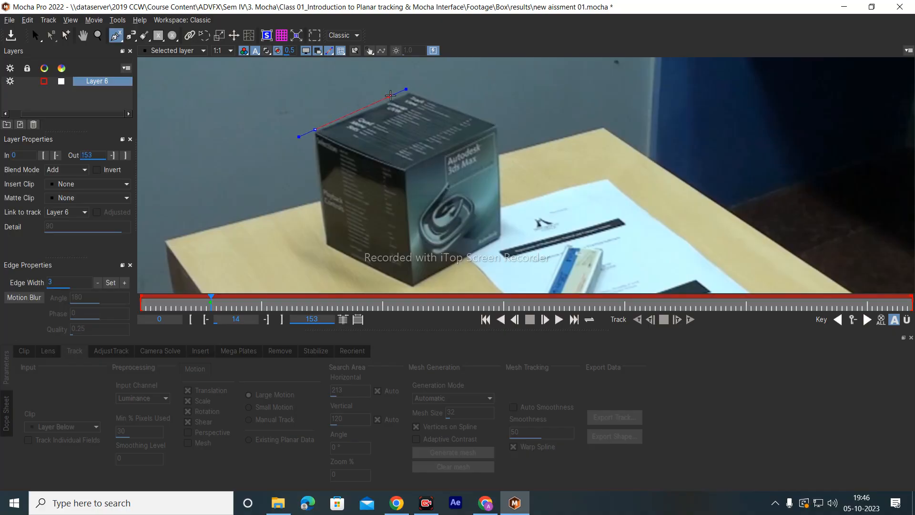
pyautogui.click(408, 91)
pyautogui.click(506, 128)
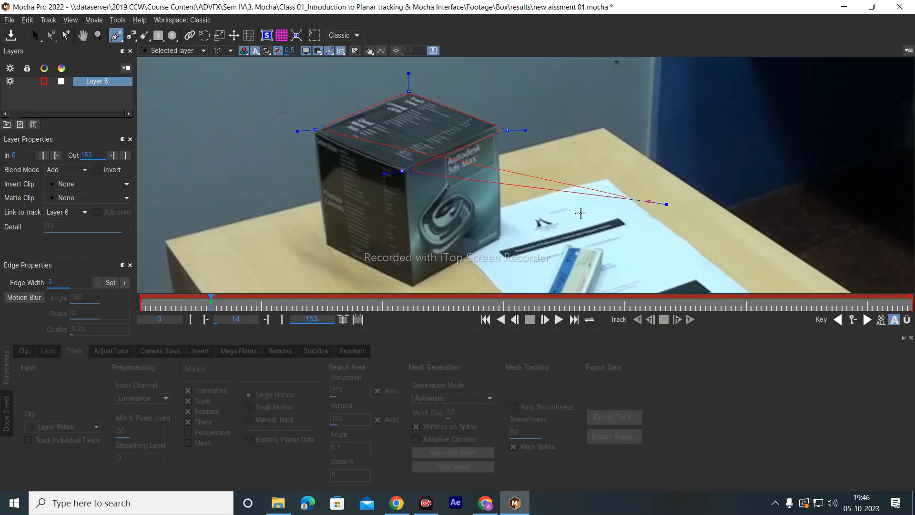
pyautogui.rightClick(392, 166)
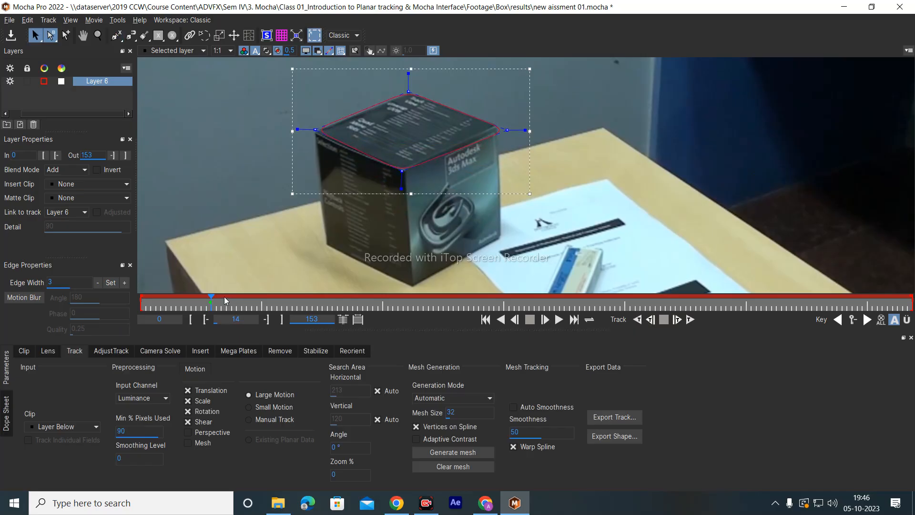
# Undo the X-spline around the box's top face and the deletion of the earlier wall X-spline layer
pyautogui.hotkey('ctrl', 'z')
pyautogui.hotkey('ctrl', 'z')
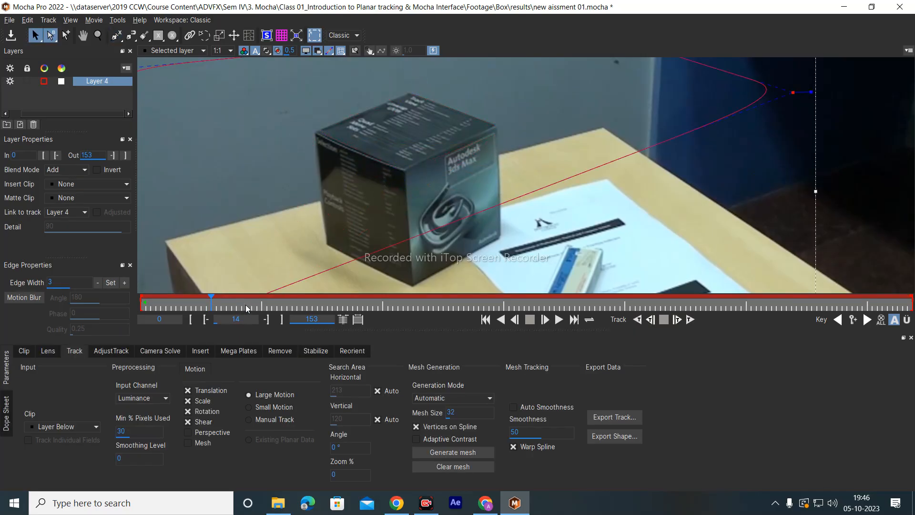
pyautogui.hotkey('ctrl', 'z')
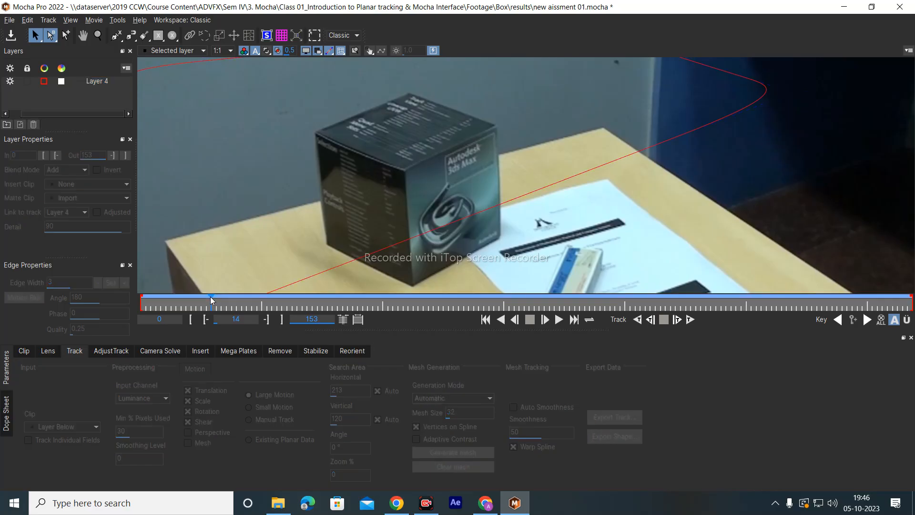
# Return the playhead to frame 0 and select the X-spline layer across the wall and the box
pyautogui.click(214, 300)
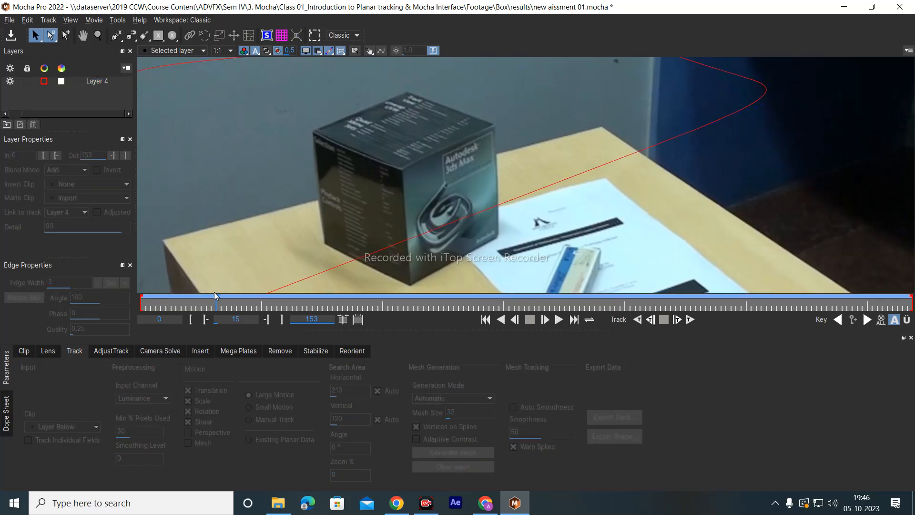
pyautogui.moveTo(216, 299); pyautogui.dragTo(64, 312)
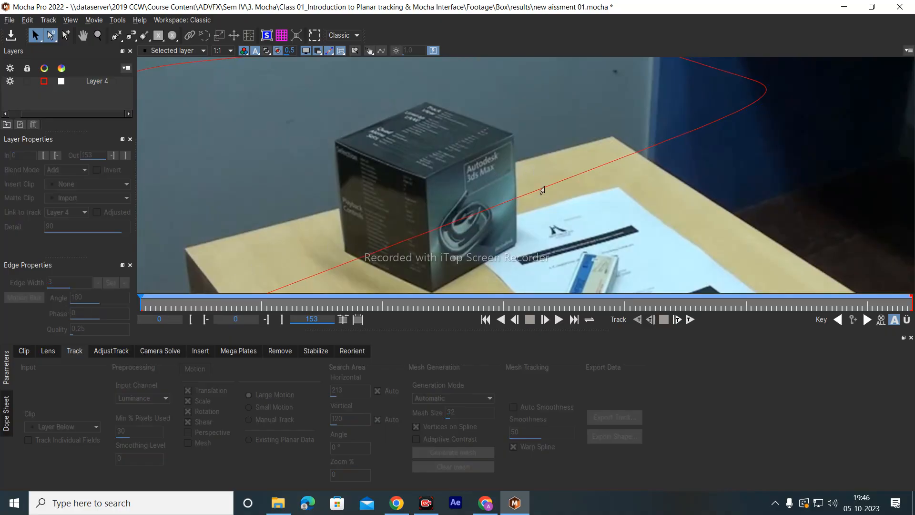
pyautogui.click(542, 190)
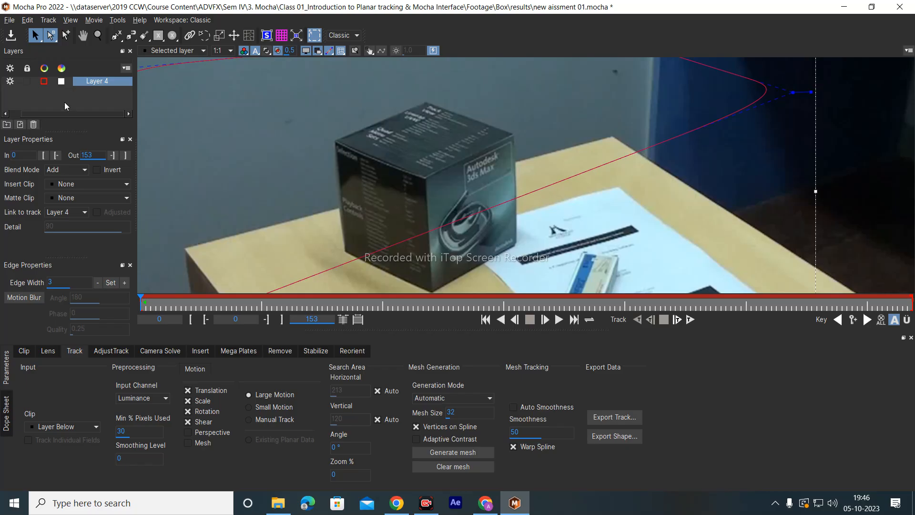
pyautogui.click(78, 87)
pyautogui.click(82, 82)
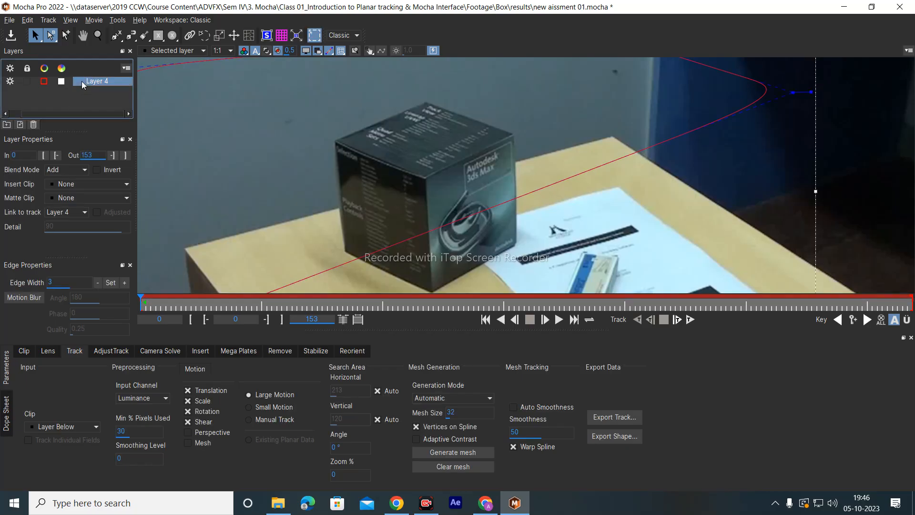
# Delete the wall X-spline layer and draw a closed four-point X-spline on a new layer around the box's top face
pyautogui.press('Delete')
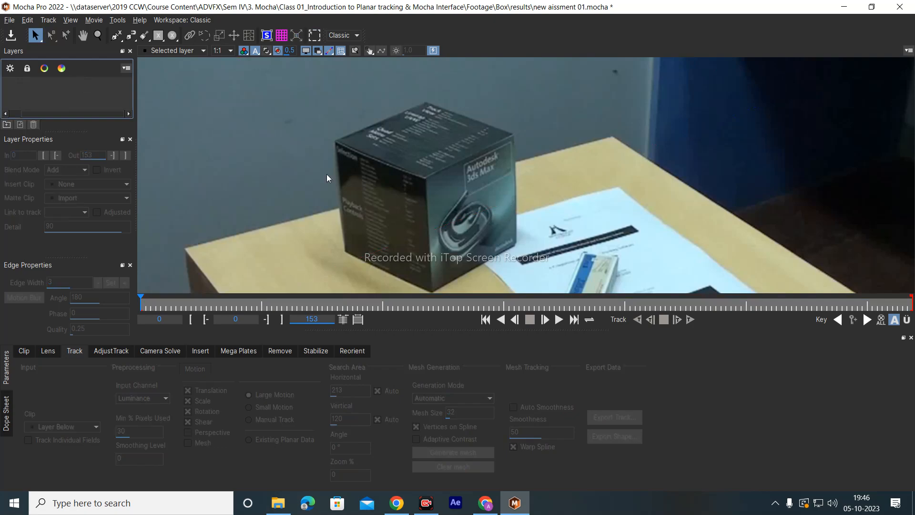
pyautogui.click(115, 37)
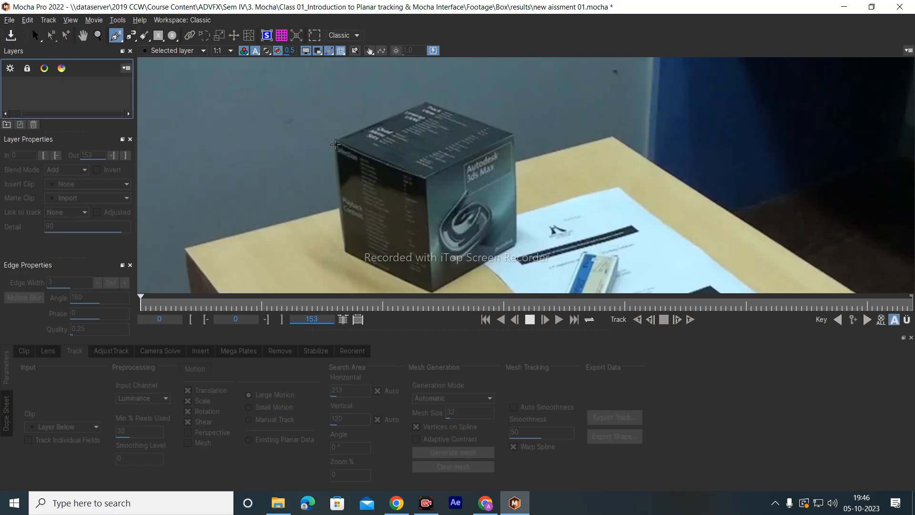
pyautogui.click(335, 140)
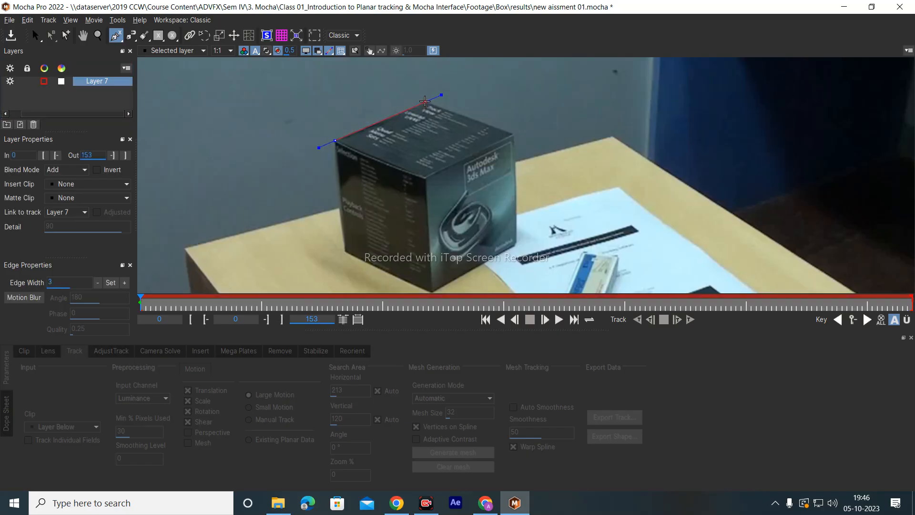
pyautogui.click(425, 100)
pyautogui.click(423, 179)
pyautogui.rightClick(438, 155)
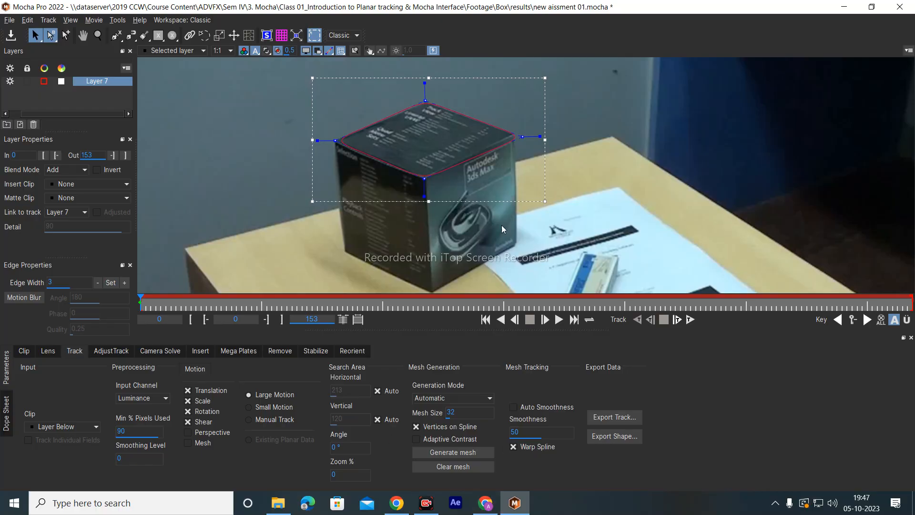
# Rename the layer of the box's top face as "Layer kjh"
pyautogui.click(55, 101)
pyautogui.click(102, 83)
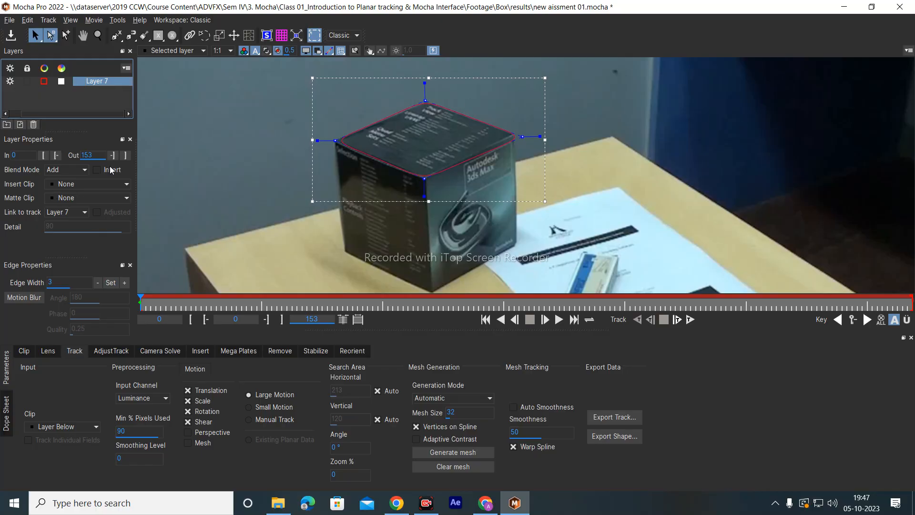
pyautogui.doubleClick(107, 79)
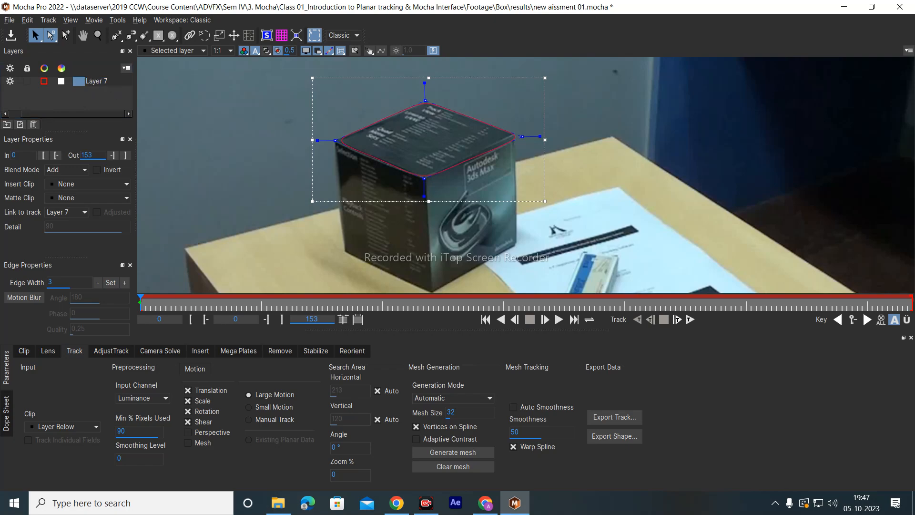
pyautogui.write('kjh')
pyautogui.press('BackSpace')
pyautogui.press('BackSpace')
pyautogui.press('BackSpace')
pyautogui.press('BackSpace')
pyautogui.press('BackSpace')
pyautogui.press('BackSpace')
pyautogui.hotkey('ctrl', 'z')
pyautogui.click(86, 107)
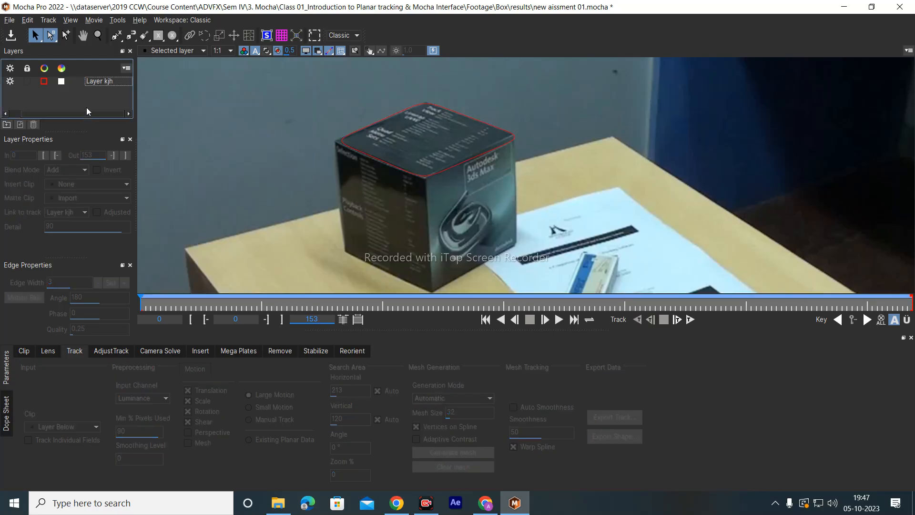
# Set the layer's matte colour to yellow-green #dbff2a
pyautogui.click(61, 82)
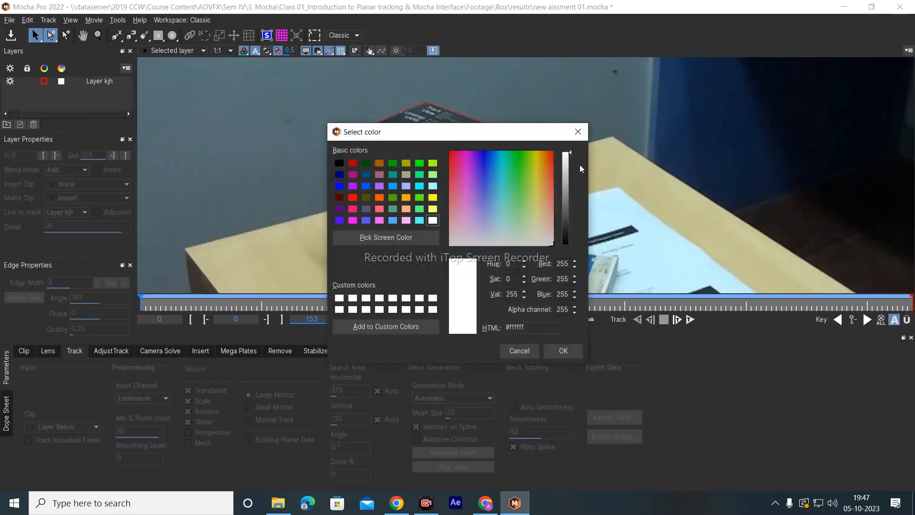
pyautogui.moveTo(523, 140); pyautogui.dragTo(260, 107)
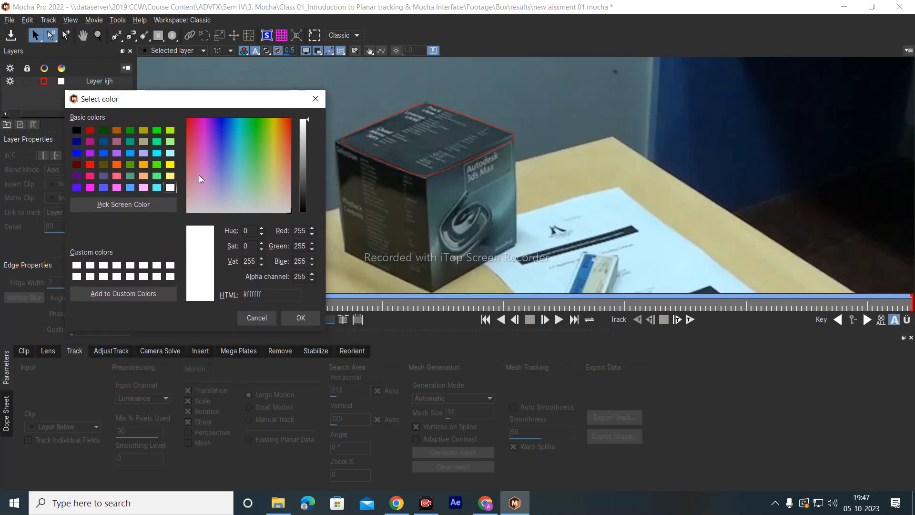
pyautogui.click(156, 153)
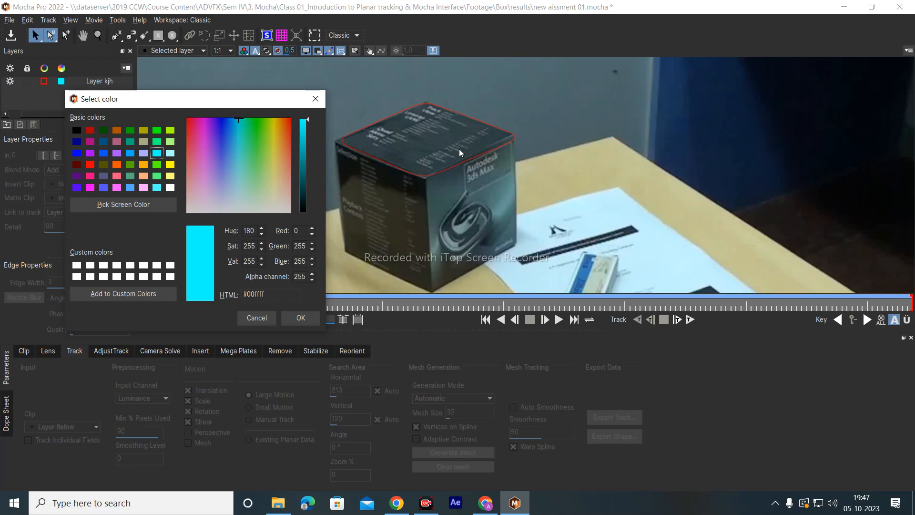
pyautogui.moveTo(261, 164); pyautogui.dragTo(271, 134)
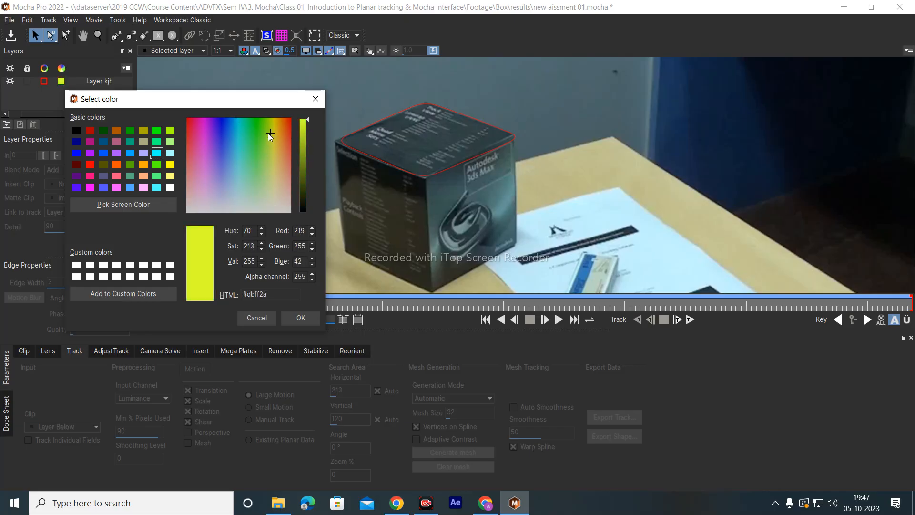
pyautogui.click(299, 318)
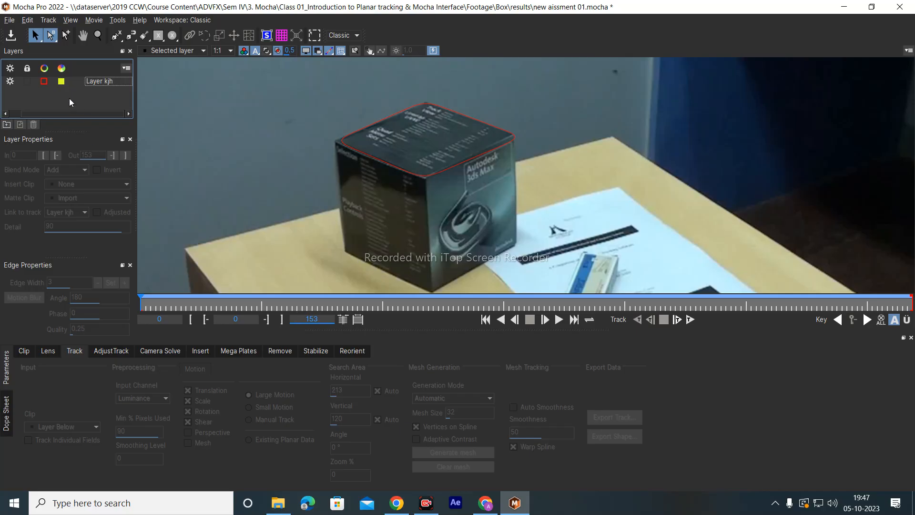
# Try #aaaa7f, #aa007f and a picked screen colour as the layer's spline colour, and set it back to red #ff0000
pyautogui.click(44, 81)
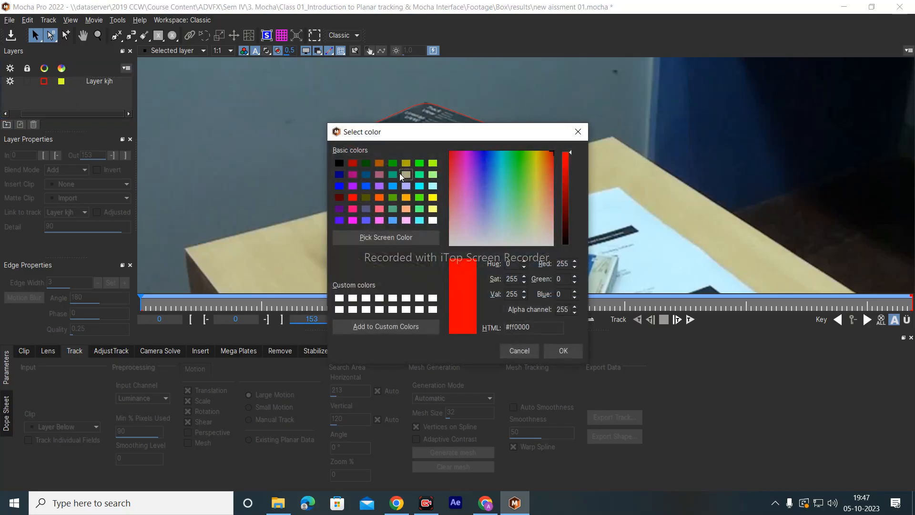
pyautogui.click(400, 174)
pyautogui.moveTo(434, 141); pyautogui.dragTo(640, 193)
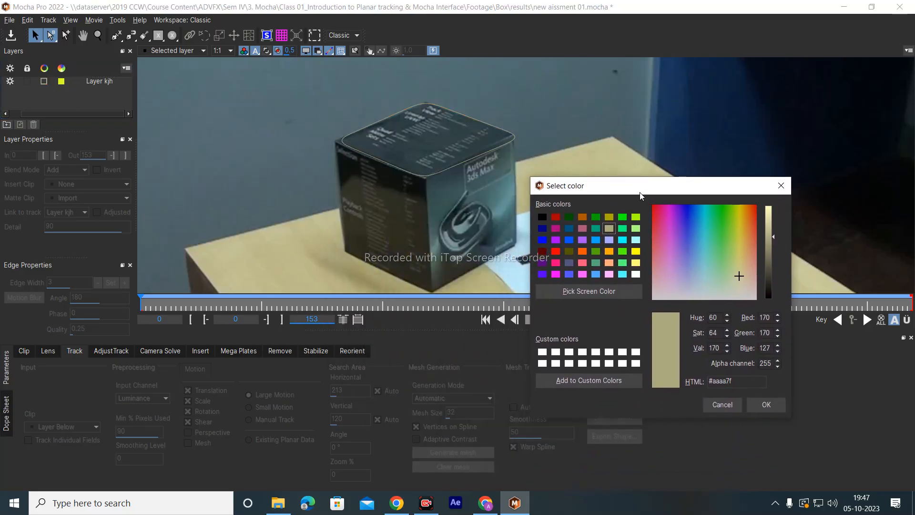
pyautogui.click(584, 228)
pyautogui.click(558, 228)
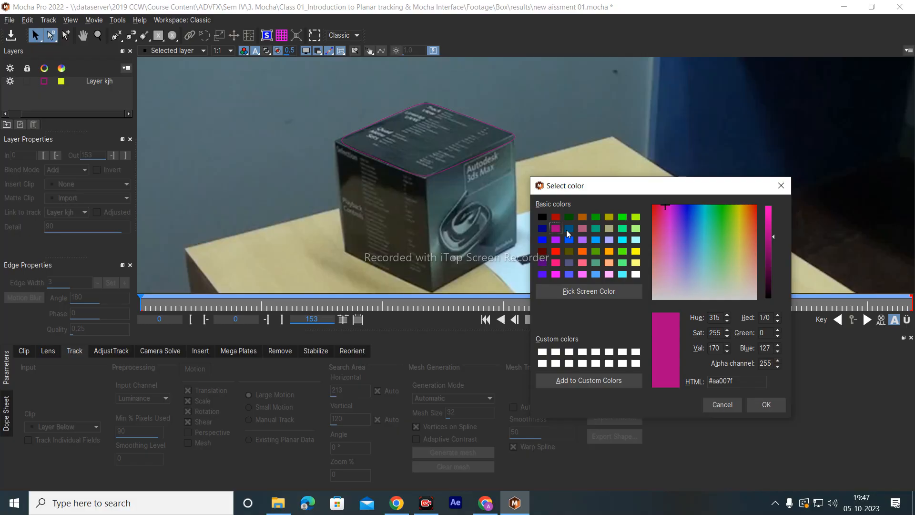
pyautogui.click(625, 295)
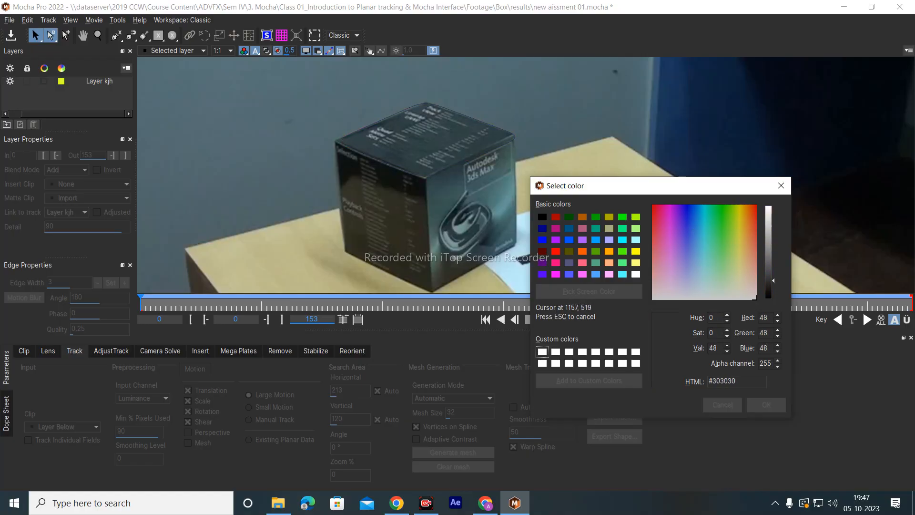
pyautogui.click(543, 252)
pyautogui.click(553, 251)
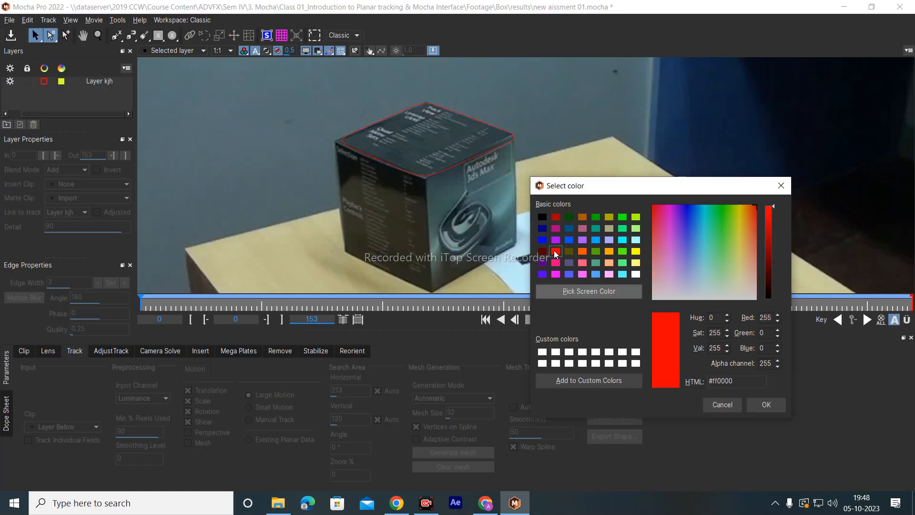
pyautogui.click(765, 404)
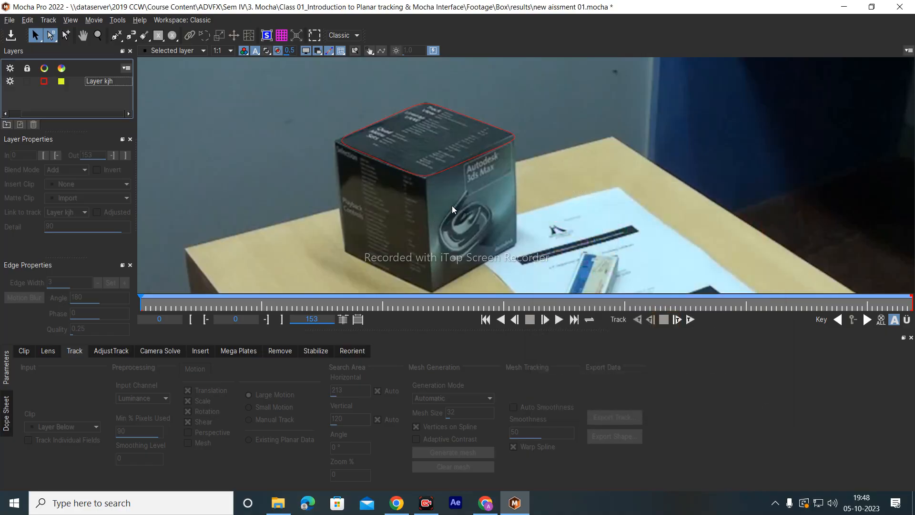
# Select the top-face spline and move its four corner points slightly outside the edges of the box's top face
pyautogui.click(365, 158)
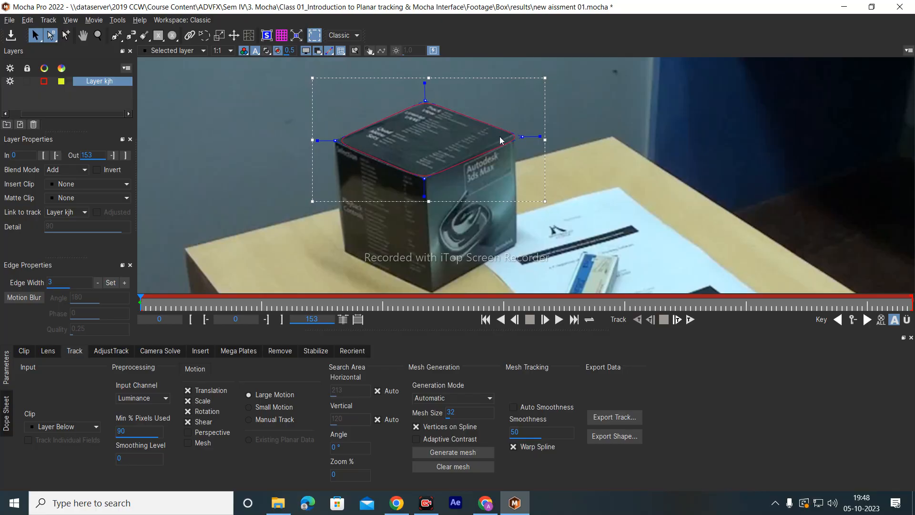
pyautogui.click(334, 141)
pyautogui.moveTo(335, 141); pyautogui.dragTo(326, 141)
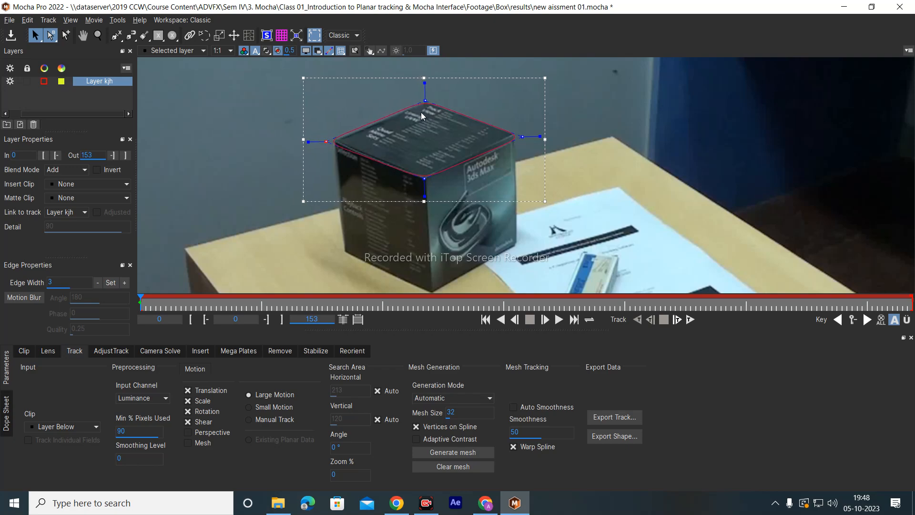
pyautogui.moveTo(424, 100); pyautogui.dragTo(429, 96)
pyautogui.moveTo(521, 137); pyautogui.dragTo(521, 133)
pyautogui.moveTo(424, 178); pyautogui.dragTo(425, 181)
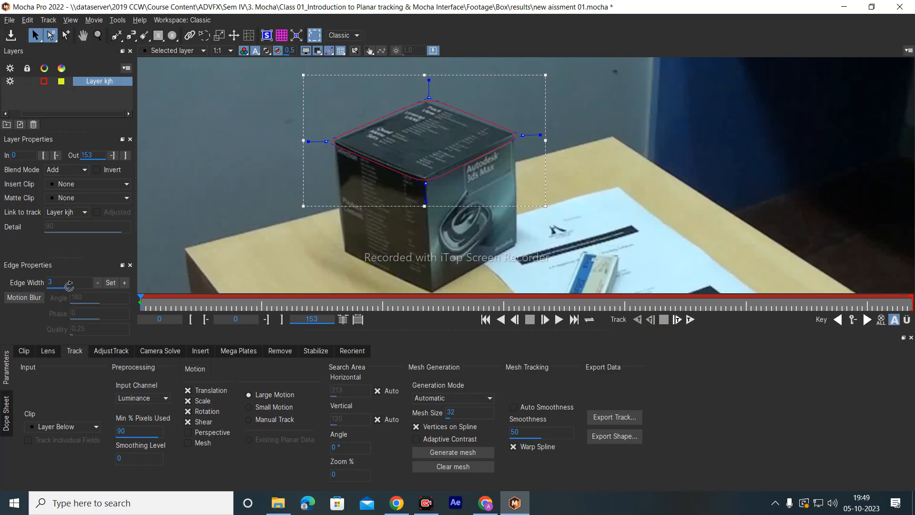
# Set the layer's edge width to 4 and track the top-face spline forward through the clip
pyautogui.scroll(1, 66, 282)
pyautogui.click(688, 321)
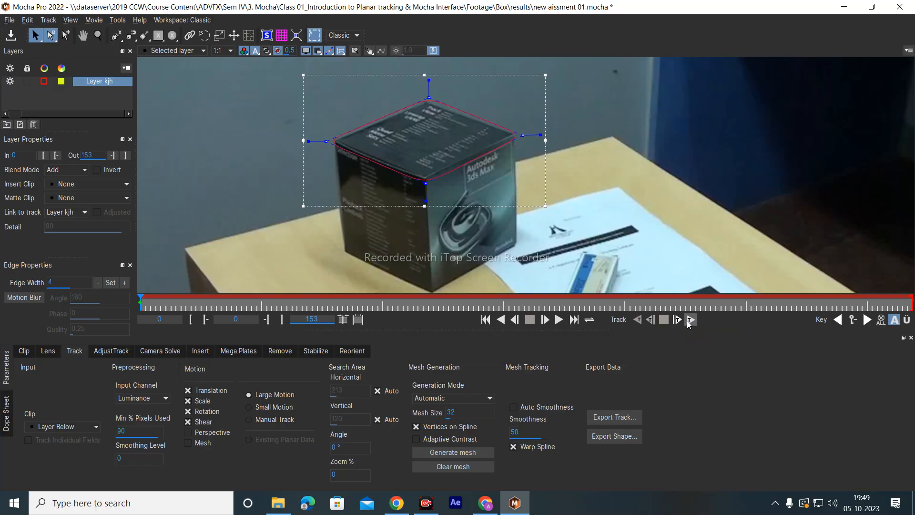
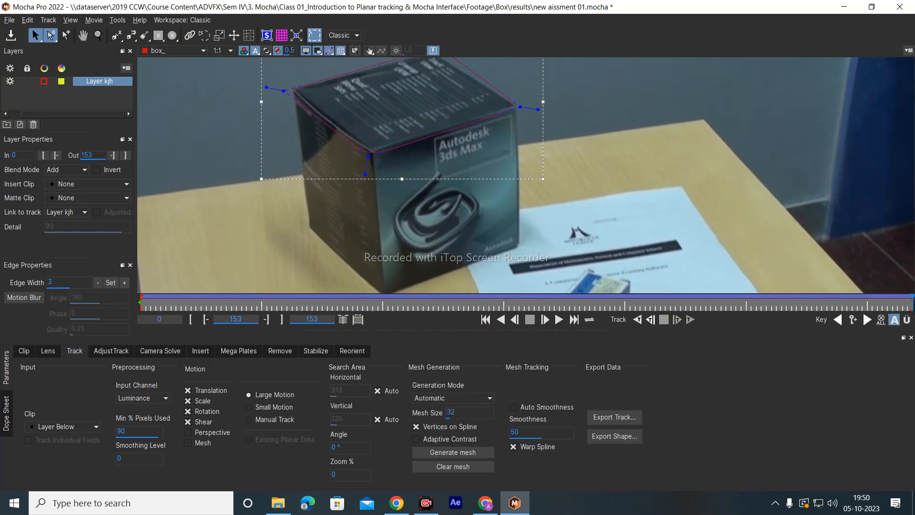
# Play back the tracked top-face spline, return the playhead to frame 0 and dismiss the autosave error
pyautogui.moveTo(910, 300); pyautogui.dragTo(140, 299)
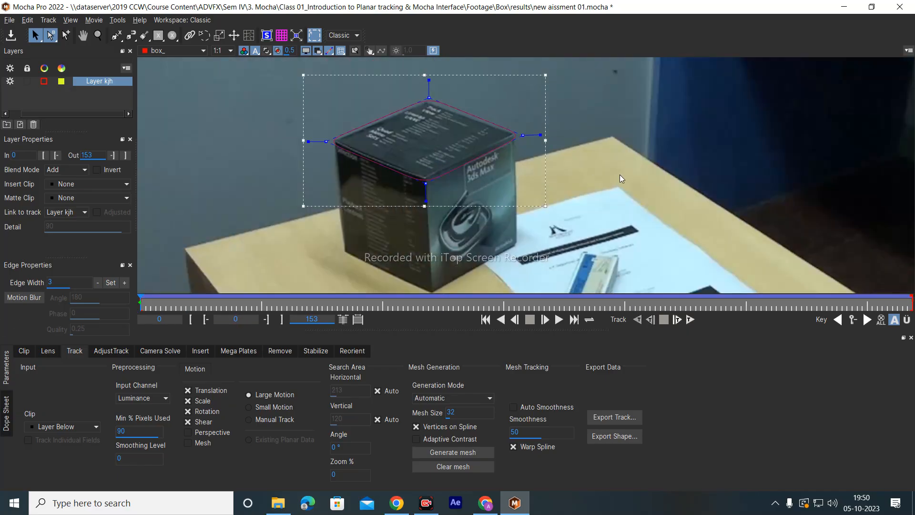
pyautogui.moveTo(543, 166); pyautogui.dragTo(729, 298)
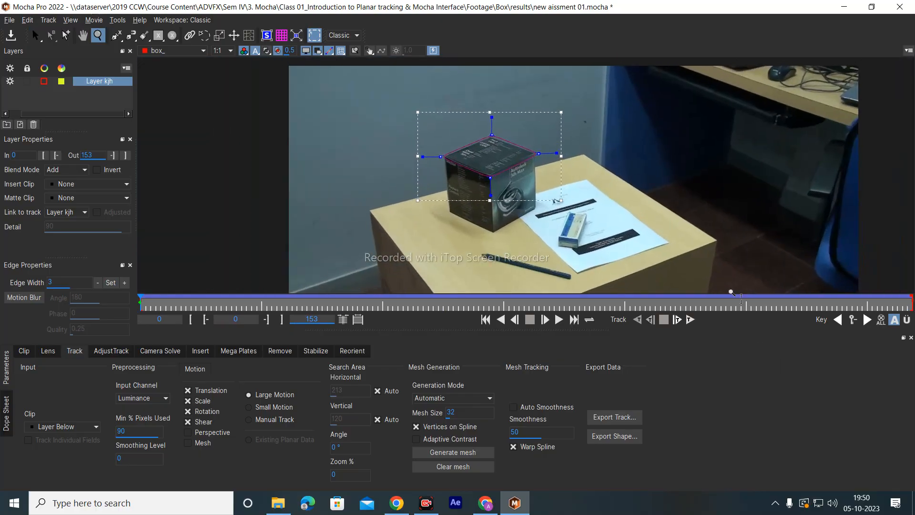
pyautogui.press('x')
pyautogui.moveTo(629, 193); pyautogui.dragTo(573, 160)
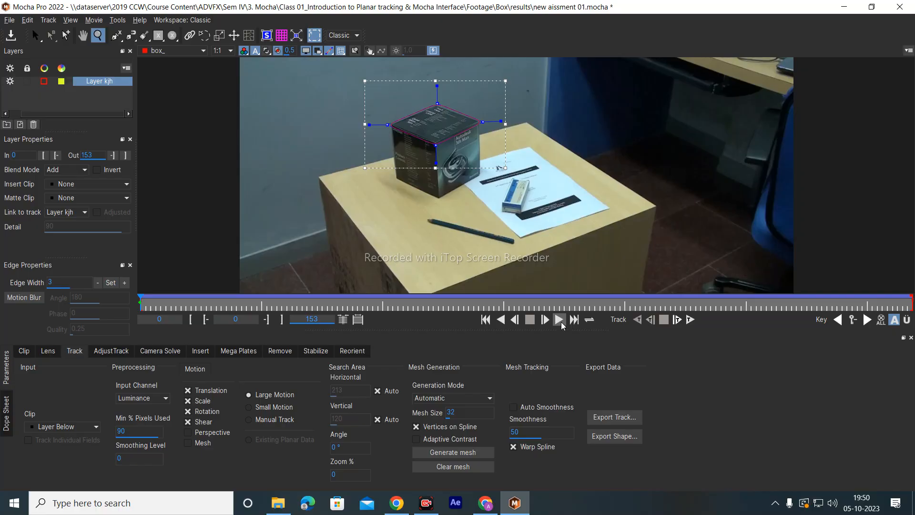
pyautogui.click(560, 322)
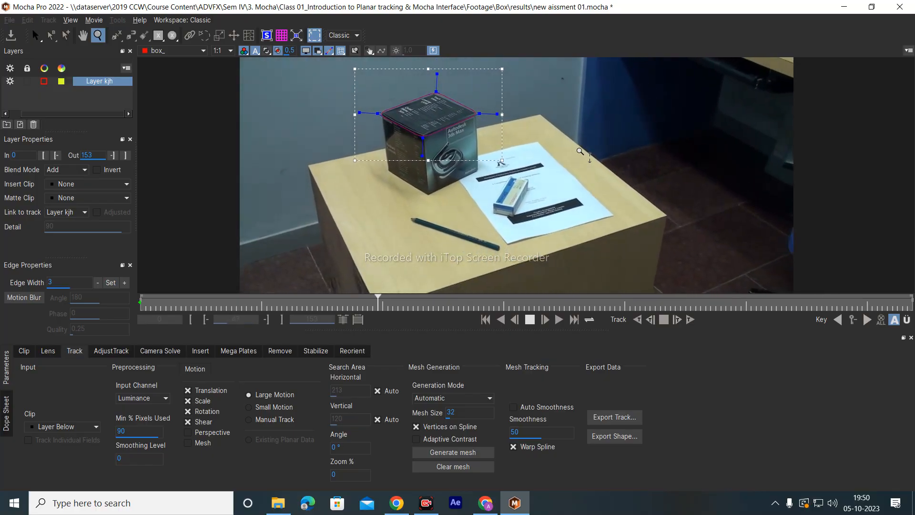
pyautogui.click(531, 322)
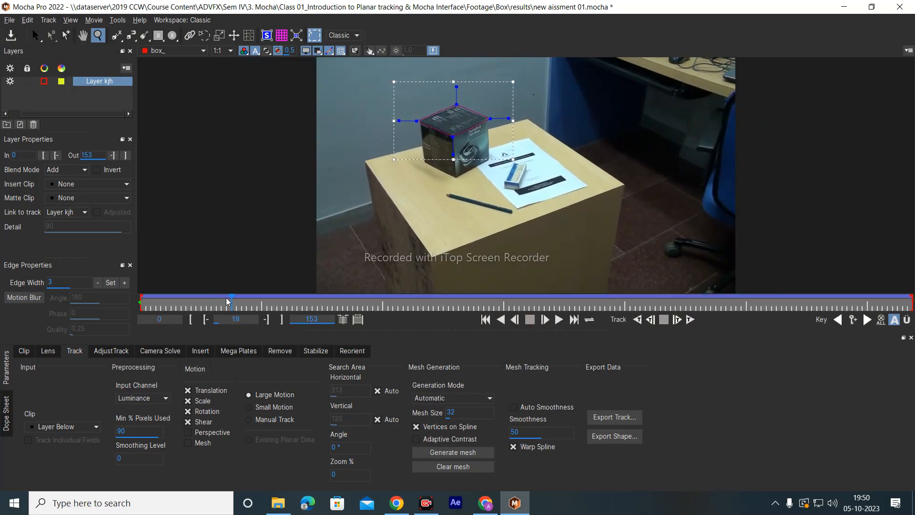
pyautogui.moveTo(231, 300); pyautogui.dragTo(102, 305)
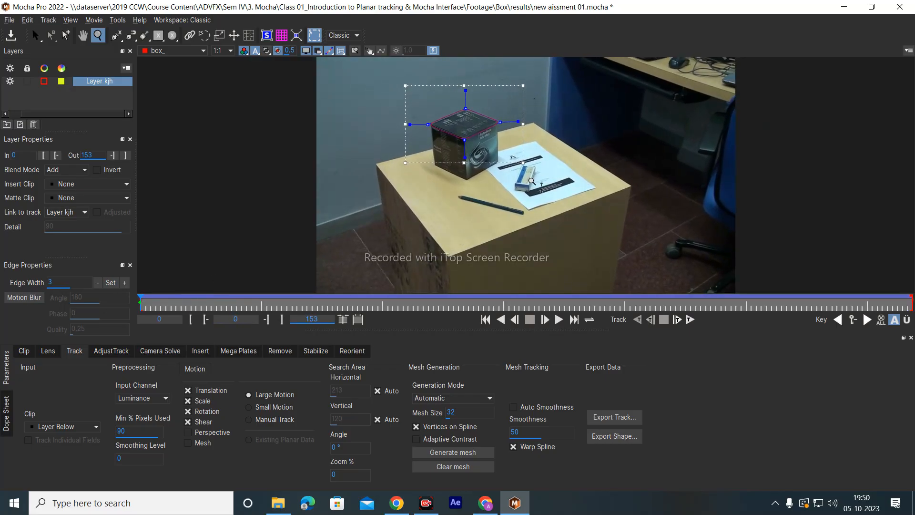
pyautogui.press('space')
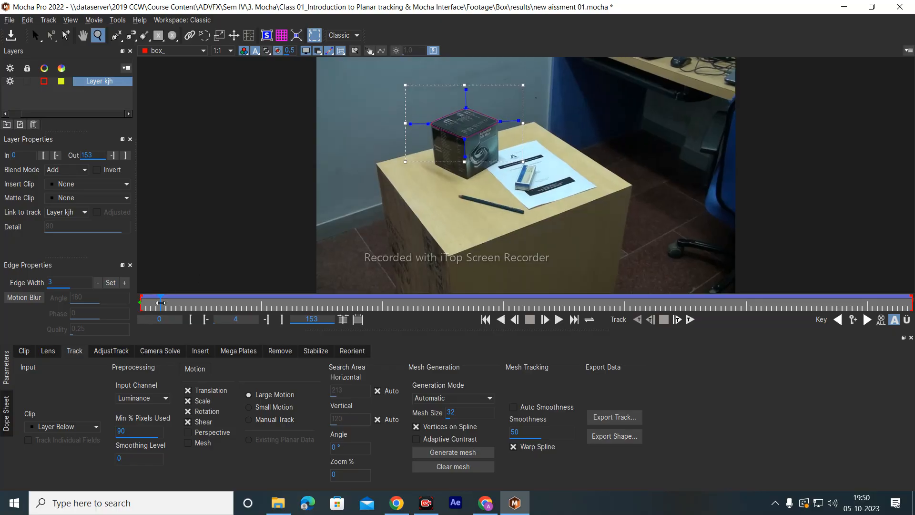
pyautogui.moveTo(161, 303); pyautogui.dragTo(82, 312)
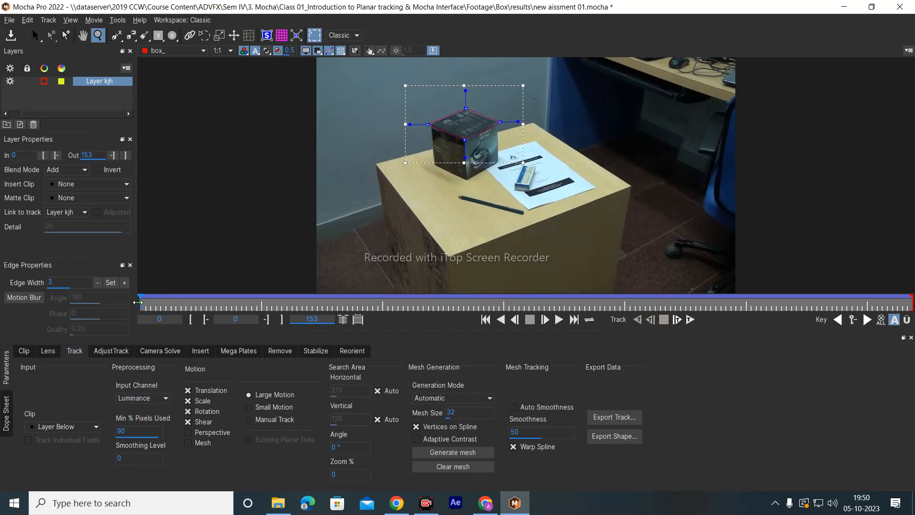
pyautogui.moveTo(138, 302); pyautogui.dragTo(1, 323)
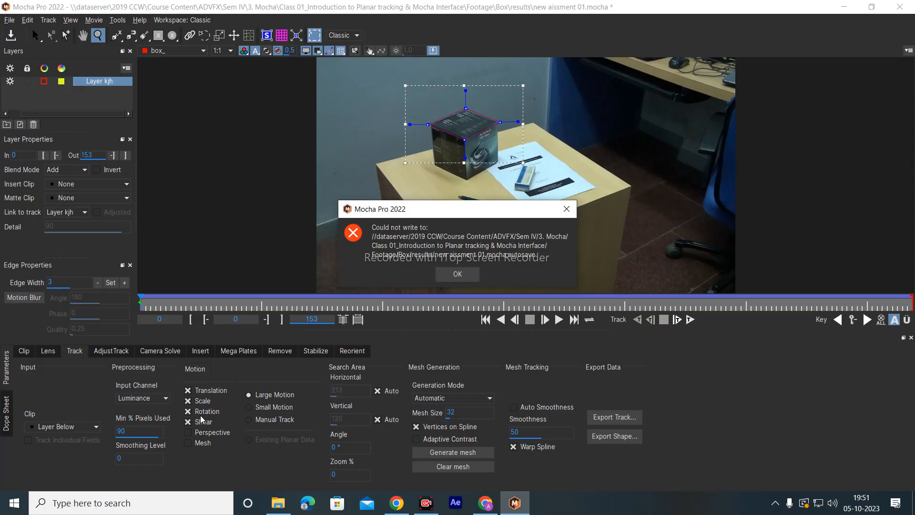
pyautogui.click(567, 209)
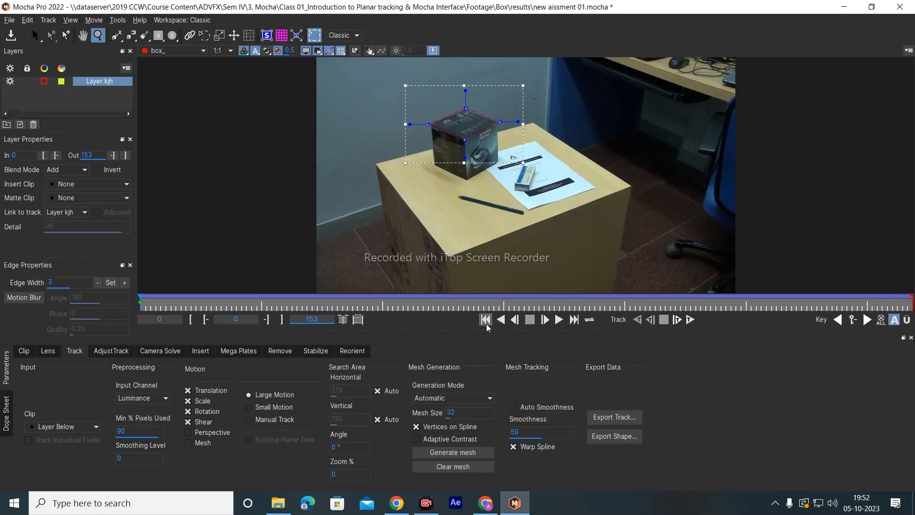
# Include Perspective in the layer's tracked motion and show the layer's keyframes in the Dope Sheet
pyautogui.click(188, 431)
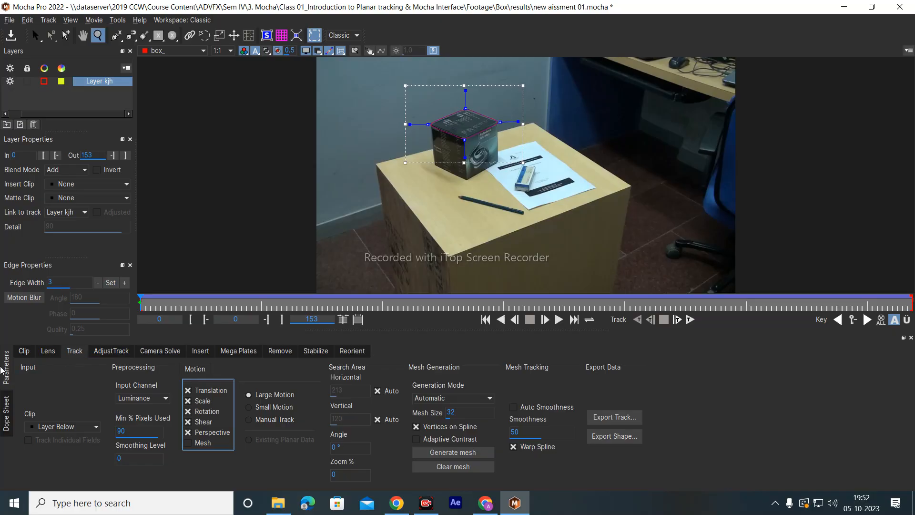
pyautogui.click(7, 407)
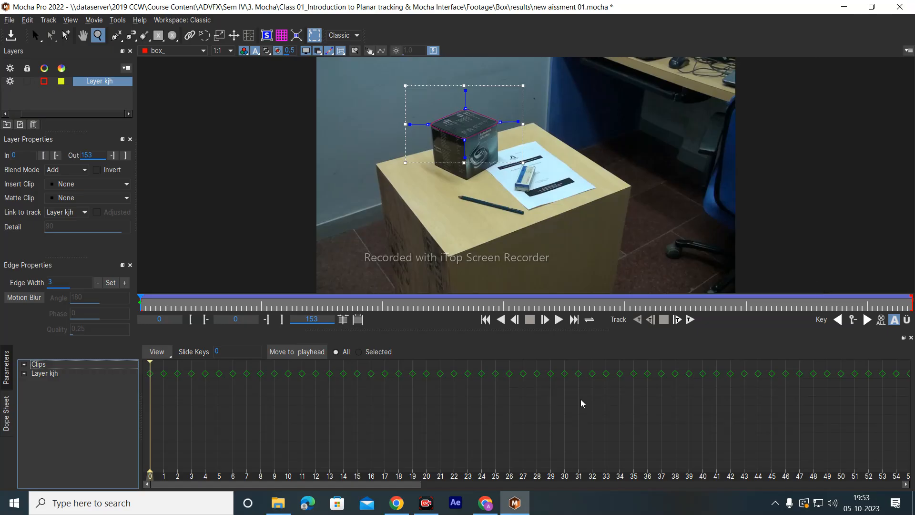
# Return to the Track parameters, select the top-face layer and toggle its tracking process off and on
pyautogui.click(7, 380)
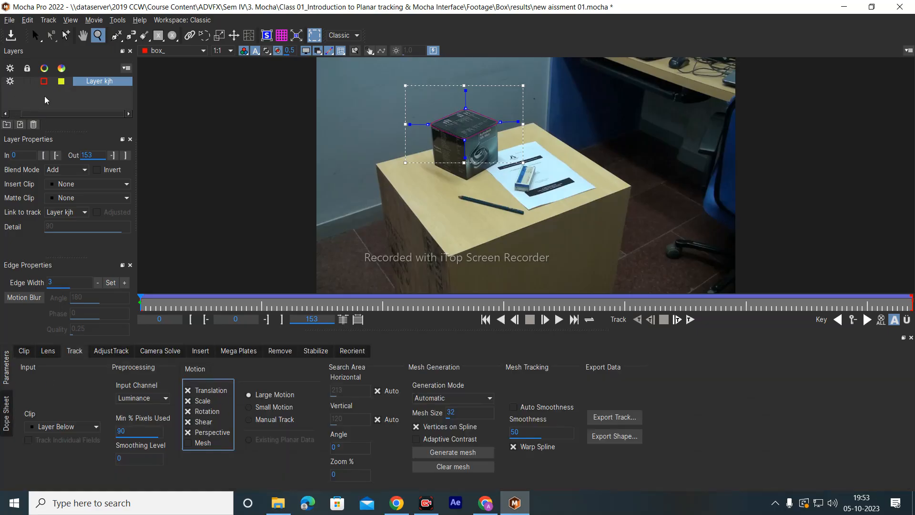
pyautogui.click(92, 82)
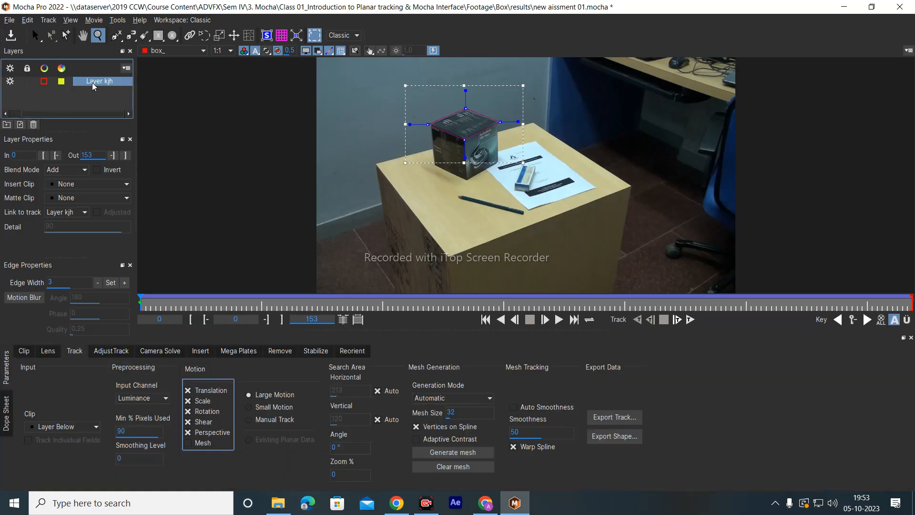
pyautogui.click(10, 81)
pyautogui.click(11, 82)
pyautogui.click(10, 82)
pyautogui.click(10, 81)
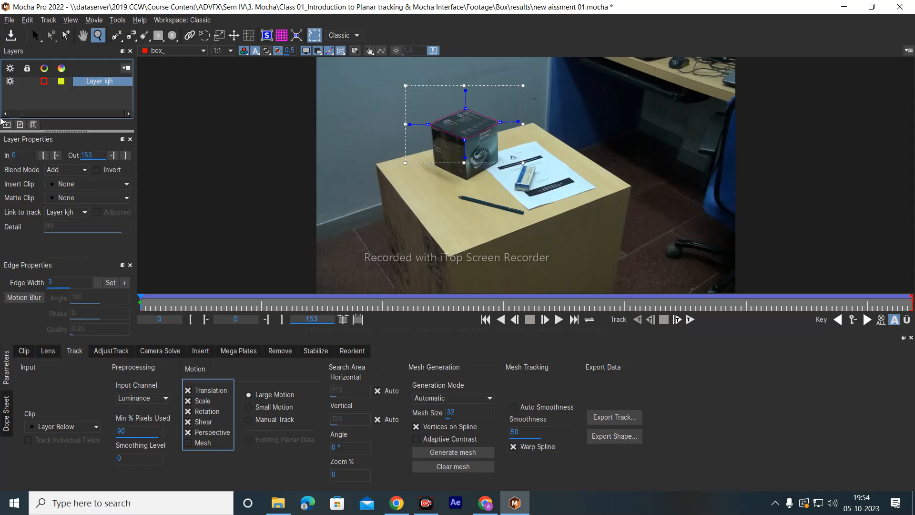
pyautogui.click(10, 82)
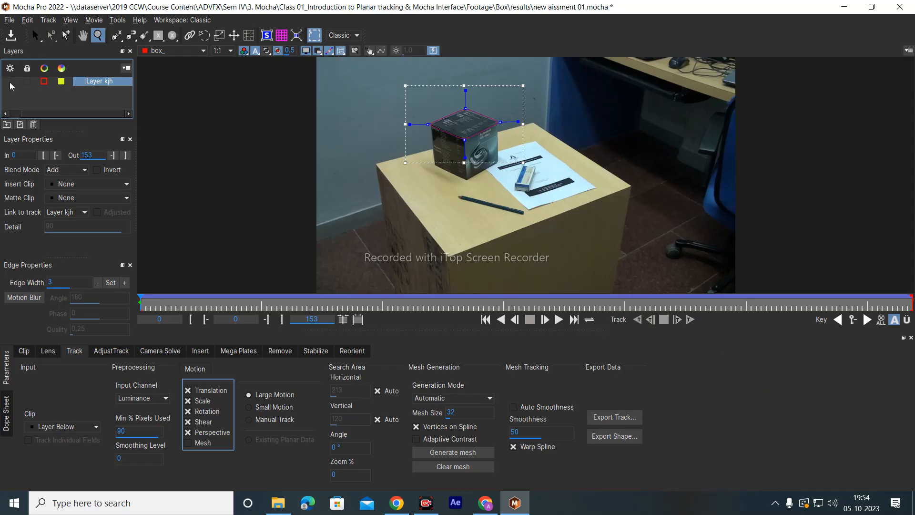
pyautogui.click(10, 84)
pyautogui.click(10, 82)
pyautogui.click(9, 81)
# Lock the top-face layer and try to pick its spline in the viewer
pyautogui.click(27, 81)
pyautogui.click(27, 81)
pyautogui.click(27, 81)
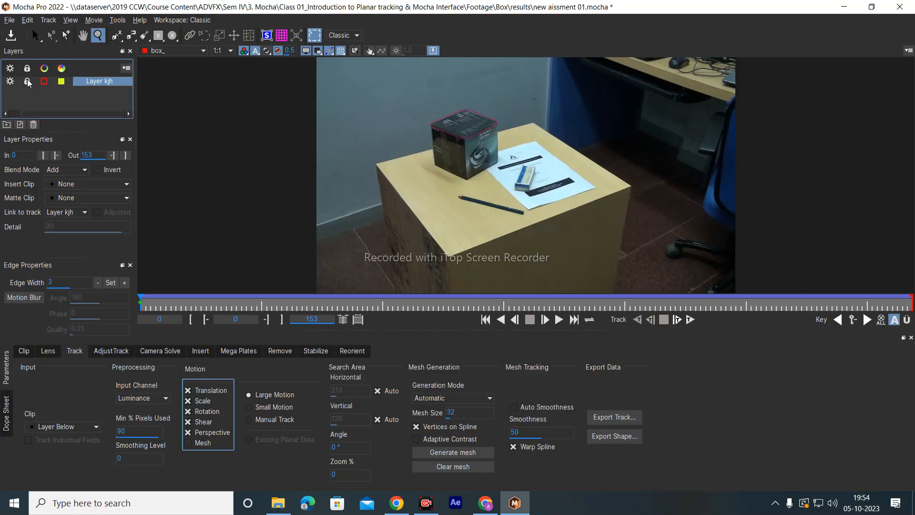
pyautogui.moveTo(528, 102); pyautogui.dragTo(555, 92)
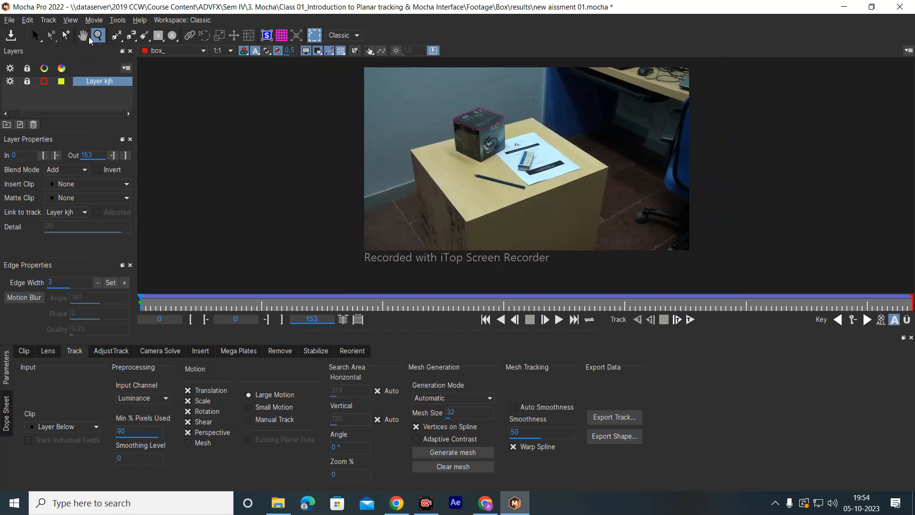
pyautogui.click(81, 37)
pyautogui.moveTo(533, 136); pyautogui.dragTo(486, 134)
pyautogui.click(38, 36)
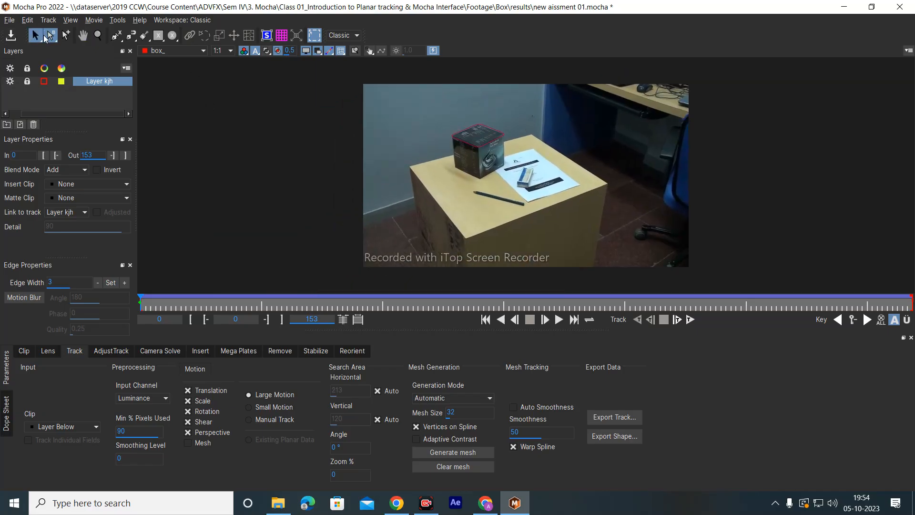
pyautogui.click(532, 117)
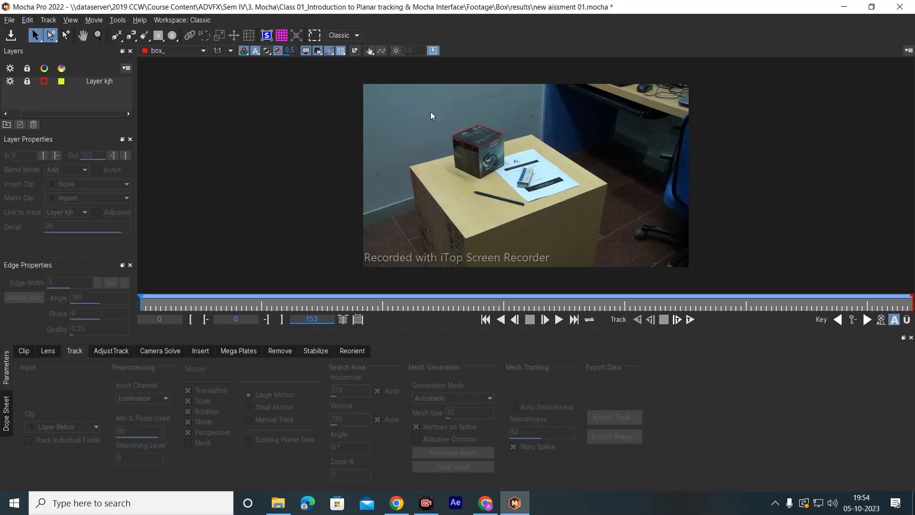
# Unlock the top-face layer and select its spline in the viewer
pyautogui.click(27, 81)
pyautogui.click(535, 117)
pyautogui.click(482, 137)
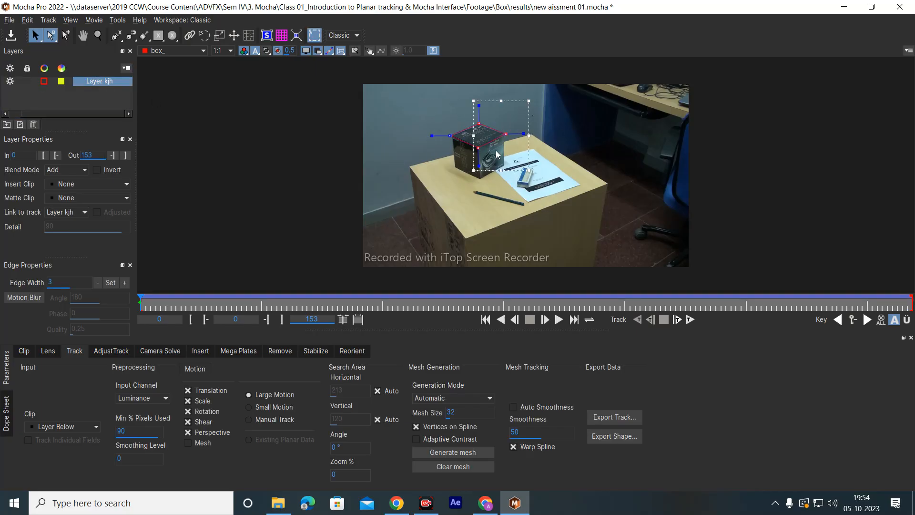
pyautogui.click(538, 151)
# Step three frames forward and back, play the start of the tracked clip and return the playhead to frame 0
pyautogui.press('Right')
pyautogui.press('Right')
pyautogui.press('Right')
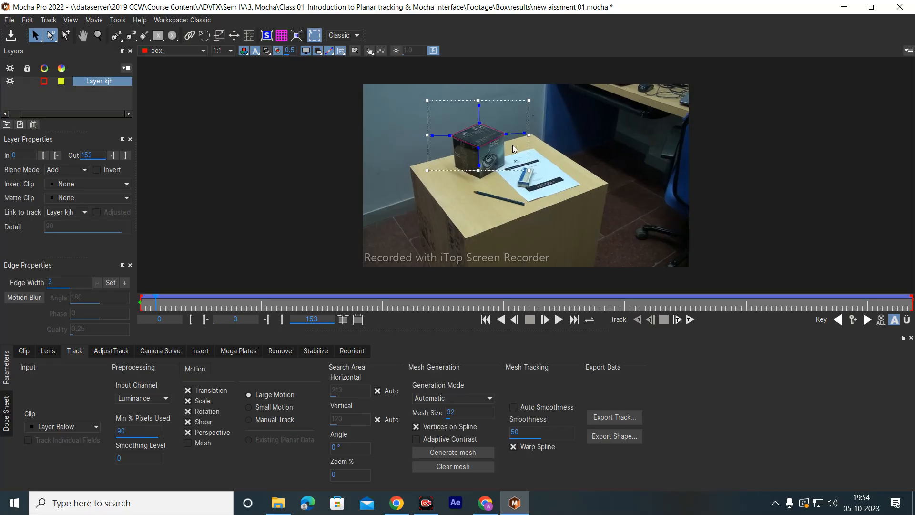
pyautogui.press('Left')
pyautogui.press('Left')
pyautogui.press('Left')
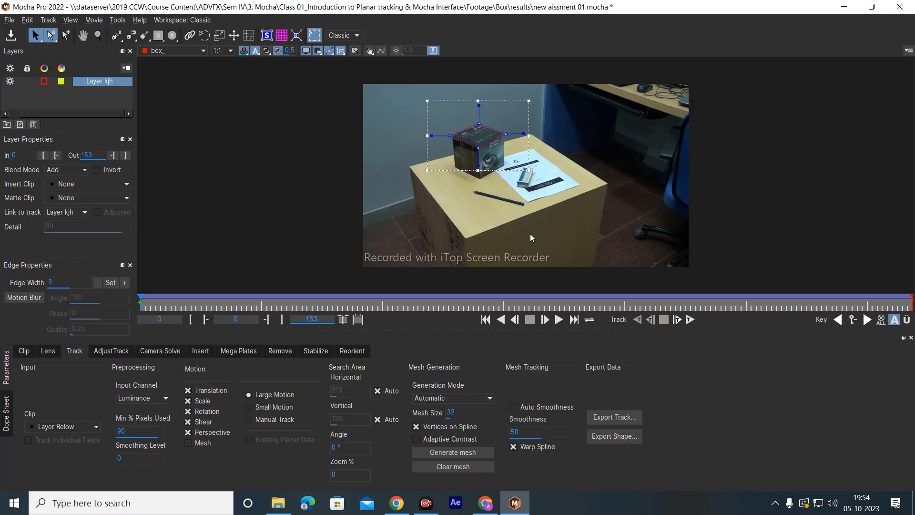
pyautogui.press('space')
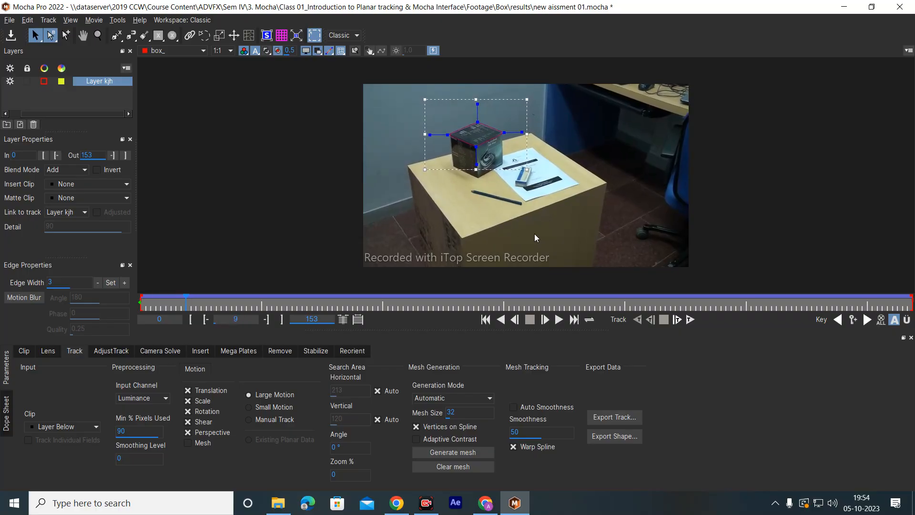
pyautogui.press('Left')
pyautogui.press('Left')
pyautogui.press('Left')
pyautogui.press('Left')
pyautogui.press('Left')
pyautogui.press('Left')
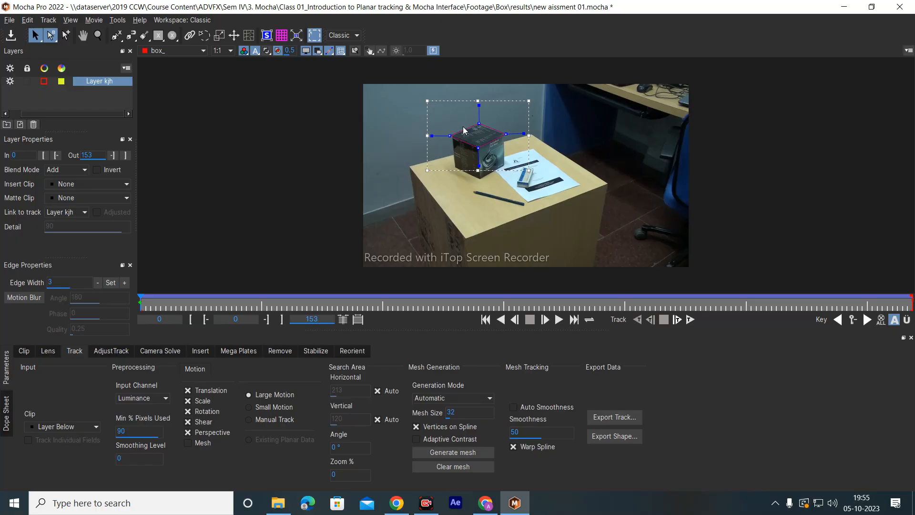
# Check the in-call messages in Google Meet, return to Mocha Pro and dismiss the autosave error
pyautogui.click(485, 503)
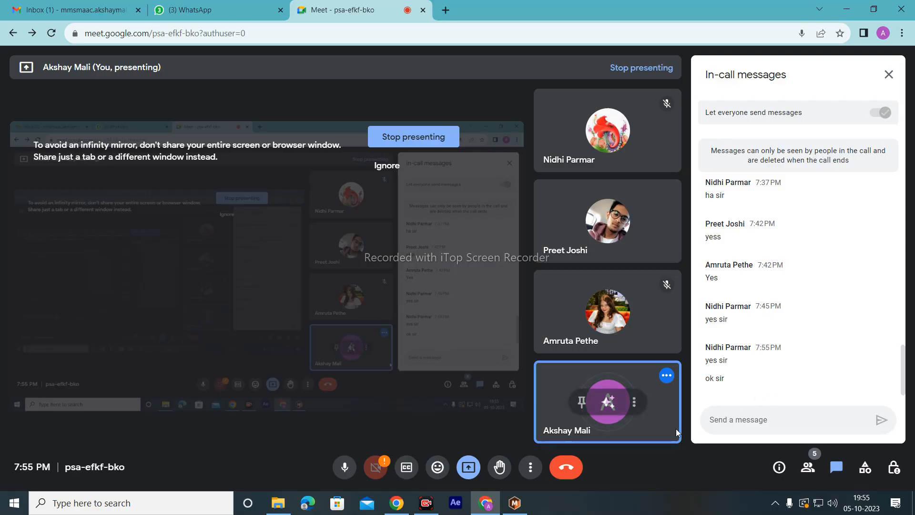
pyautogui.click(850, 10)
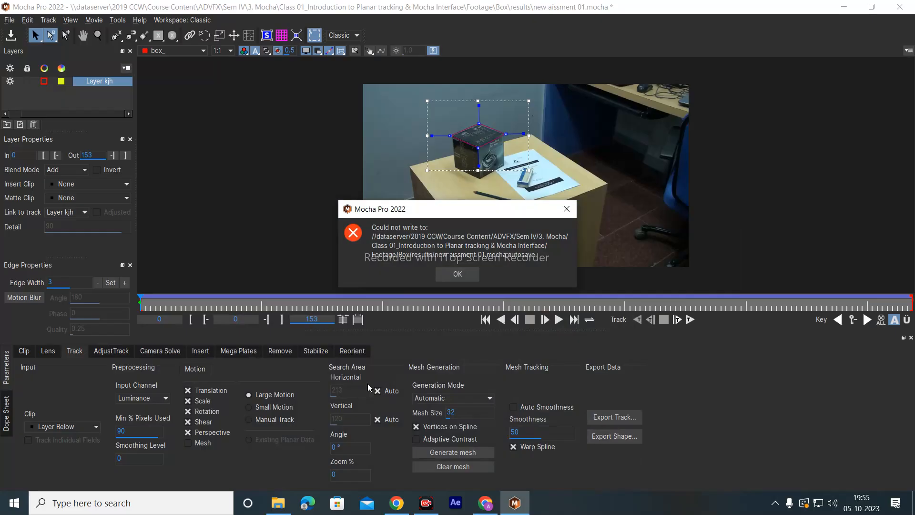
pyautogui.click(569, 209)
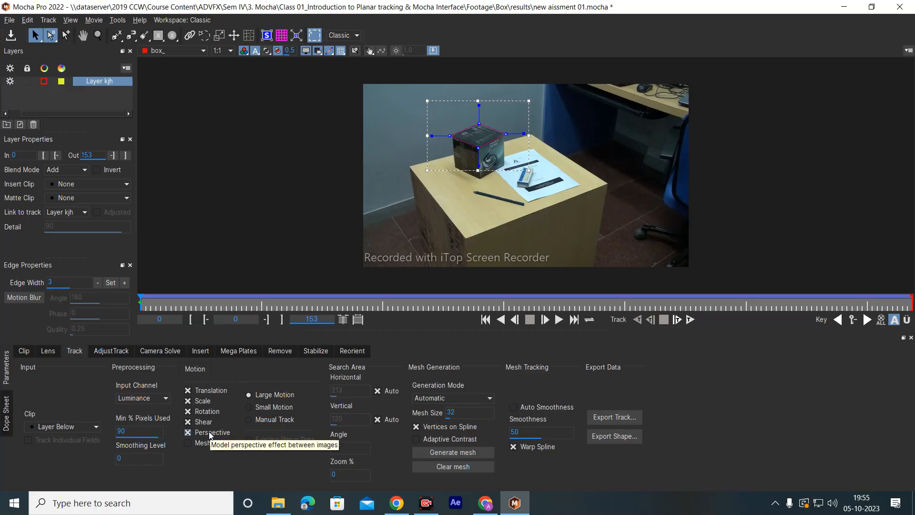
# Replay the opening frames of the tracked top face twice, returning to the first frame after each run
pyautogui.press('space')
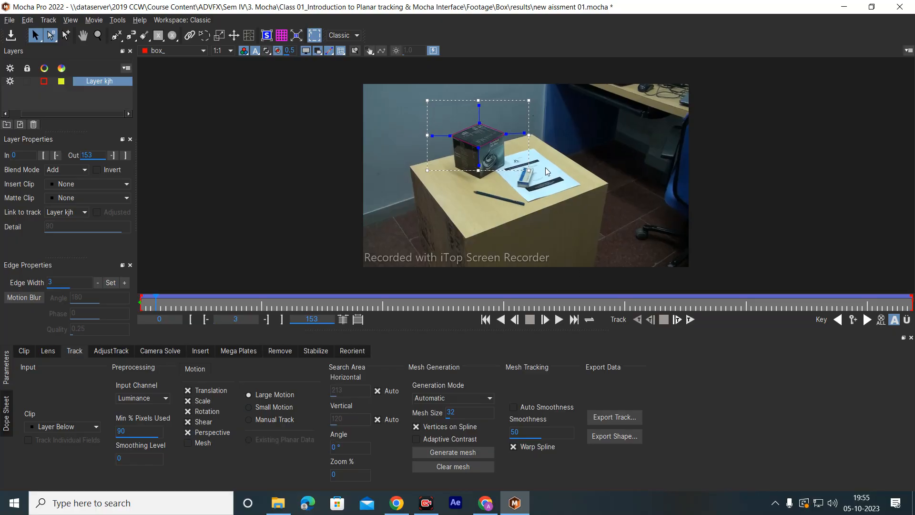
pyautogui.press('Left')
pyautogui.press('Left')
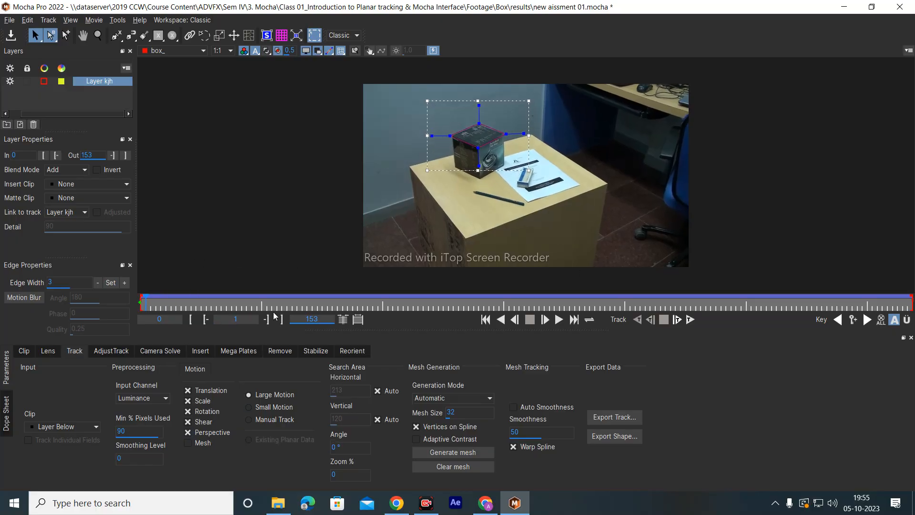
pyautogui.click(485, 319)
pyautogui.click(98, 35)
pyautogui.press('space')
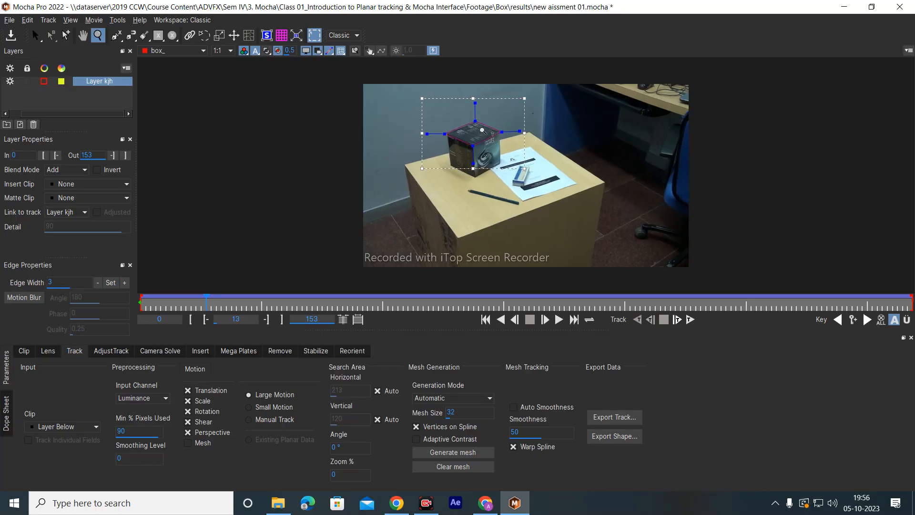
pyautogui.press('Left')
pyautogui.press('Left')
pyautogui.press('Left')
pyautogui.press('Left')
pyautogui.press('Left')
pyautogui.press('Left')
pyautogui.press('Left')
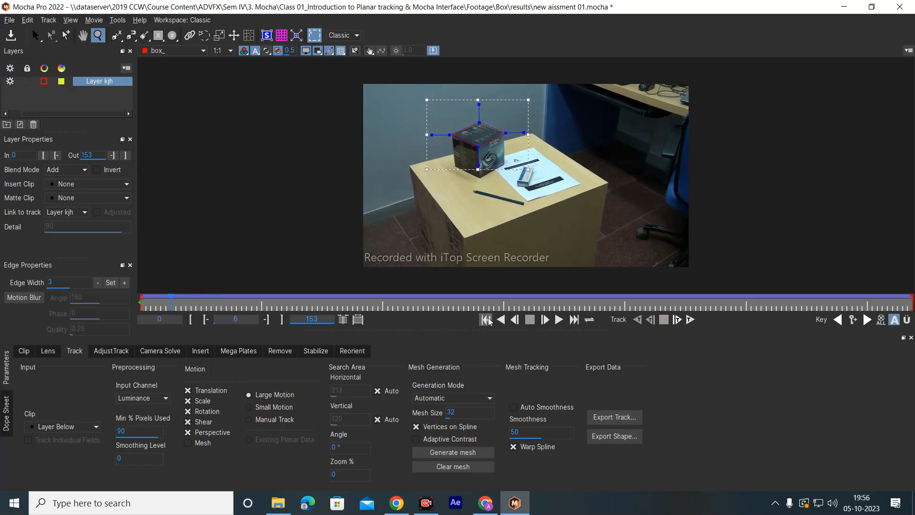
pyautogui.click(485, 319)
# Examine the desk objects and the box's top-face spline up close
pyautogui.click(542, 202)
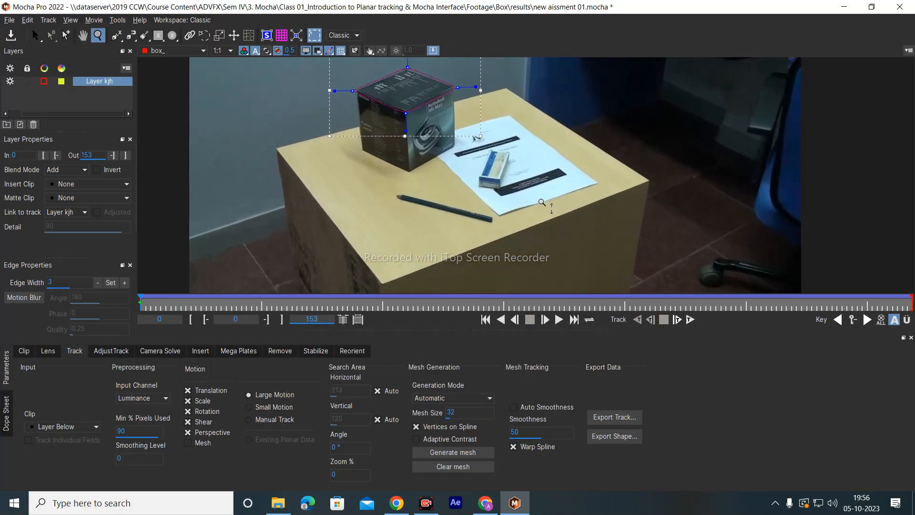
pyautogui.moveTo(542, 202); pyautogui.dragTo(452, 114)
pyautogui.moveTo(513, 177); pyautogui.dragTo(476, 96)
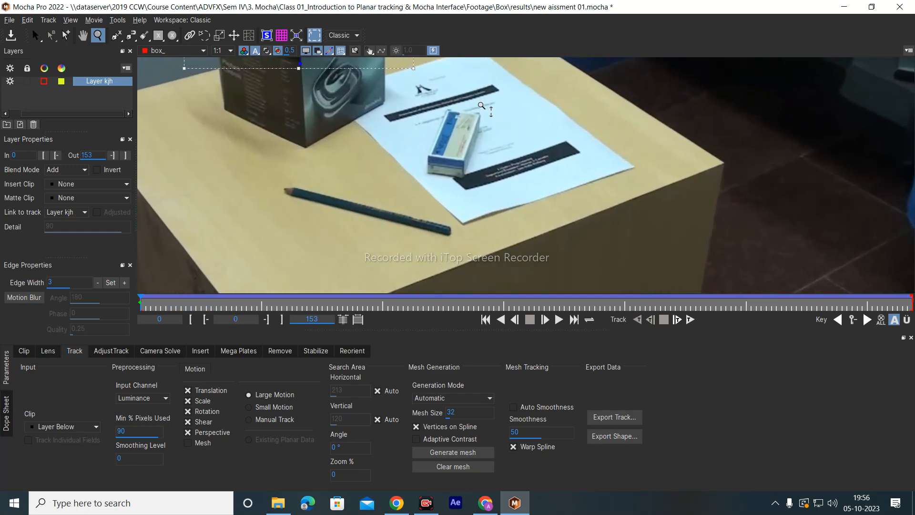
pyautogui.press('x')
pyautogui.moveTo(506, 121); pyautogui.dragTo(592, 290)
pyautogui.moveTo(467, 165); pyautogui.dragTo(595, 186)
pyautogui.press('x')
pyautogui.moveTo(642, 169); pyautogui.dragTo(617, 165)
pyautogui.press('z')
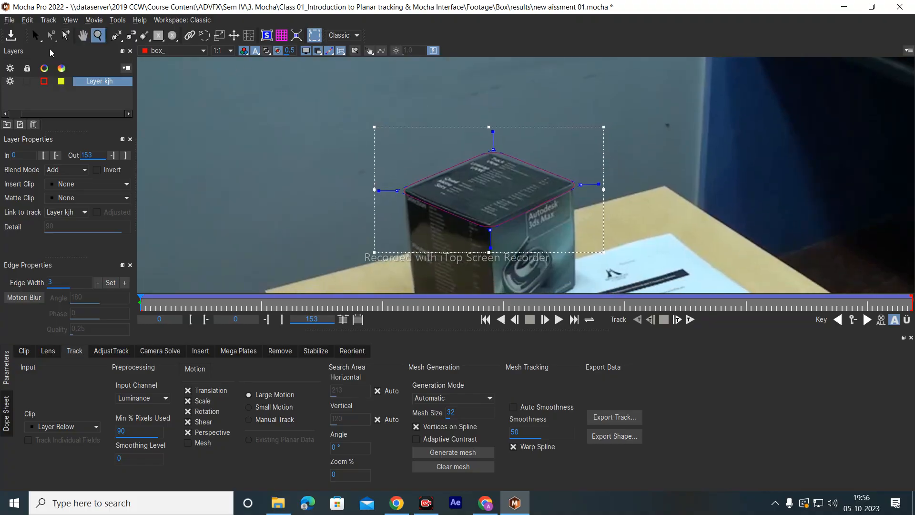
# Deselect and reselect the top-face layer to compare its spline with and without control points
pyautogui.click(84, 91)
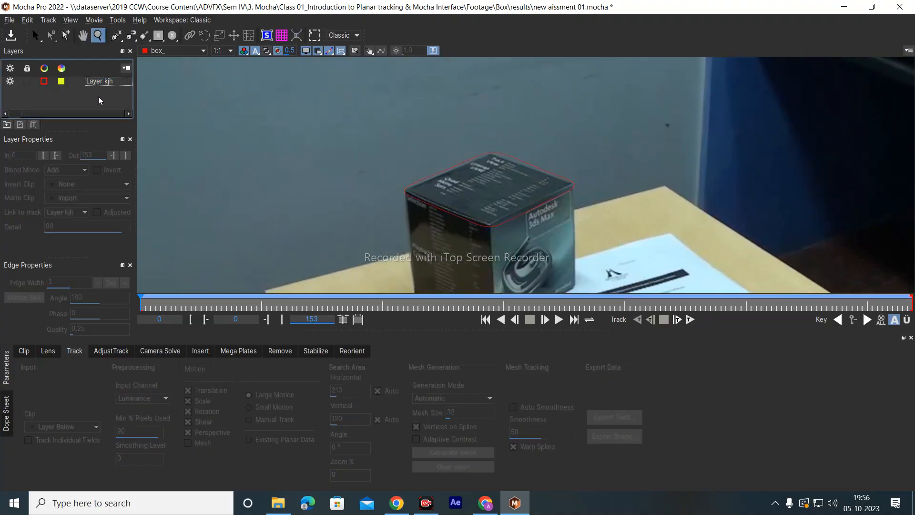
pyautogui.click(92, 81)
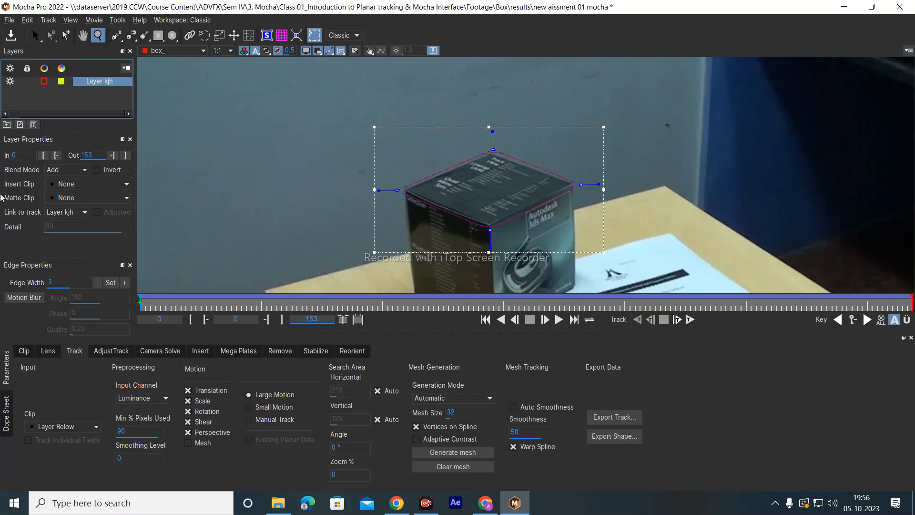
pyautogui.click(68, 107)
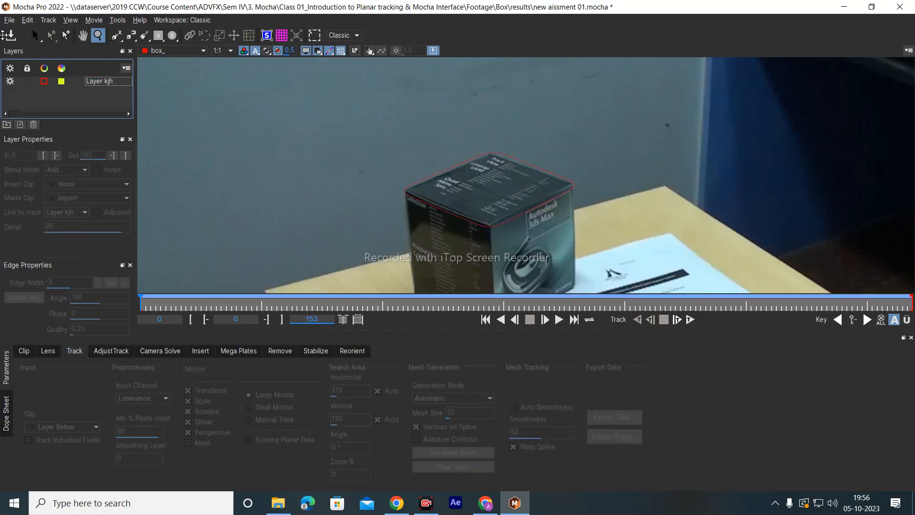
pyautogui.click(85, 85)
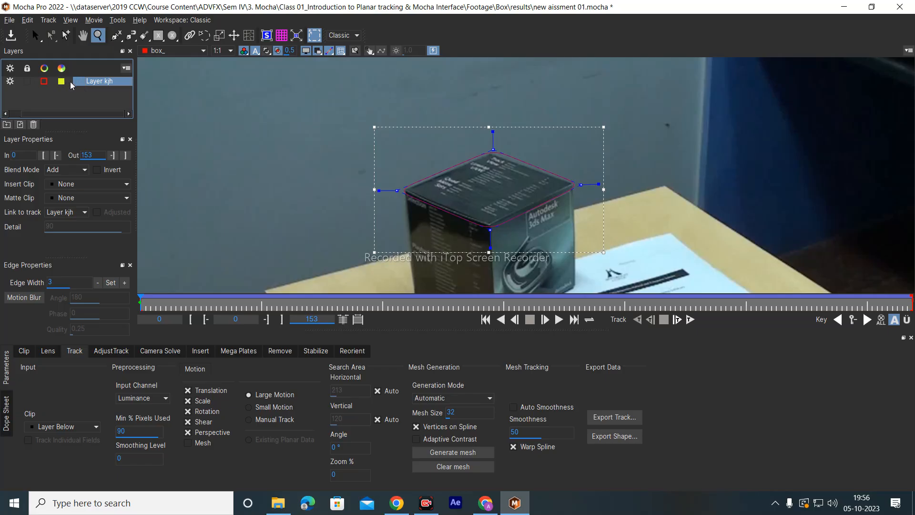
pyautogui.click(70, 82)
pyautogui.click(578, 132)
# Show the planar grid over the box, inspect it around the top face and hide it again
pyautogui.press('x')
pyautogui.moveTo(649, 215); pyautogui.dragTo(598, 191)
pyautogui.press('x')
pyautogui.press('x')
pyautogui.press('x')
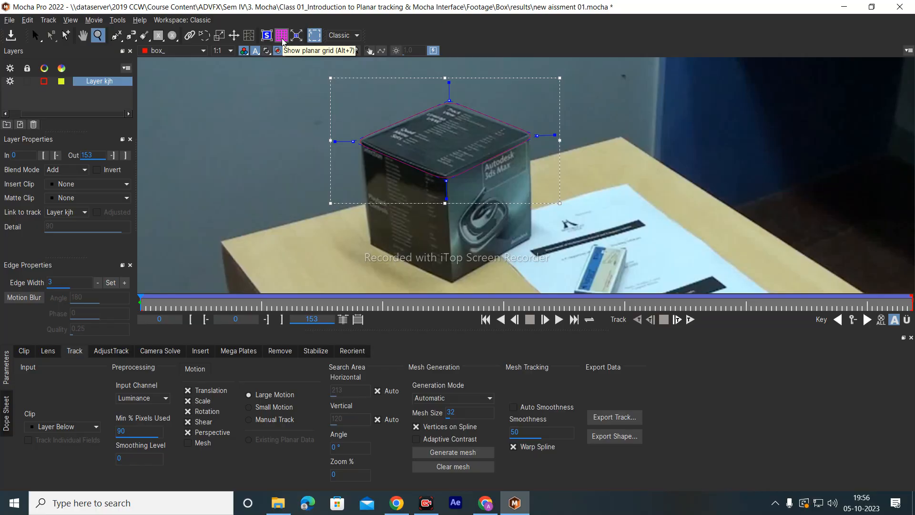
pyautogui.click(282, 36)
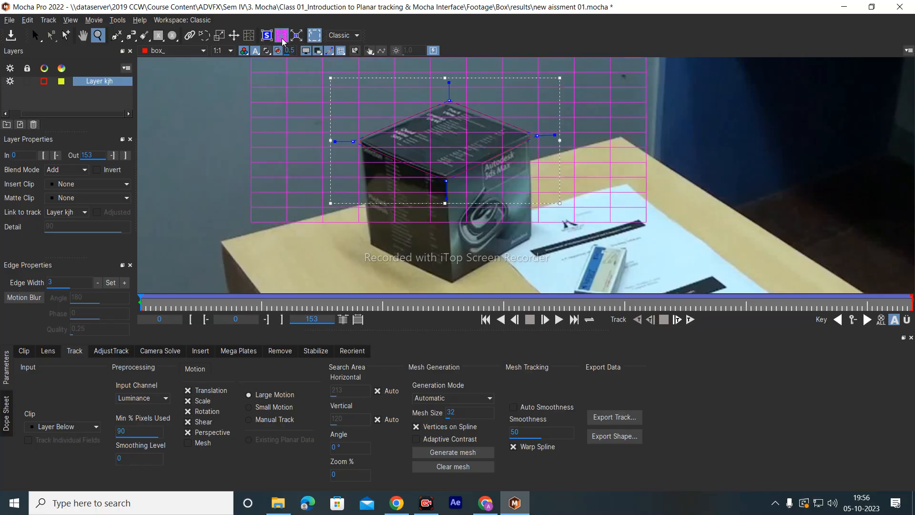
pyautogui.press('x')
pyautogui.moveTo(708, 185); pyautogui.dragTo(695, 234)
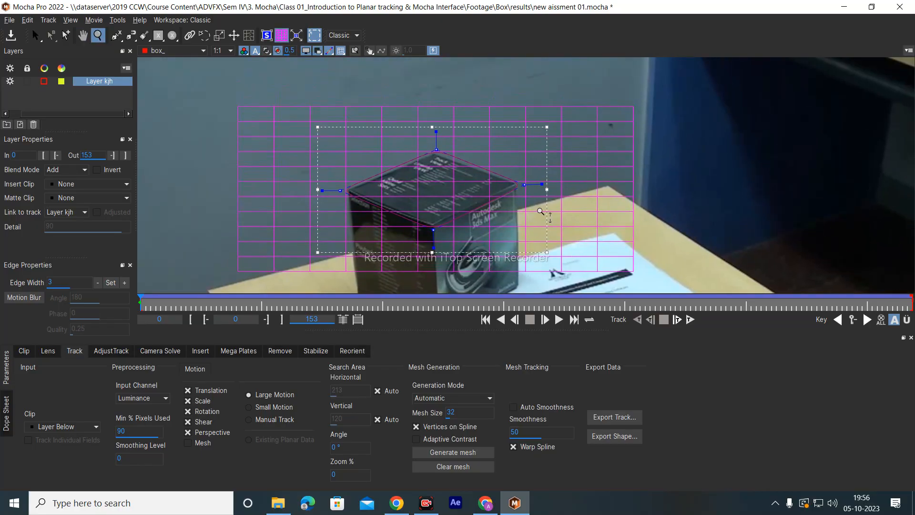
pyautogui.click(293, 40)
pyautogui.click(282, 35)
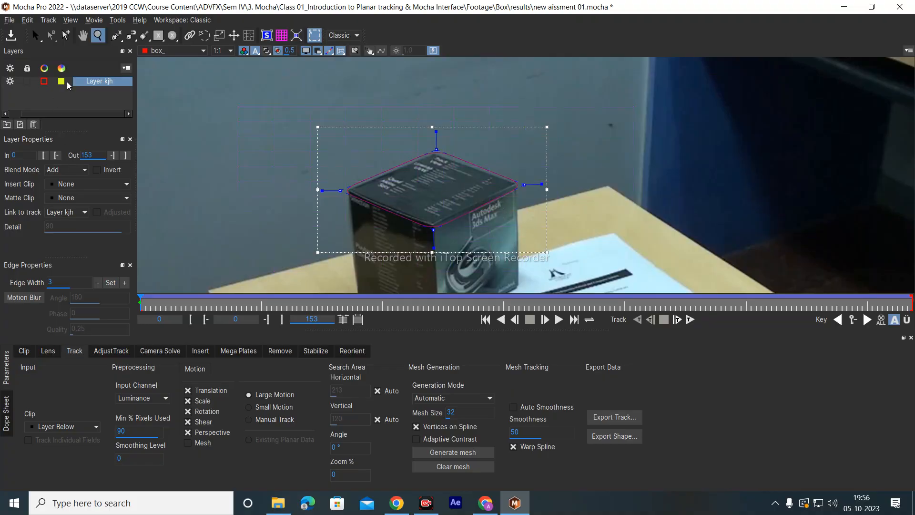
# Tighten the space given to the layer properties and reveal the visibility column in the layer list
pyautogui.click(38, 88)
pyautogui.click(90, 82)
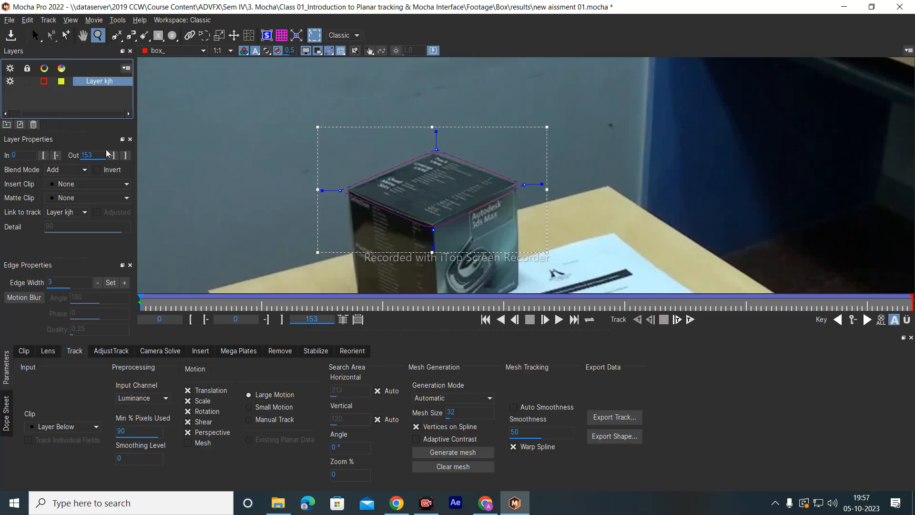
pyautogui.moveTo(66, 257); pyautogui.dragTo(81, 206)
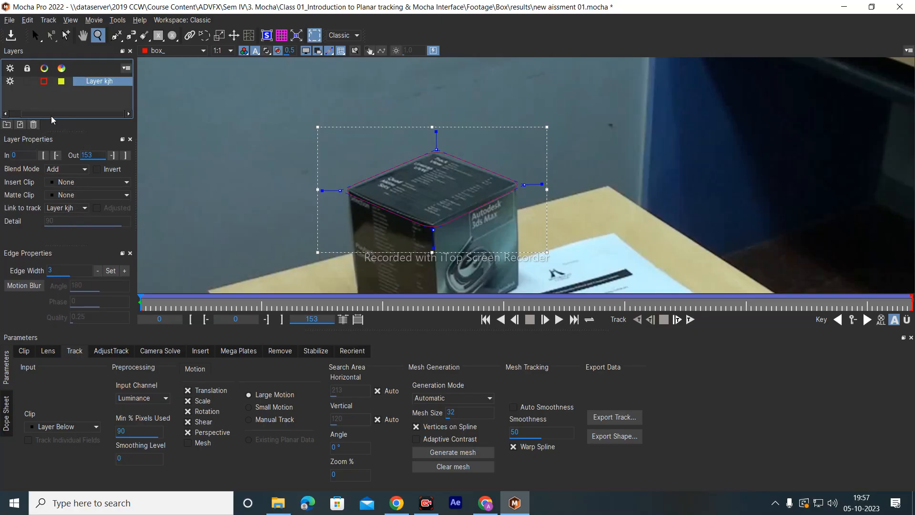
pyautogui.click(5, 113)
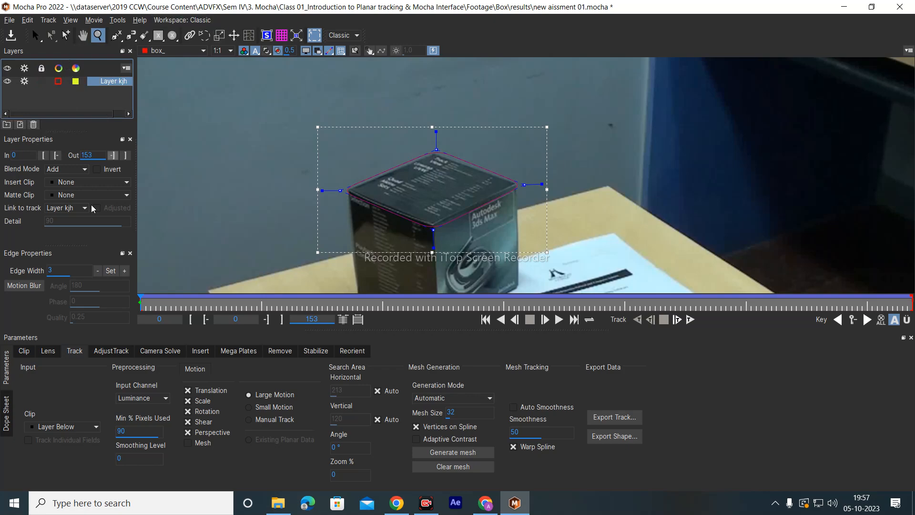
# Switch to the Essentials workspace and center the box and desk in the viewer
pyautogui.click(343, 35)
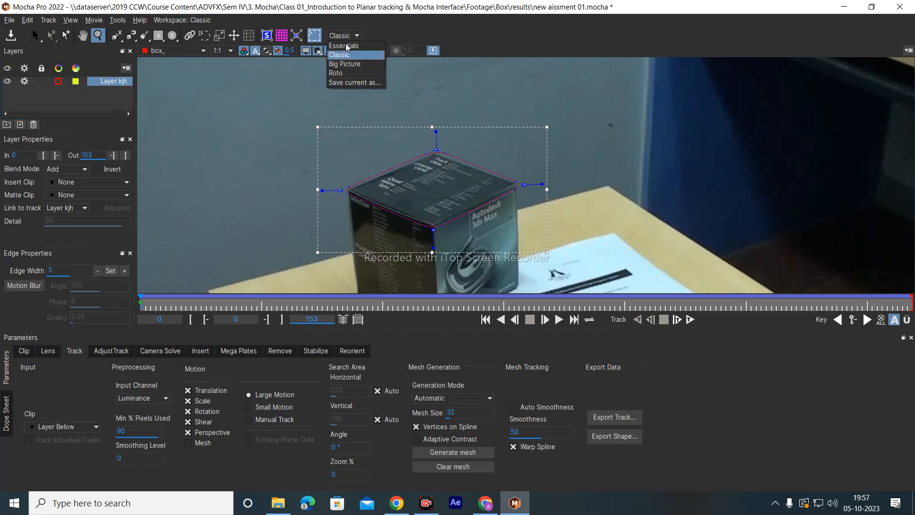
pyautogui.click(345, 48)
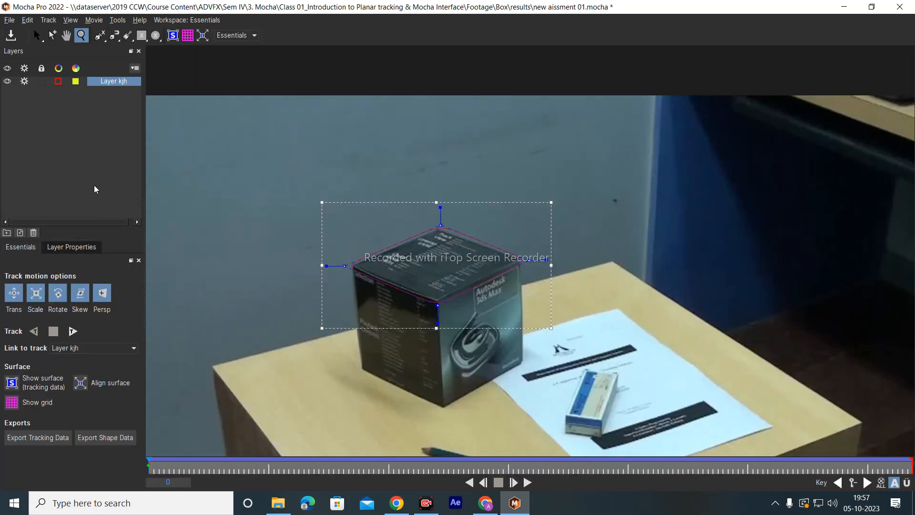
pyautogui.press('x')
pyautogui.moveTo(615, 281); pyautogui.dragTo(651, 178)
pyautogui.press('Left')
pyautogui.press('Left')
pyautogui.press('Left')
pyautogui.press('Left')
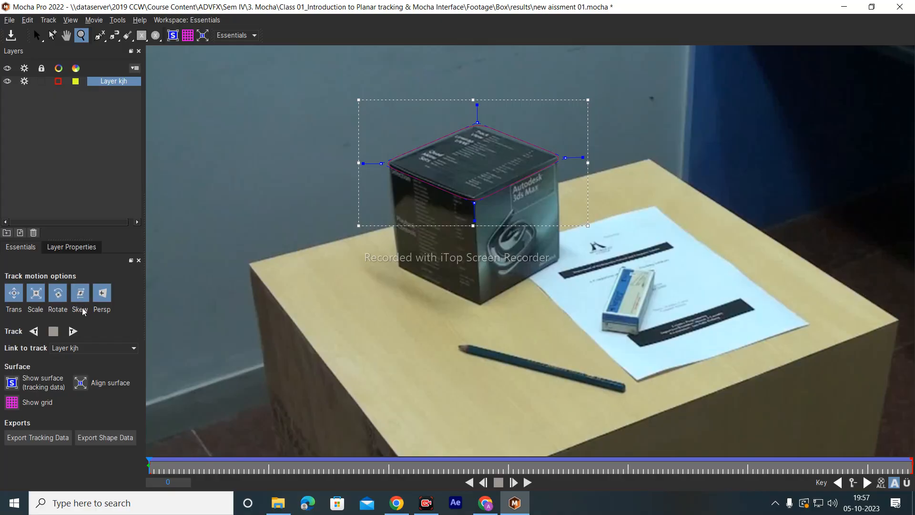
# Review the Essentials tracking options by toggling perspective motion off and on and checking the linked track choices
pyautogui.click(109, 293)
pyautogui.click(109, 296)
pyautogui.click(69, 335)
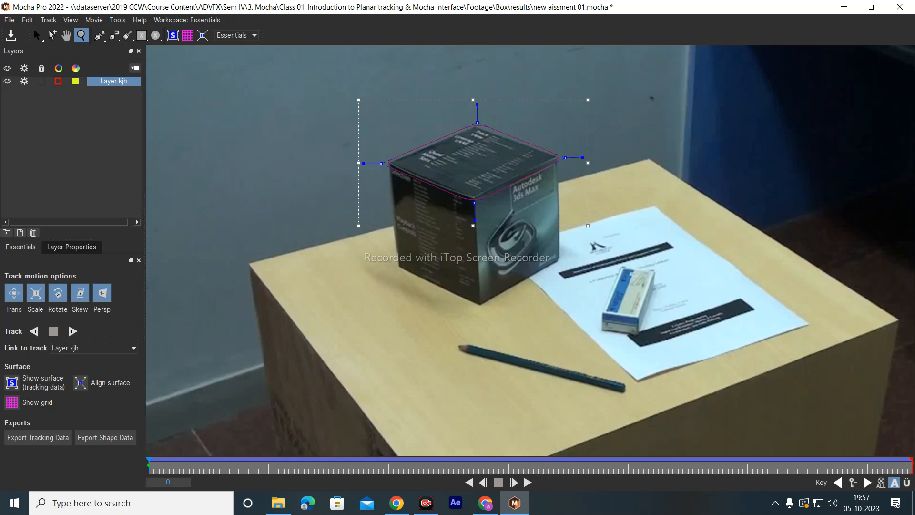
pyautogui.click(85, 349)
pyautogui.click(86, 349)
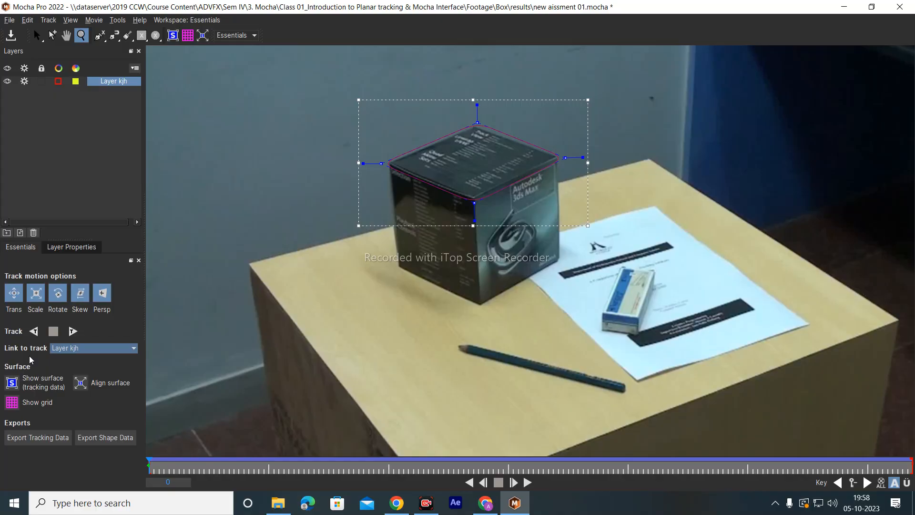
# Show the planar grid over the footage and hide it again
pyautogui.click(188, 36)
pyautogui.click(188, 35)
pyautogui.click(12, 403)
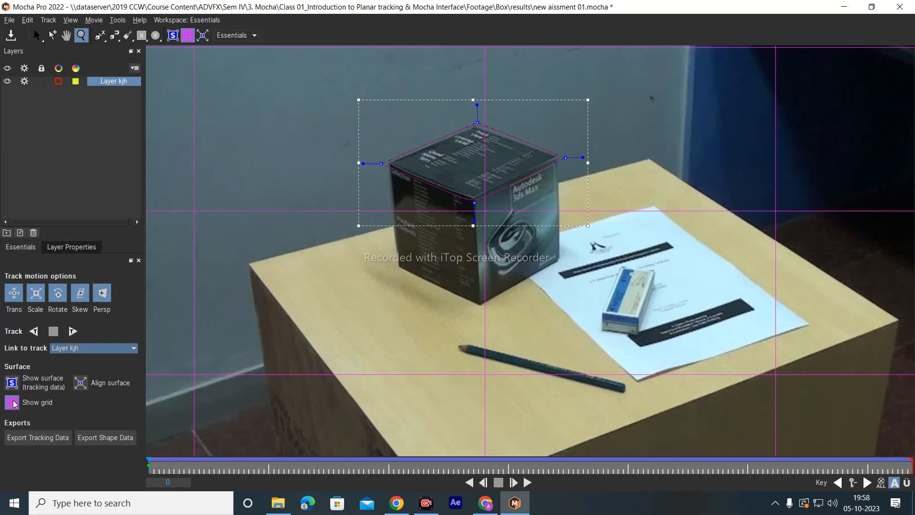
pyautogui.click(13, 404)
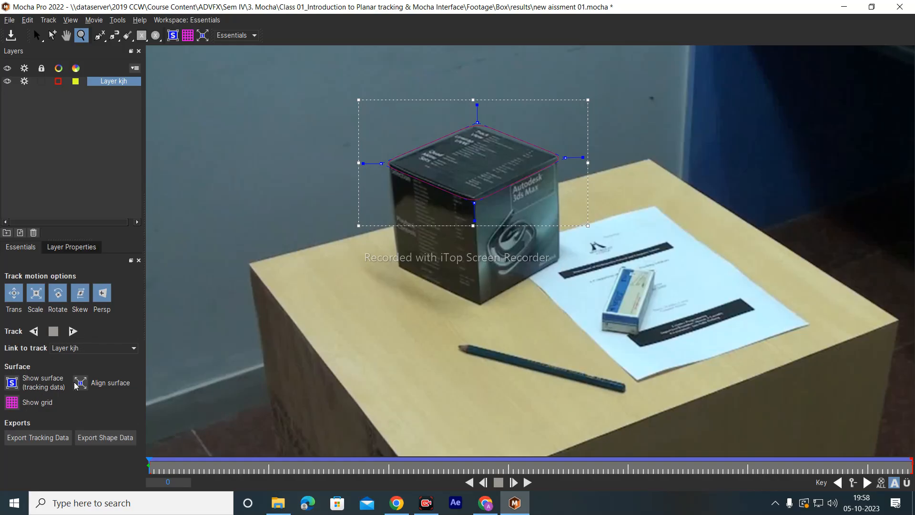
# Select Layer kjh, show the planar grid and track the layer forward through the clip
pyautogui.moveTo(574, 213); pyautogui.dragTo(181, 211)
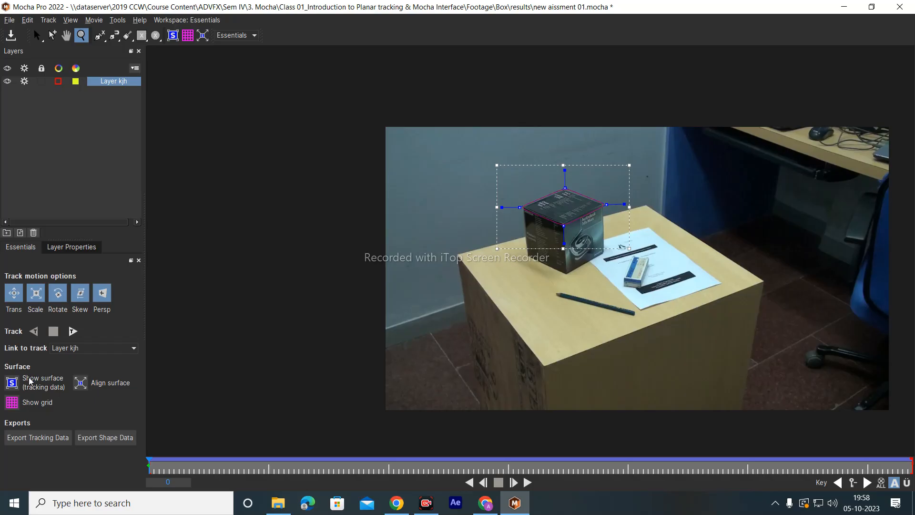
pyautogui.click(98, 113)
pyautogui.click(108, 82)
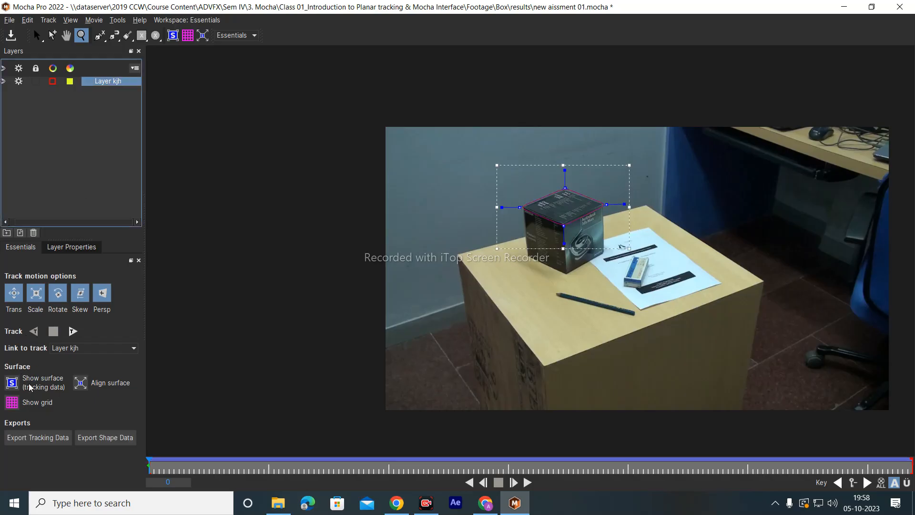
pyautogui.click(21, 401)
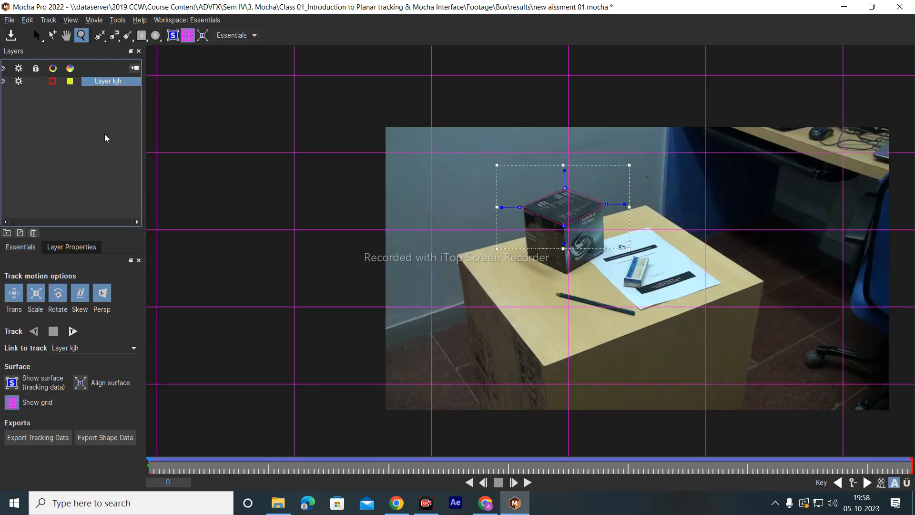
pyautogui.click(72, 331)
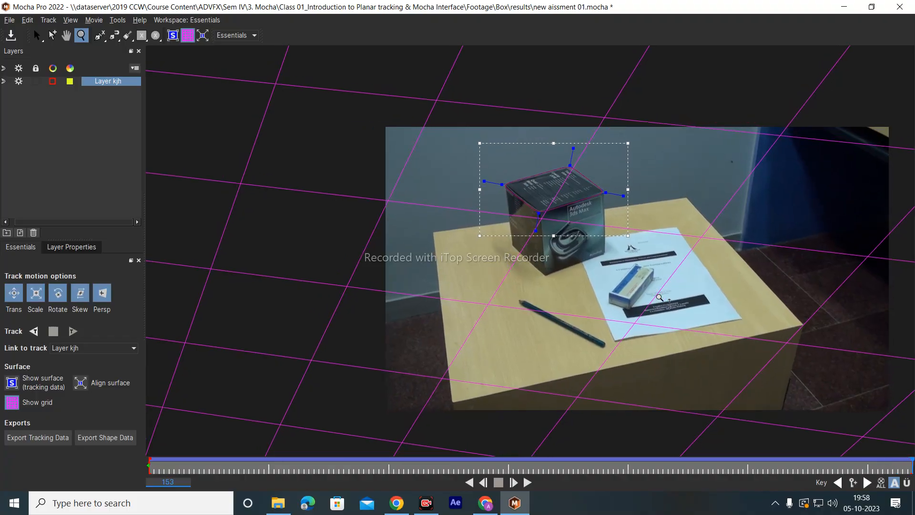
# Examine the full extent of the planar grid and play the clip backward, stopping at frame 13
pyautogui.moveTo(656, 287); pyautogui.dragTo(715, 455)
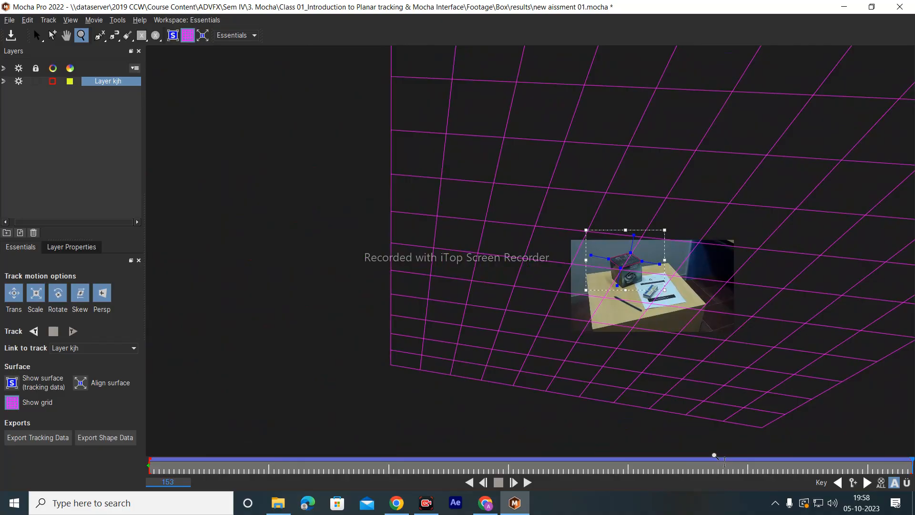
pyautogui.press('x')
pyautogui.moveTo(674, 344); pyautogui.dragTo(437, 317)
pyautogui.press('z')
pyautogui.press('x')
pyautogui.press('z')
pyautogui.press('x')
pyautogui.press('z')
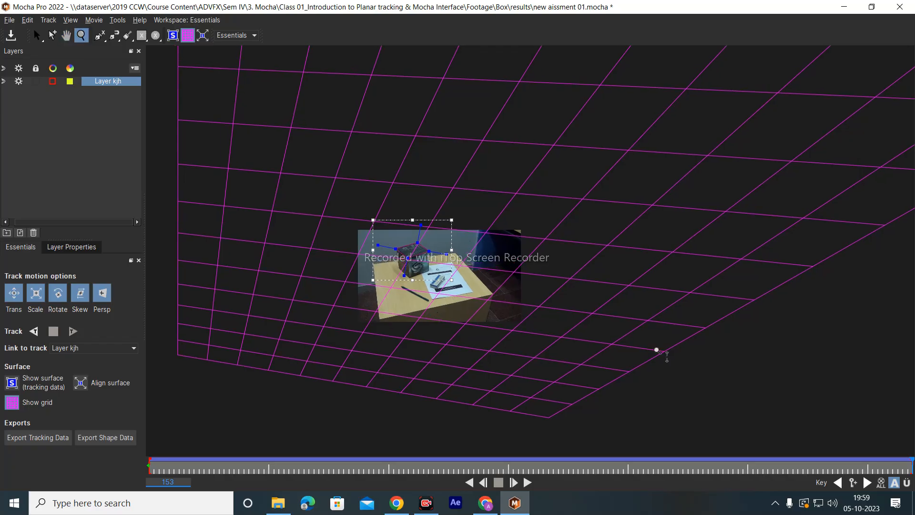
pyautogui.click(471, 482)
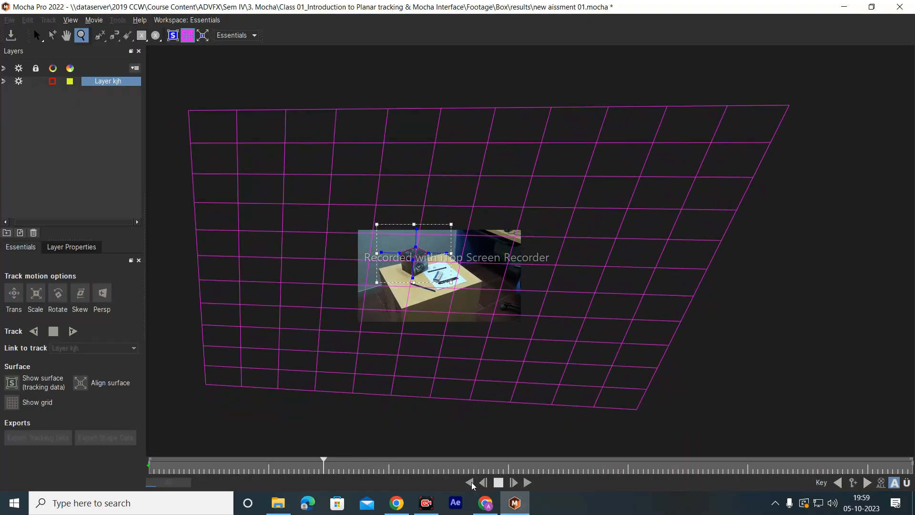
pyautogui.click(497, 483)
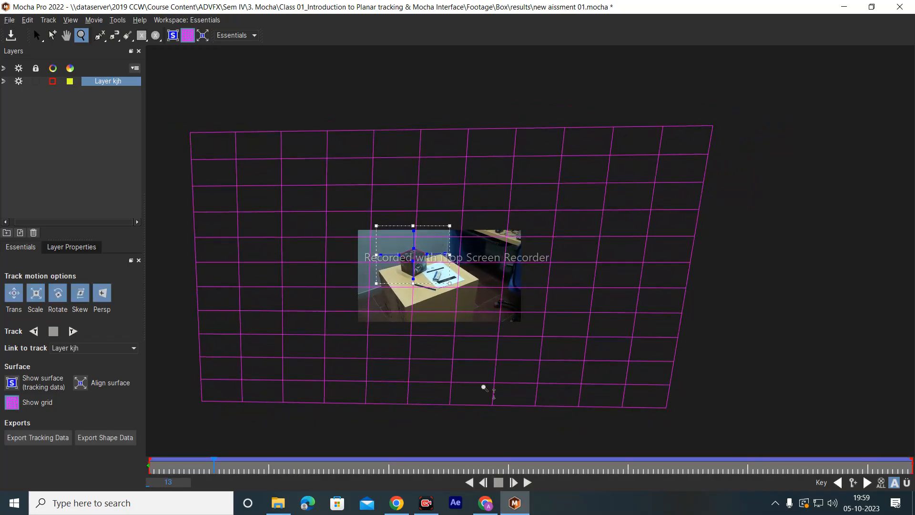
# Switch back to the Classic workspace and return to frame 0
pyautogui.click(236, 36)
pyautogui.click(239, 51)
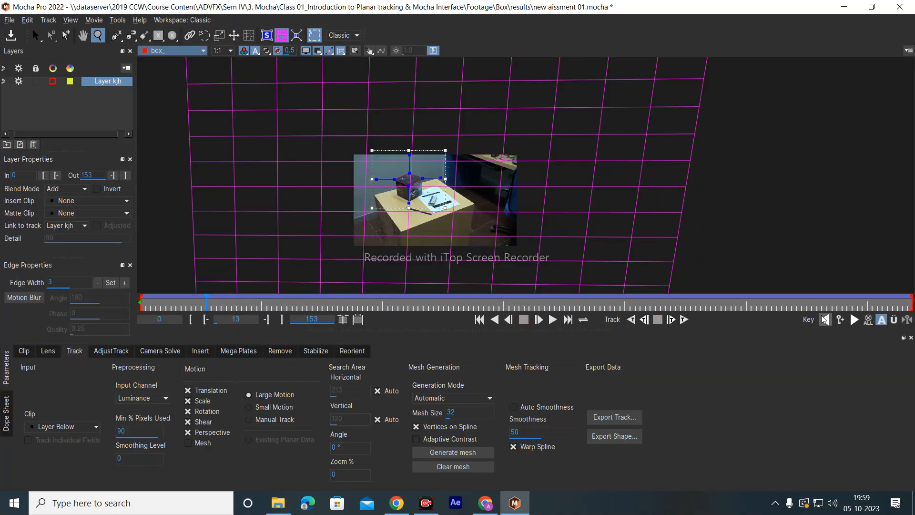
pyautogui.click(479, 320)
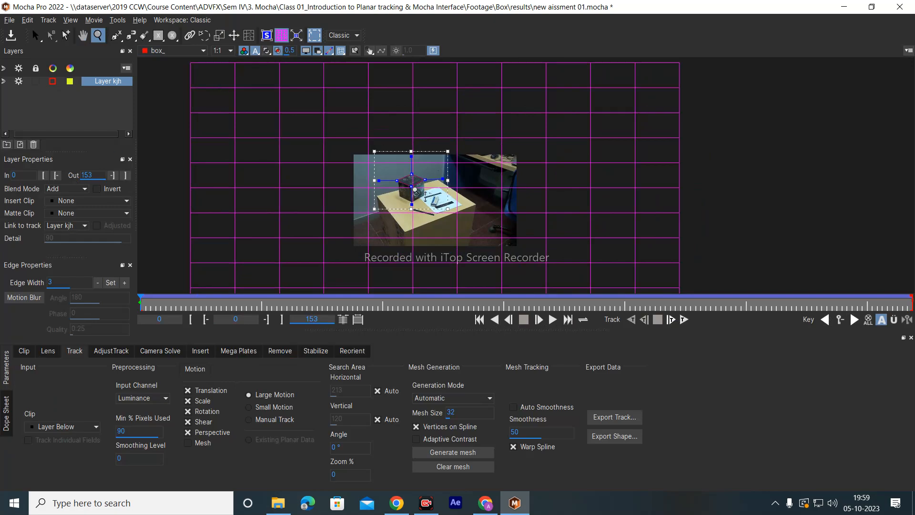
# Step back and forth through the first five frames to examine how the grid follows the box, and return to frame 0
pyautogui.press('Right')
pyautogui.press('Right')
pyautogui.press('Right')
pyautogui.press('Right')
pyautogui.press('Right')
pyautogui.press('Left')
pyautogui.press('Left')
pyautogui.press('Left')
pyautogui.press('Left')
pyautogui.press('Left')
pyautogui.press('Right')
pyautogui.press('Right')
pyautogui.press('Right')
pyautogui.press('Right')
pyautogui.moveTo(454, 200); pyautogui.dragTo(187, 158)
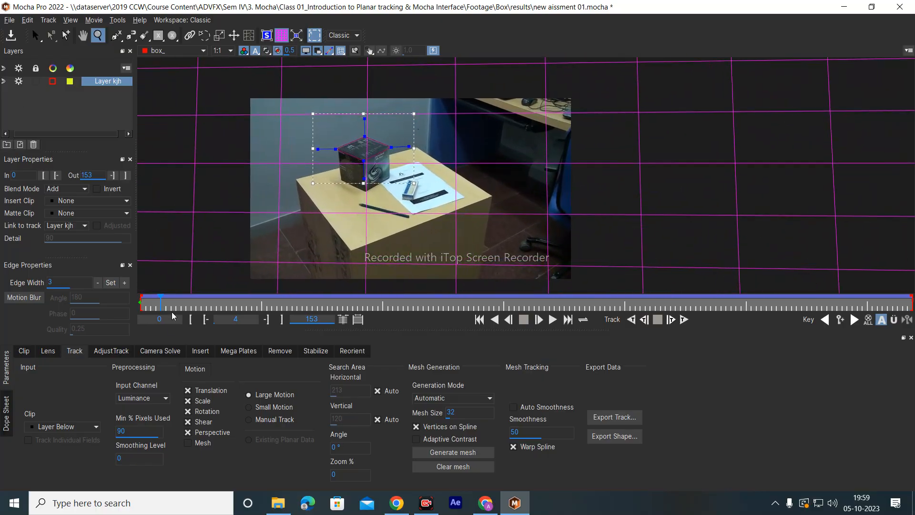
pyautogui.press('Right')
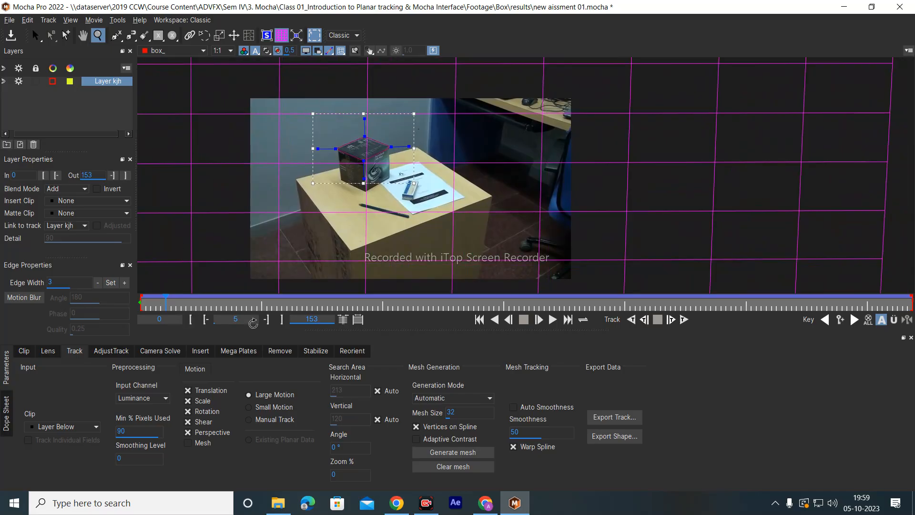
pyautogui.click(479, 320)
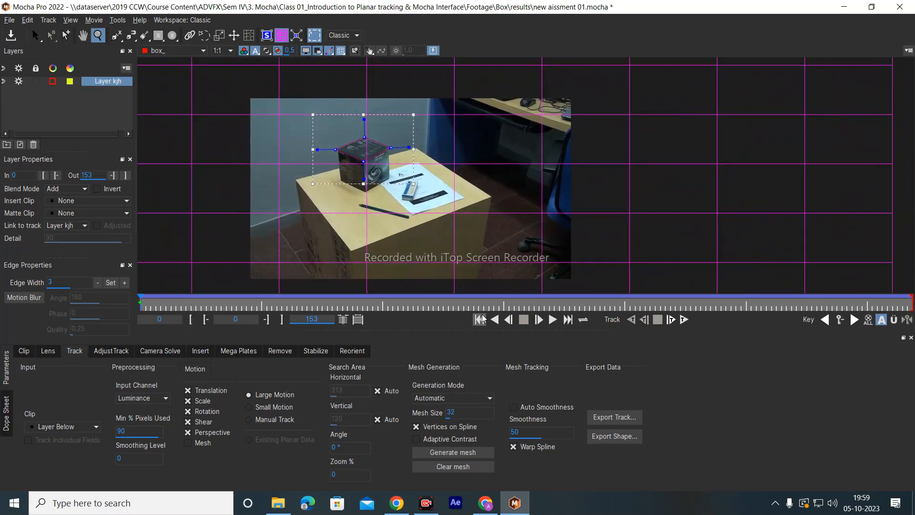
# Toggle the planar surface on and off and open the Lens module's parameters
pyautogui.click(266, 37)
pyautogui.click(268, 38)
pyautogui.click(51, 354)
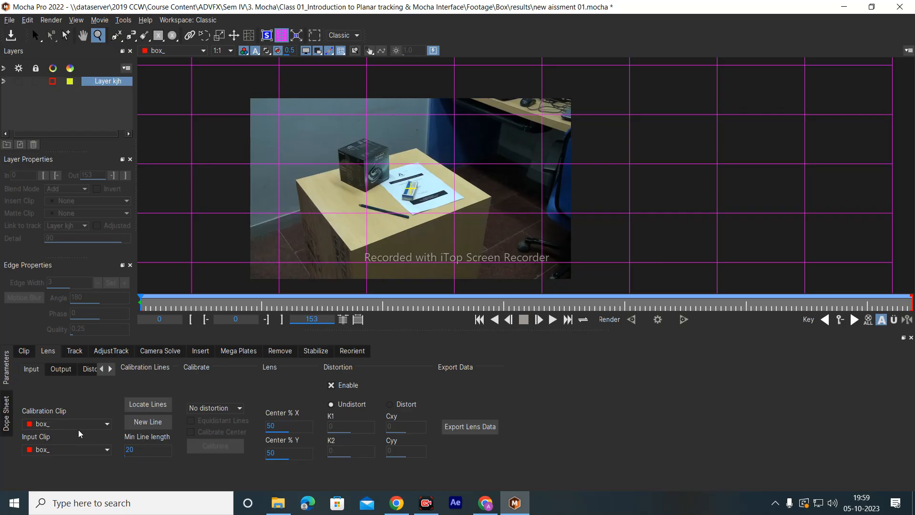
pyautogui.click(4, 422)
pyautogui.click(6, 376)
# Toggle the planar grid off and on several times over the footage, leaving it shown
pyautogui.rightClick(280, 38)
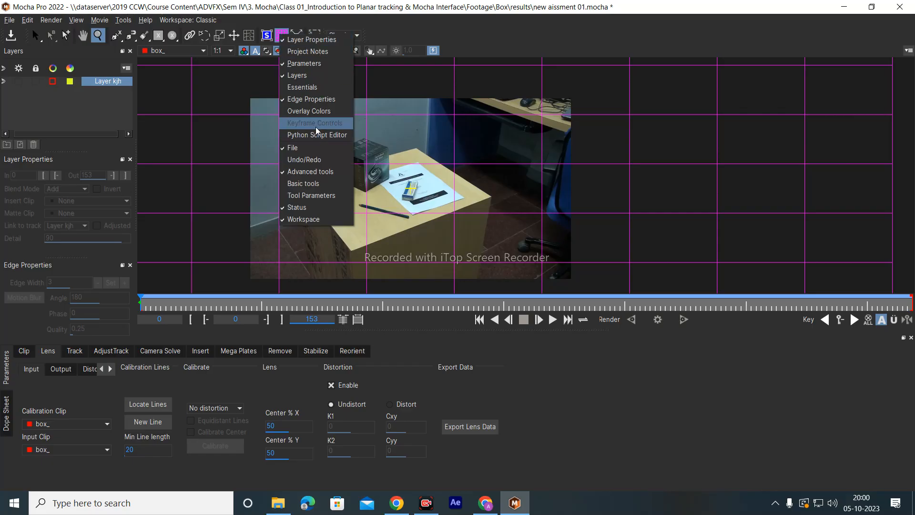
pyautogui.click(281, 36)
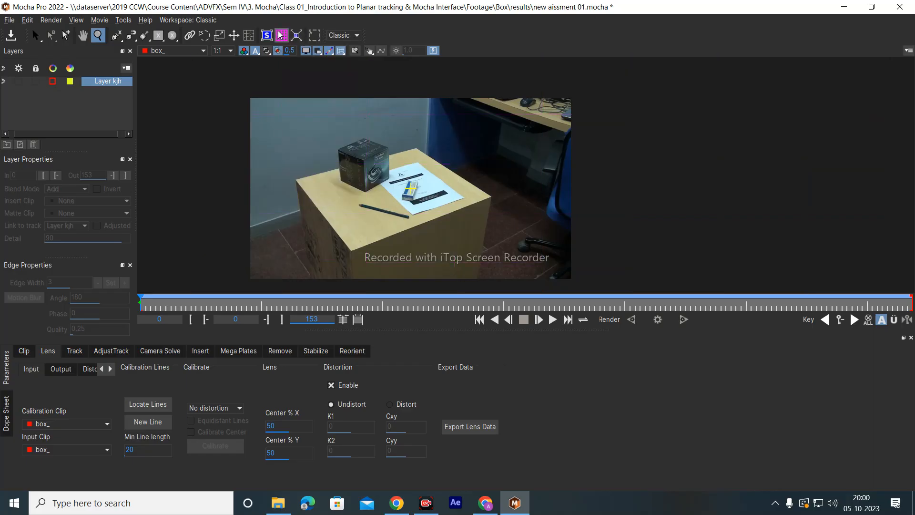
pyautogui.click(281, 36)
pyautogui.click(281, 37)
pyautogui.click(281, 37)
pyautogui.click(280, 37)
pyautogui.click(234, 37)
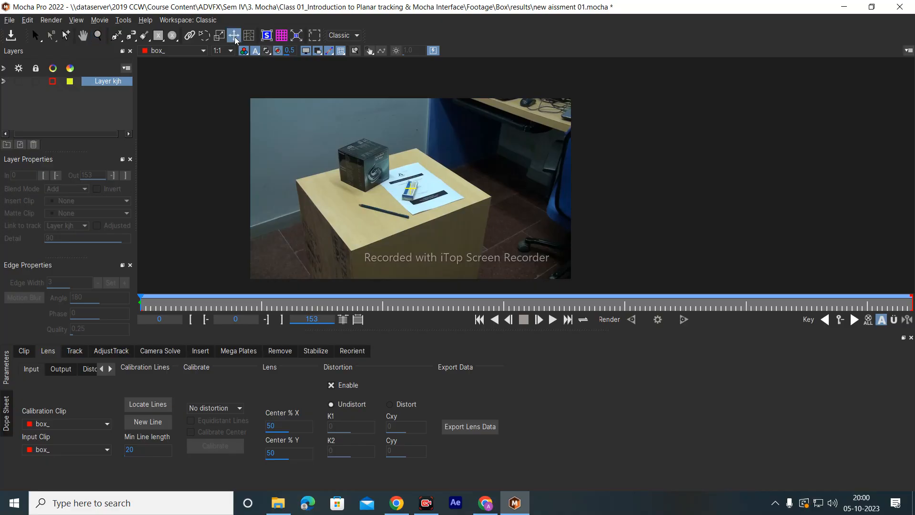
pyautogui.click(282, 35)
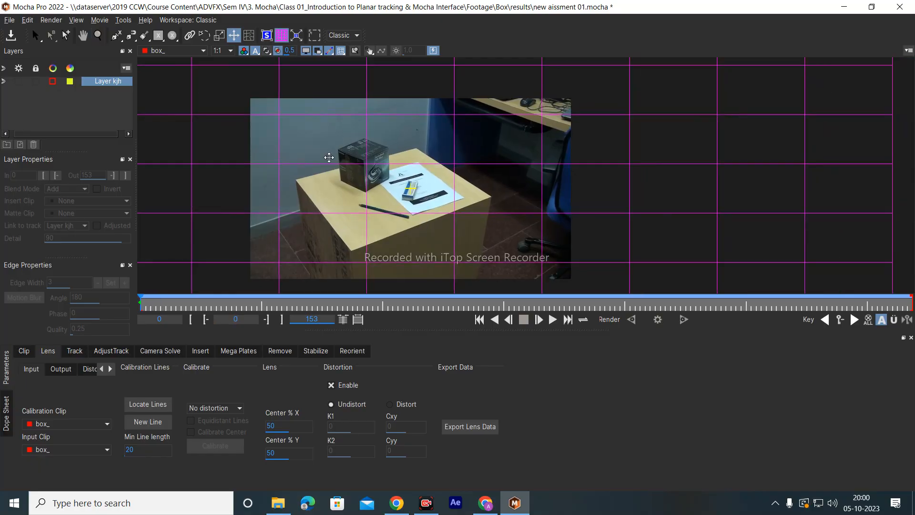
# Show the planar surface, inspect its outline around the footage and deselect the layer to view the grid without it
pyautogui.click(267, 35)
pyautogui.press('x')
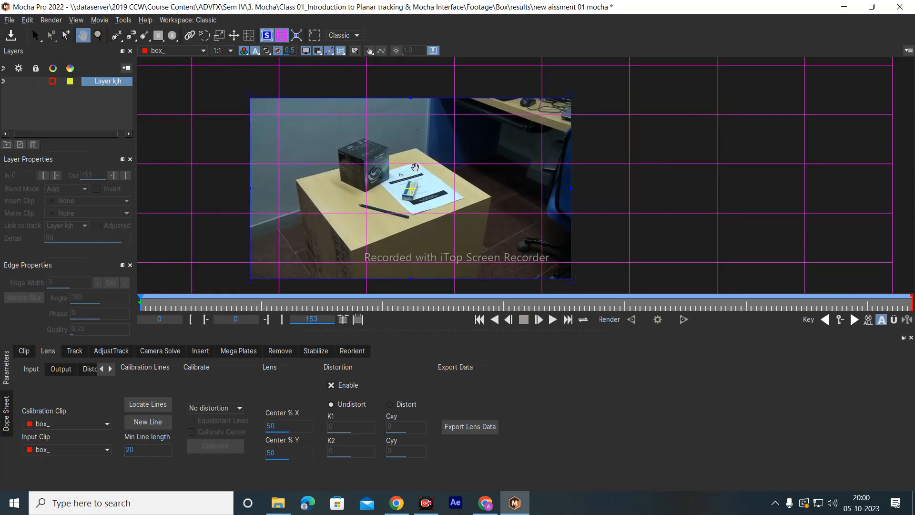
pyautogui.moveTo(361, 184); pyautogui.dragTo(359, 213)
pyautogui.press('x')
pyautogui.moveTo(450, 167); pyautogui.dragTo(483, 108)
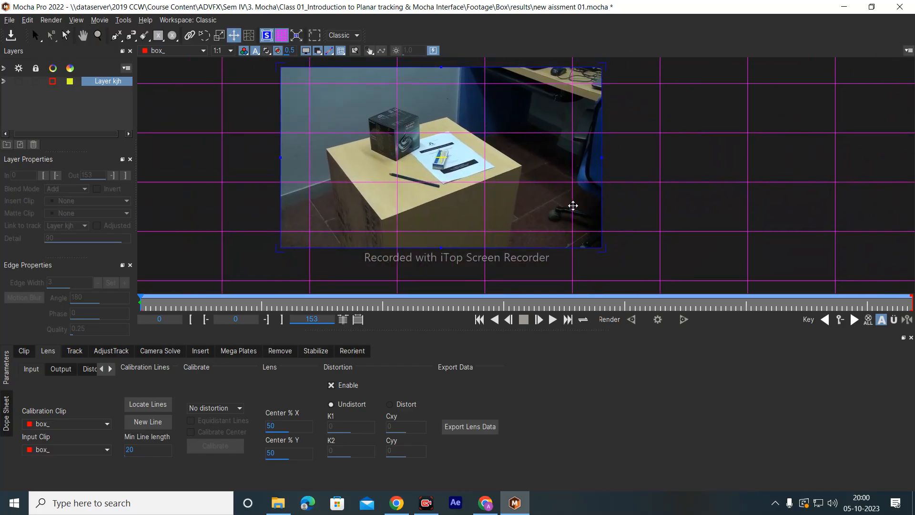
pyautogui.press('x')
pyautogui.moveTo(574, 205); pyautogui.dragTo(547, 234)
pyautogui.click(79, 93)
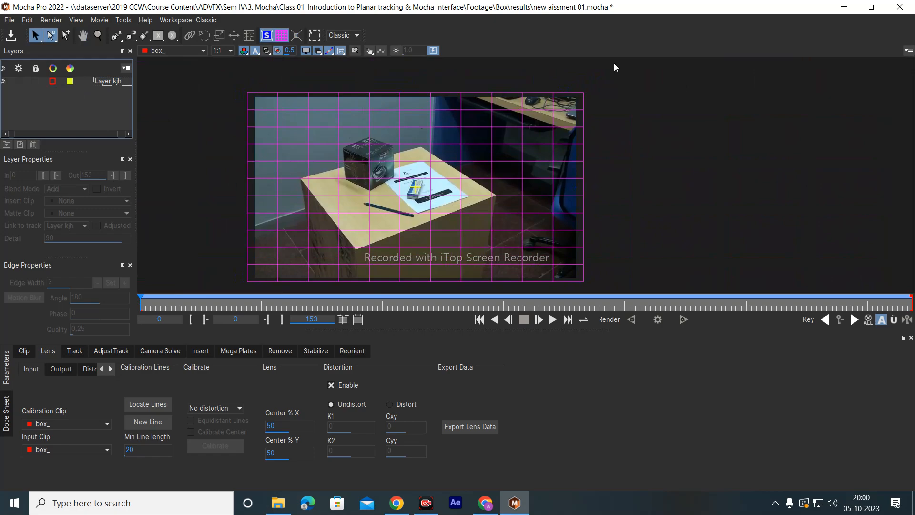
# Dismiss the autosave error and bring the playhead back to frame 0
pyautogui.scroll(-3, 216, 107)
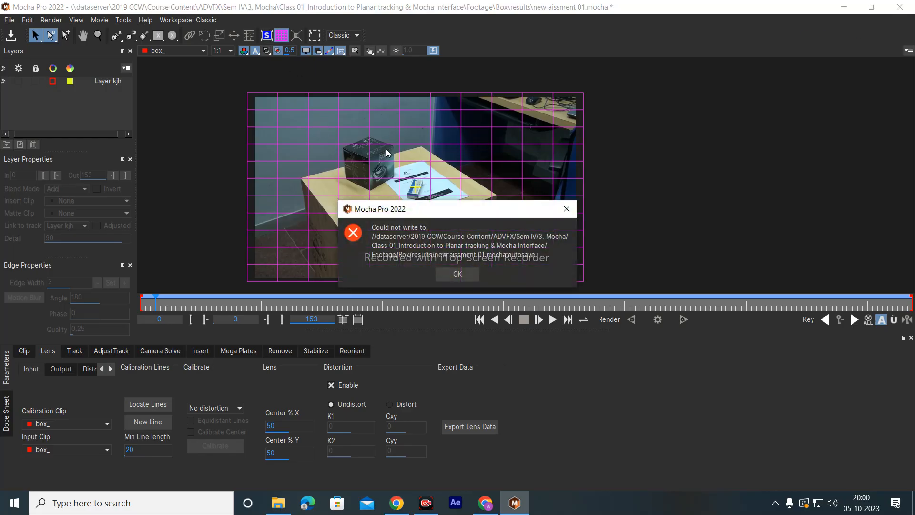
pyautogui.click(567, 211)
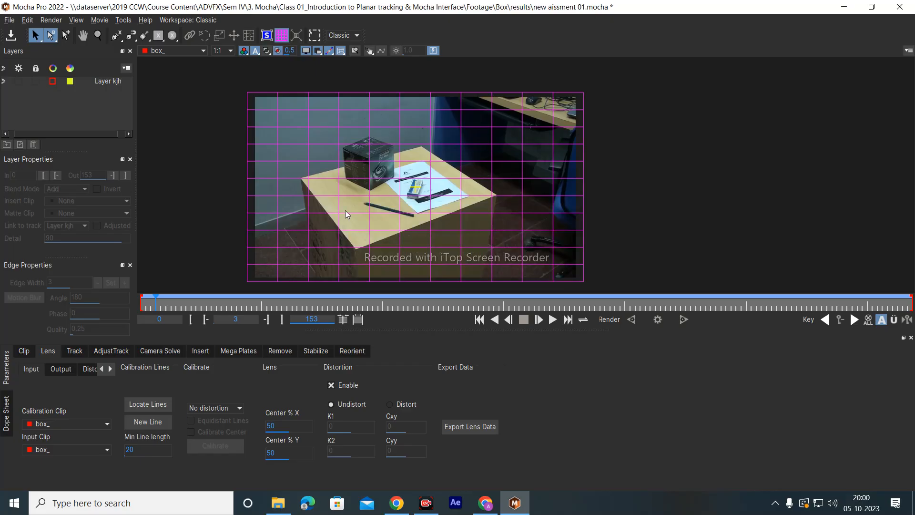
pyautogui.click(159, 299)
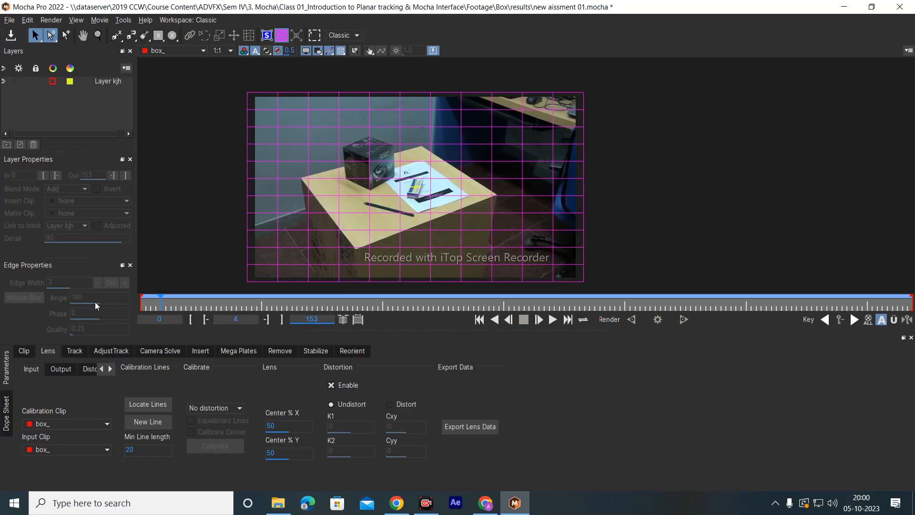
pyautogui.moveTo(160, 301); pyautogui.dragTo(68, 312)
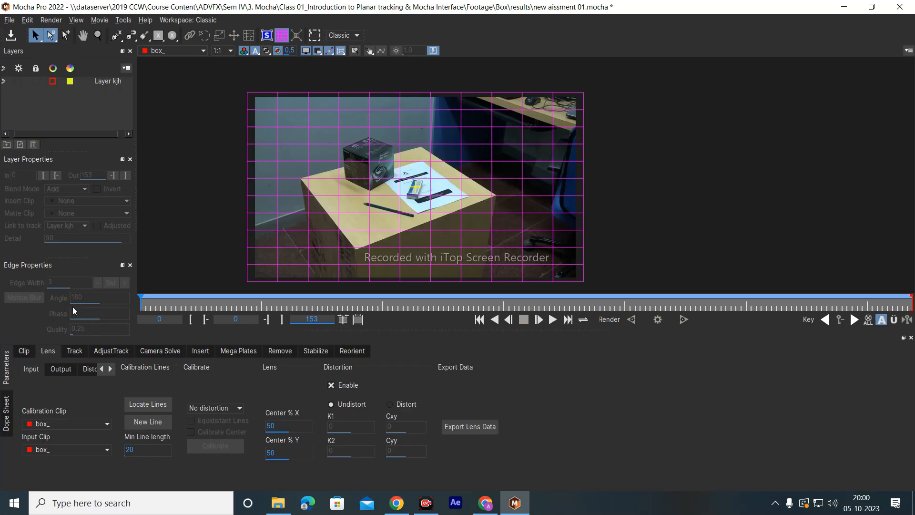
# Reselect Layer kjh in the Track module and hide the planar grid
pyautogui.click(75, 350)
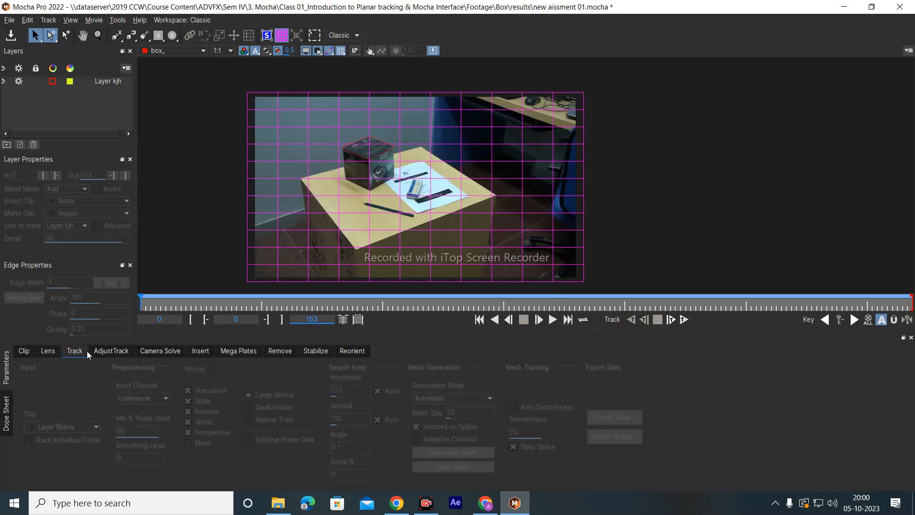
pyautogui.click(100, 81)
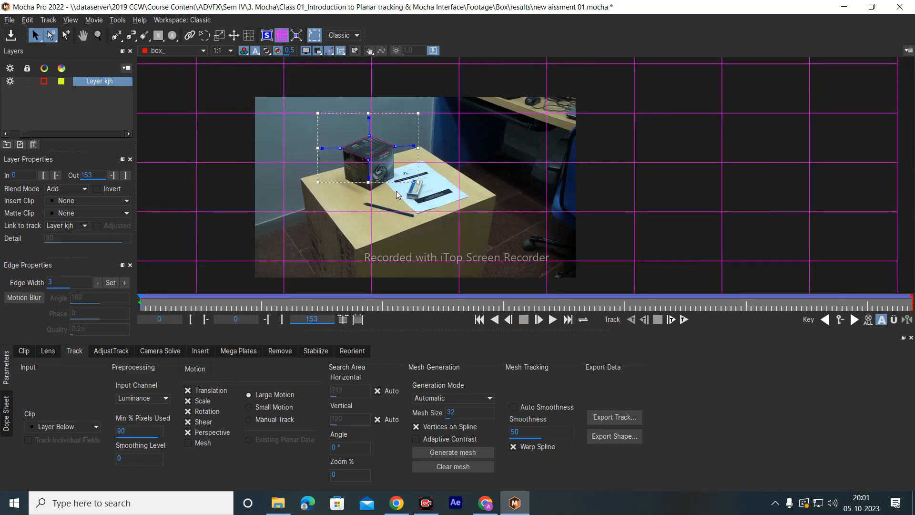
pyautogui.press('Left')
pyautogui.press('Left')
pyautogui.press('Left')
pyautogui.click(282, 37)
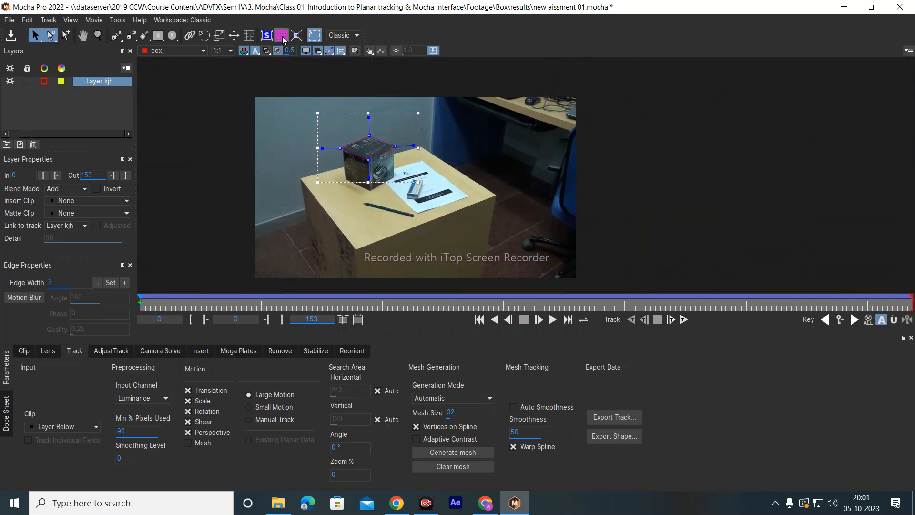
# Show the planar grid over the footage and add the Essentials panel to the Classic workspace
pyautogui.click(282, 38)
pyautogui.rightClick(281, 37)
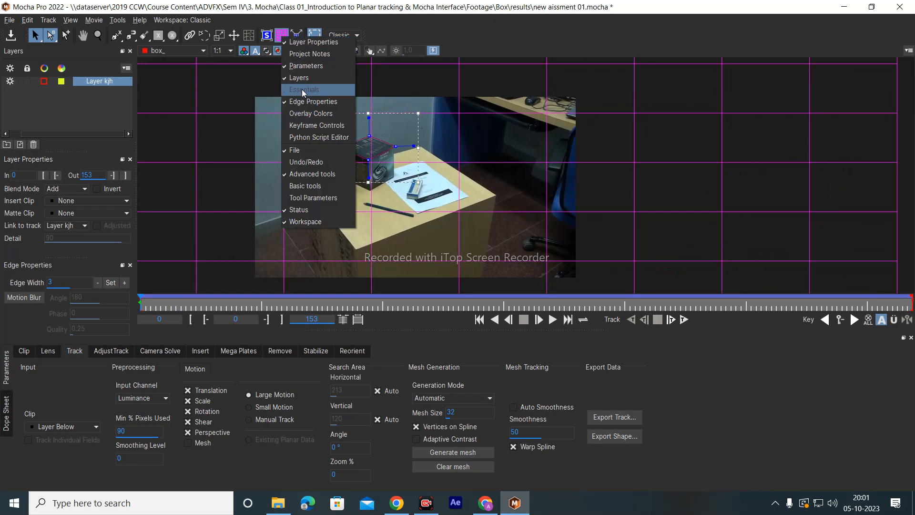
pyautogui.click(302, 91)
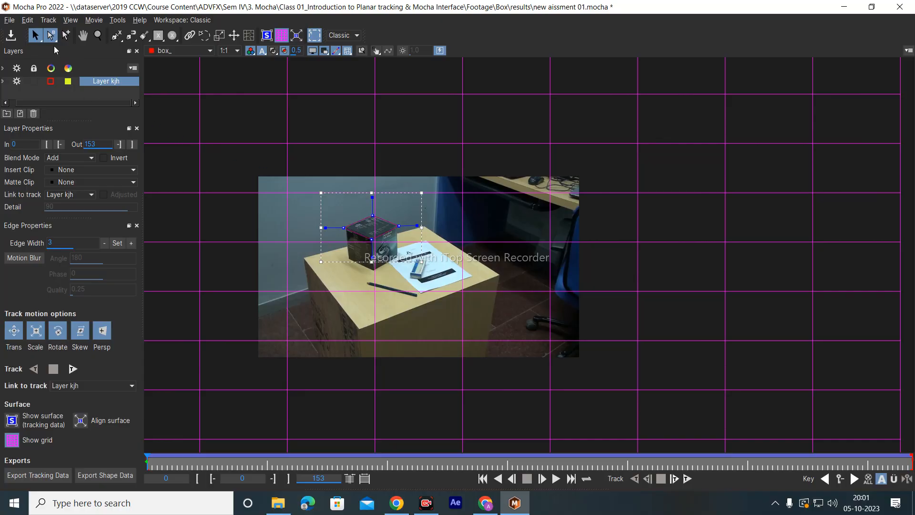
# Examine how far the planar grid extends beyond the edges of the footage, and return to the selection tool
pyautogui.click(70, 36)
pyautogui.click(83, 35)
pyautogui.moveTo(396, 186); pyautogui.dragTo(479, 4)
pyautogui.moveTo(469, 249); pyautogui.dragTo(411, 514)
pyautogui.moveTo(578, 243); pyautogui.dragTo(337, 206)
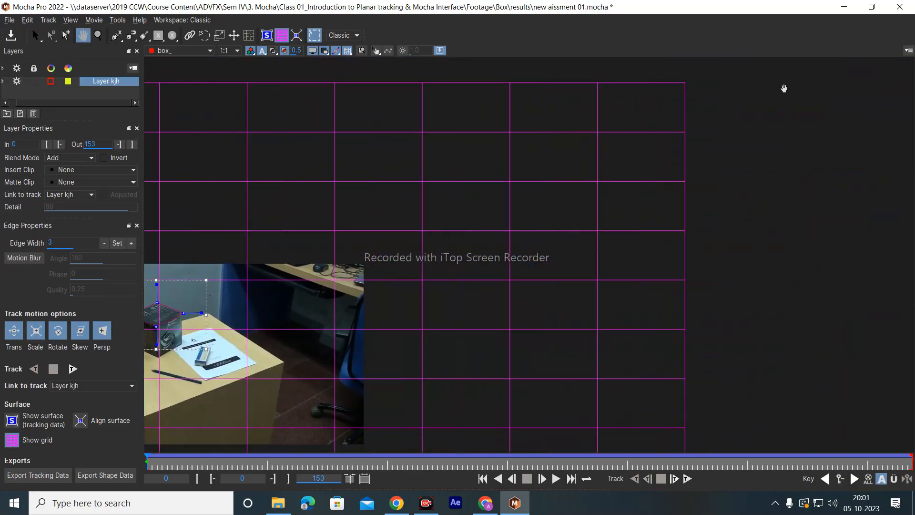
pyautogui.moveTo(591, 144); pyautogui.dragTo(912, 145)
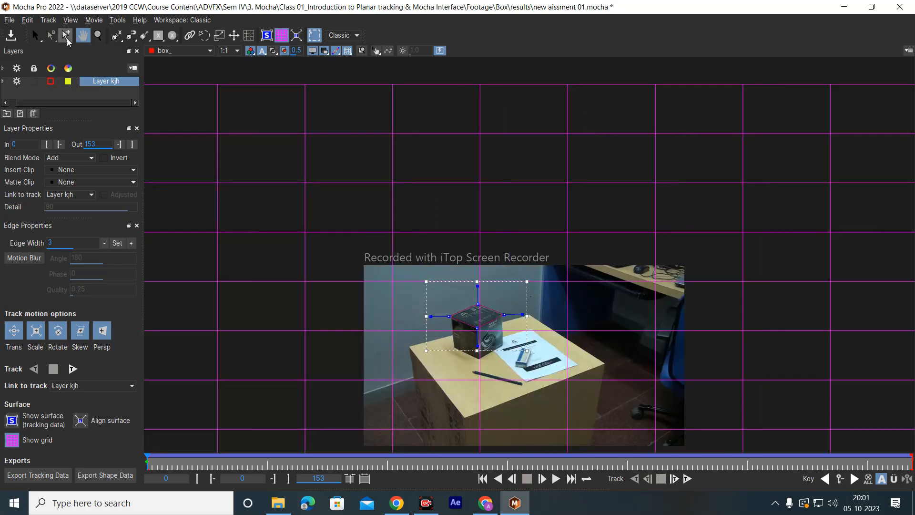
pyautogui.click(35, 36)
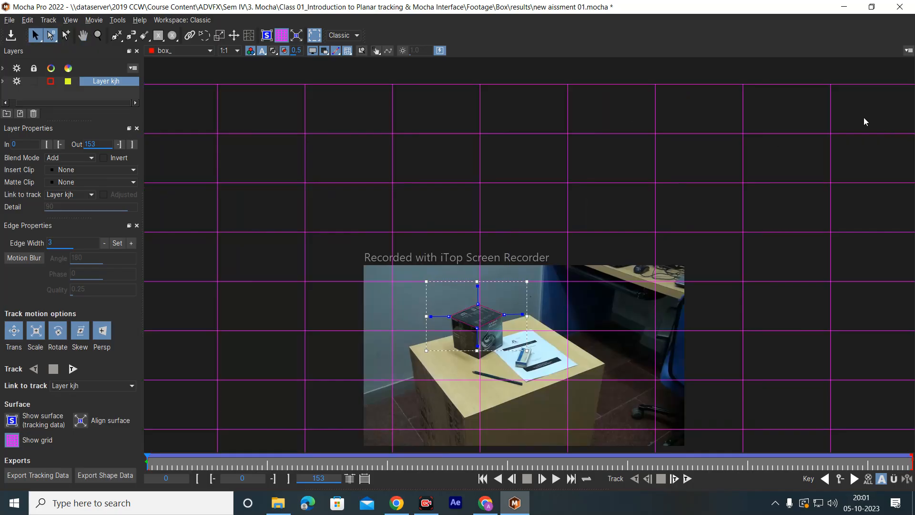
# Try grid divider counts of 1, 3 and 2 for x in the Viewer Preferences and set x back to 10
pyautogui.click(909, 50)
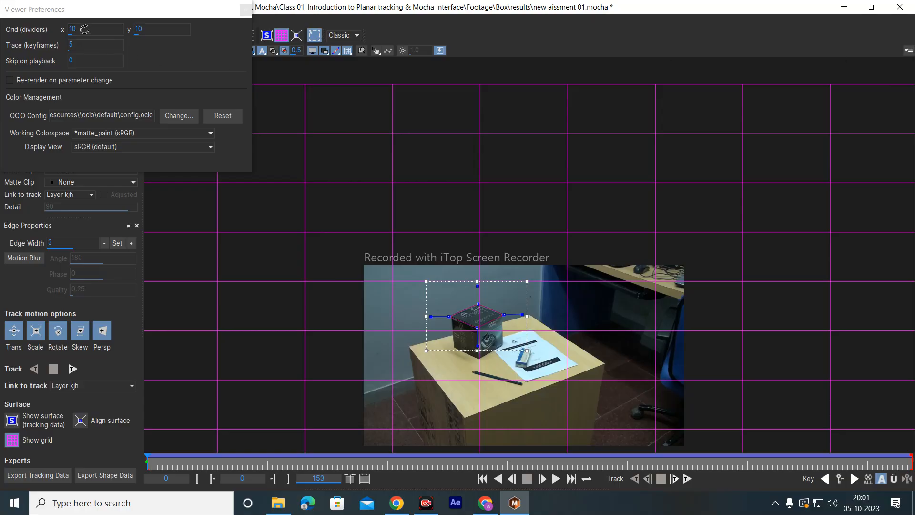
pyautogui.click(84, 29)
pyautogui.scroll(-1, 82, 30)
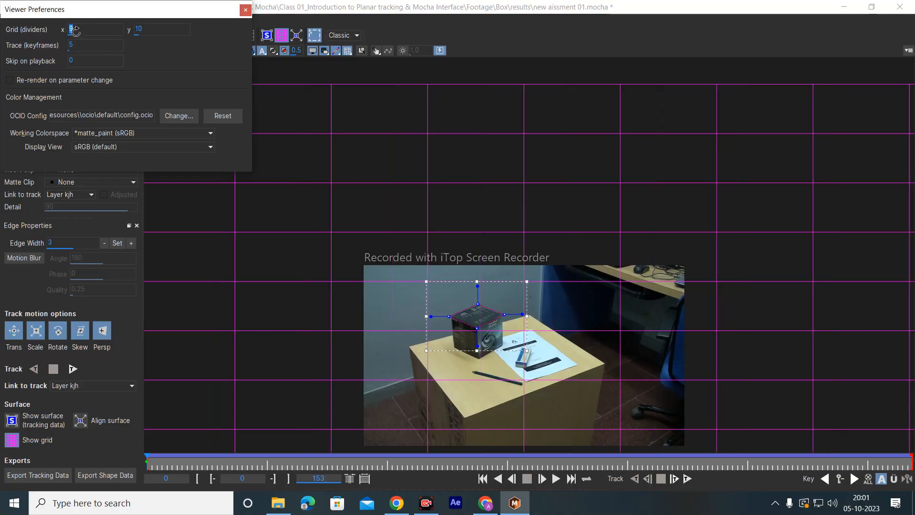
pyautogui.scroll(-1, 73, 30)
pyautogui.write('1')
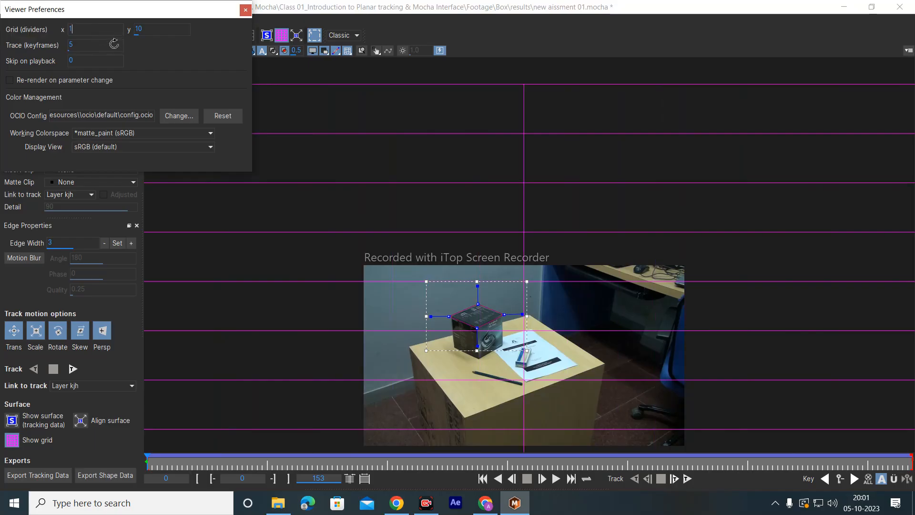
pyautogui.press('BackSpace')
pyautogui.write('3')
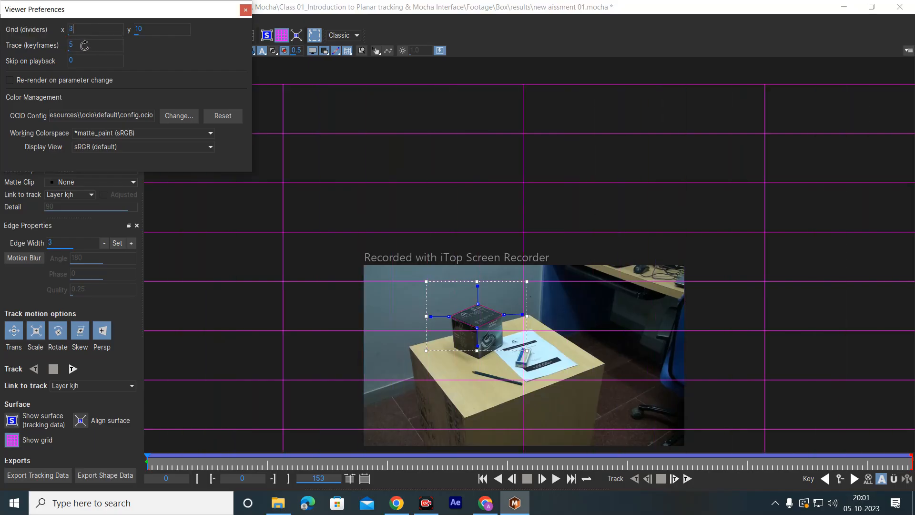
pyautogui.press('BackSpace')
pyautogui.write('2')
pyautogui.press('BackSpace')
pyautogui.write('1')
pyautogui.doubleClick(87, 30)
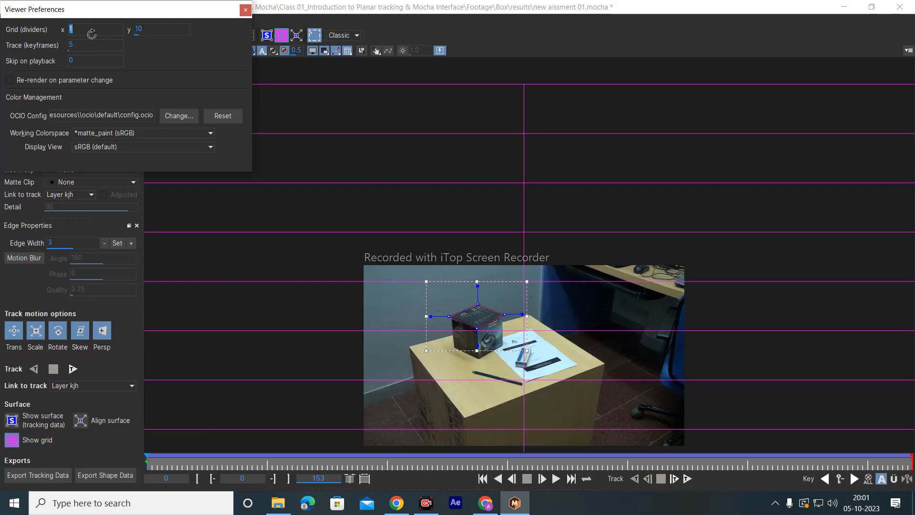
pyautogui.write('10')
# Set Trace to 4 keyframes in the Viewer Preferences and review the Working Colorspace and Display View options before closing them
pyautogui.moveTo(79, 43); pyautogui.dragTo(7, 55)
pyautogui.click(92, 44)
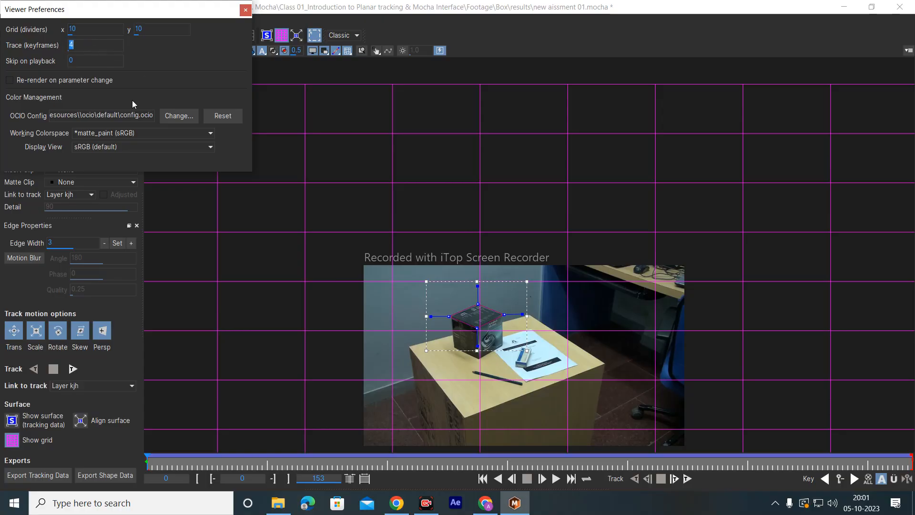
pyautogui.click(135, 133)
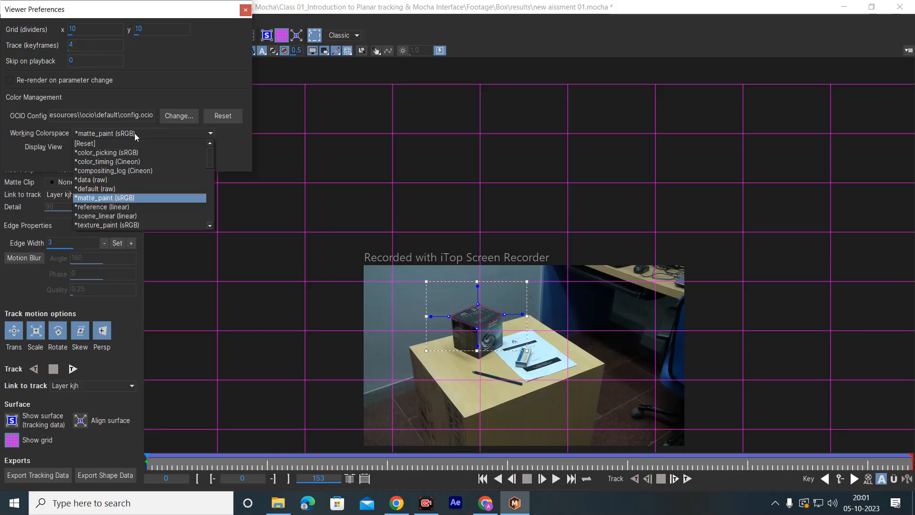
pyautogui.click(134, 133)
pyautogui.click(177, 147)
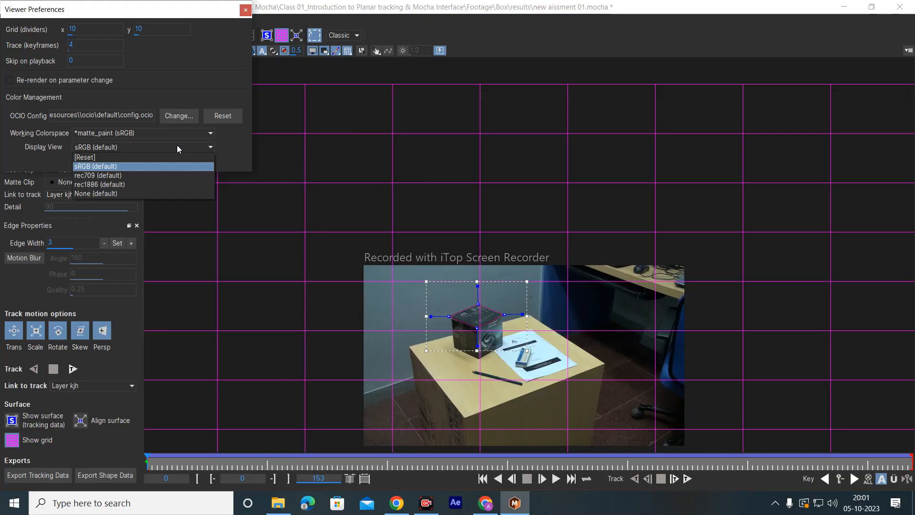
pyautogui.click(177, 149)
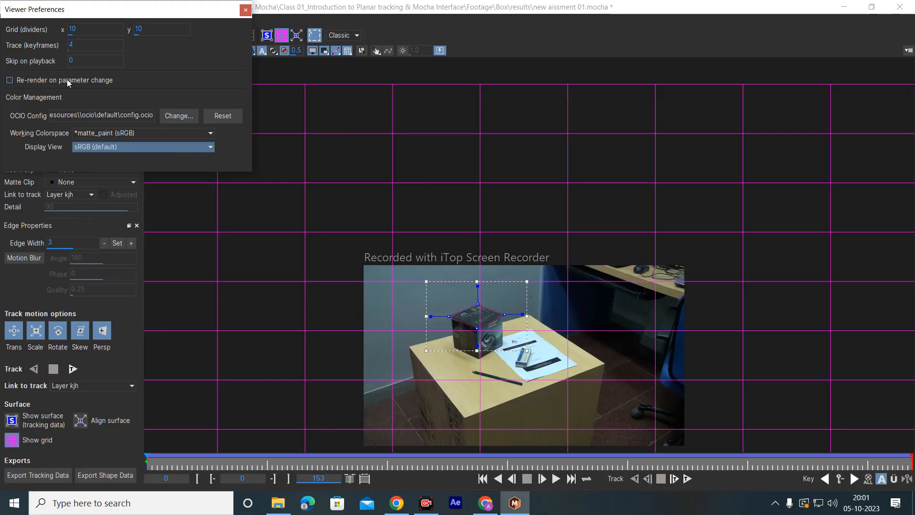
pyautogui.click(246, 10)
# Show the planar surface and switch through the move, scale, attach and brush tools, ending on the X-Spline tool
pyautogui.click(235, 38)
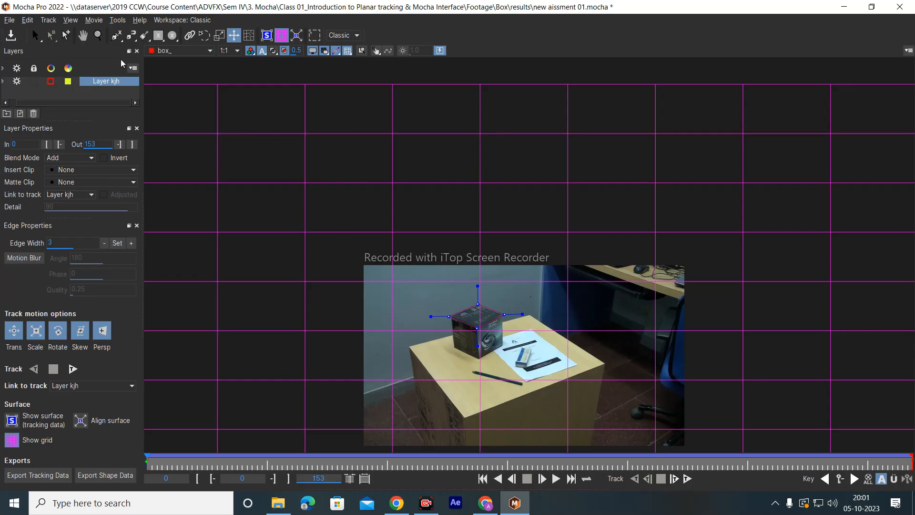
pyautogui.click(221, 34)
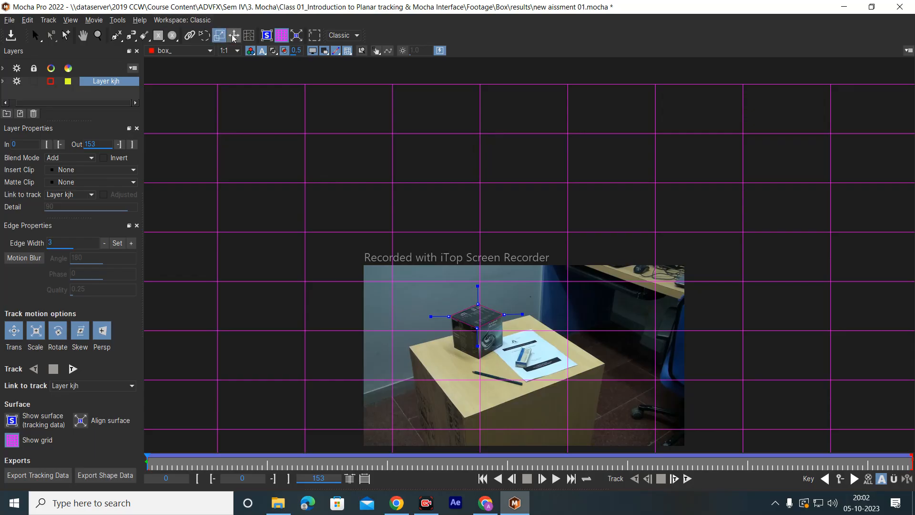
pyautogui.click(233, 37)
pyautogui.click(189, 36)
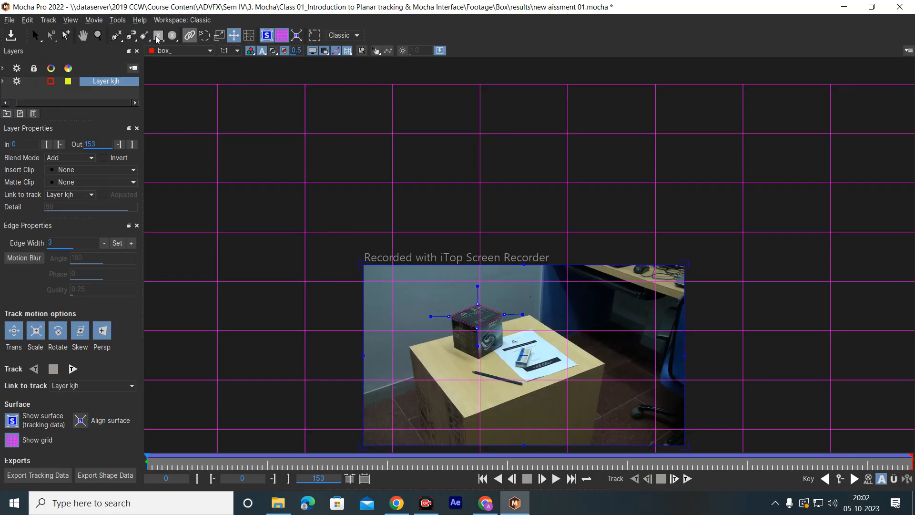
pyautogui.click(140, 37)
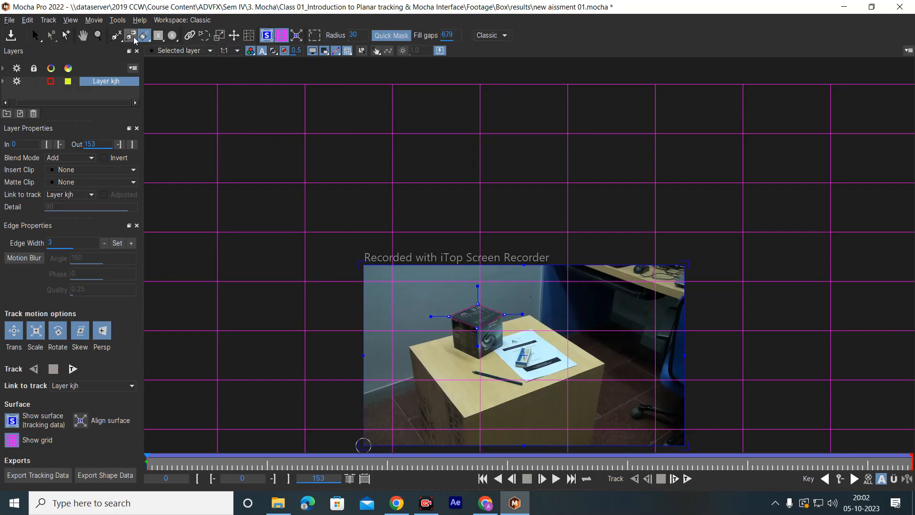
pyautogui.click(117, 37)
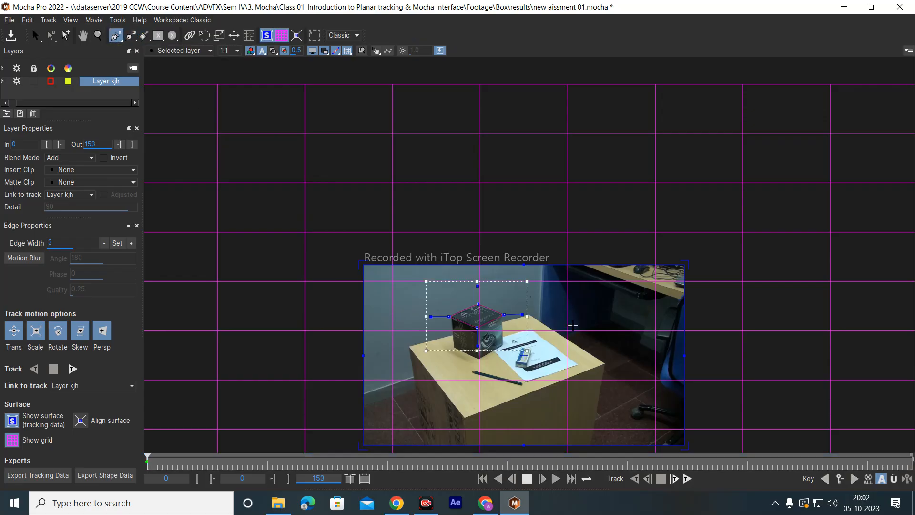
pyautogui.press('x')
pyautogui.moveTo(518, 313); pyautogui.dragTo(489, 186)
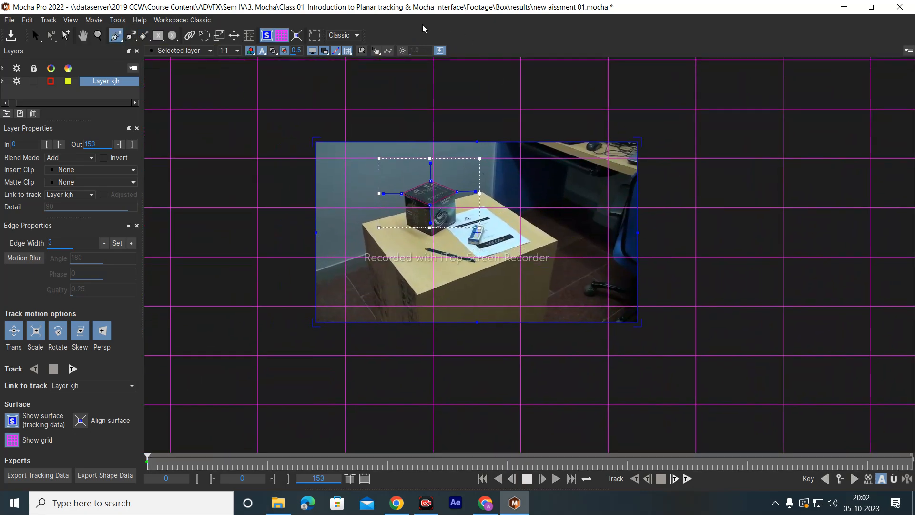
# Switch the workspace from Classic to Essentials
pyautogui.click(339, 35)
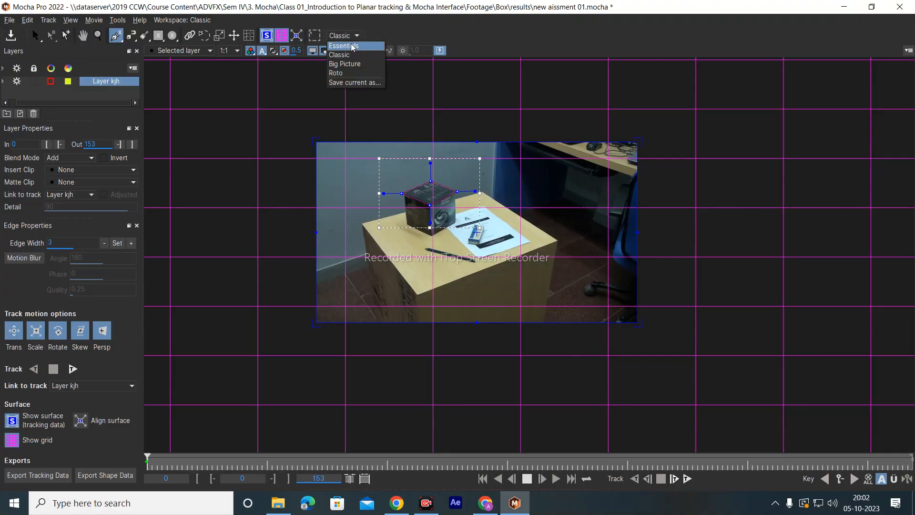
pyautogui.click(348, 53)
pyautogui.press('x')
pyautogui.moveTo(530, 254); pyautogui.dragTo(566, 189)
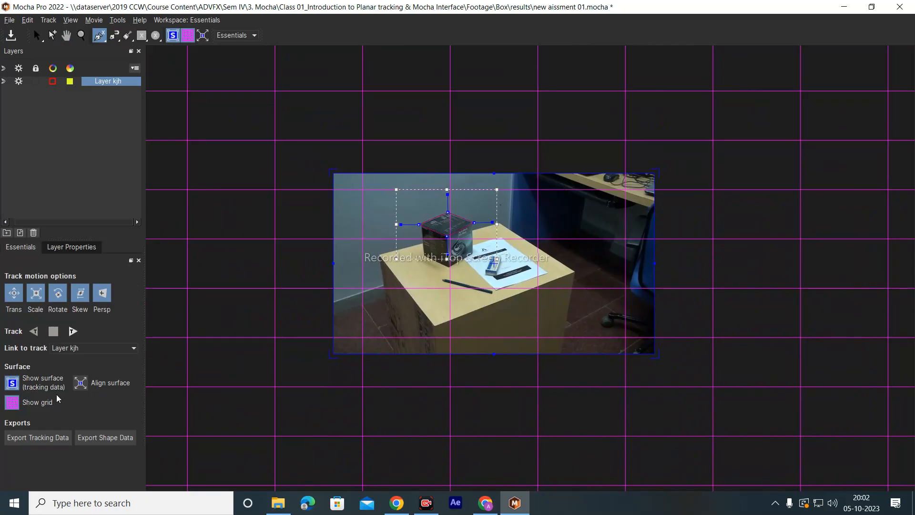
# Hide the planar grid and toggle the planar surface display, leaving both hidden
pyautogui.click(16, 404)
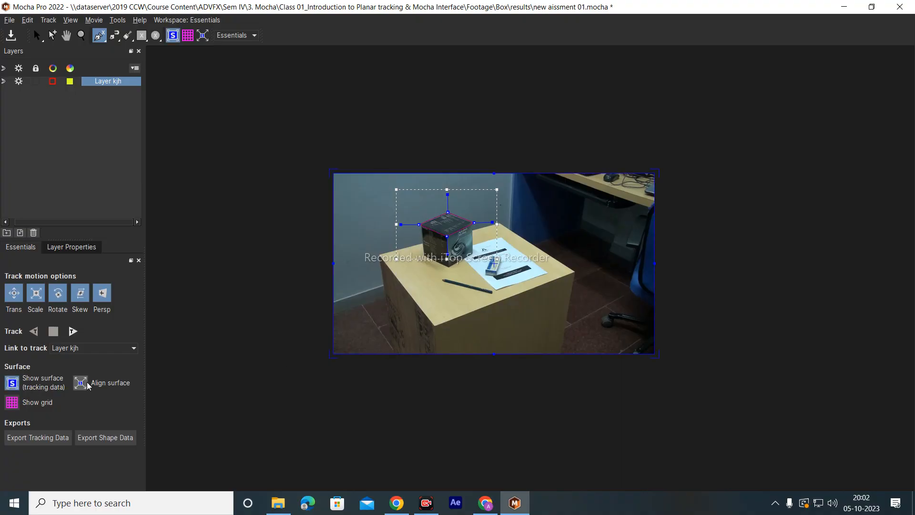
pyautogui.click(14, 384)
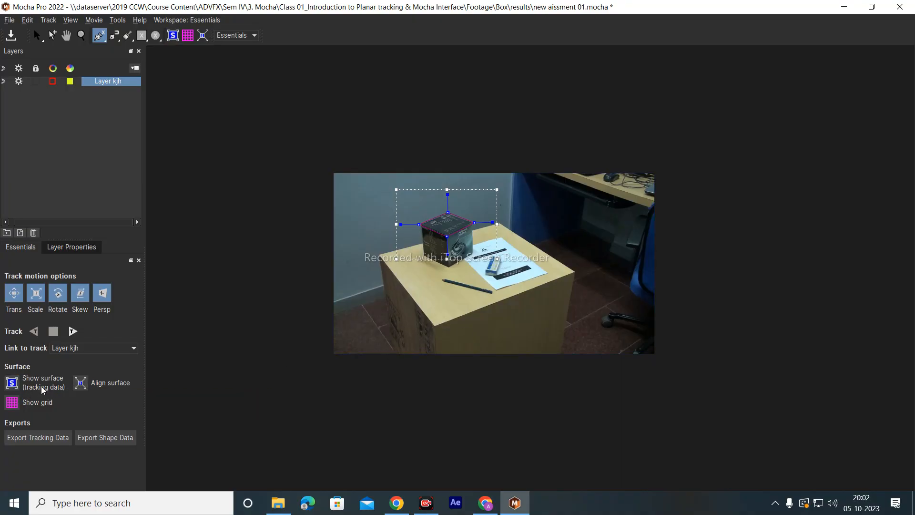
pyautogui.click(13, 384)
pyautogui.click(13, 384)
# Turn off the Trans, Scale, Rotate, Skew and Persp motion options and review the Link to track choices
pyautogui.click(34, 295)
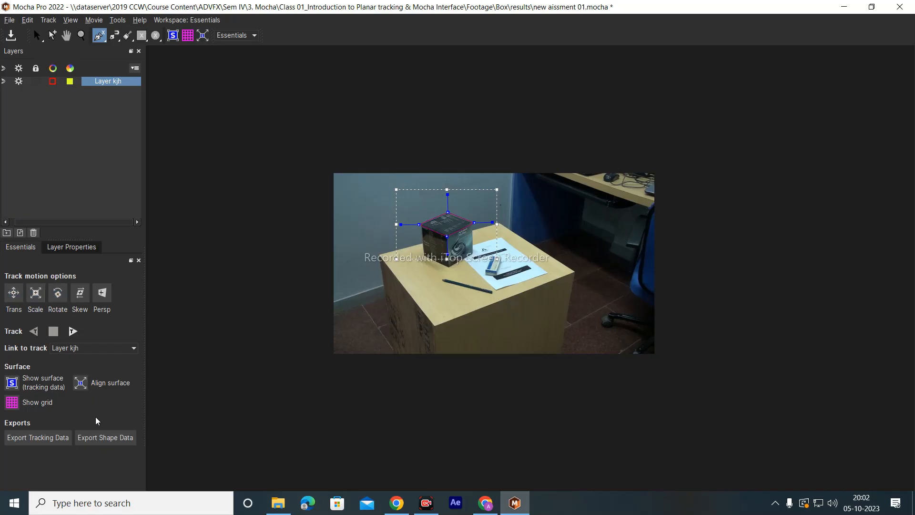
pyautogui.click(124, 353)
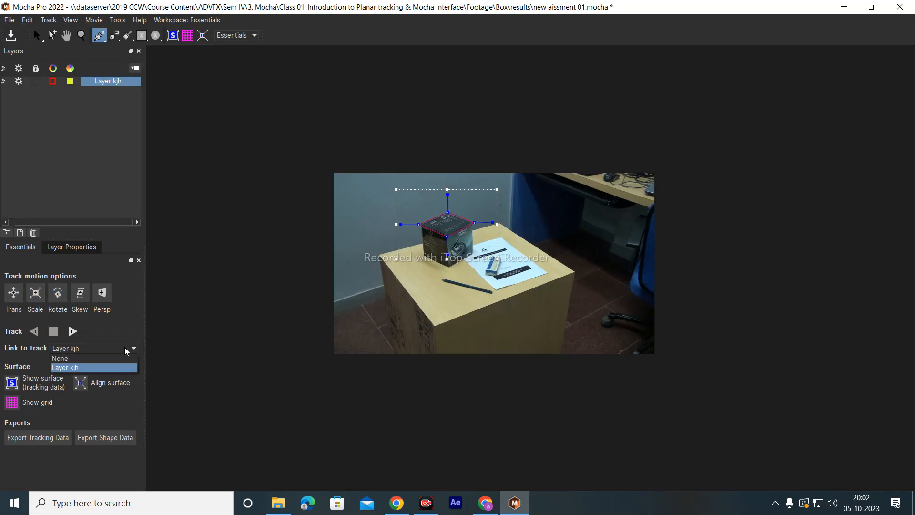
pyautogui.click(125, 347)
# Open Layer kjh's Layer Properties and review the Blend Mode choices, keeping Add
pyautogui.click(70, 248)
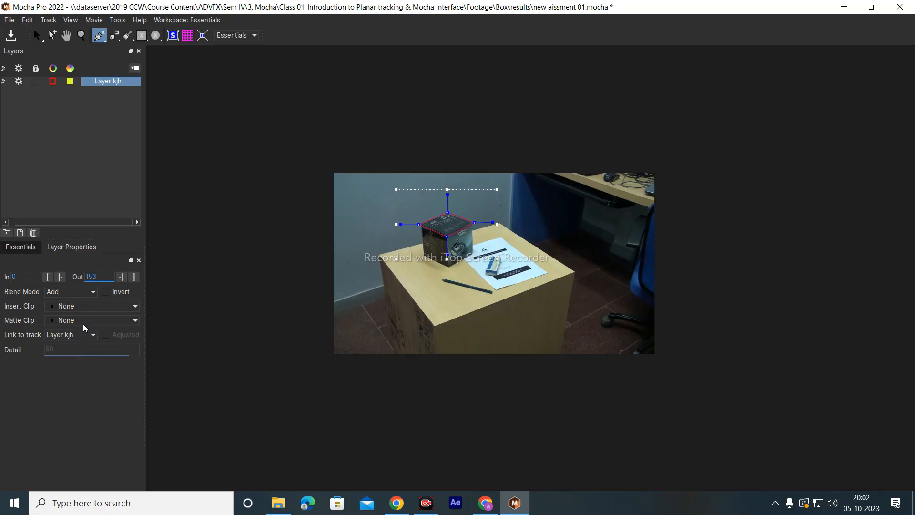
pyautogui.click(86, 292)
pyautogui.click(85, 291)
pyautogui.click(86, 290)
pyautogui.click(86, 290)
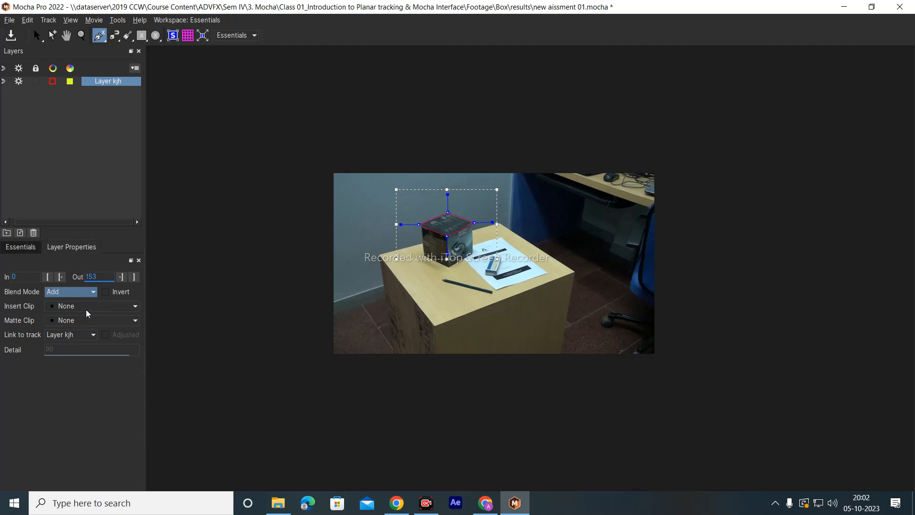
# Try Grid8x8 as the insert clip for Layer kjh, and open and cancel the insert clip import
pyautogui.click(99, 304)
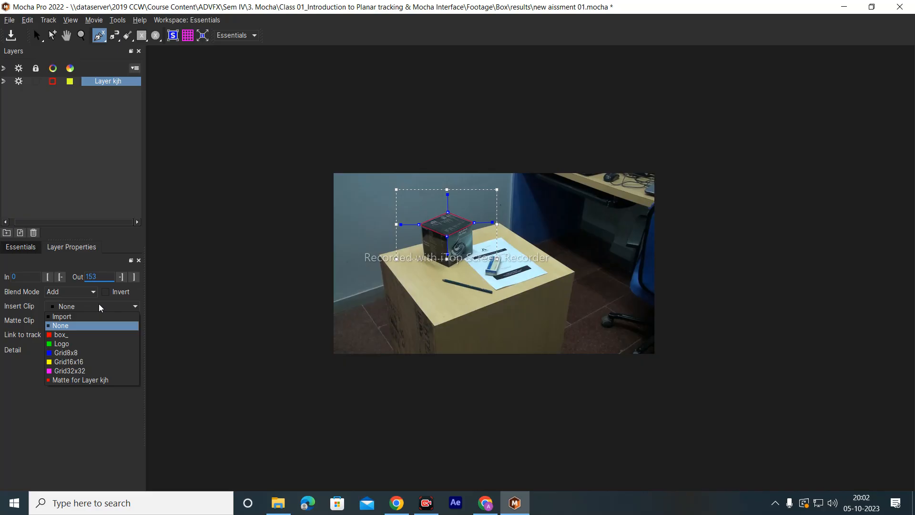
pyautogui.click(67, 354)
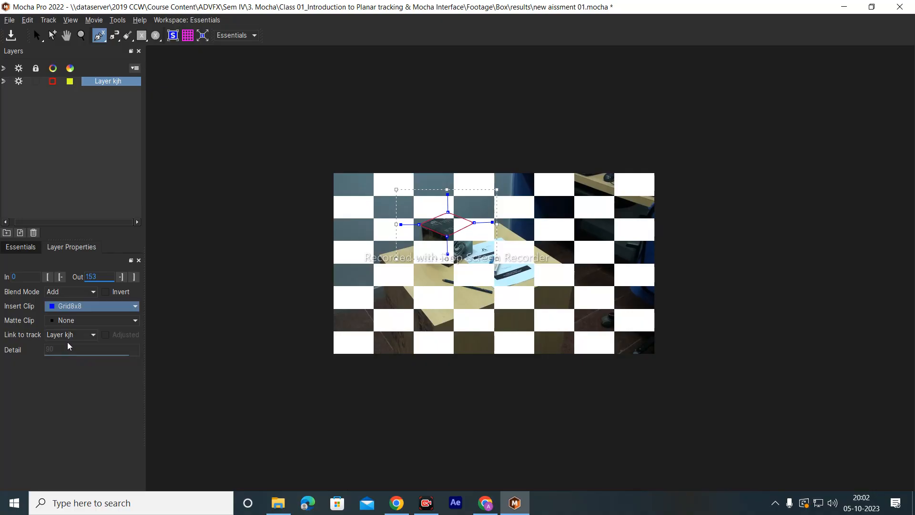
pyautogui.click(82, 306)
pyautogui.click(76, 320)
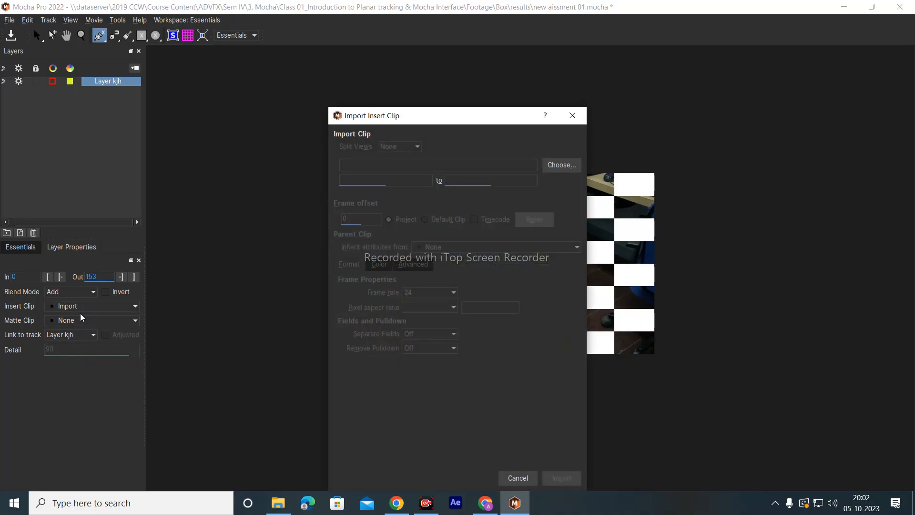
pyautogui.click(572, 116)
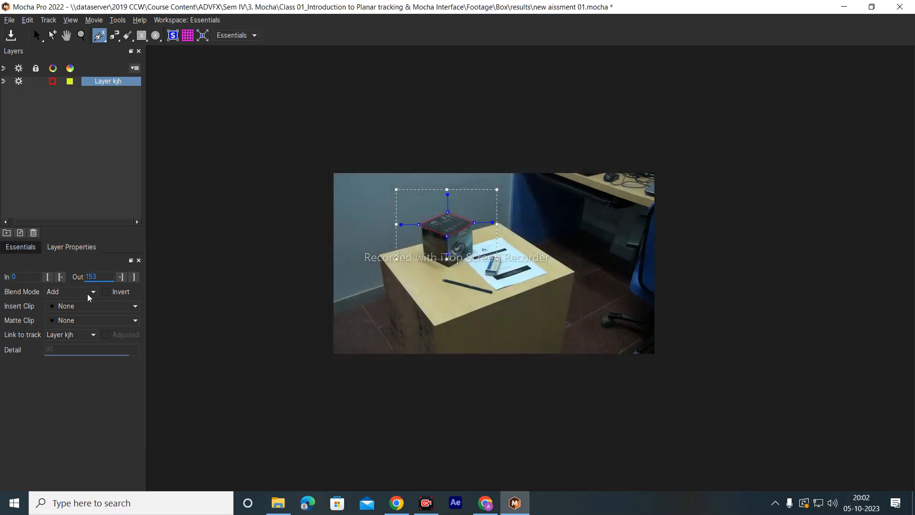
# Try Logo as the insert clip and box_ as the matte clip for Layer kjh, cancelling the greyscale conversion
pyautogui.click(81, 306)
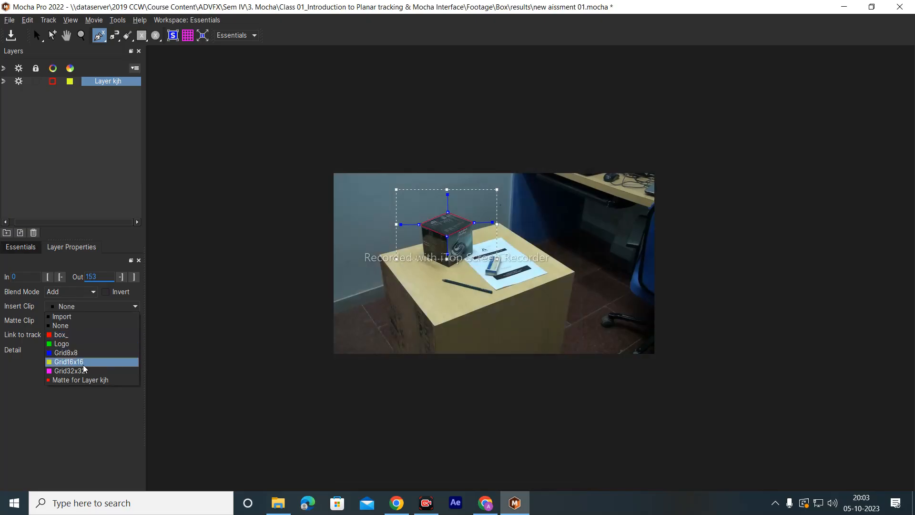
pyautogui.click(73, 344)
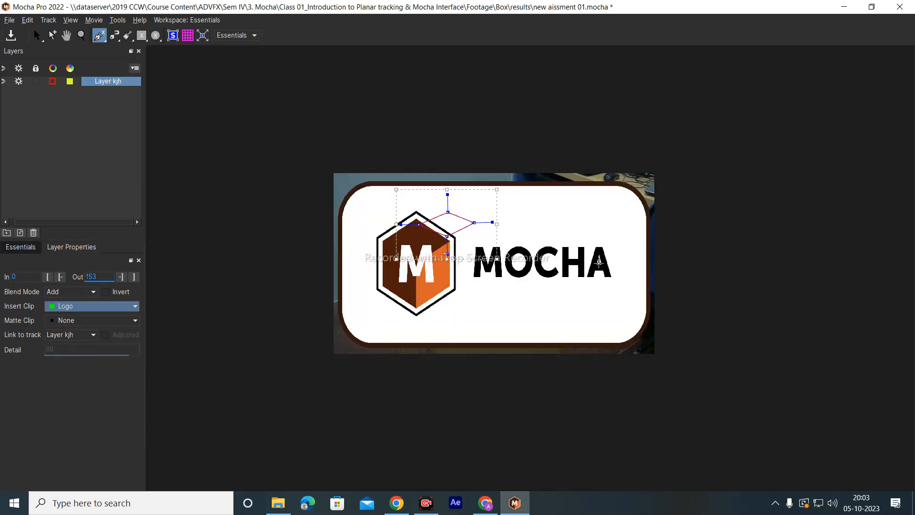
pyautogui.click(98, 320)
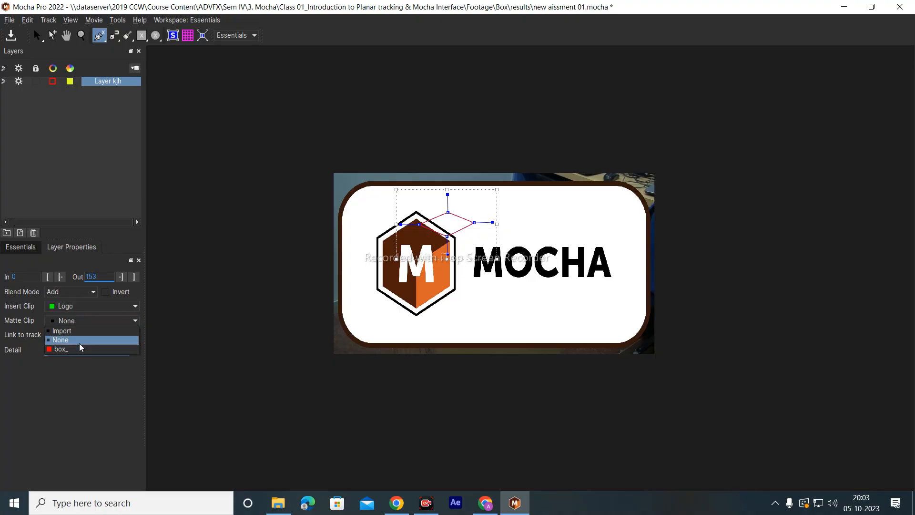
pyautogui.click(86, 348)
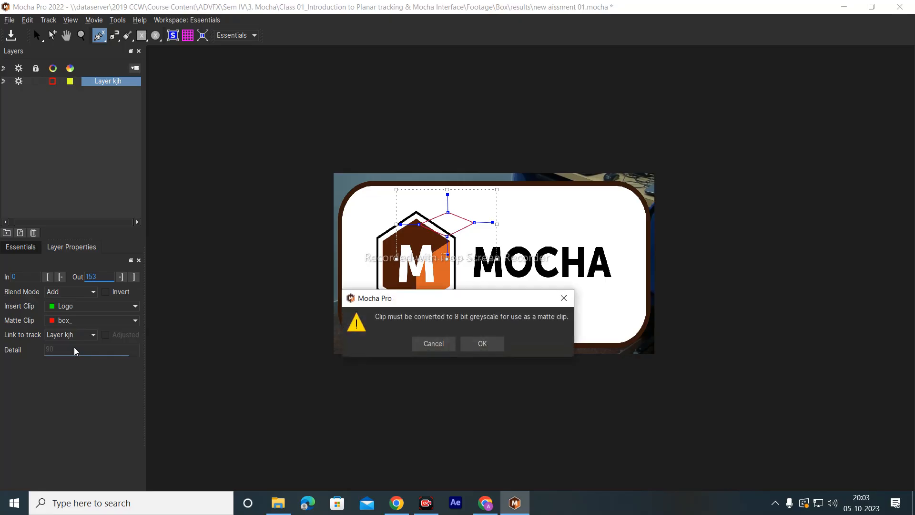
pyautogui.click(564, 297)
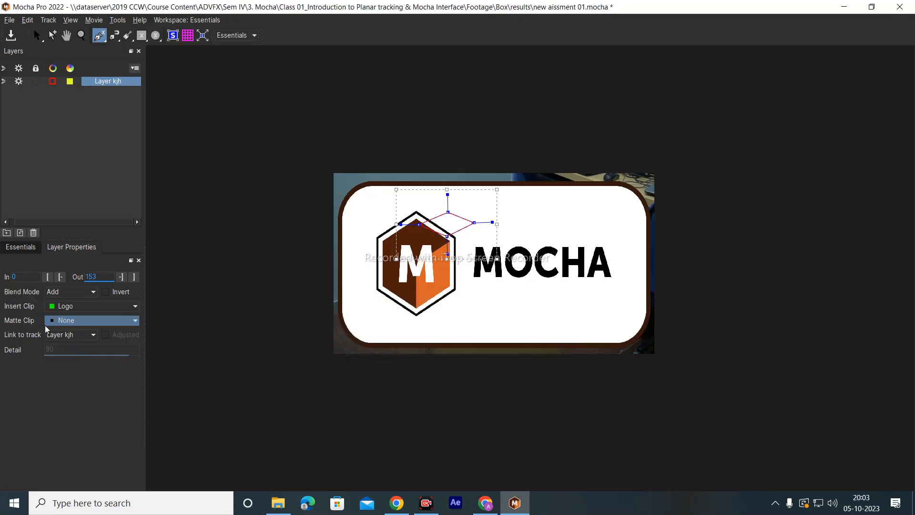
# Set Layer kjh's insert clip back to None and review the Blend Mode choices, keeping Add
pyautogui.click(73, 322)
pyautogui.click(78, 303)
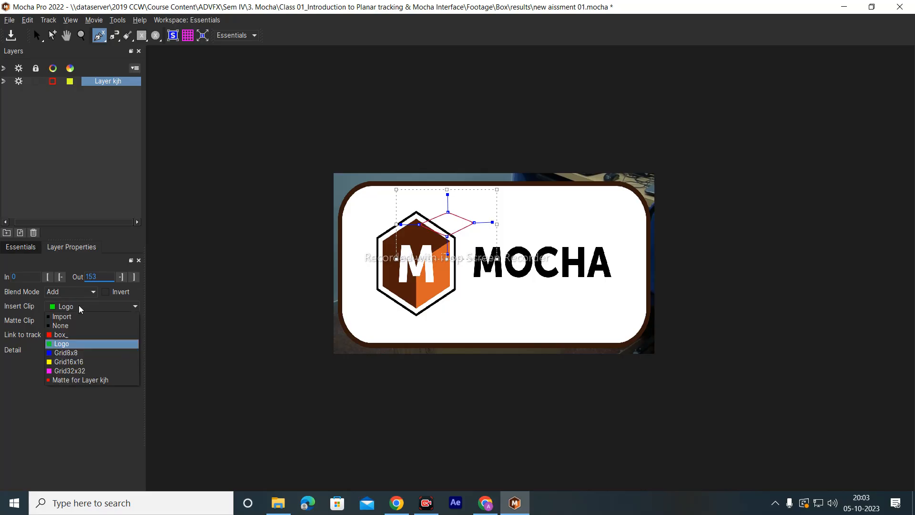
pyautogui.click(76, 325)
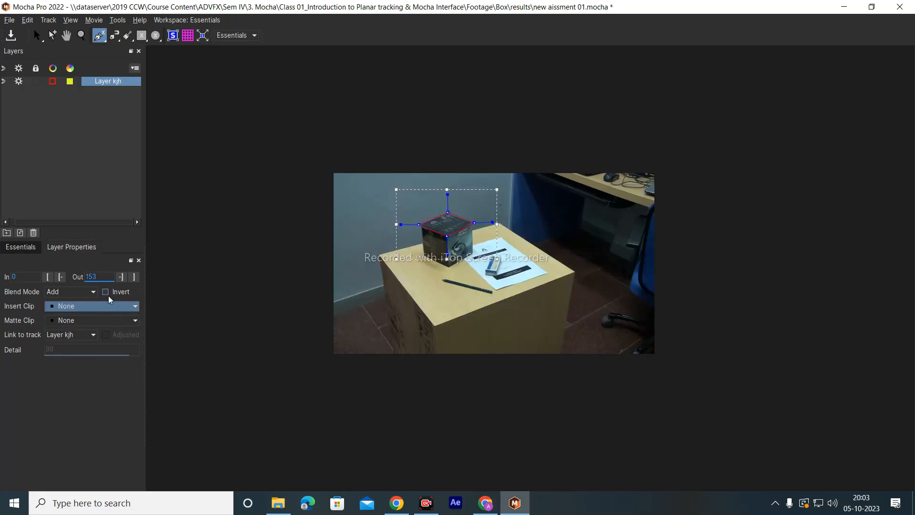
pyautogui.click(69, 293)
pyautogui.click(74, 300)
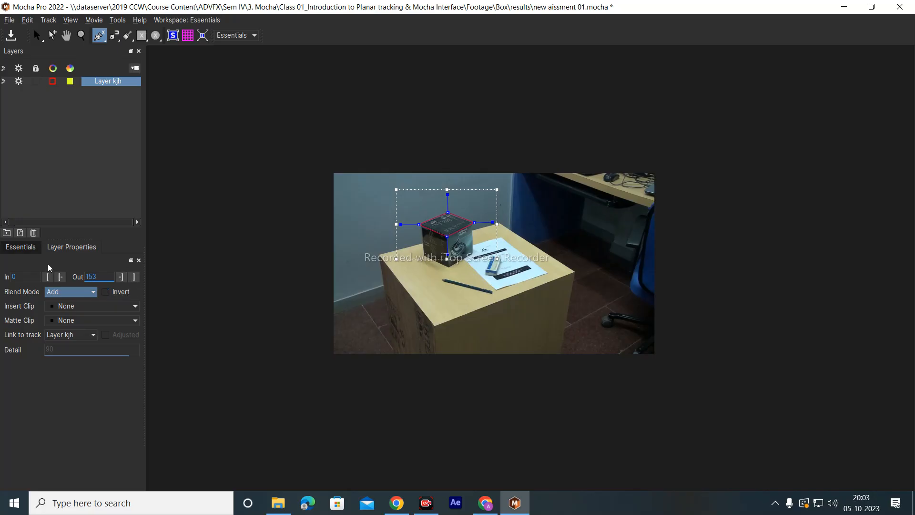
# Turn on the Trans, Scale, Rotate, Skew and Persp motion options in the Essentials settings
pyautogui.click(21, 246)
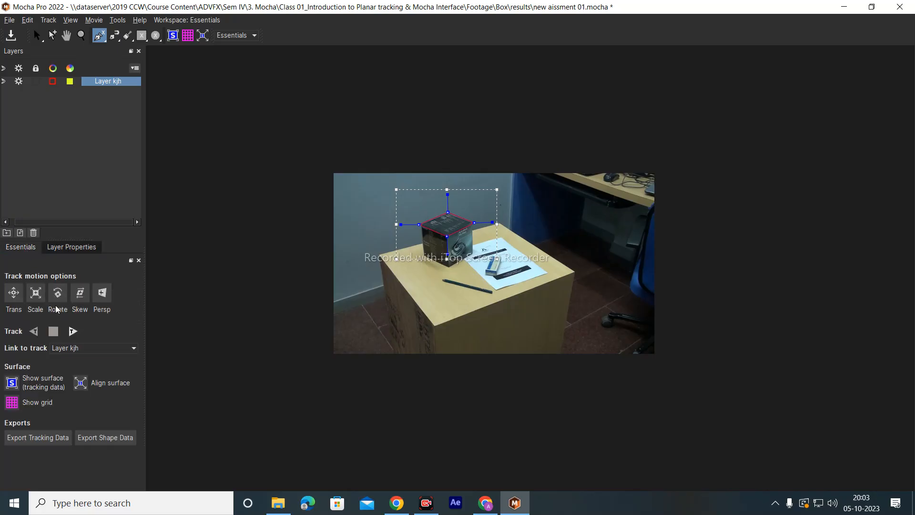
pyautogui.click(35, 294)
pyautogui.click(79, 293)
pyautogui.click(102, 293)
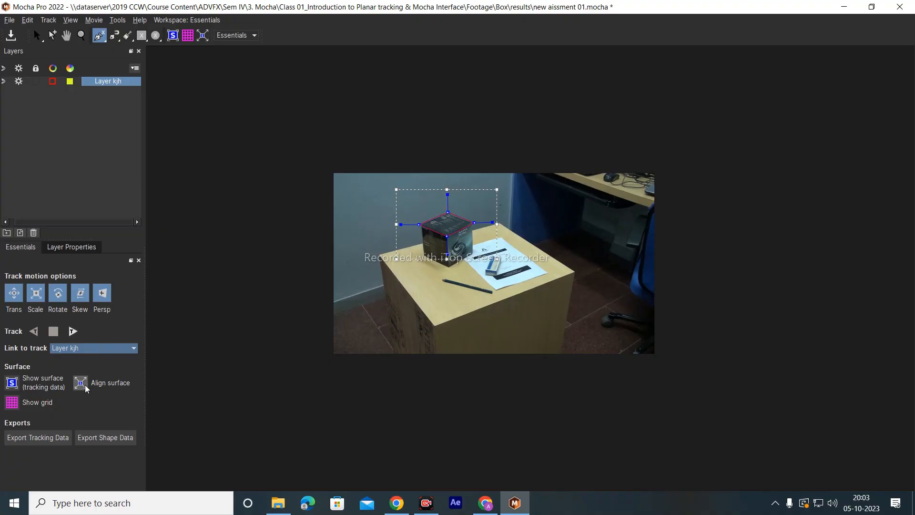
# Toggle the planar grid on and off several times, leaving it hidden
pyautogui.click(12, 403)
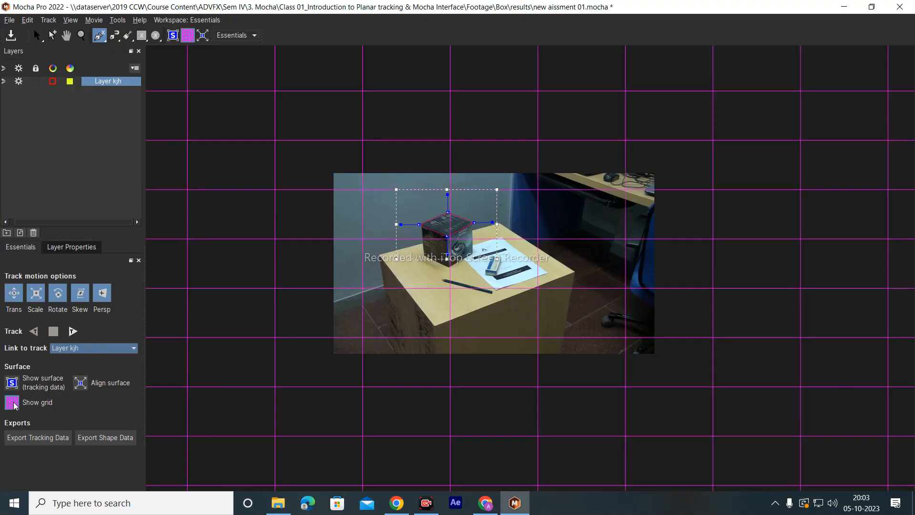
pyautogui.click(13, 403)
pyautogui.click(13, 403)
pyautogui.click(13, 403)
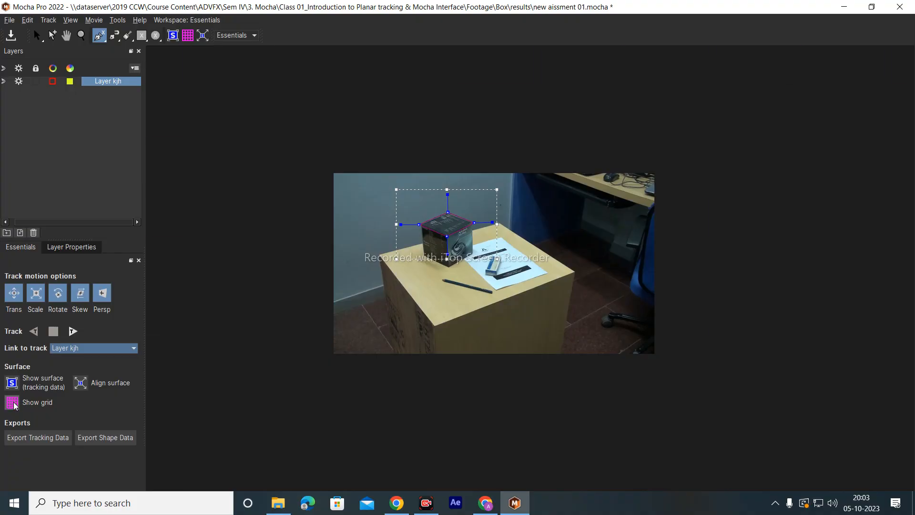
pyautogui.click(12, 403)
pyautogui.click(13, 403)
# Track Layer kjh forward to the last frame and inspect its spline closely on the box's top face
pyautogui.click(77, 330)
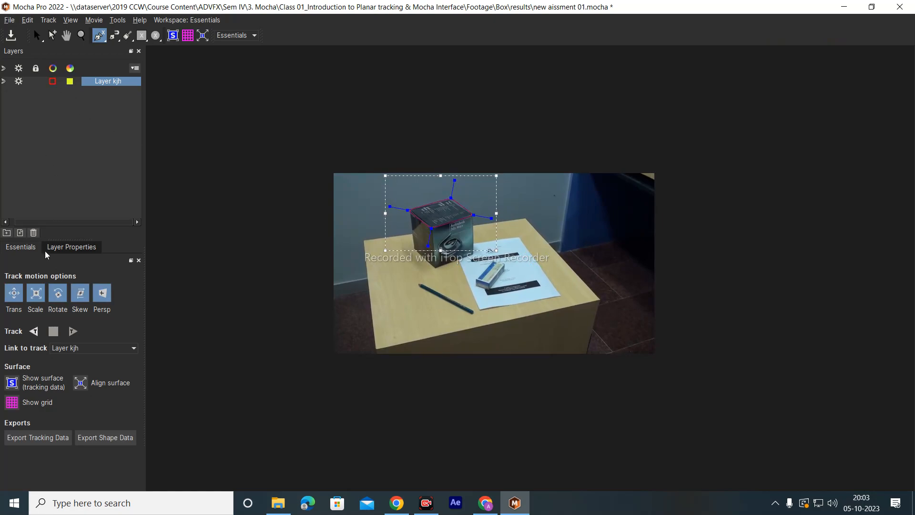
pyautogui.click(52, 35)
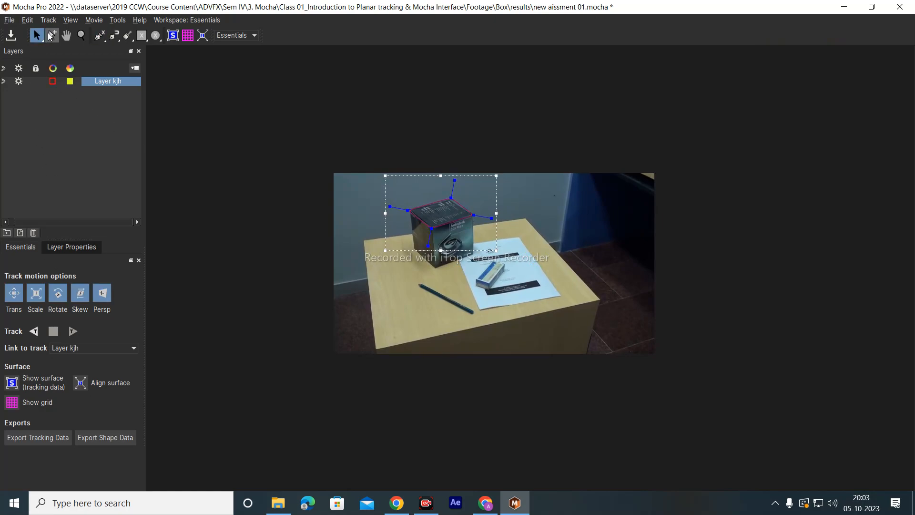
pyautogui.click(81, 35)
pyautogui.moveTo(445, 214); pyautogui.dragTo(297, 152)
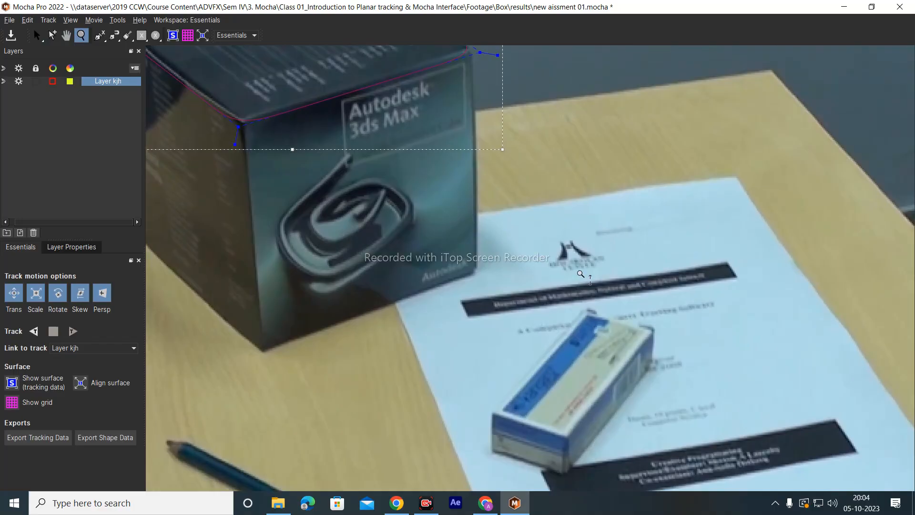
pyautogui.press('x')
pyautogui.moveTo(526, 202); pyautogui.dragTo(713, 400)
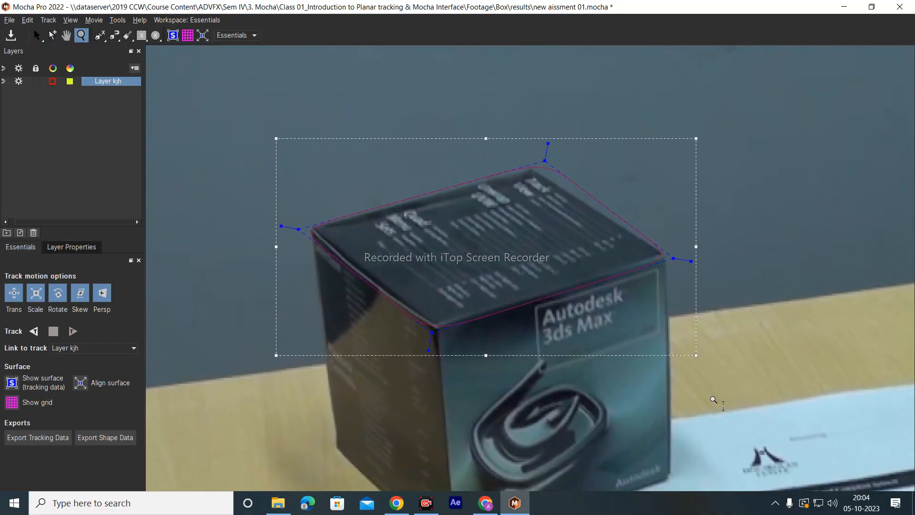
pyautogui.press('z')
# Switch to the Classic workspace and play the clip from the first frame, then stop and return to the start
pyautogui.click(236, 35)
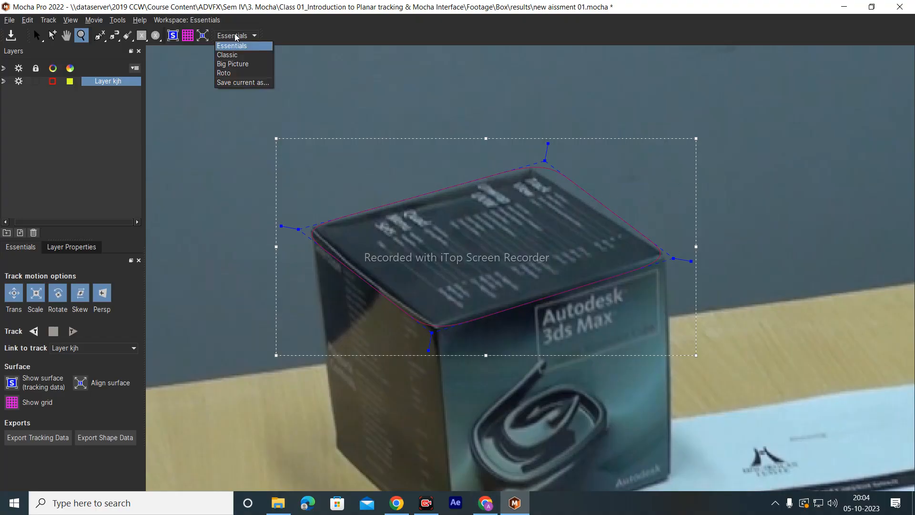
pyautogui.click(236, 55)
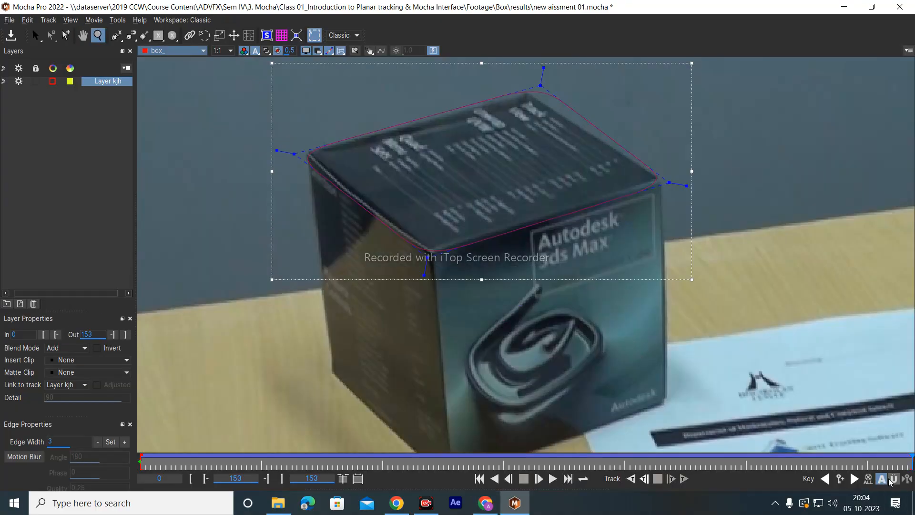
pyautogui.click(479, 479)
pyautogui.click(552, 479)
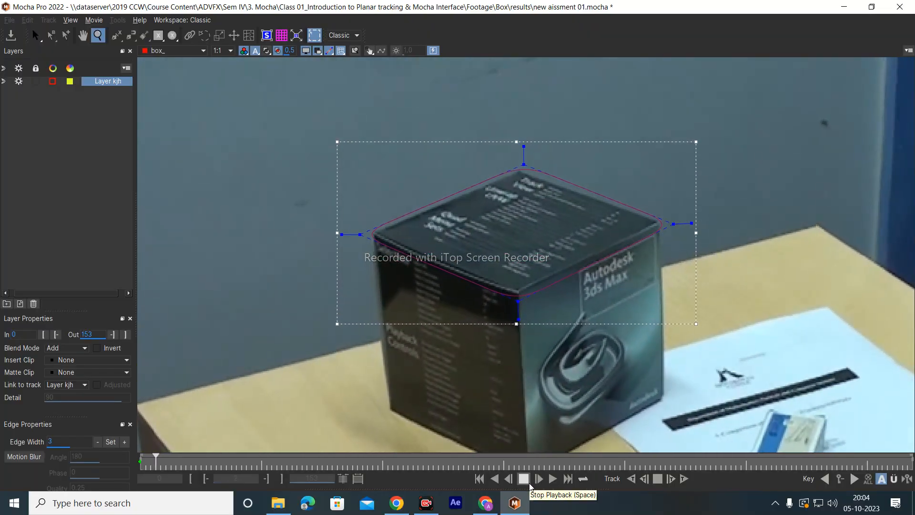
pyautogui.click(523, 478)
pyautogui.click(479, 478)
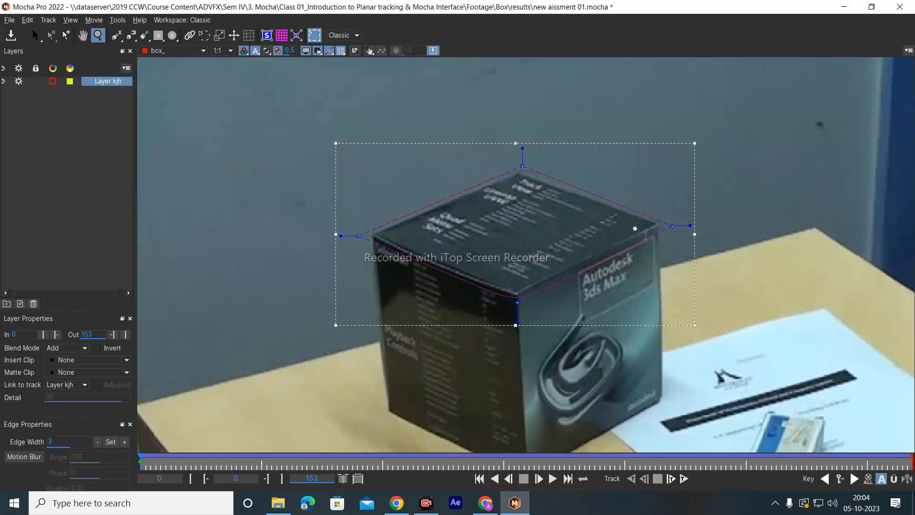
# Step forward to frame 3 and move the spline's right point onto the right corner of the box's top face
pyautogui.press('x')
pyautogui.moveTo(711, 247); pyautogui.dragTo(694, 255)
pyautogui.press('Right')
pyautogui.press('Right')
pyautogui.press('Right')
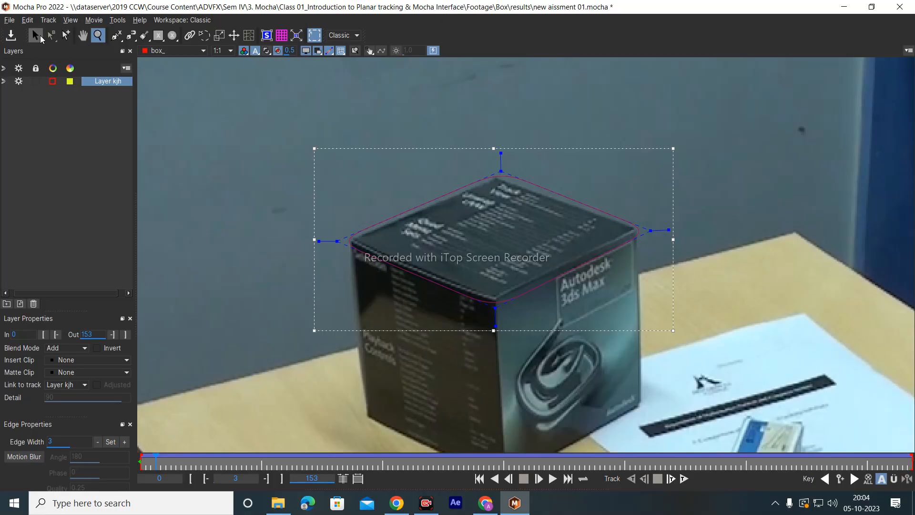
pyautogui.click(35, 34)
pyautogui.moveTo(649, 230); pyautogui.dragTo(672, 230)
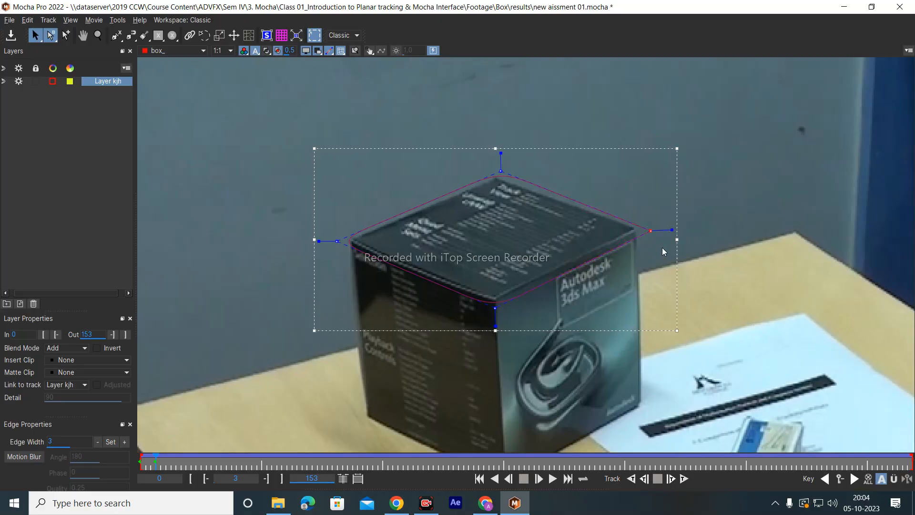
pyautogui.moveTo(651, 232); pyautogui.dragTo(637, 228)
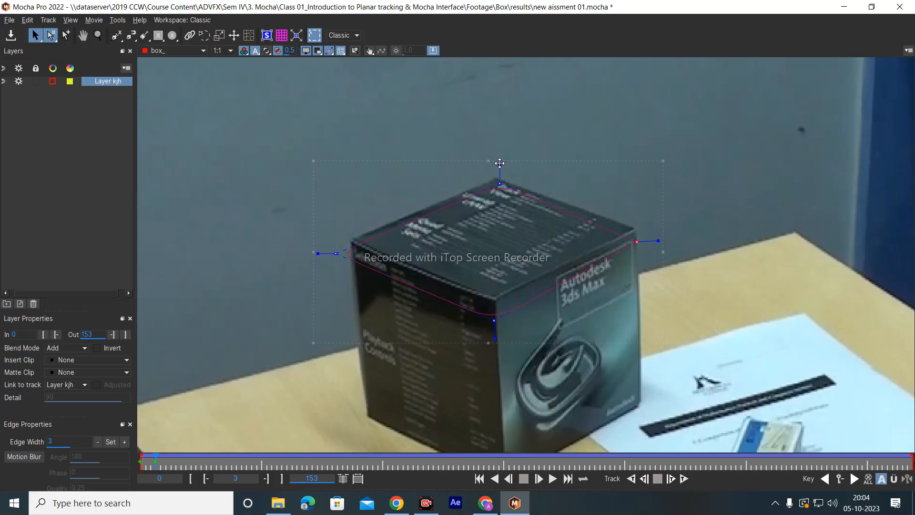
# Select all four spline points, sharpen their corners and shift the shape so its rear point meets the box's rear top corner
pyautogui.moveTo(678, 187); pyautogui.dragTo(296, 356)
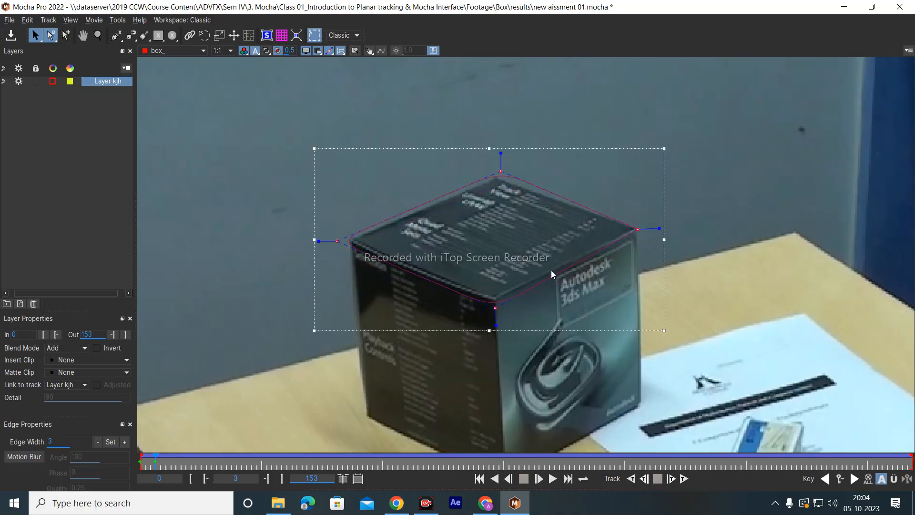
pyautogui.moveTo(660, 228); pyautogui.dragTo(659, 228)
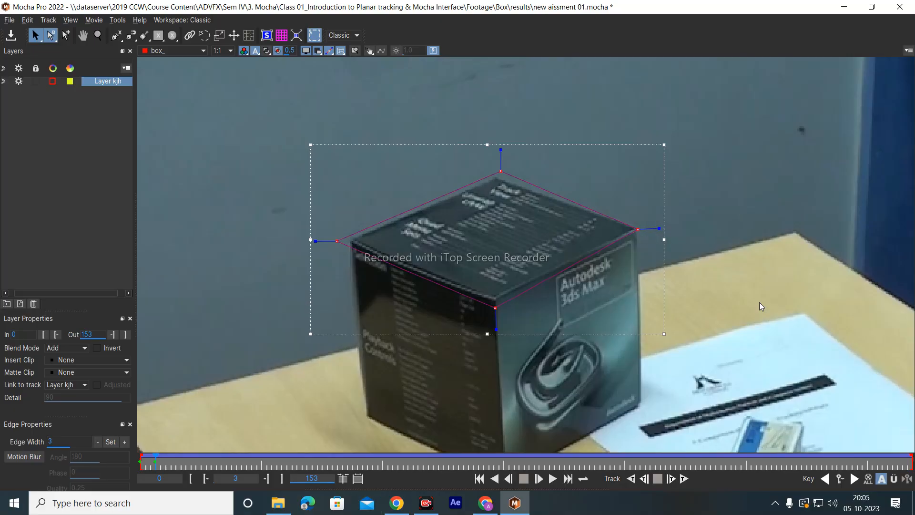
pyautogui.moveTo(500, 171); pyautogui.dragTo(497, 176)
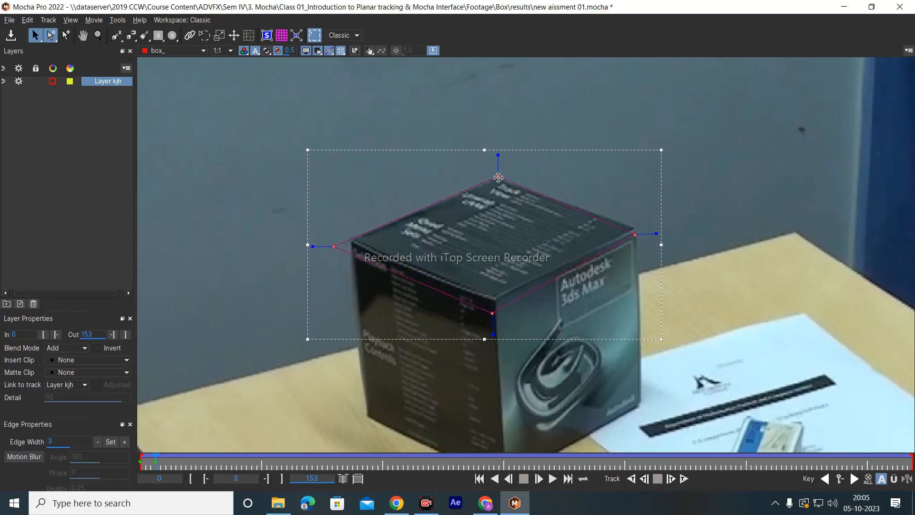
# Adjust the four spline points individually so the shape fits the corners of the box's top face
pyautogui.click(485, 318)
pyautogui.click(492, 313)
pyautogui.moveTo(492, 313); pyautogui.dragTo(498, 300)
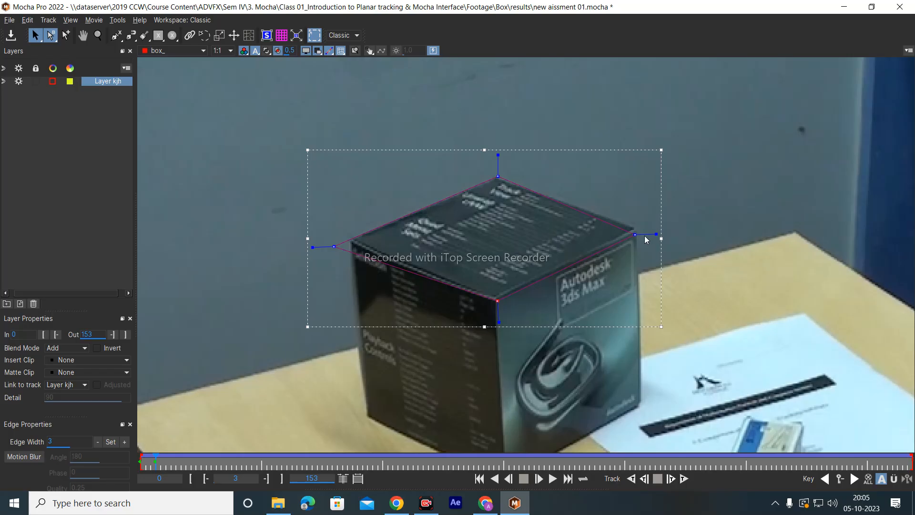
pyautogui.moveTo(634, 234); pyautogui.dragTo(637, 230)
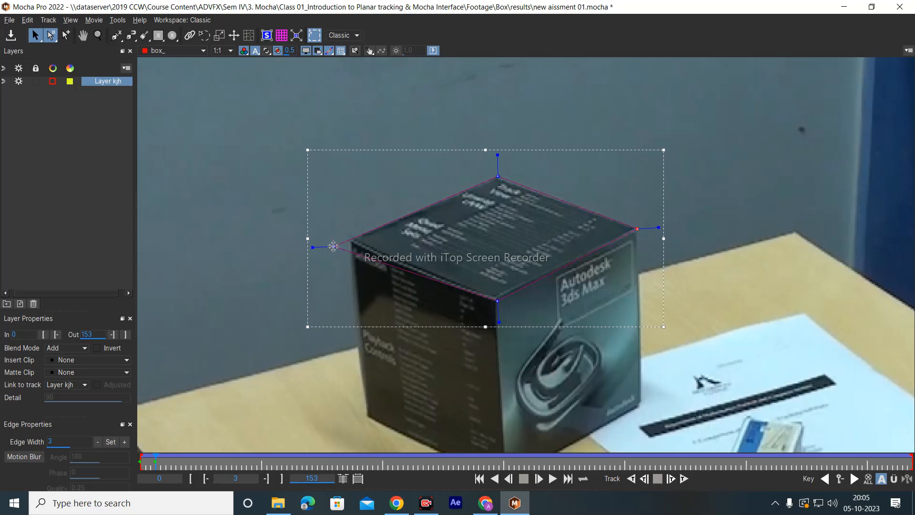
pyautogui.moveTo(333, 245); pyautogui.dragTo(350, 240)
pyautogui.moveTo(496, 302); pyautogui.dragTo(493, 302)
pyautogui.moveTo(349, 240); pyautogui.dragTo(349, 241)
pyautogui.moveTo(498, 177); pyautogui.dragTo(495, 176)
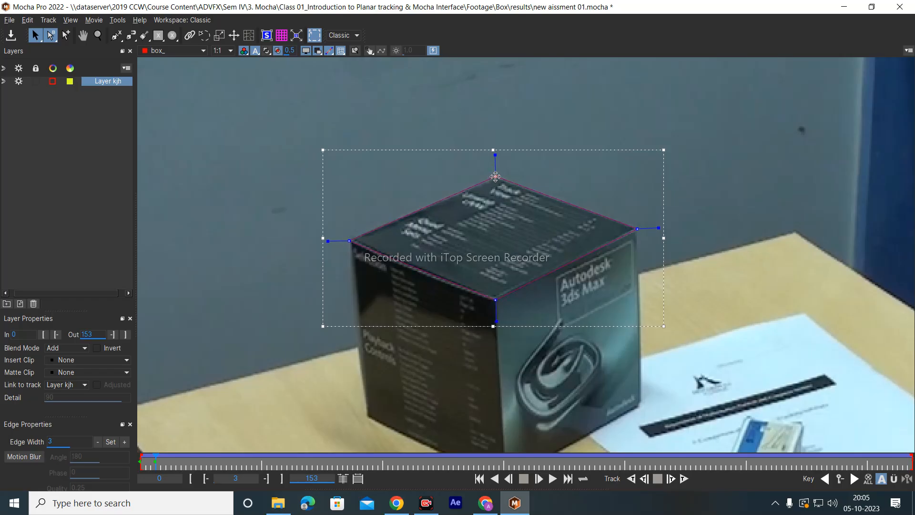
# Set the matte colour opacity to 0.1 and toggle the planar grid on and off, leaving it hidden
pyautogui.click(285, 39)
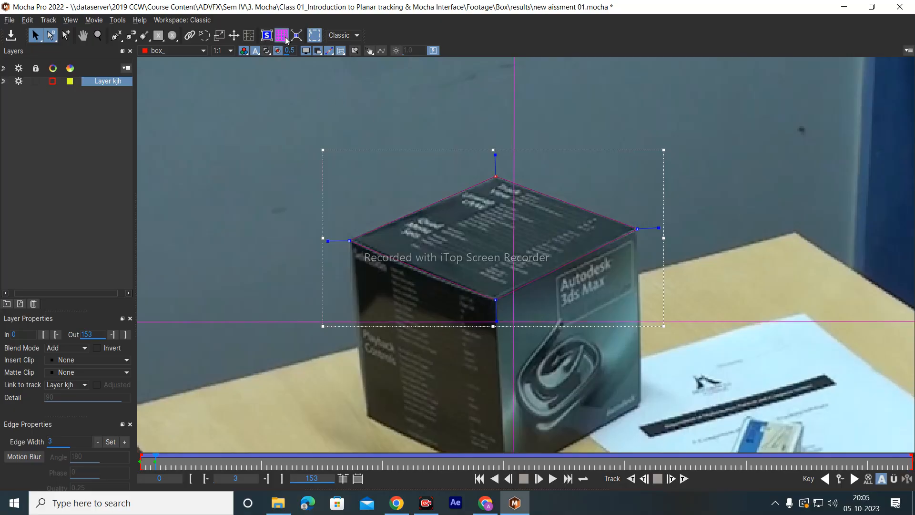
pyautogui.click(279, 35)
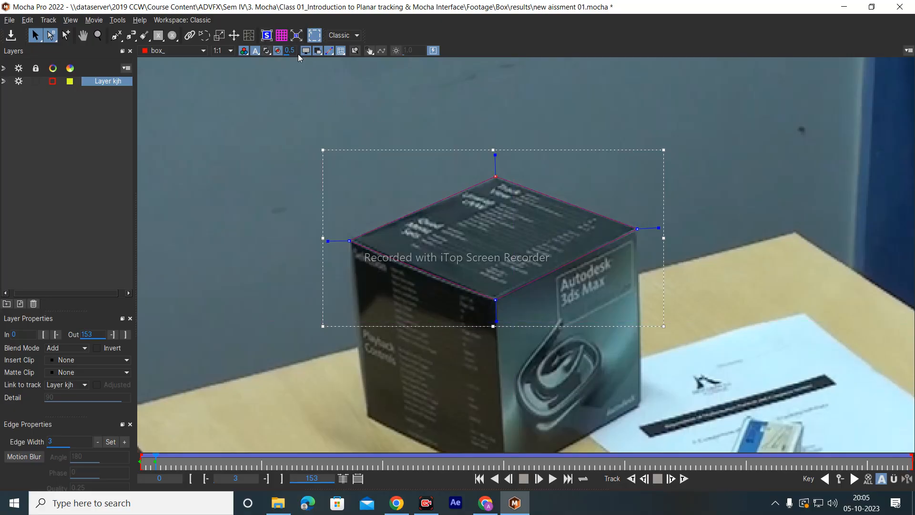
pyautogui.doubleClick(287, 51)
pyautogui.write('0.1')
pyautogui.click(282, 37)
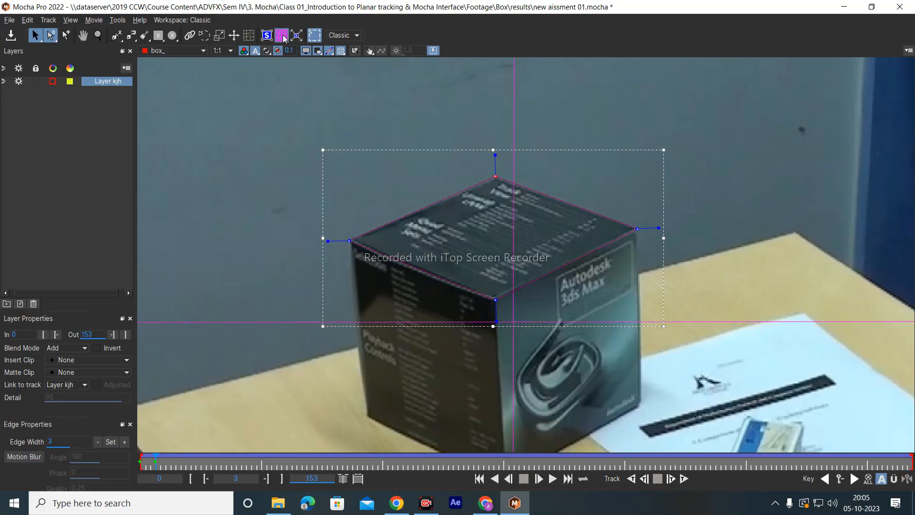
pyautogui.click(283, 37)
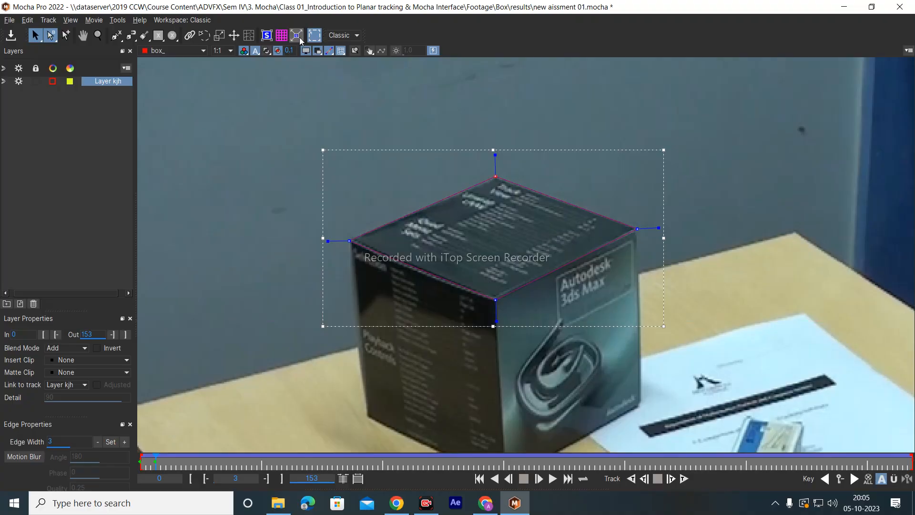
# Hide the transform bounding box, show the planar grid and check the spline frame by frame up to frame 11
pyautogui.click(315, 36)
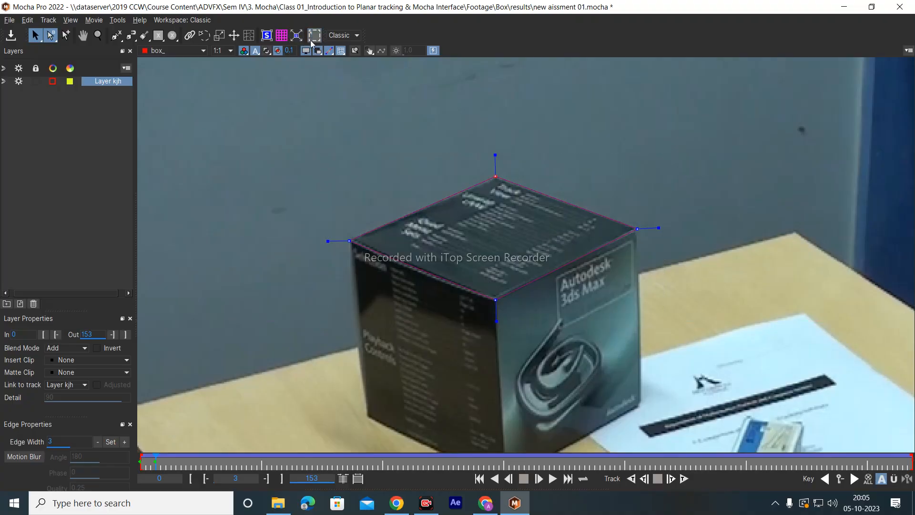
pyautogui.click(281, 36)
pyautogui.press('Right')
pyautogui.press('Right')
pyautogui.press('Right')
pyautogui.press('Right')
pyautogui.press('Right')
pyautogui.press('Right')
pyautogui.press('Right')
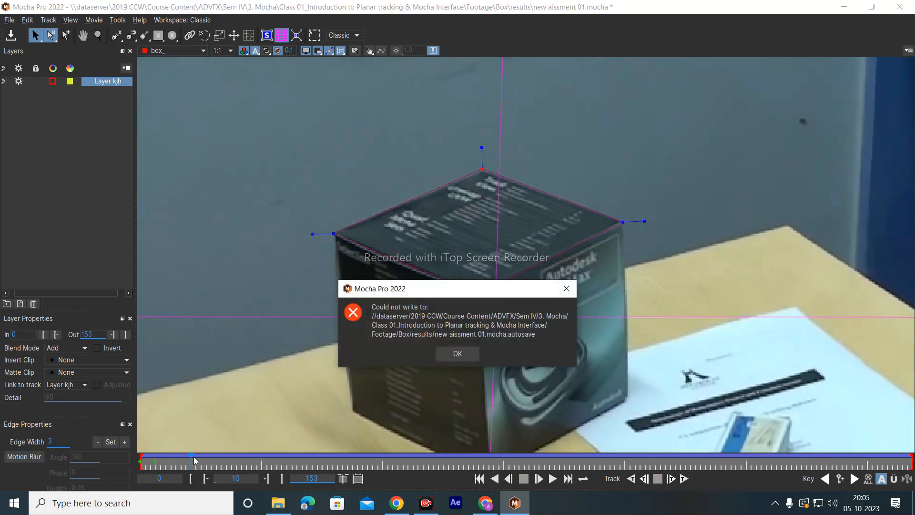
pyautogui.click(567, 288)
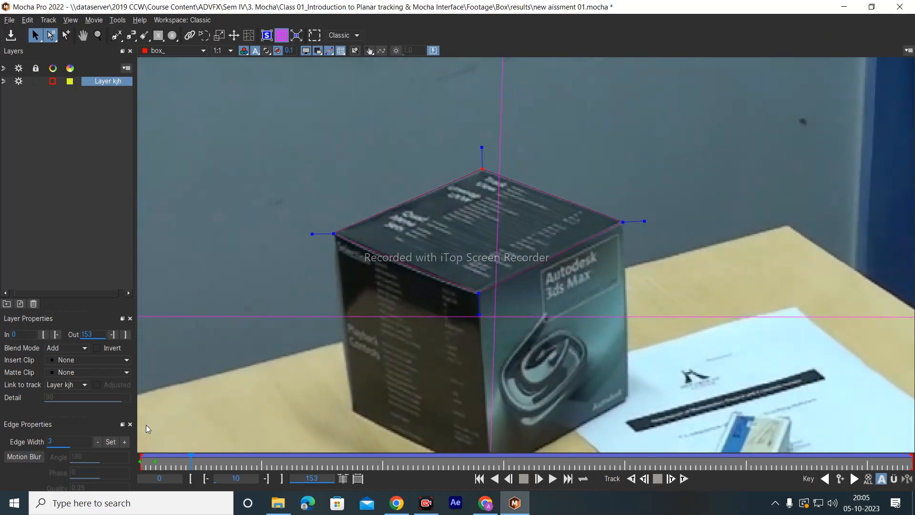
pyautogui.click(195, 456)
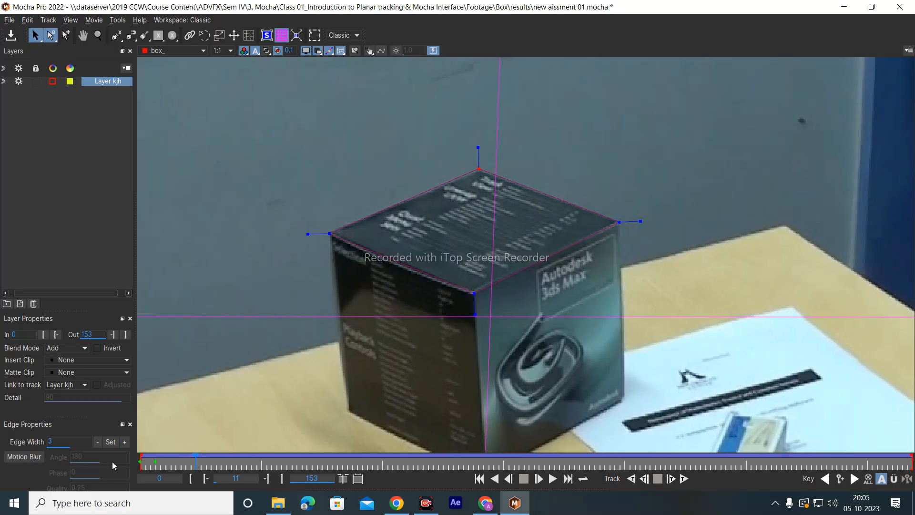
# Return to the first frame and track Layer kjh forward through the whole clip again
pyautogui.click(478, 479)
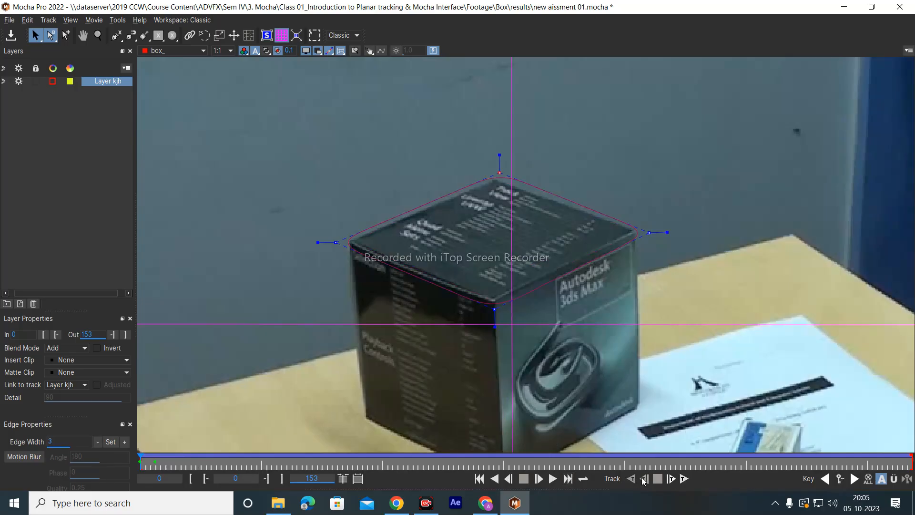
pyautogui.click(684, 479)
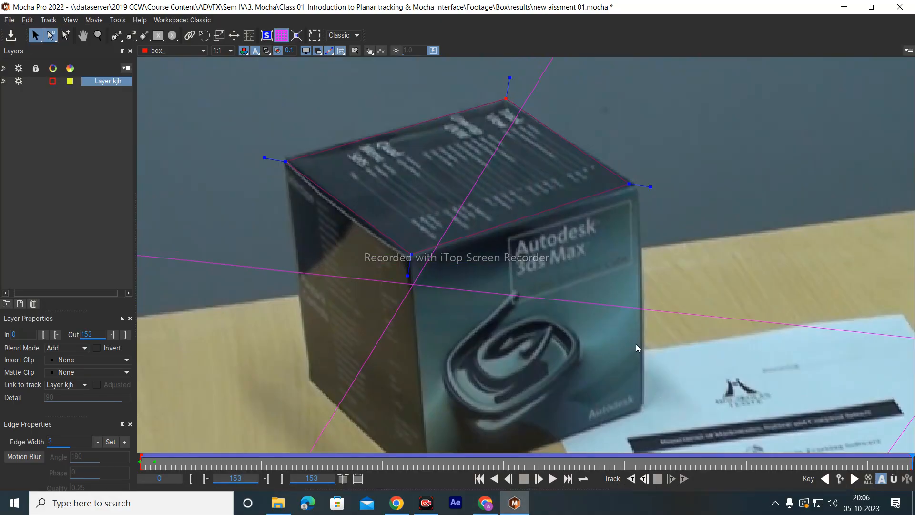
# Switch the workspace to Essentials and return it to Classic
pyautogui.click(357, 36)
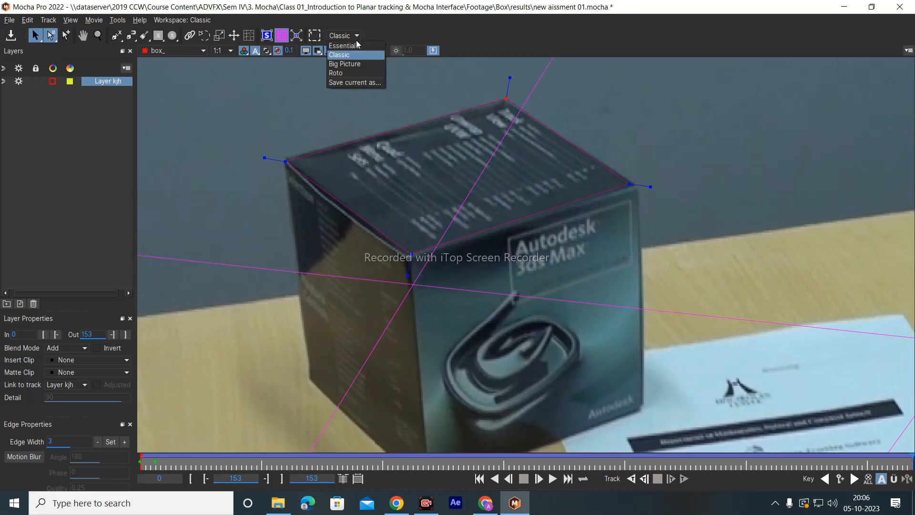
pyautogui.click(348, 46)
pyautogui.click(241, 37)
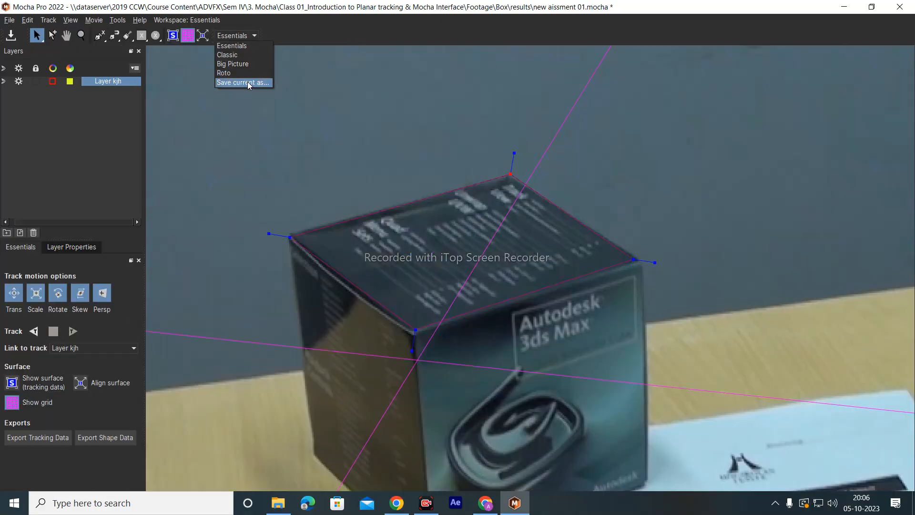
pyautogui.click(228, 55)
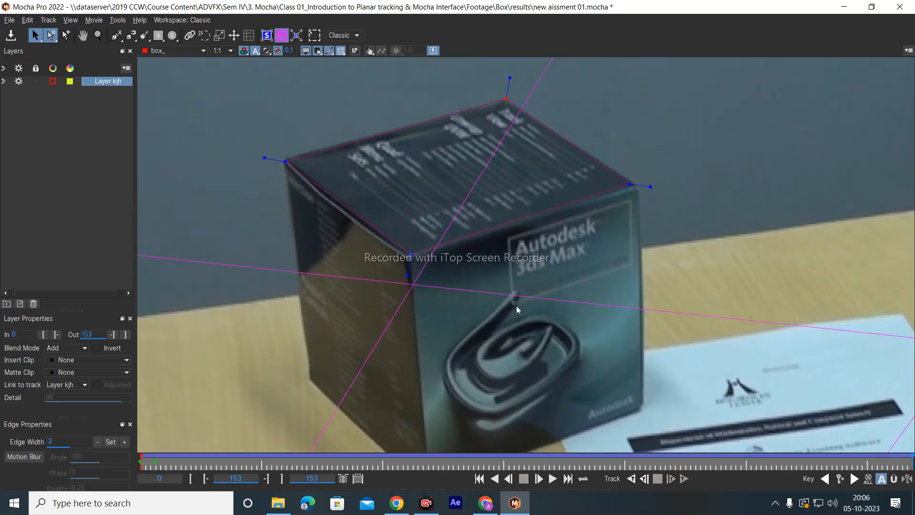
# Hide the planar grid, check the box-top spline over the last frames and deselect its layer
pyautogui.click(283, 35)
pyautogui.press('Left')
pyautogui.press('Left')
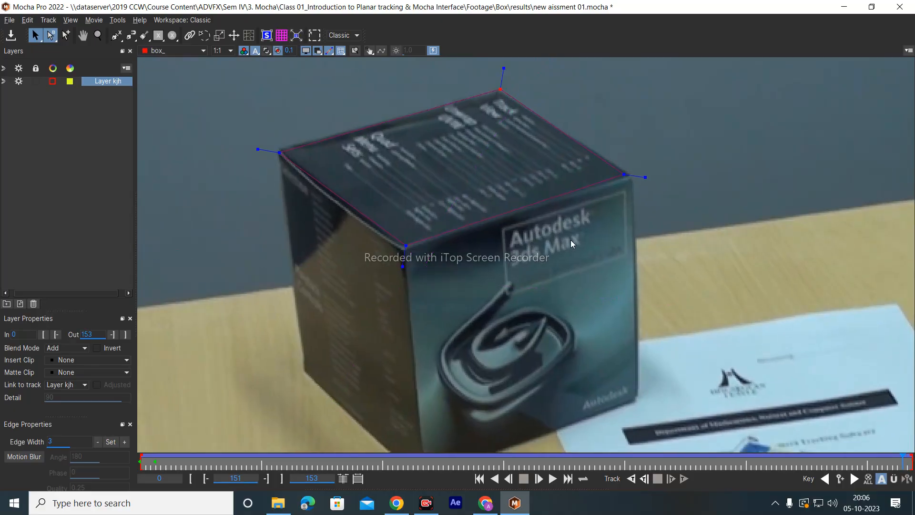
pyautogui.press('Right')
pyautogui.press('Right')
pyautogui.click(55, 154)
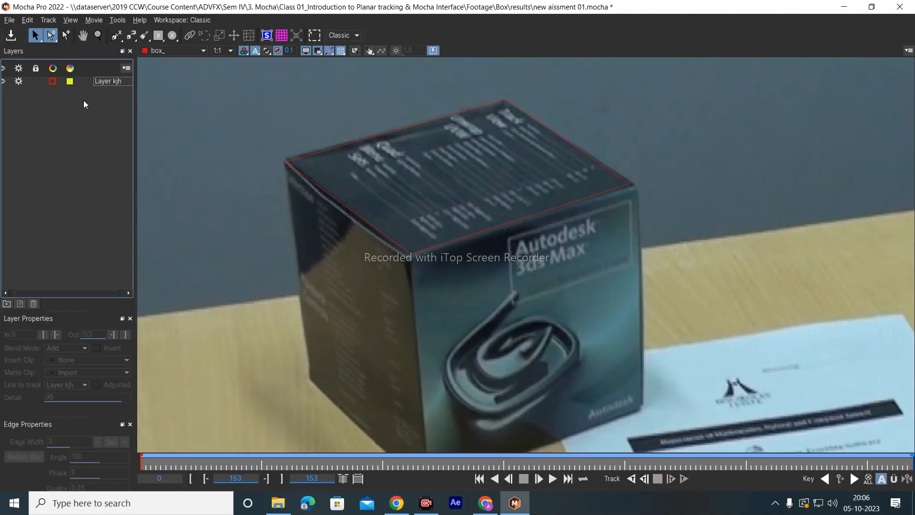
pyautogui.click(117, 37)
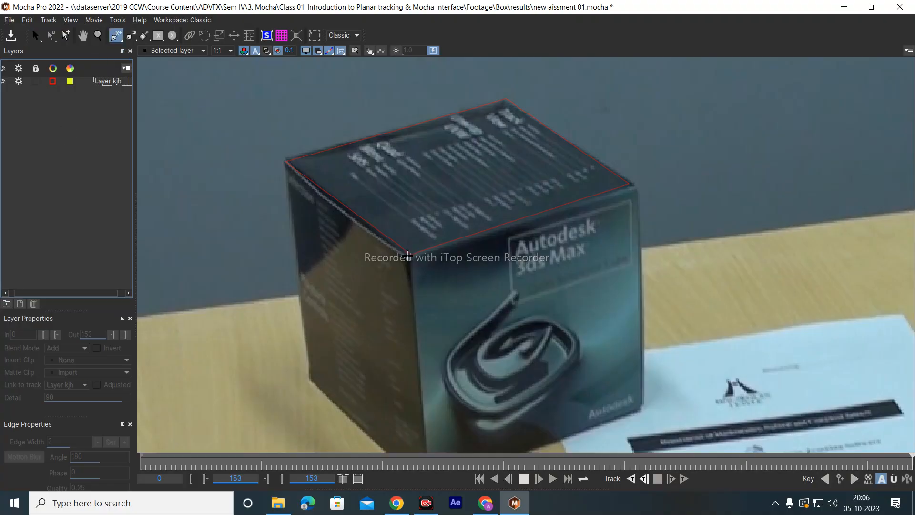
pyautogui.click(408, 256)
pyautogui.click(633, 187)
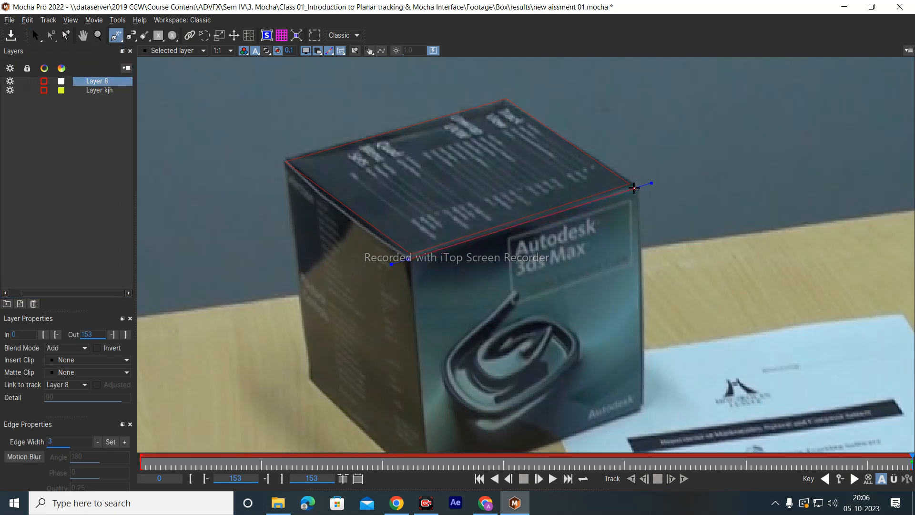
pyautogui.click(643, 416)
pyautogui.moveTo(643, 415); pyautogui.dragTo(640, 403)
pyautogui.hotkey('ctrl', 'z')
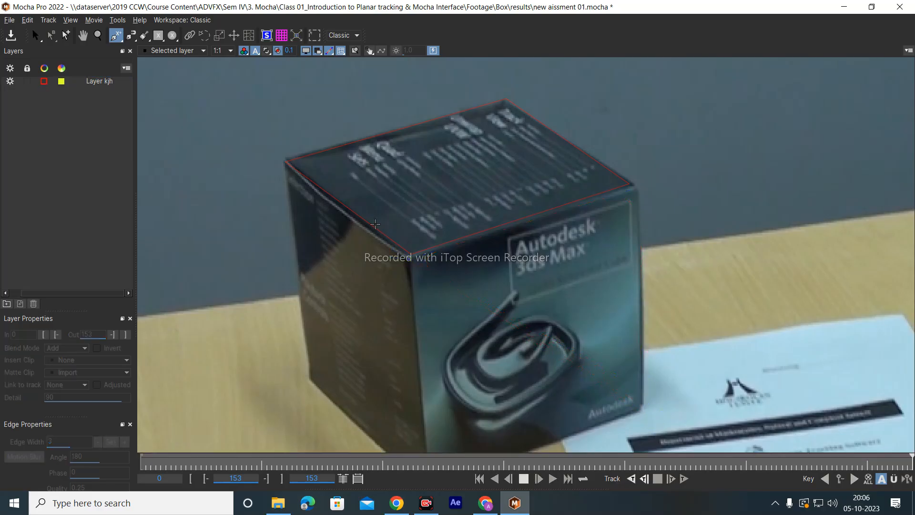
# Draw a closed X-spline slightly outside the four corners of the box's Autodesk 3ds Max face on frame 153
pyautogui.click(382, 250)
pyautogui.click(526, 212)
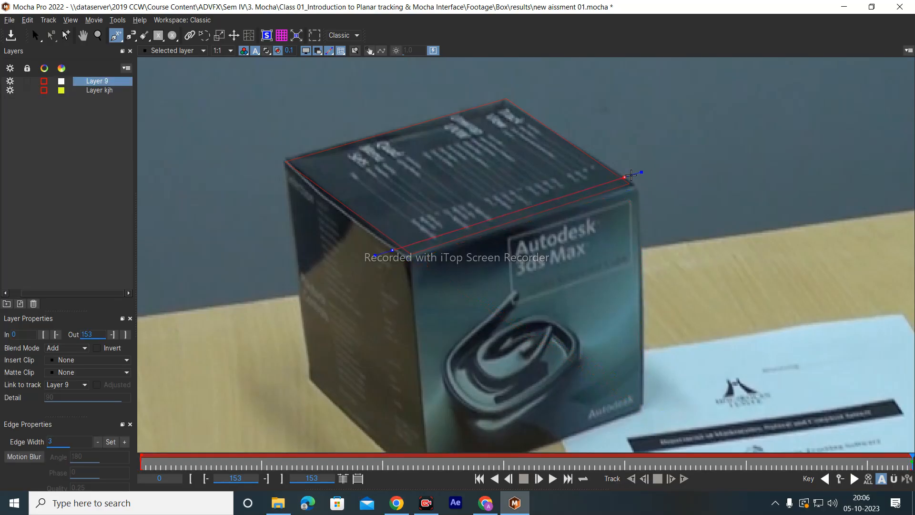
pyautogui.click(647, 428)
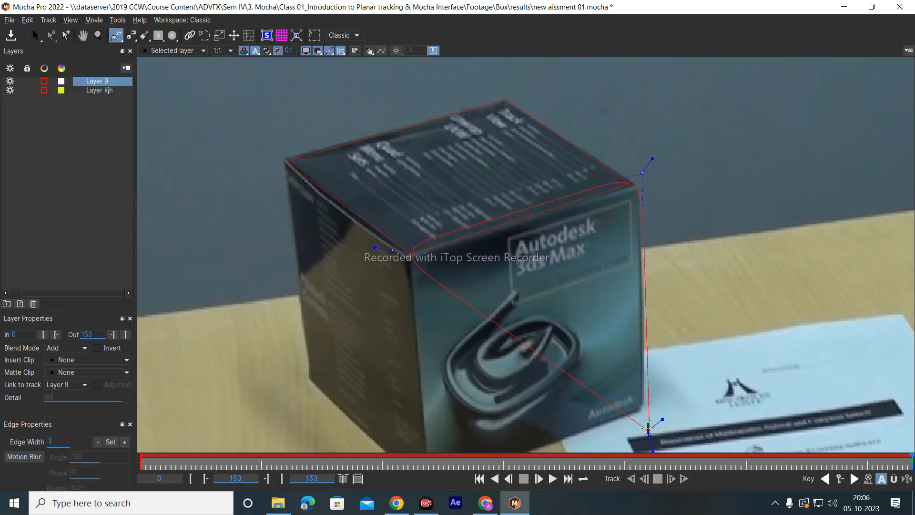
pyautogui.moveTo(576, 362); pyautogui.dragTo(632, 225)
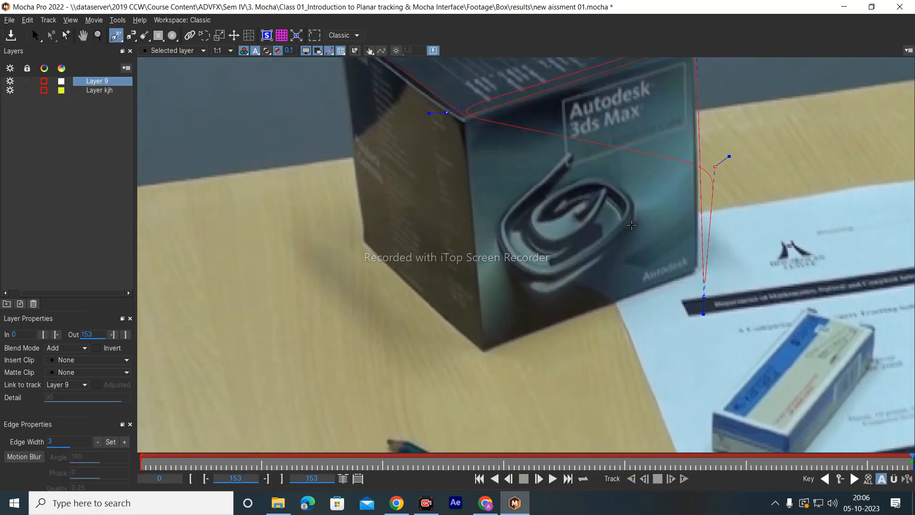
pyautogui.click(473, 368)
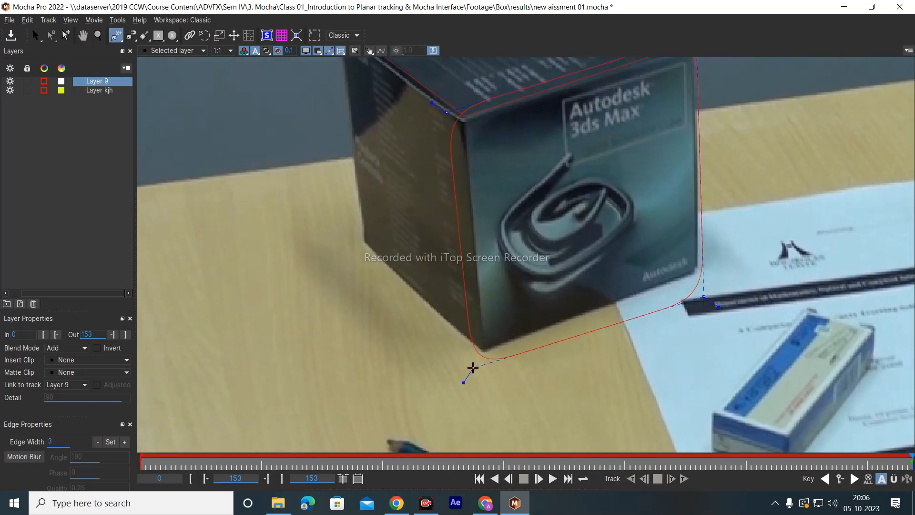
pyautogui.click(470, 372)
pyautogui.rightClick(532, 335)
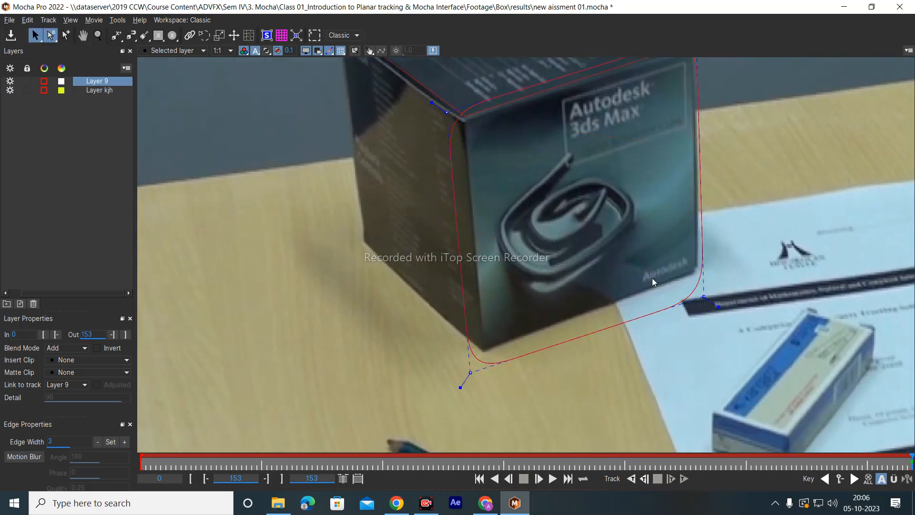
# Refine the face spline by repositioning its two lower corners and its upper-right corner closer around the box face
pyautogui.moveTo(653, 281); pyautogui.dragTo(617, 312)
pyautogui.moveTo(666, 334); pyautogui.dragTo(671, 316)
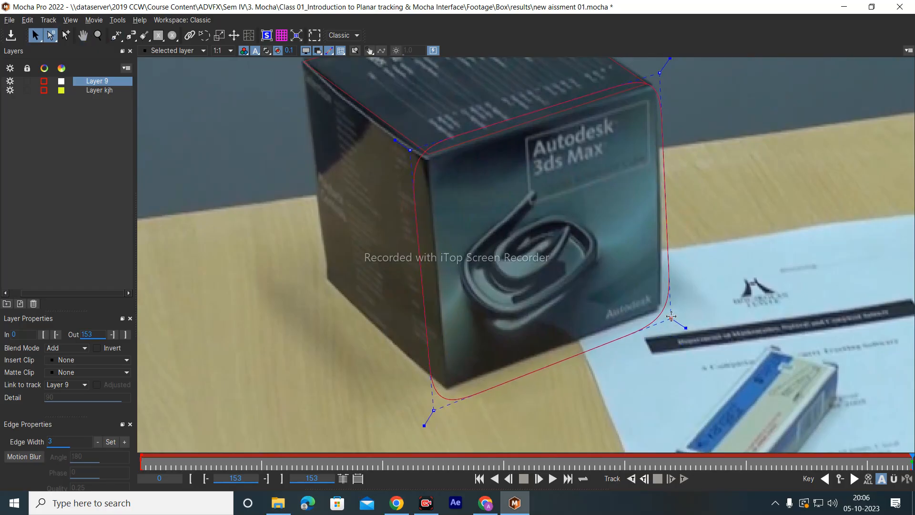
pyautogui.moveTo(433, 409); pyautogui.dragTo(433, 405)
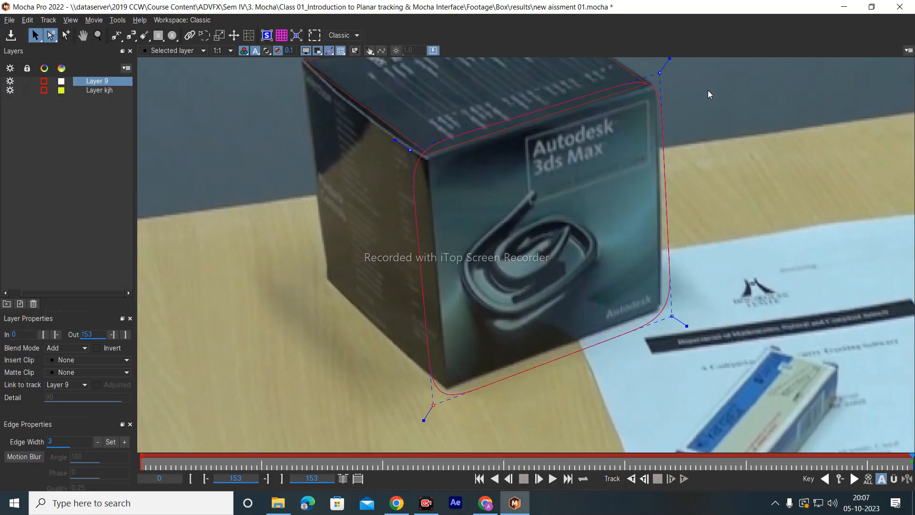
pyautogui.moveTo(659, 73); pyautogui.dragTo(667, 72)
pyautogui.press('x')
pyautogui.moveTo(548, 225); pyautogui.dragTo(505, 211)
pyautogui.press('s')
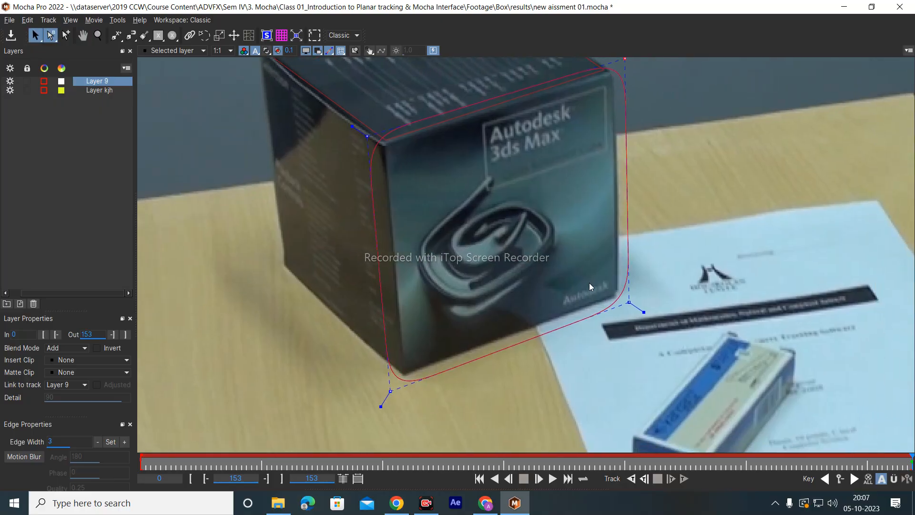
# Try to fit the face spline's upper-right corner to the box by hand on the first frame
pyautogui.click(480, 479)
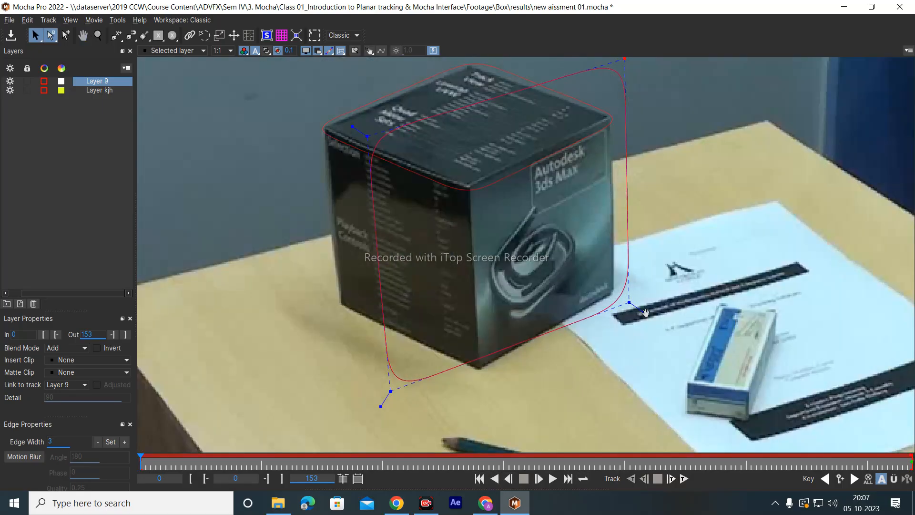
pyautogui.moveTo(645, 312); pyautogui.dragTo(600, 324)
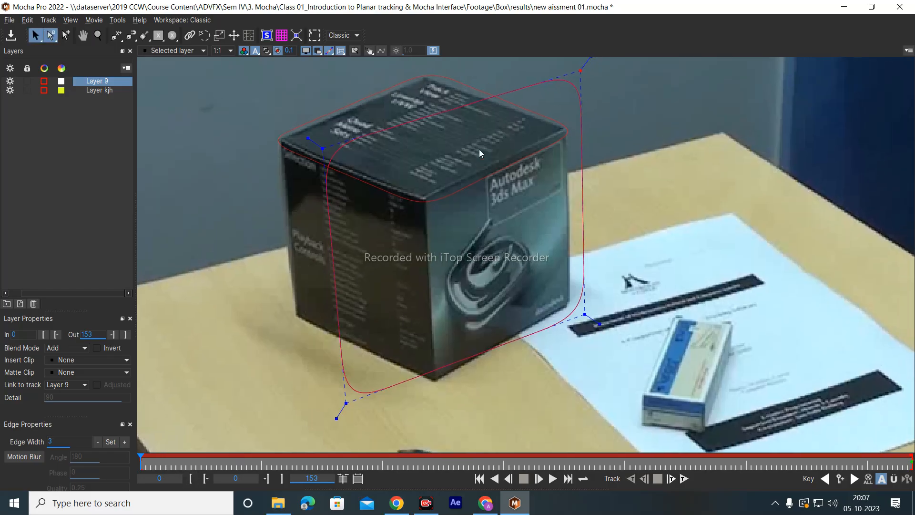
pyautogui.moveTo(581, 73); pyautogui.dragTo(584, 114)
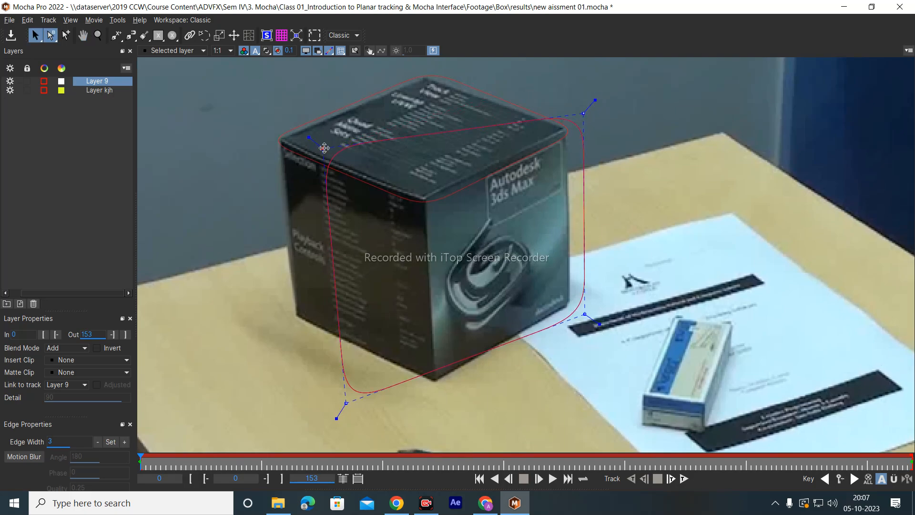
# Track the face layer backwards from the last frame and play back the clip to check the track
pyautogui.press('End')
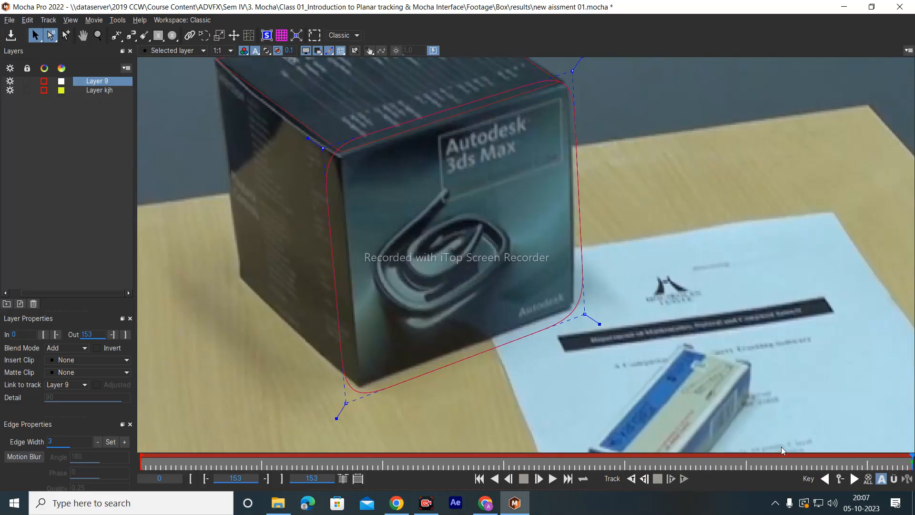
pyautogui.click(633, 479)
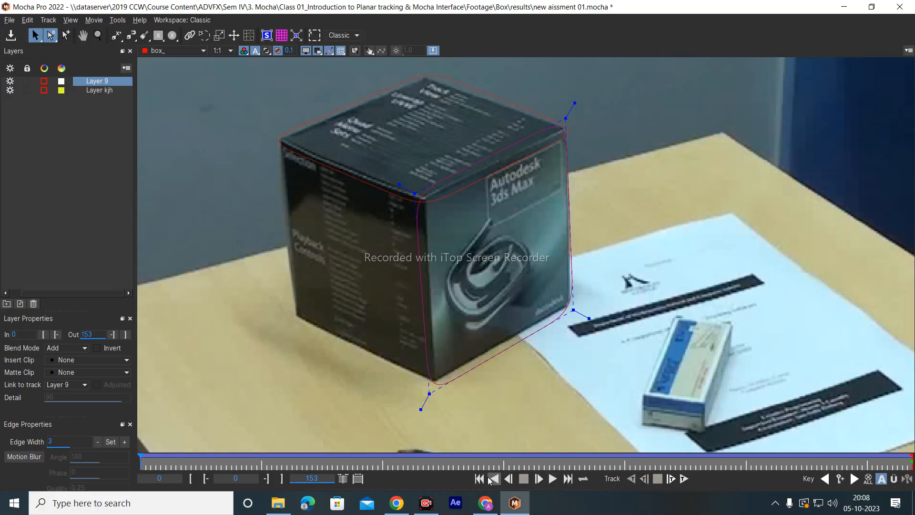
pyautogui.click(552, 479)
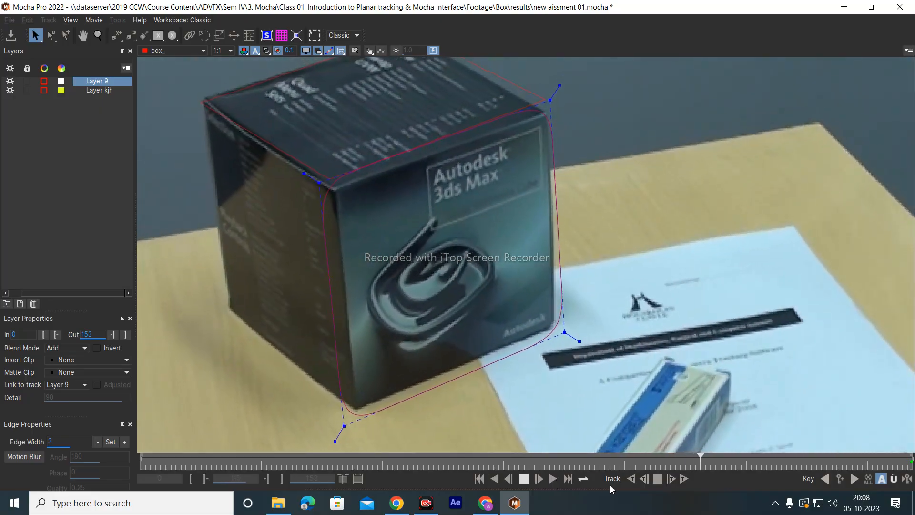
pyautogui.click(524, 479)
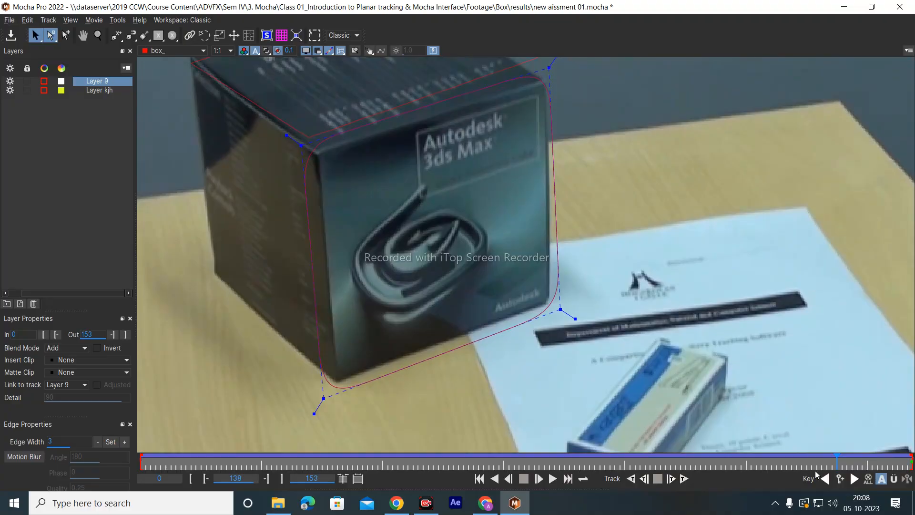
# On the first frame, with no layer selected, draw a closed X-spline around the four corners of the tabletop
pyautogui.click(480, 478)
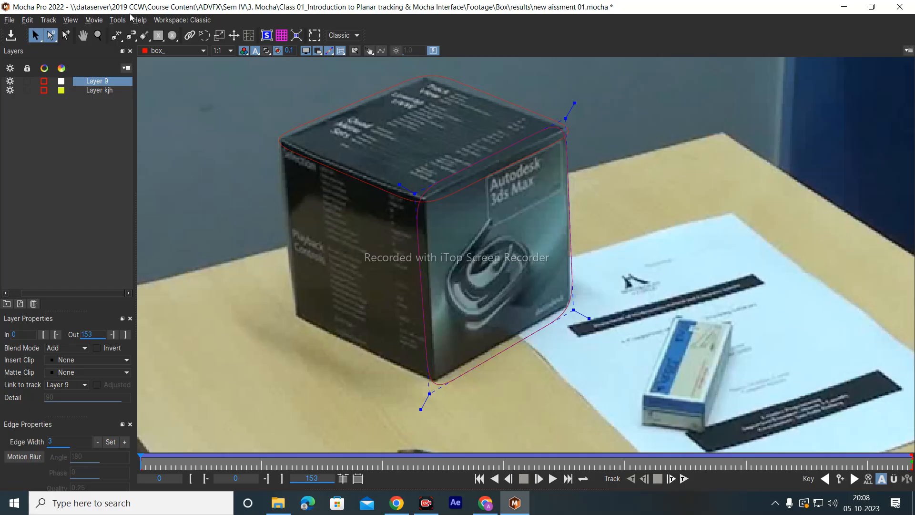
pyautogui.click(101, 38)
pyautogui.moveTo(643, 310); pyautogui.dragTo(649, 225)
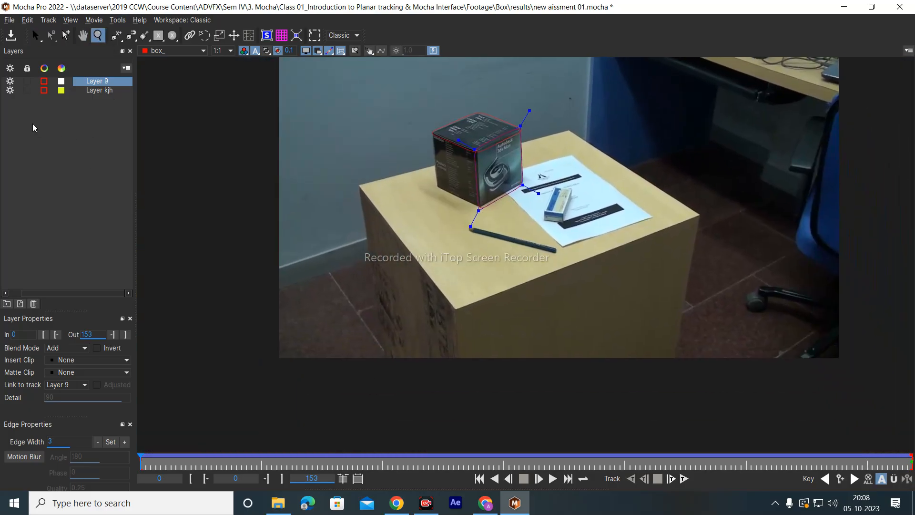
pyautogui.click(88, 108)
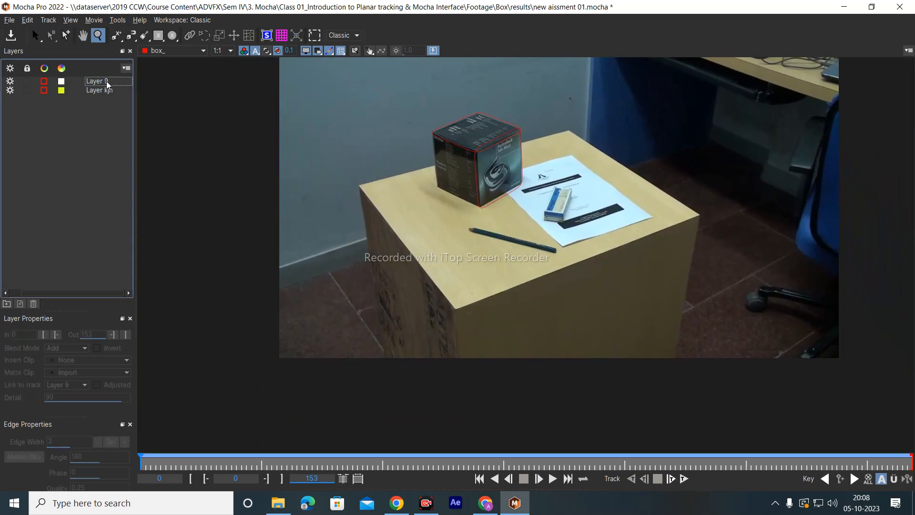
pyautogui.click(116, 35)
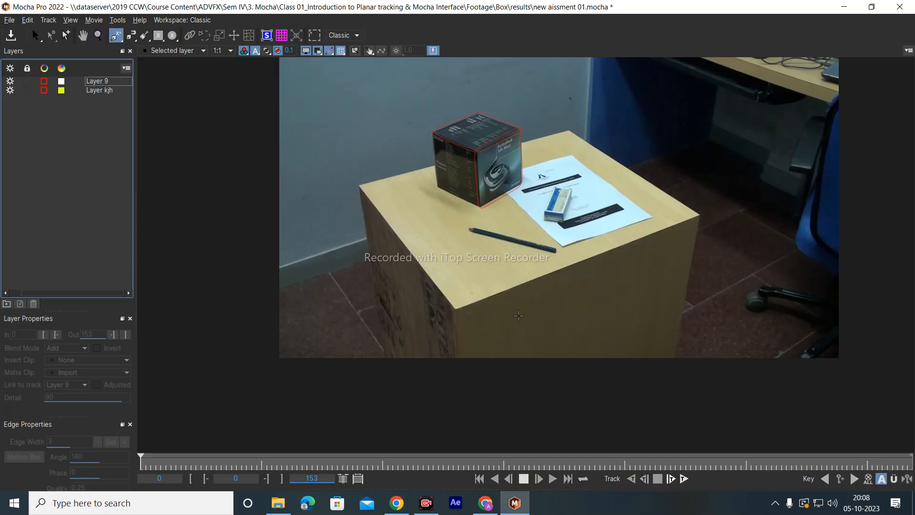
pyautogui.click(360, 186)
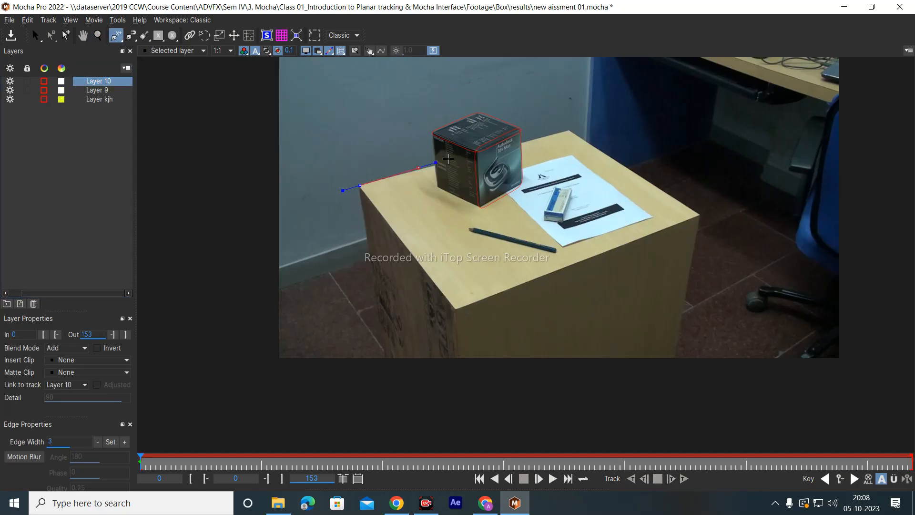
pyautogui.click(568, 128)
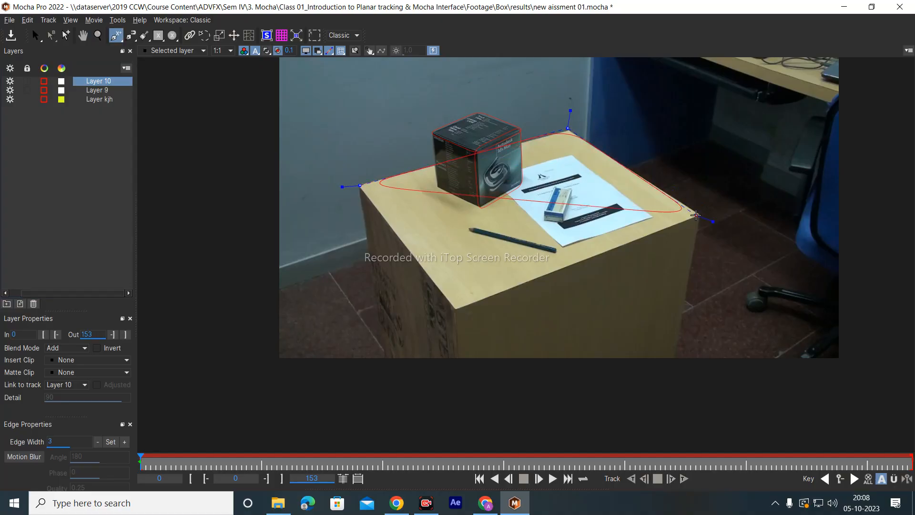
pyautogui.click(719, 227)
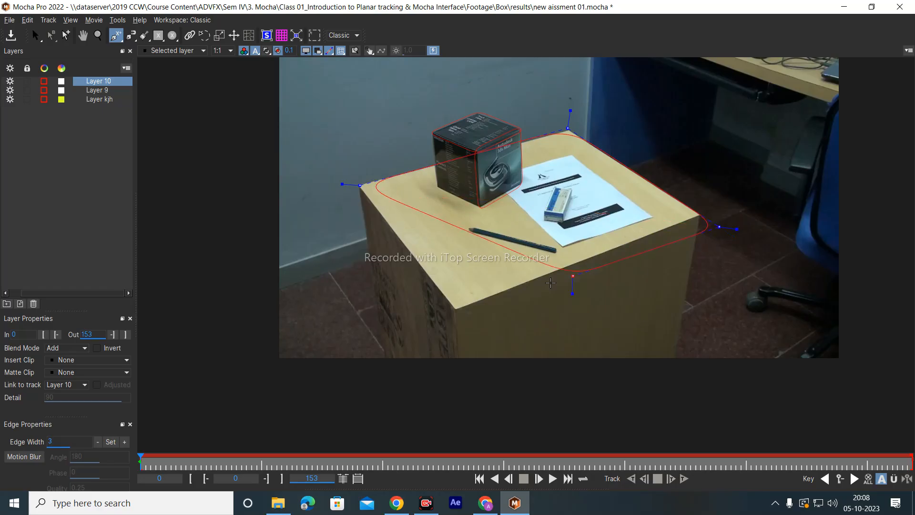
pyautogui.click(452, 315)
pyautogui.rightClick(378, 224)
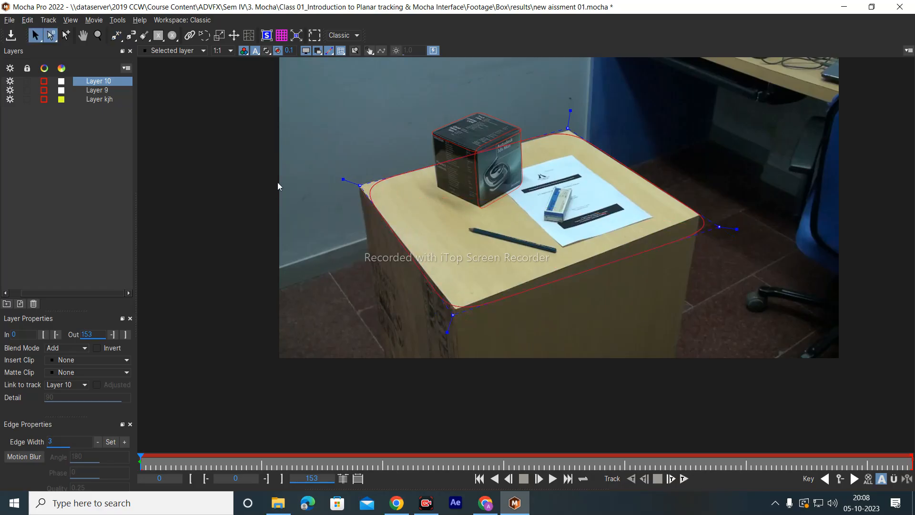
# Sharpen the corners of the tabletop spline with their tension handles so the curve follows the straight table edges
pyautogui.moveTo(341, 180); pyautogui.dragTo(339, 178)
pyautogui.moveTo(569, 111); pyautogui.dragTo(570, 107)
pyautogui.moveTo(719, 229); pyautogui.dragTo(771, 227)
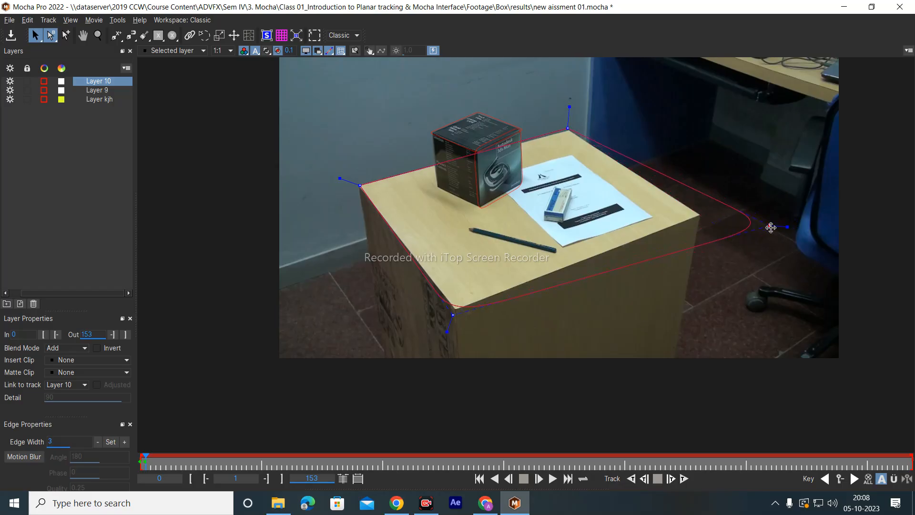
pyautogui.hotkey('ctrl', 'z')
pyautogui.moveTo(445, 330); pyautogui.dragTo(446, 335)
pyautogui.press('Right')
pyautogui.press('Right')
pyautogui.press('Left')
pyautogui.press('Left')
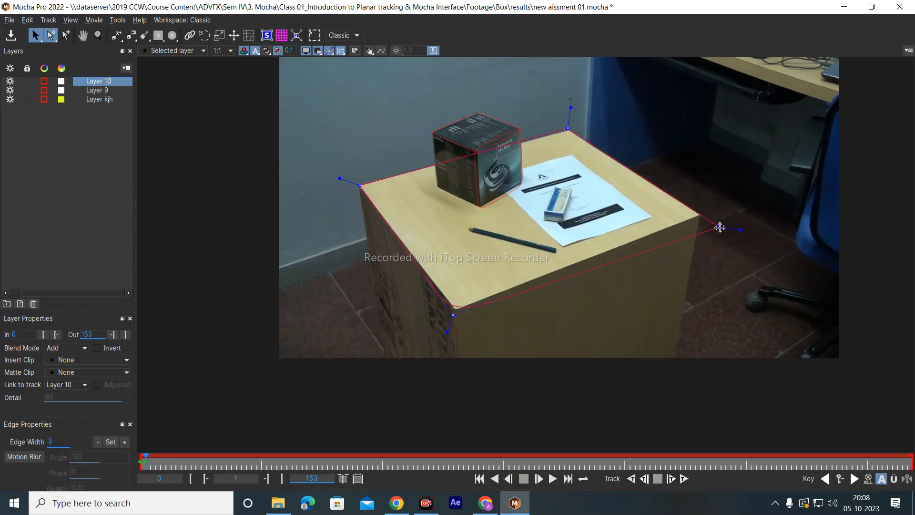
# On frame 1, fit the right, back and left corner points of the tabletop spline to the table's corners
pyautogui.moveTo(719, 227); pyautogui.dragTo(702, 214)
pyautogui.moveTo(567, 127); pyautogui.dragTo(569, 128)
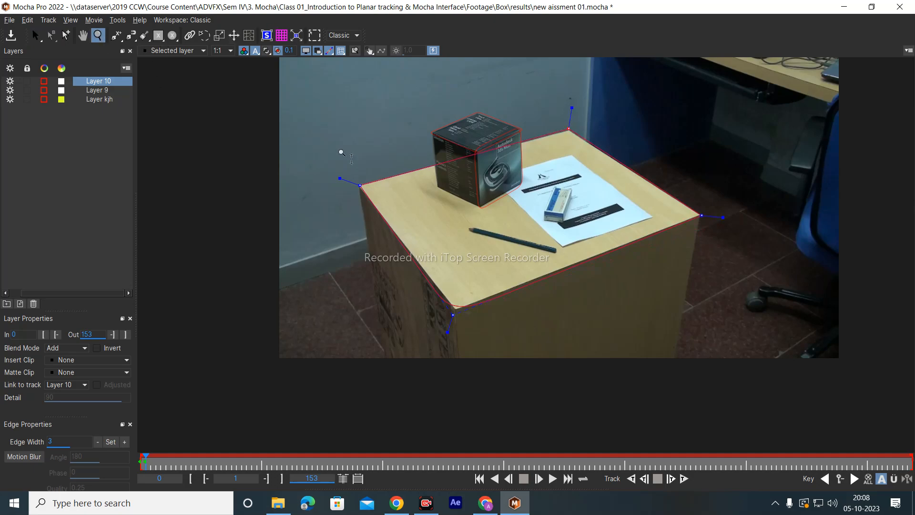
pyautogui.moveTo(341, 153); pyautogui.dragTo(517, 155)
pyautogui.press('x')
pyautogui.moveTo(622, 260); pyautogui.dragTo(517, 178)
pyautogui.press('z')
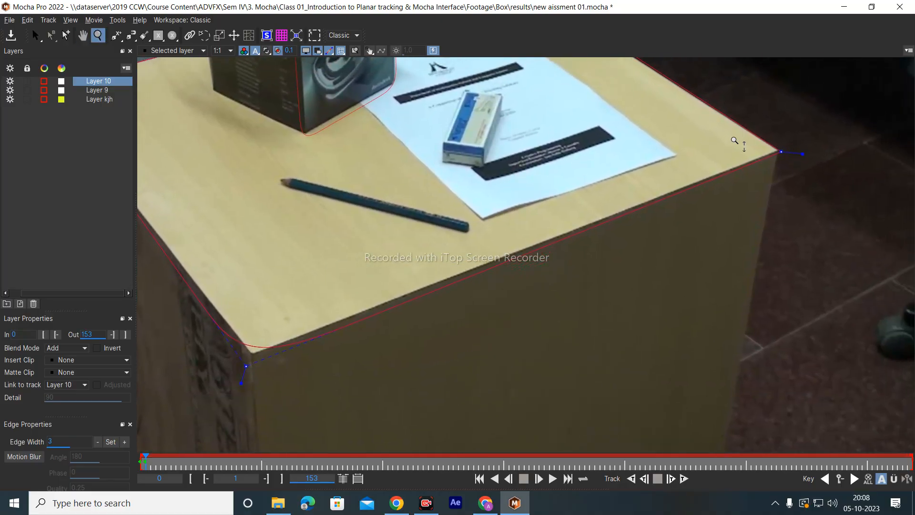
pyautogui.press('x')
pyautogui.moveTo(697, 158); pyautogui.dragTo(669, 181)
pyautogui.press('z')
pyautogui.moveTo(725, 175); pyautogui.dragTo(751, 179)
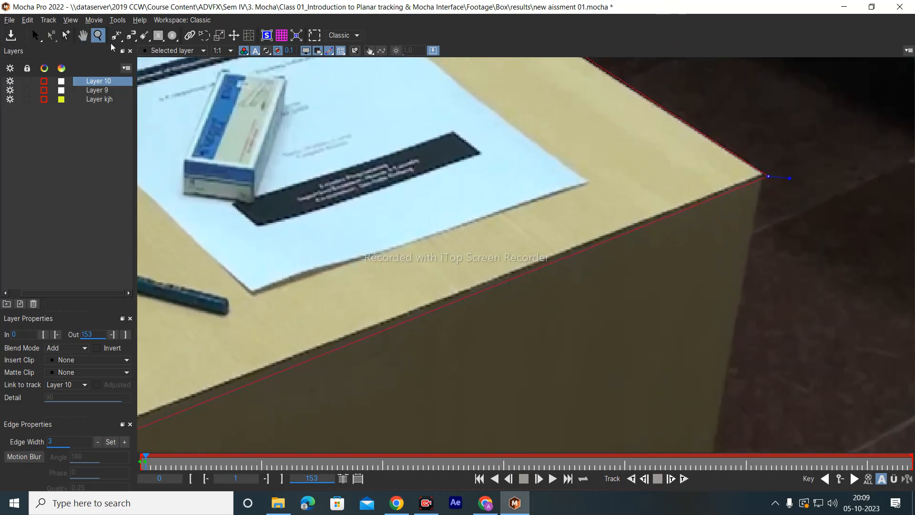
pyautogui.click(64, 36)
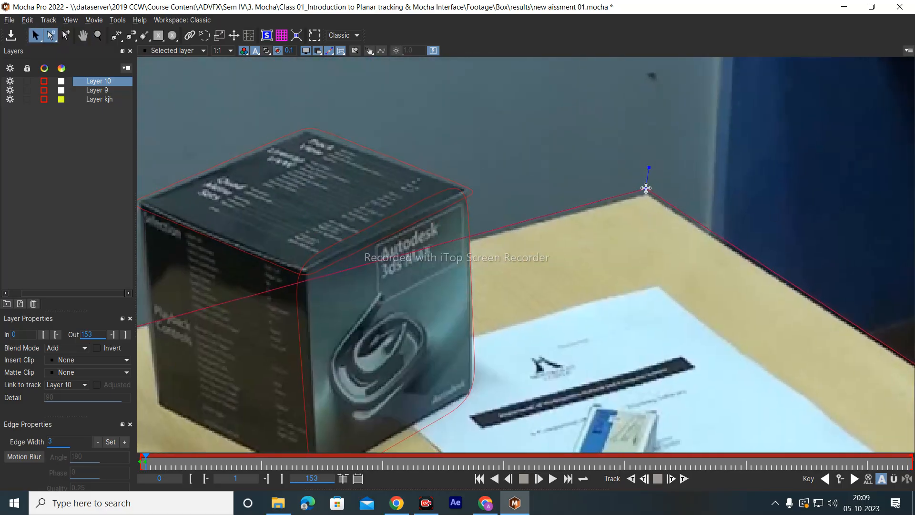
pyautogui.moveTo(645, 188); pyautogui.dragTo(647, 191)
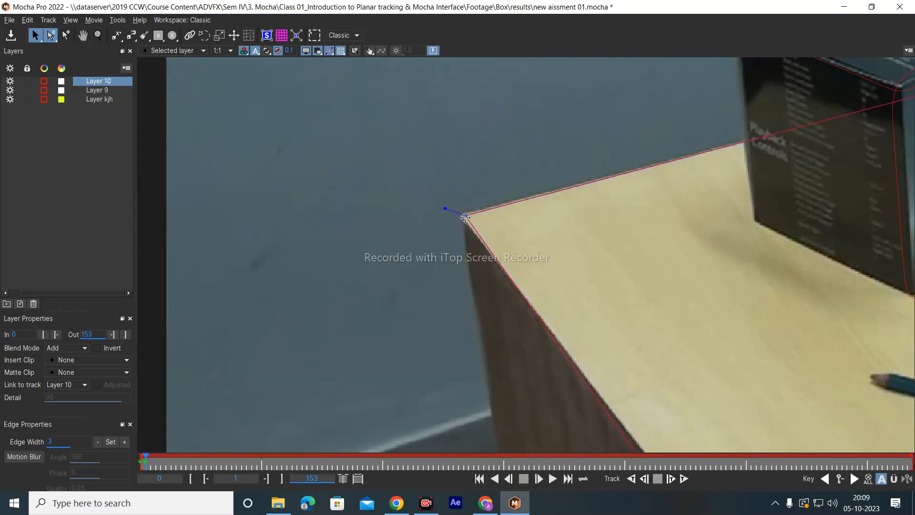
pyautogui.moveTo(465, 217); pyautogui.dragTo(458, 214)
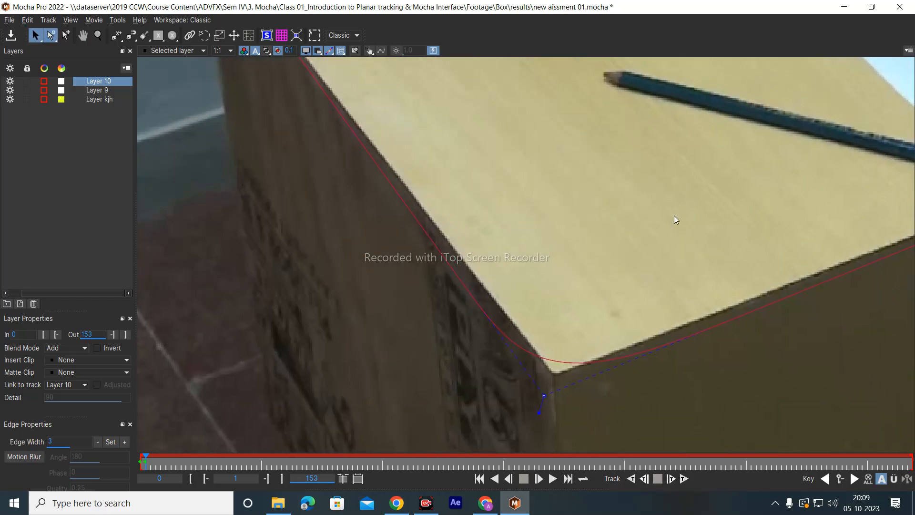
# Try to fit the tabletop spline's front corner point to the table on frames 1 and 0
pyautogui.moveTo(516, 377); pyautogui.dragTo(531, 341)
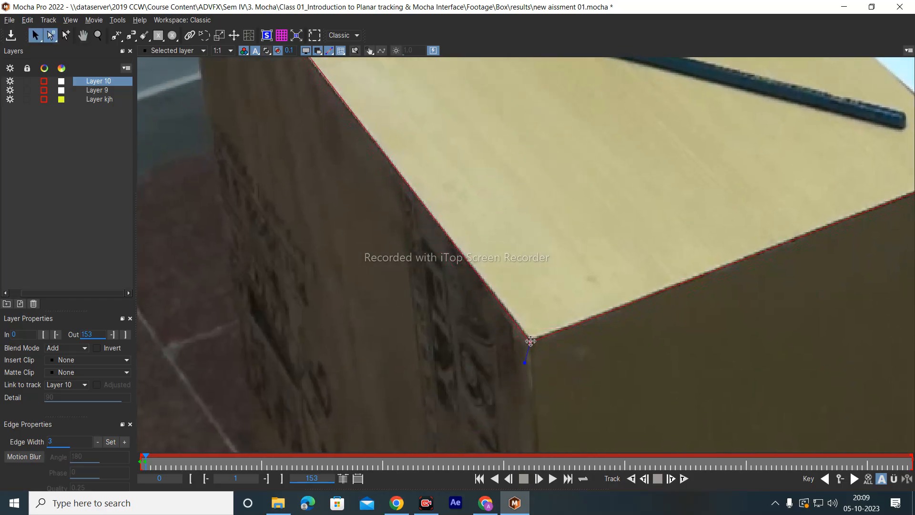
pyautogui.press('Left')
pyautogui.moveTo(520, 361); pyautogui.dragTo(528, 341)
pyautogui.moveTo(691, 340); pyautogui.dragTo(328, 434)
pyautogui.moveTo(753, 281); pyautogui.dragTo(376, 425)
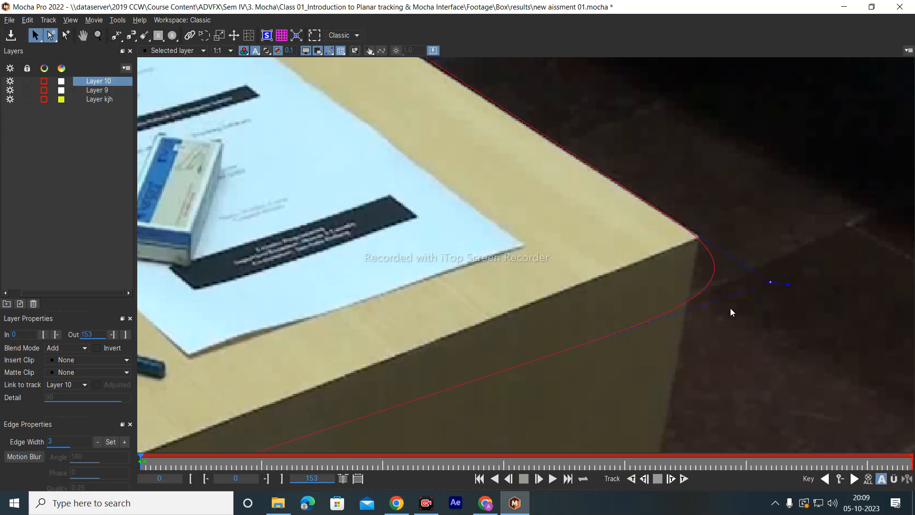
# Return to frame 1 and fit the tabletop spline's front corner exactly to the table's front corner
pyautogui.press('Right')
pyautogui.press('x')
pyautogui.moveTo(667, 344); pyautogui.dragTo(805, 271)
pyautogui.click(93, 36)
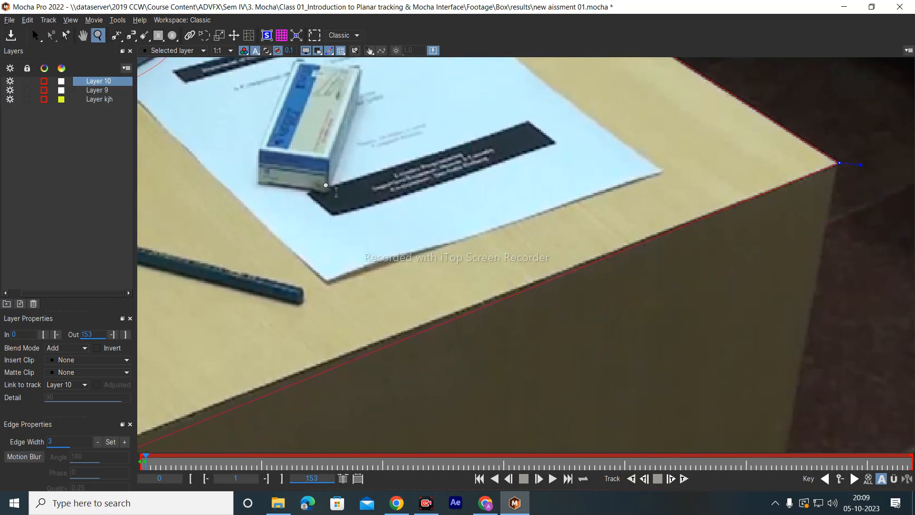
pyautogui.moveTo(712, 343); pyautogui.dragTo(914, 514)
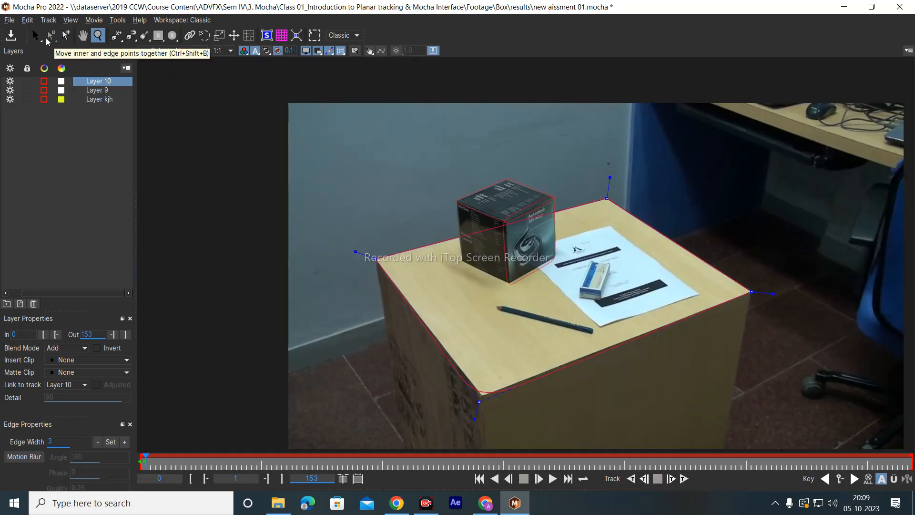
pyautogui.click(41, 36)
pyautogui.moveTo(476, 417); pyautogui.dragTo(473, 424)
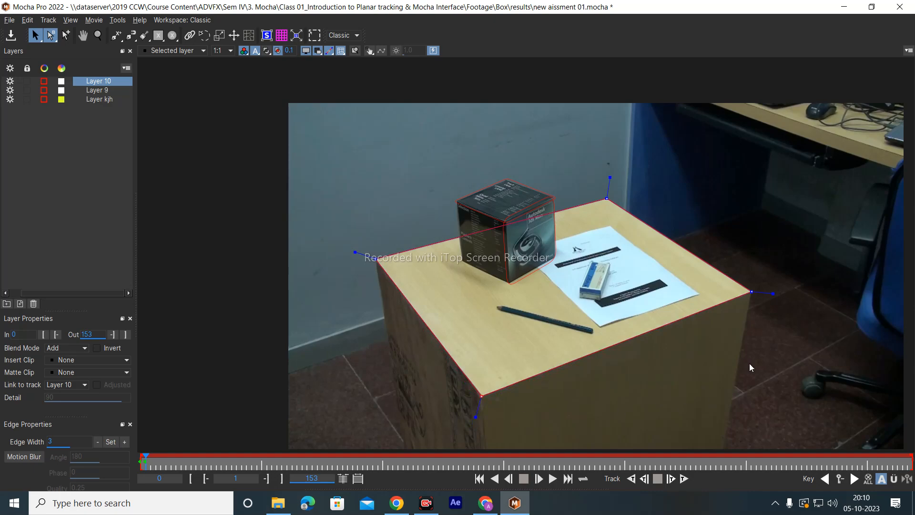
# Track the tabletop layer backwards to the first frame, and forwards until stopping the track at frame 99
pyautogui.press('x')
pyautogui.moveTo(750, 364); pyautogui.dragTo(715, 289)
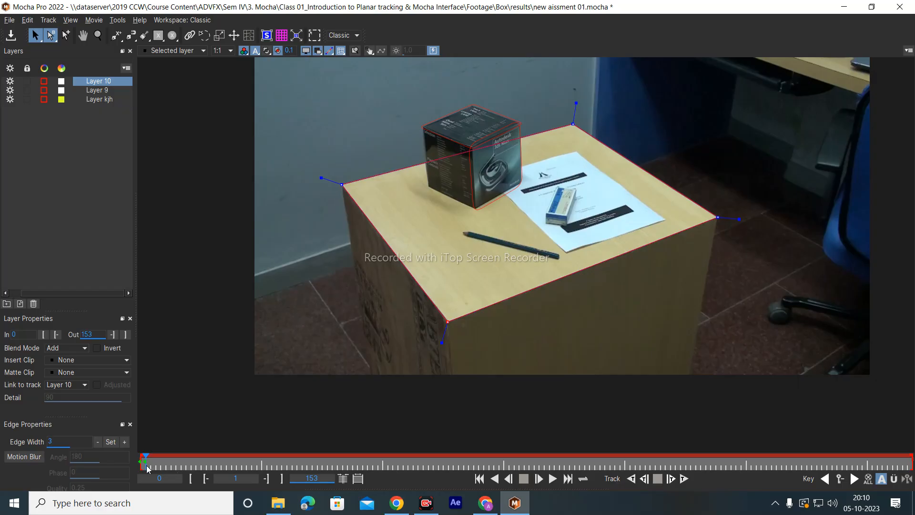
pyautogui.click(633, 480)
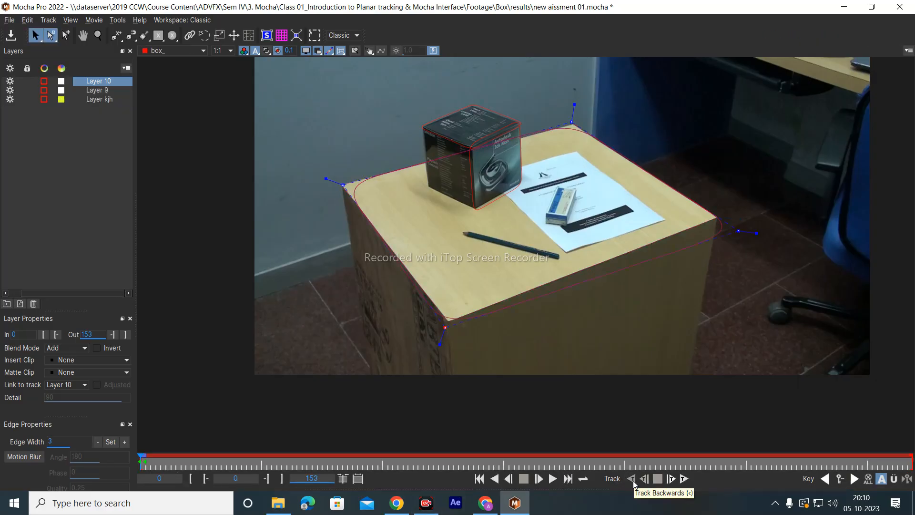
pyautogui.click(683, 479)
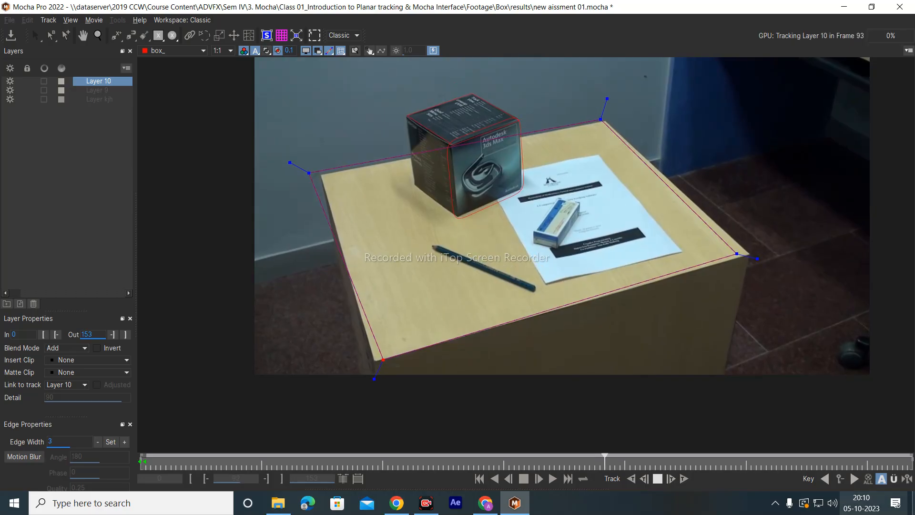
pyautogui.click(657, 478)
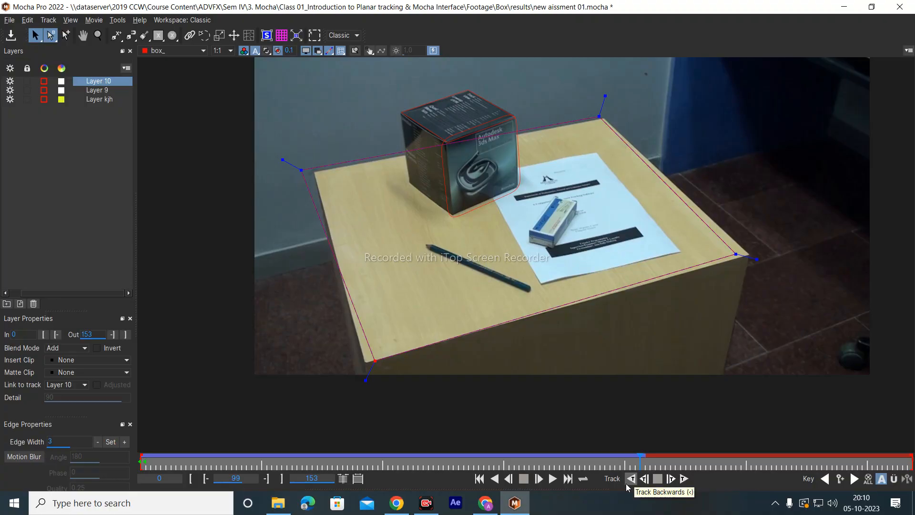
# Play the clip back to the start, dismiss the autosave error and step to frame 5 to check the tabletop spline
pyautogui.click(496, 479)
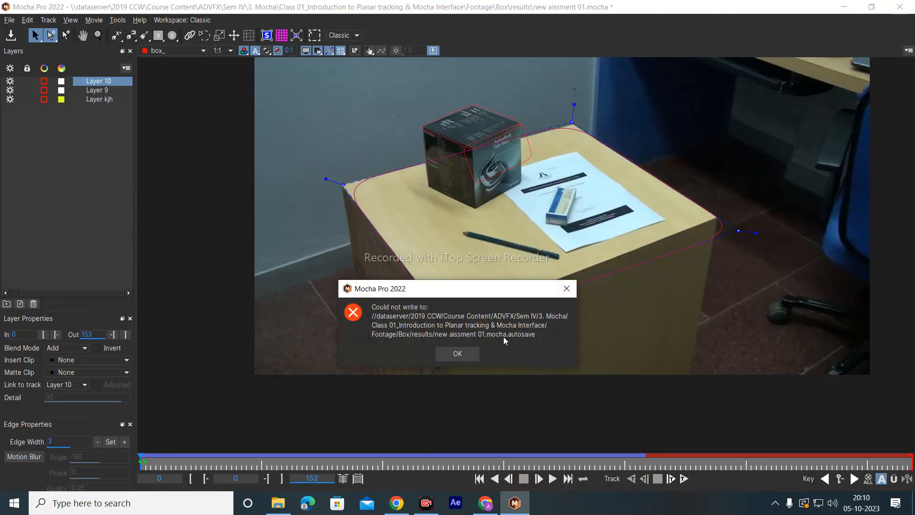
pyautogui.click(566, 288)
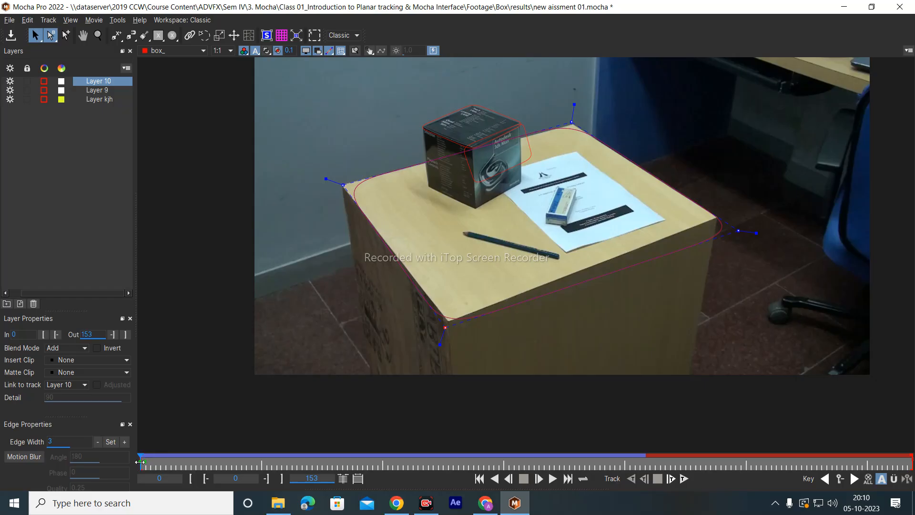
pyautogui.moveTo(142, 456); pyautogui.dragTo(144, 455)
pyautogui.press('x')
pyautogui.moveTo(664, 298); pyautogui.dragTo(614, 250)
pyautogui.press('Right')
pyautogui.press('Right')
pyautogui.press('Right')
pyautogui.press('Right')
pyautogui.press('x')
pyautogui.moveTo(440, 277); pyautogui.dragTo(440, 273)
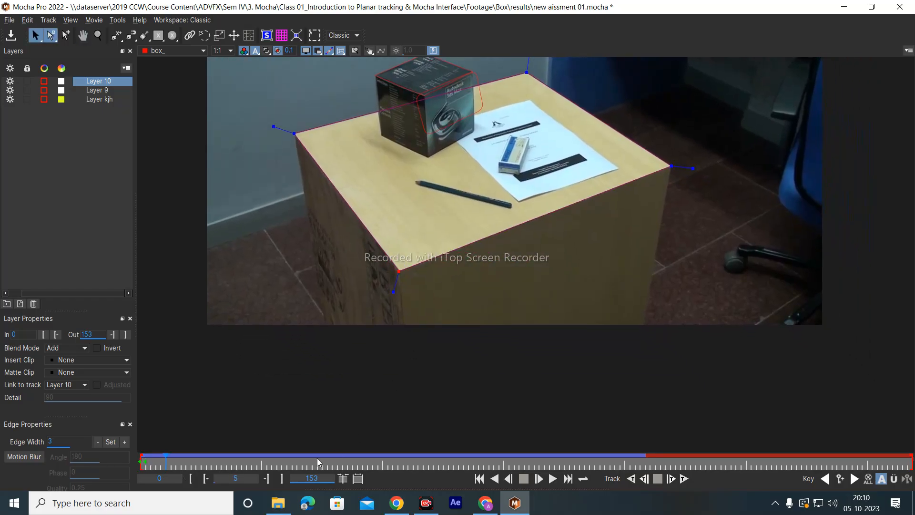
# With the tabletop layer selected, switch to the Essentials workspace and its track motion options
pyautogui.click(107, 83)
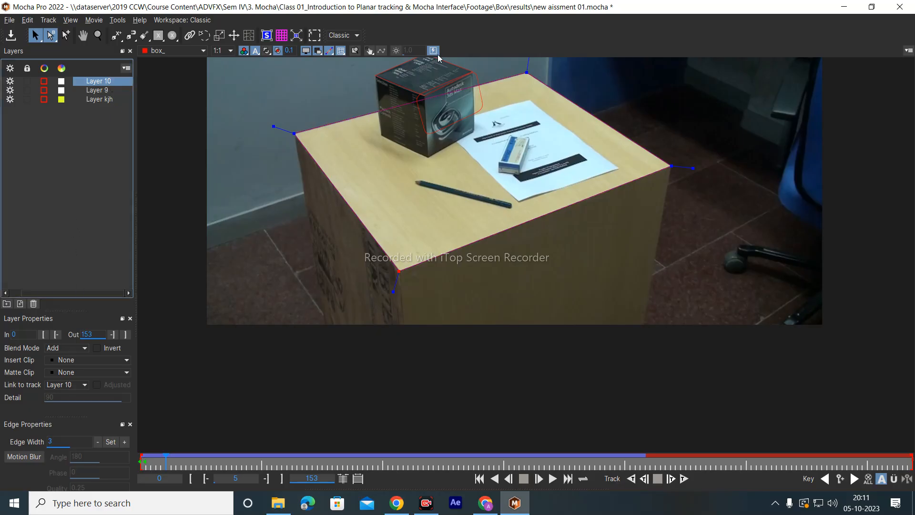
pyautogui.click(206, 20)
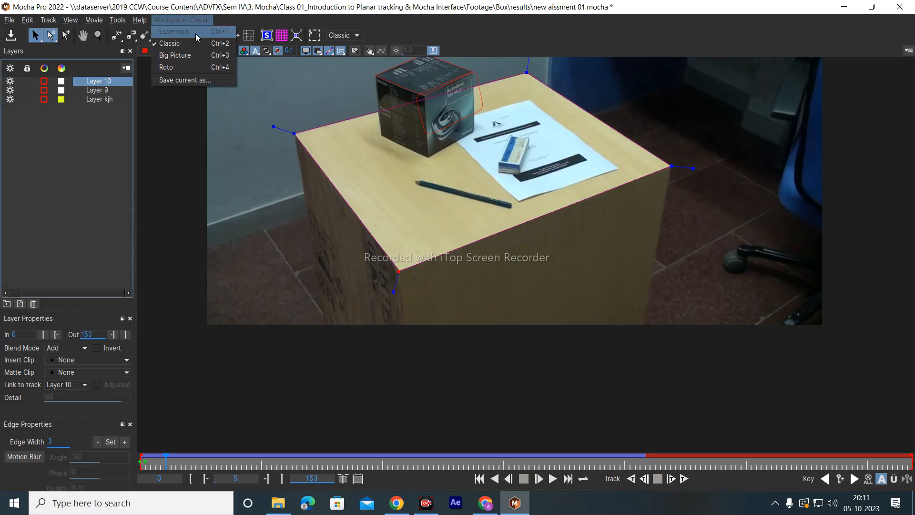
pyautogui.click(196, 32)
pyautogui.click(105, 299)
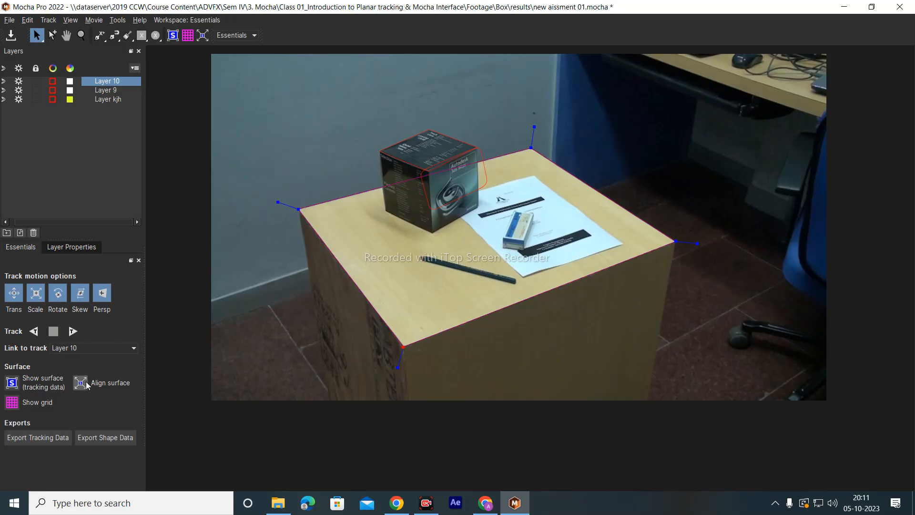
pyautogui.click(19, 405)
pyautogui.click(17, 405)
pyautogui.click(16, 405)
pyautogui.click(16, 405)
pyautogui.click(15, 405)
pyautogui.click(16, 405)
pyautogui.click(15, 405)
pyautogui.click(15, 404)
# Enable translation, scale, rotation, skew and perspective tracking, and track the tabletop layer forwards to the last frame
pyautogui.click(80, 294)
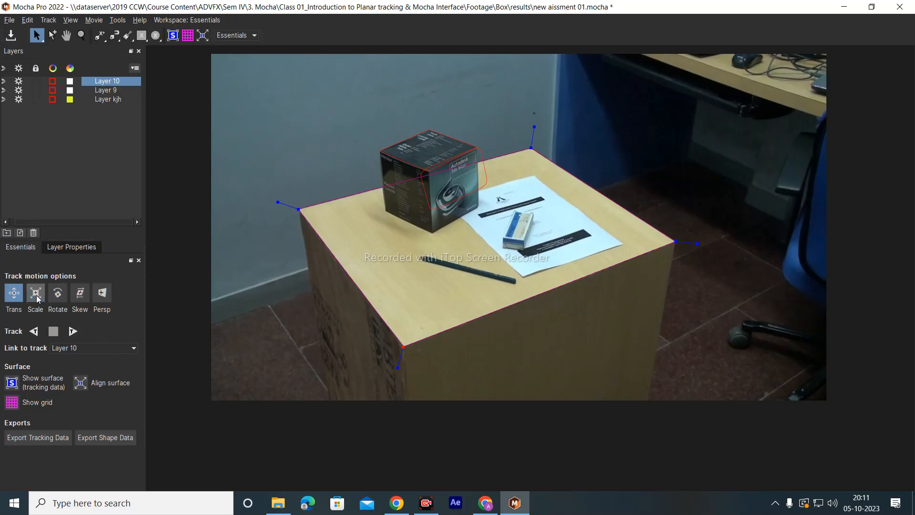
pyautogui.click(80, 294)
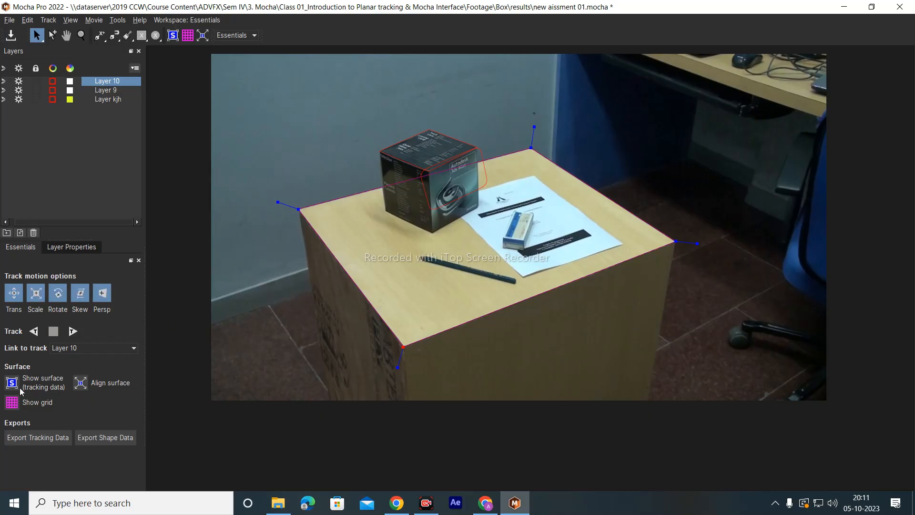
pyautogui.click(74, 330)
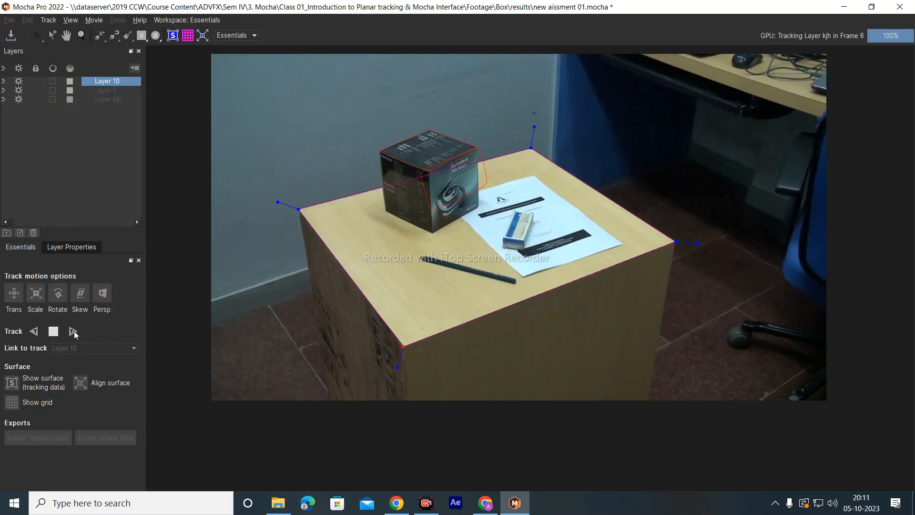
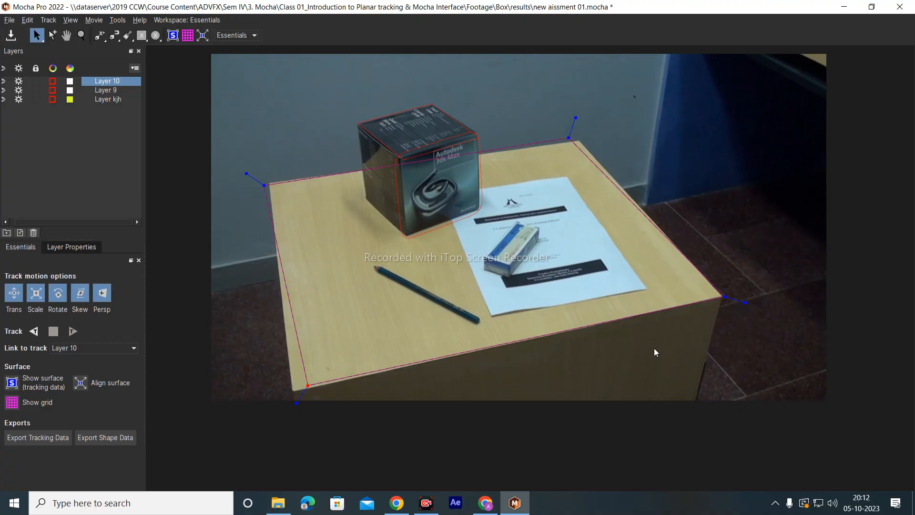
# Switch back to the Classic workspace and play the clip from the first frame to check the tabletop track
pyautogui.click(253, 35)
pyautogui.click(241, 54)
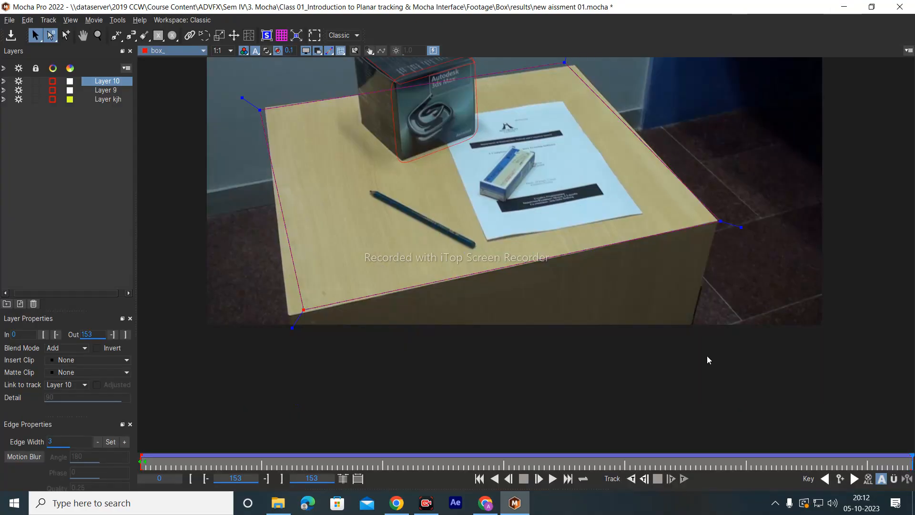
pyautogui.moveTo(551, 366); pyautogui.dragTo(561, 362)
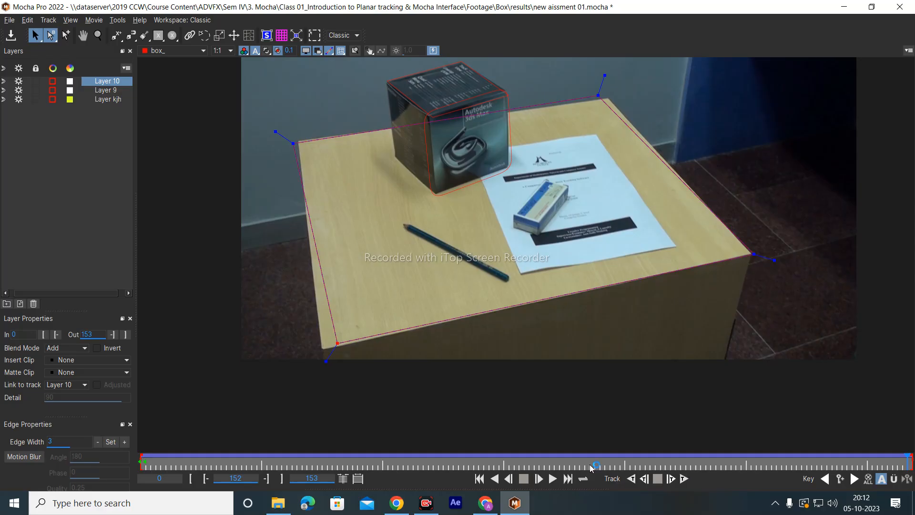
pyautogui.click(478, 478)
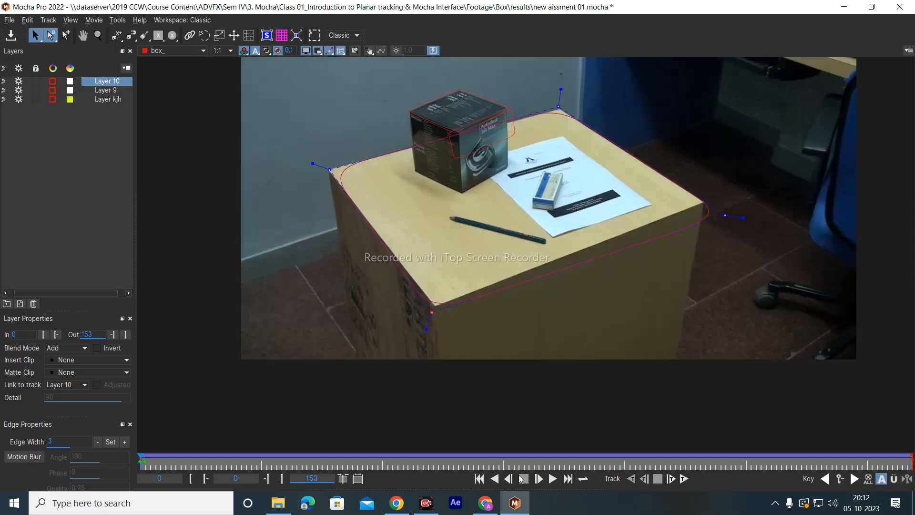
pyautogui.click(552, 478)
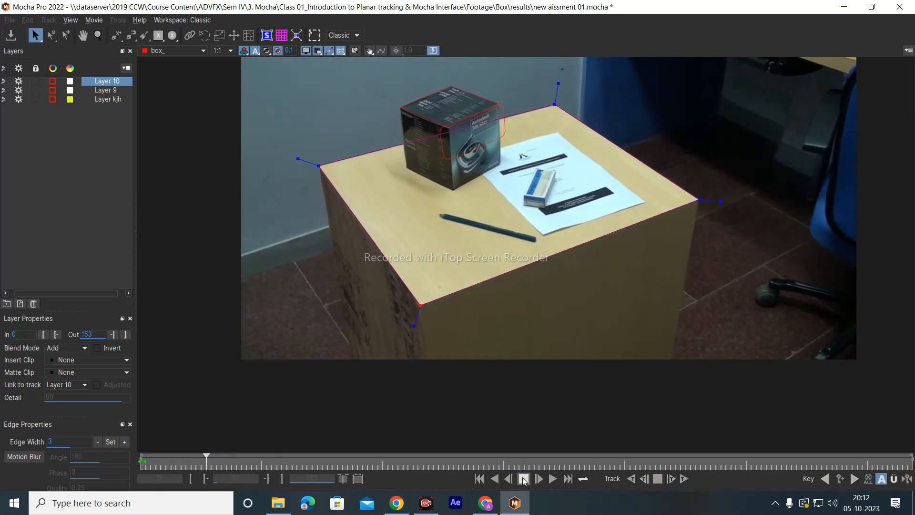
pyautogui.click(523, 479)
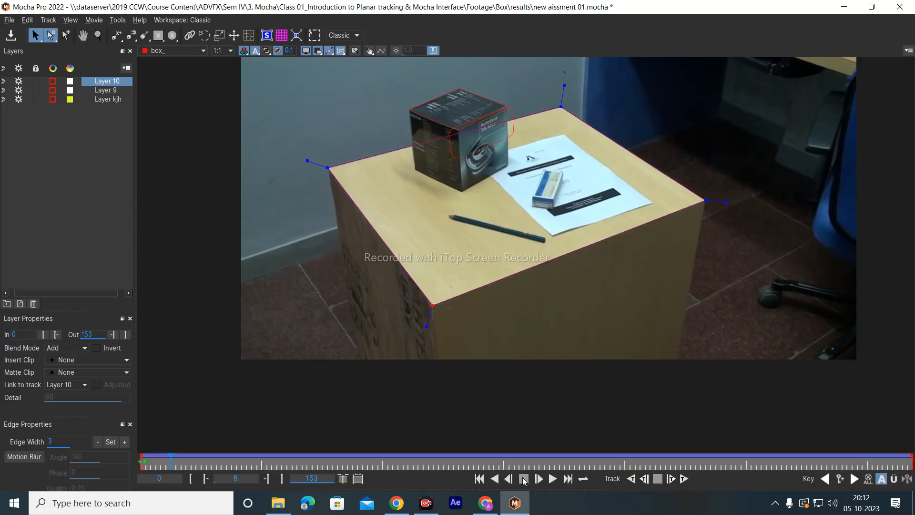
pyautogui.click(479, 479)
pyautogui.click(535, 480)
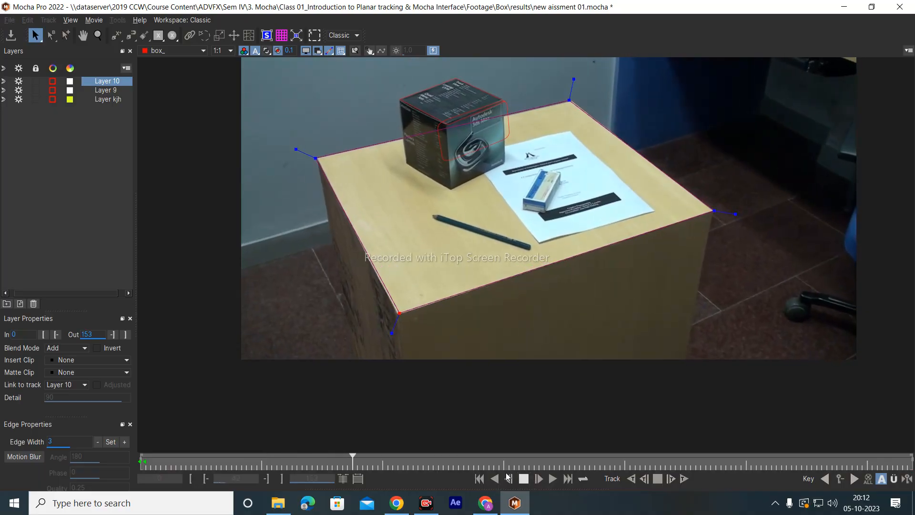
pyautogui.click(523, 479)
# Step between frames 0, 1 and 2 to compare how the tabletop spline fits the table edges
pyautogui.click(479, 478)
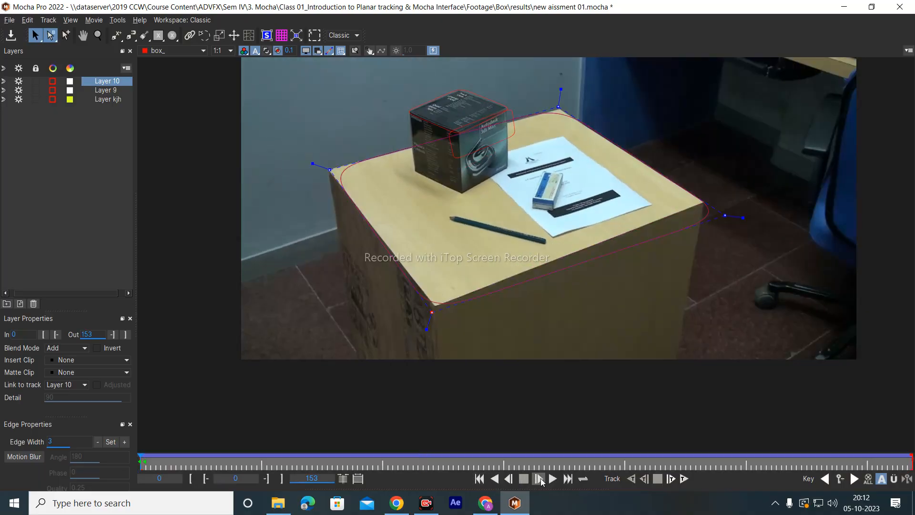
pyautogui.click(538, 479)
pyautogui.click(539, 479)
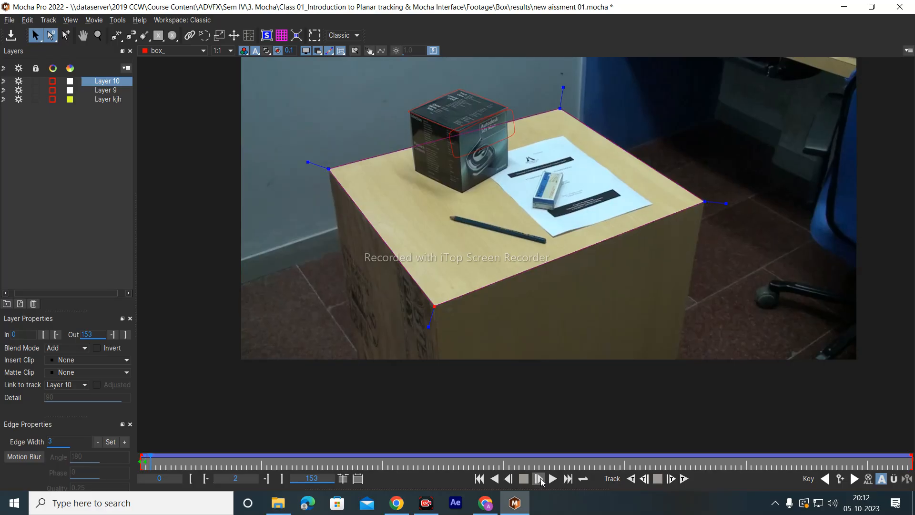
pyautogui.click(509, 478)
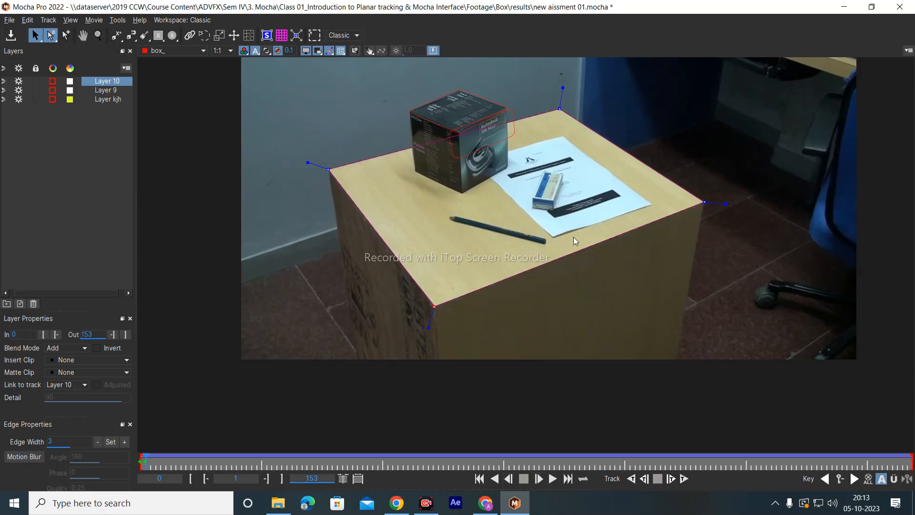
pyautogui.moveTo(621, 251); pyautogui.dragTo(579, 245)
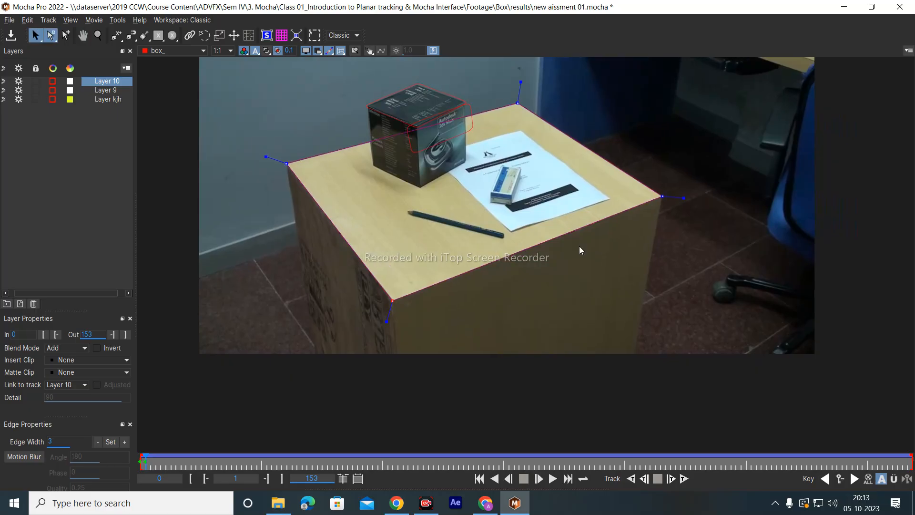
# Play the clip to frame 75 and move the tabletop spline's rear, left and front corner points onto the table's corners
pyautogui.click(554, 478)
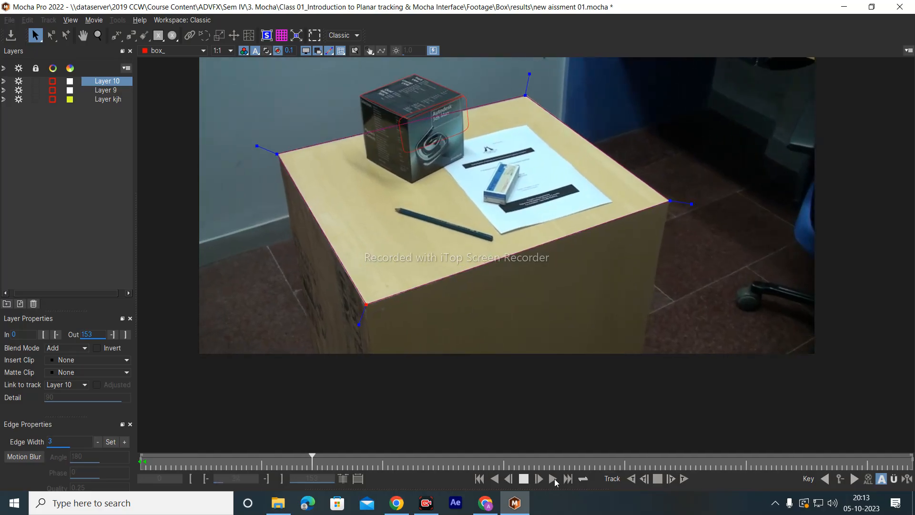
pyautogui.click(520, 480)
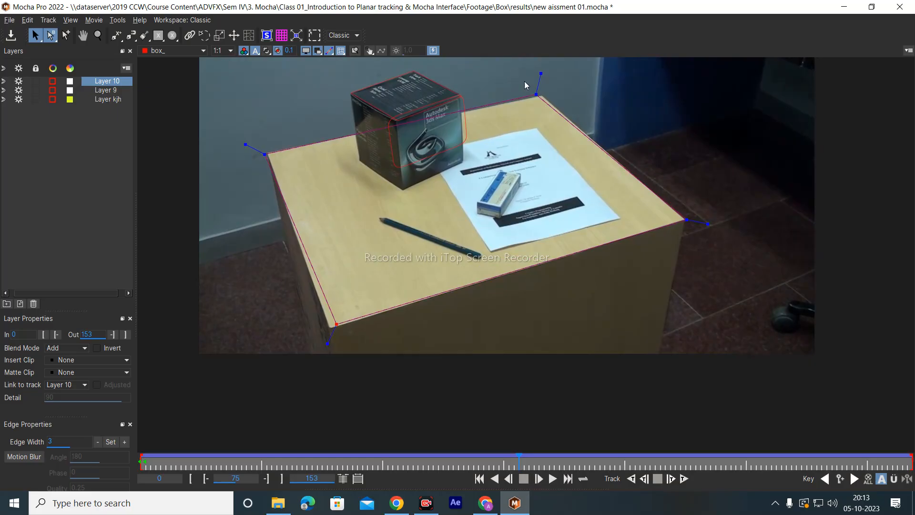
pyautogui.moveTo(534, 94); pyautogui.dragTo(542, 95)
pyautogui.moveTo(264, 154); pyautogui.dragTo(267, 154)
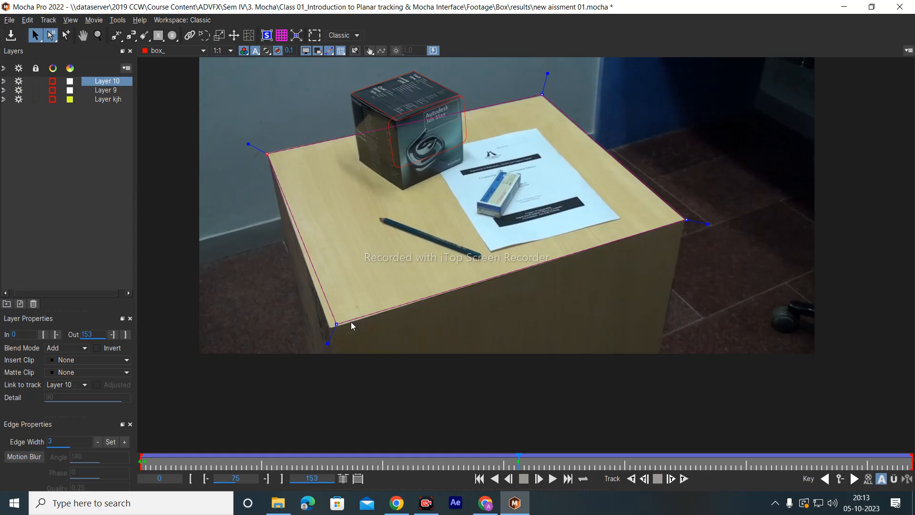
pyautogui.moveTo(336, 324); pyautogui.dragTo(329, 330)
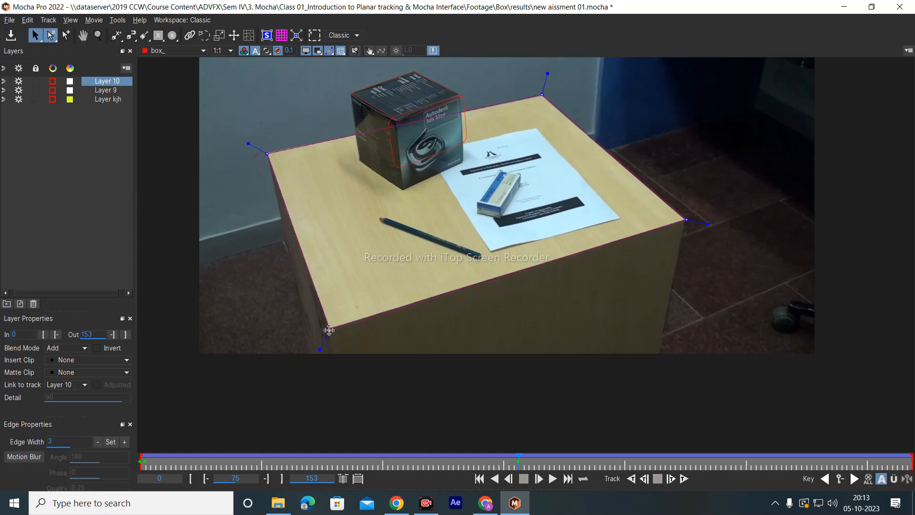
# Replay the clip from the first frame and stop at frame 116 to recheck the tabletop spline's fit
pyautogui.click(480, 478)
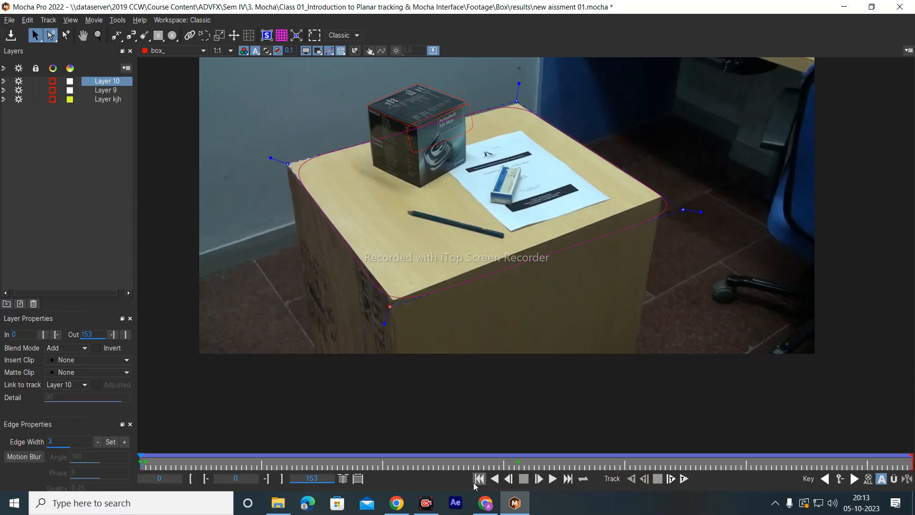
pyautogui.click(551, 480)
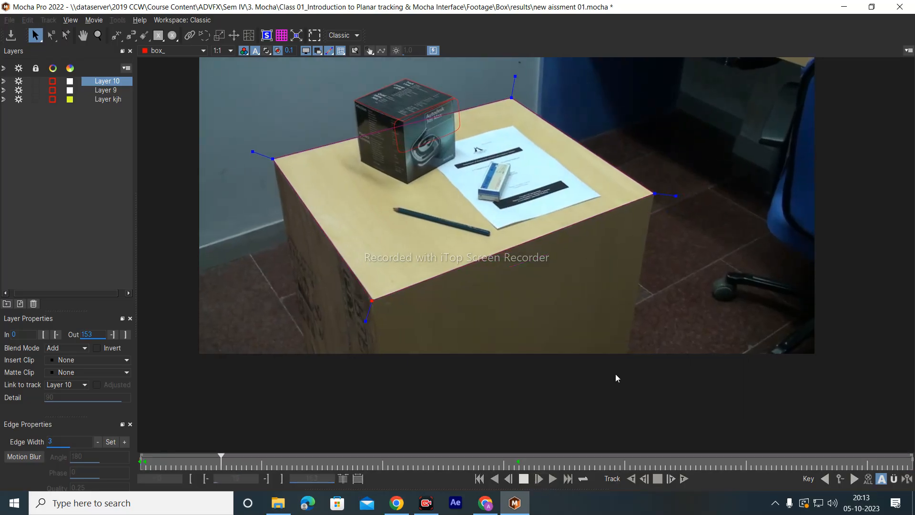
pyautogui.click(524, 478)
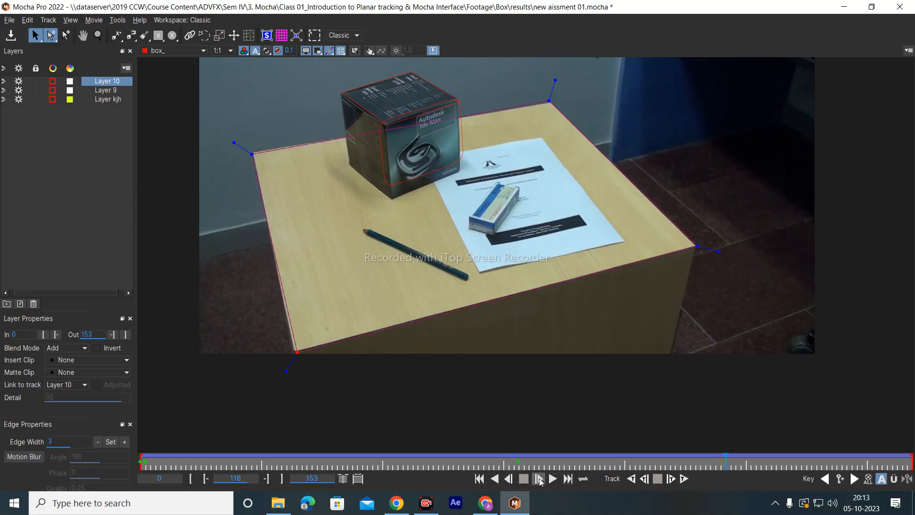
# At the last frame, 153, move all four corner points of the tabletop spline onto the table's corners
pyautogui.click(727, 455)
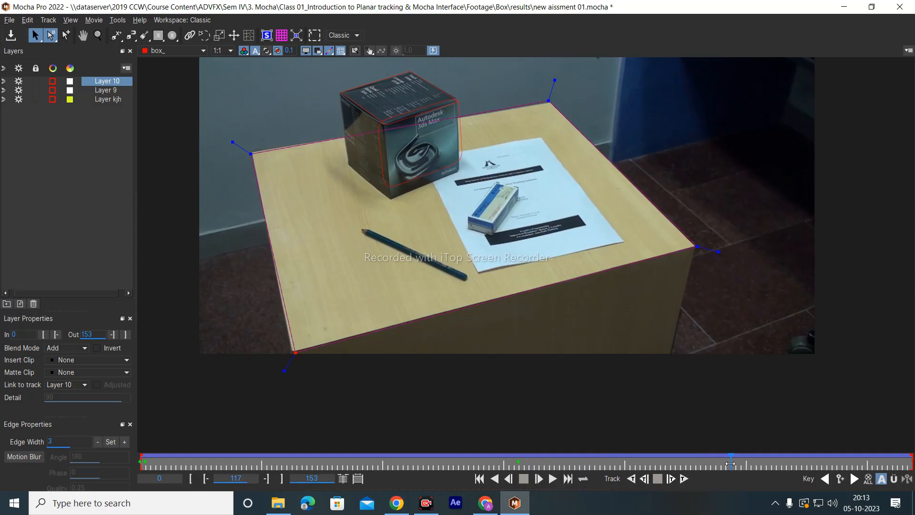
pyautogui.moveTo(730, 463); pyautogui.dragTo(911, 493)
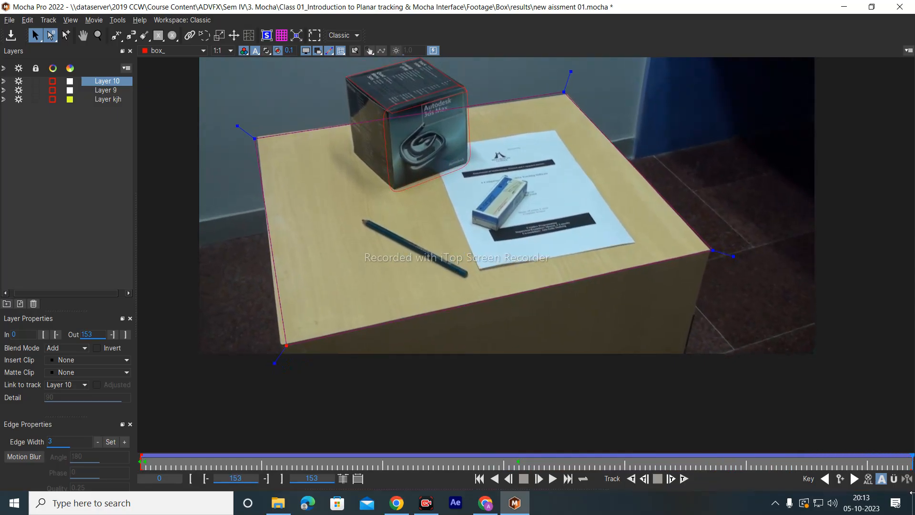
pyautogui.moveTo(285, 346); pyautogui.dragTo(281, 346)
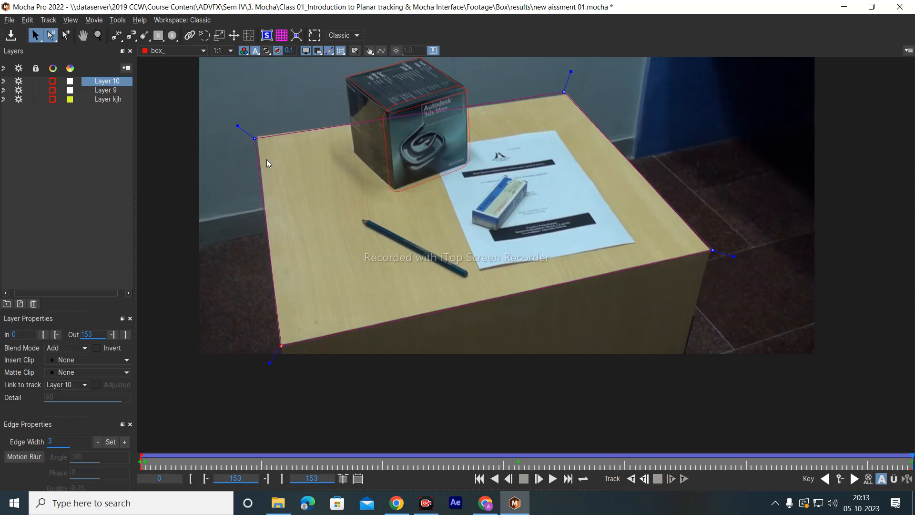
pyautogui.moveTo(254, 138); pyautogui.dragTo(258, 136)
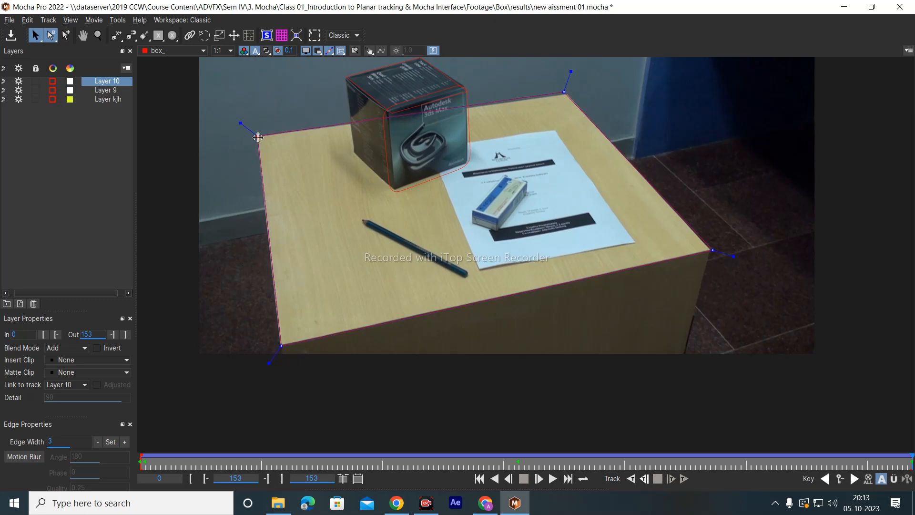
pyautogui.moveTo(564, 91); pyautogui.dragTo(568, 93)
pyautogui.moveTo(710, 250); pyautogui.dragTo(712, 250)
# Refine the tabletop spline's right corner point at frame 153 so it sits exactly on the table's corner
pyautogui.moveTo(753, 236); pyautogui.dragTo(529, 62)
pyautogui.moveTo(727, 268); pyautogui.dragTo(249, 162)
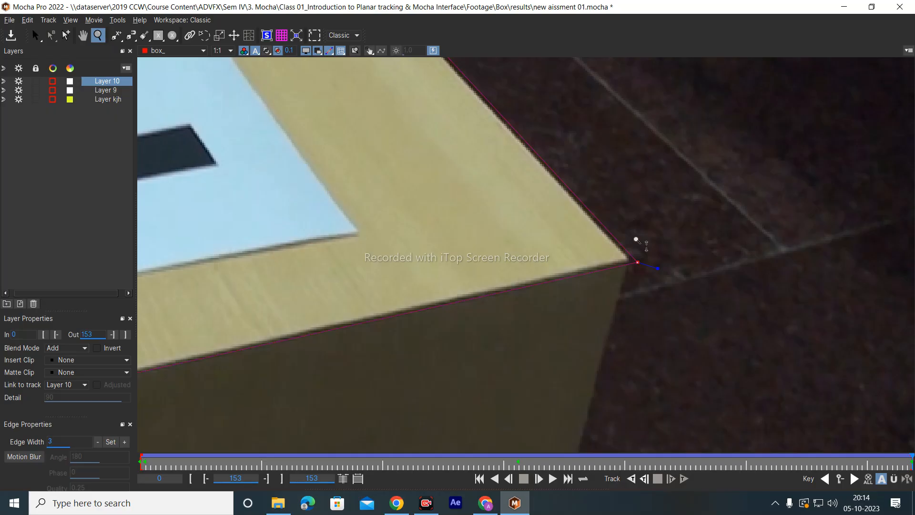
pyautogui.click(42, 39)
pyautogui.moveTo(636, 262); pyautogui.dragTo(629, 260)
# Examine the spline along the tabletop's right edge at frame 153 and around frame 77
pyautogui.press('x')
pyautogui.moveTo(664, 227); pyautogui.dragTo(868, 453)
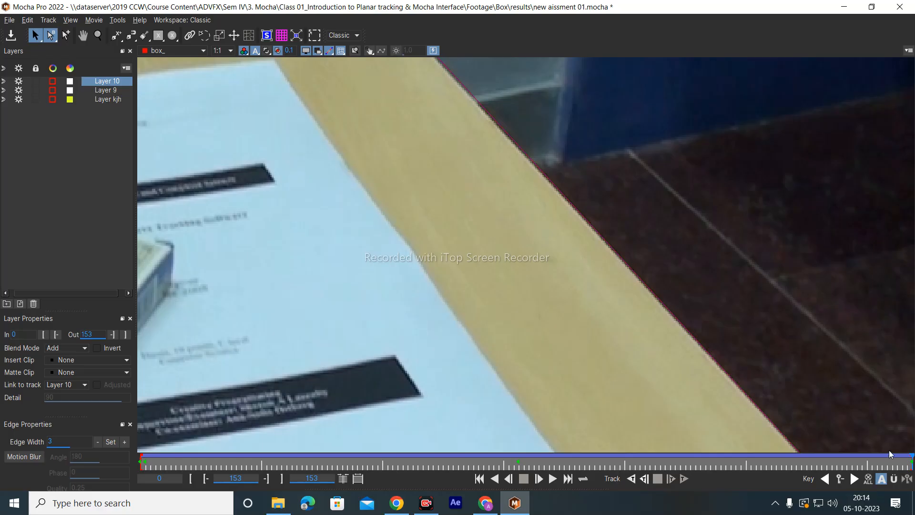
pyautogui.click(519, 460)
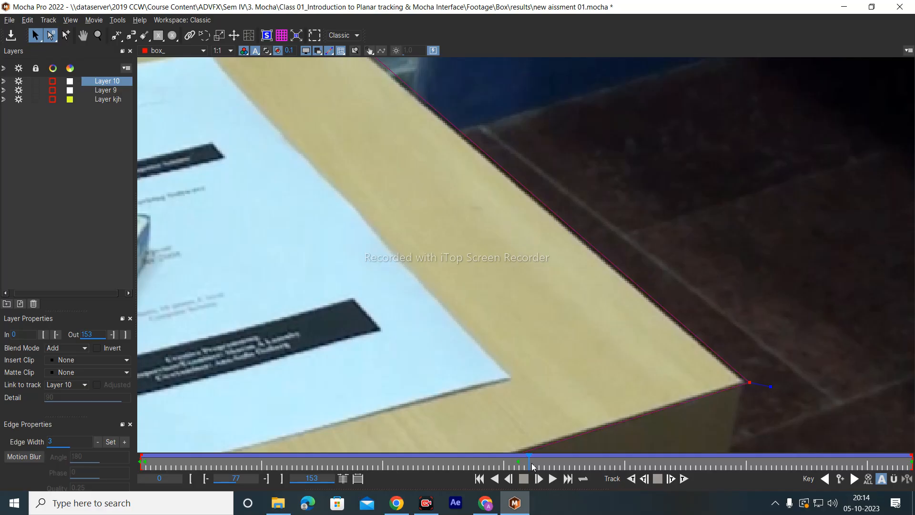
pyautogui.press('space')
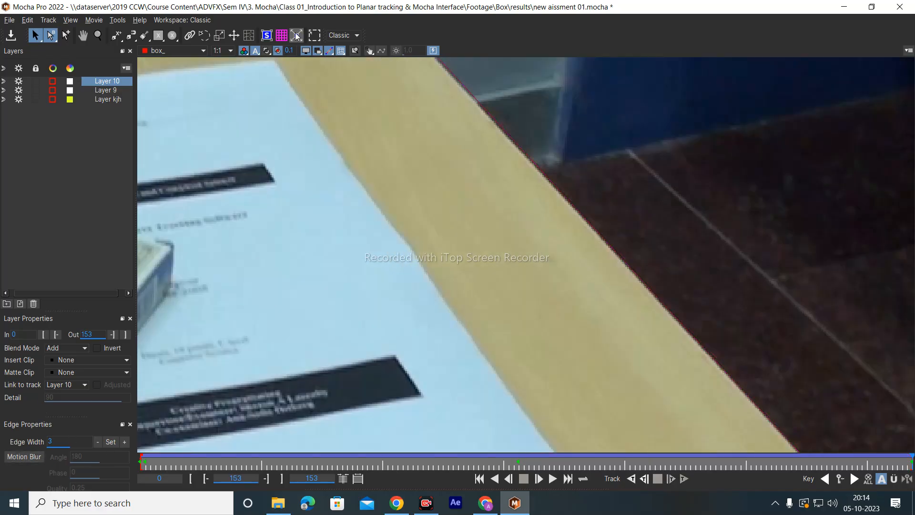
# Switch to the Essentials workspace and return to the Classic workspace
pyautogui.click(351, 36)
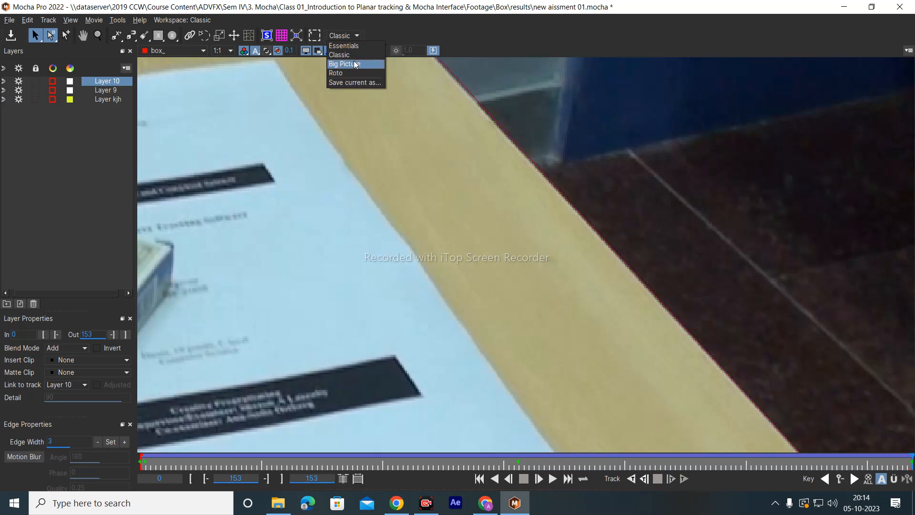
pyautogui.click(355, 45)
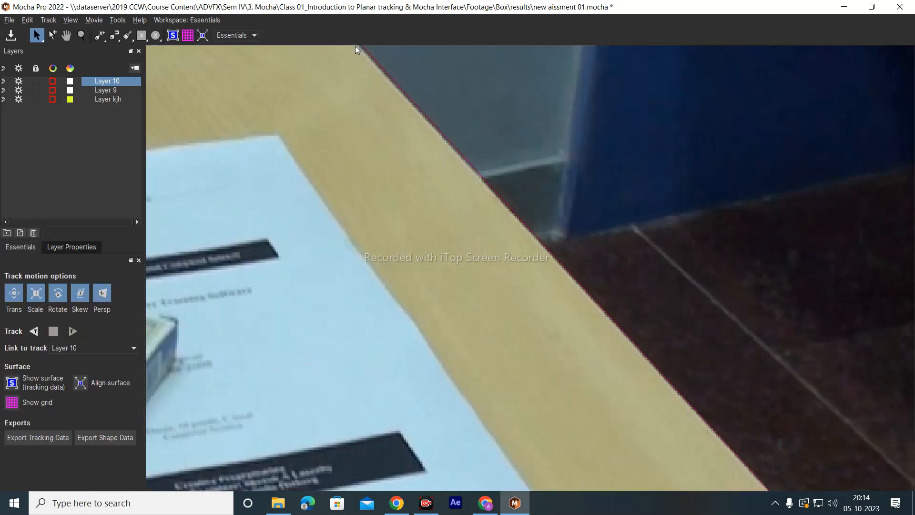
pyautogui.click(243, 36)
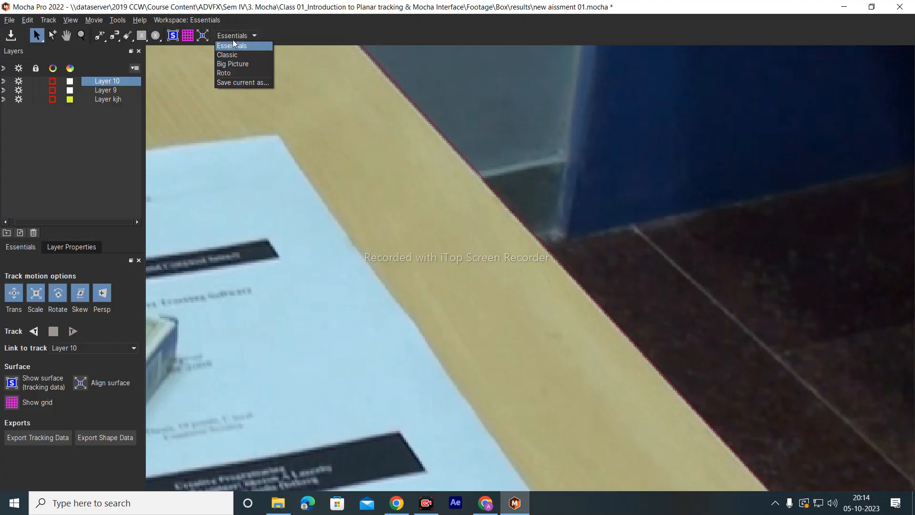
pyautogui.click(181, 21)
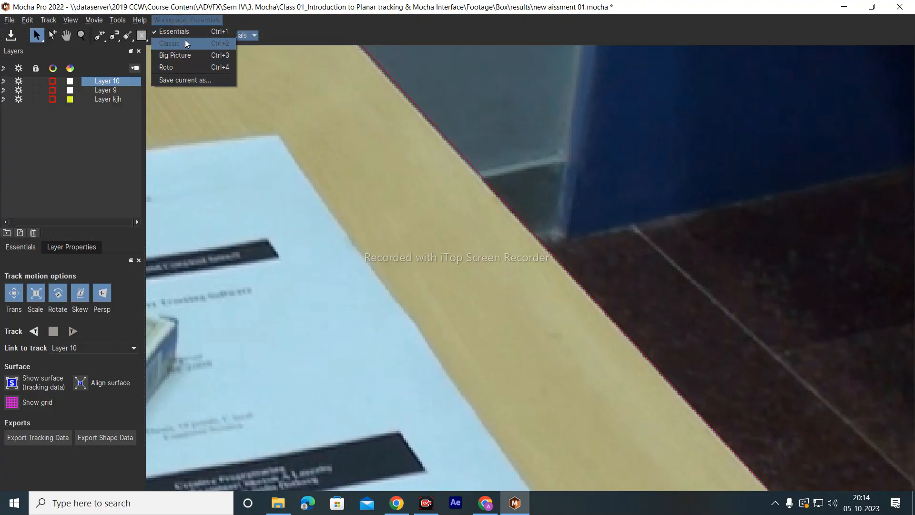
pyautogui.click(184, 42)
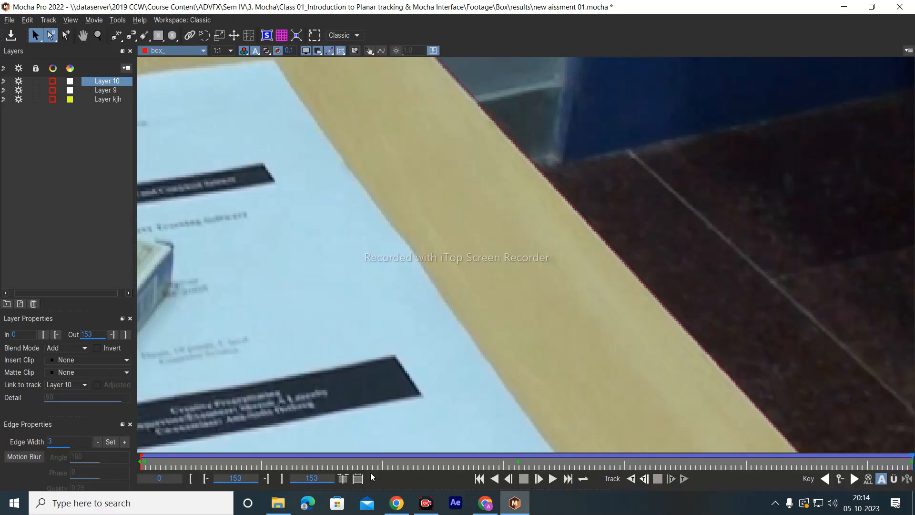
pyautogui.moveTo(78, 436); pyautogui.dragTo(47, 436)
pyautogui.click(70, 20)
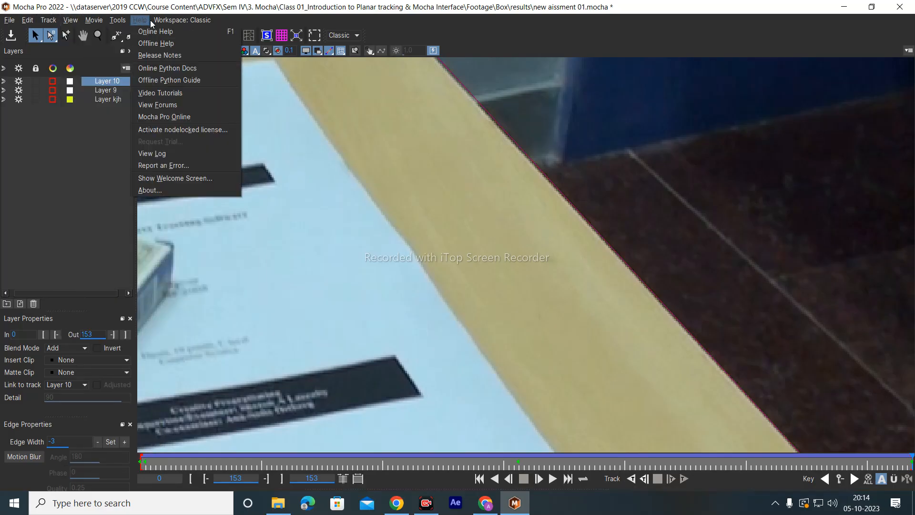
pyautogui.moveTo(179, 21)
pyautogui.click(350, 36)
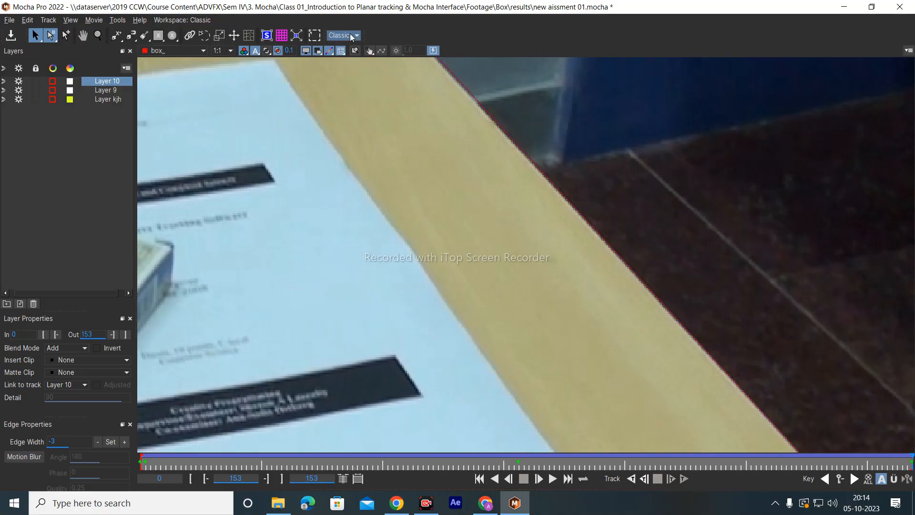
# Show the Keyframe Controls and Tool Parameters in the workspace
pyautogui.click(193, 21)
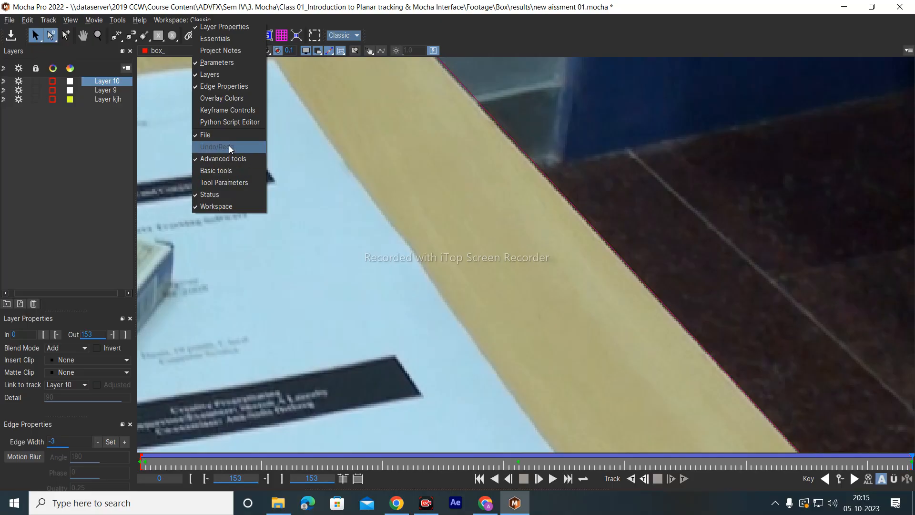
pyautogui.click(235, 114)
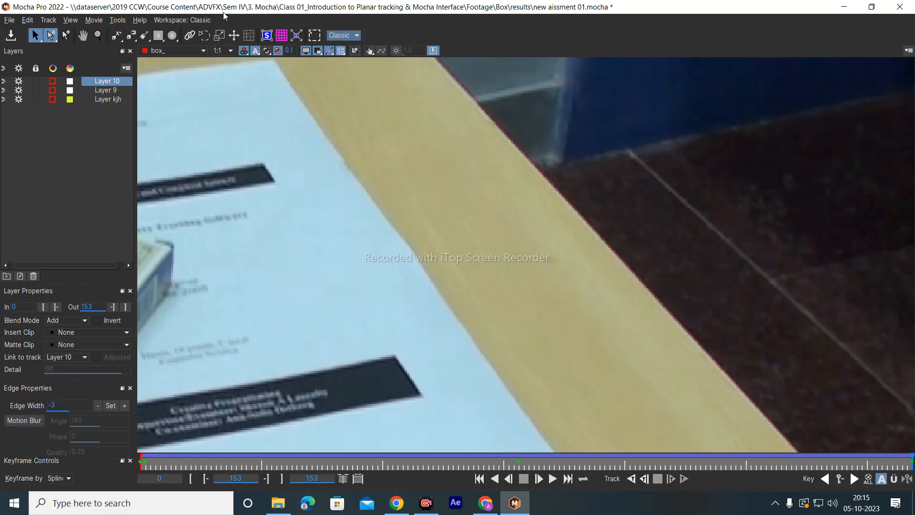
pyautogui.click(176, 20)
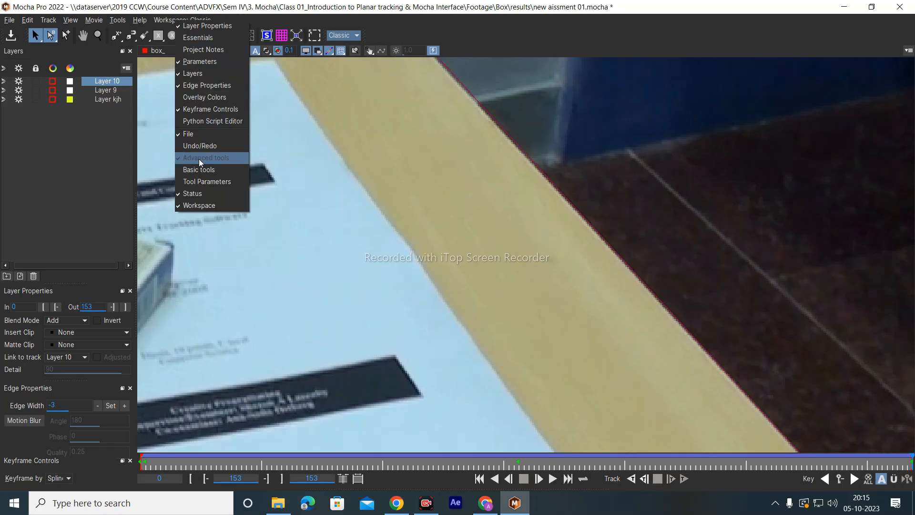
pyautogui.click(212, 182)
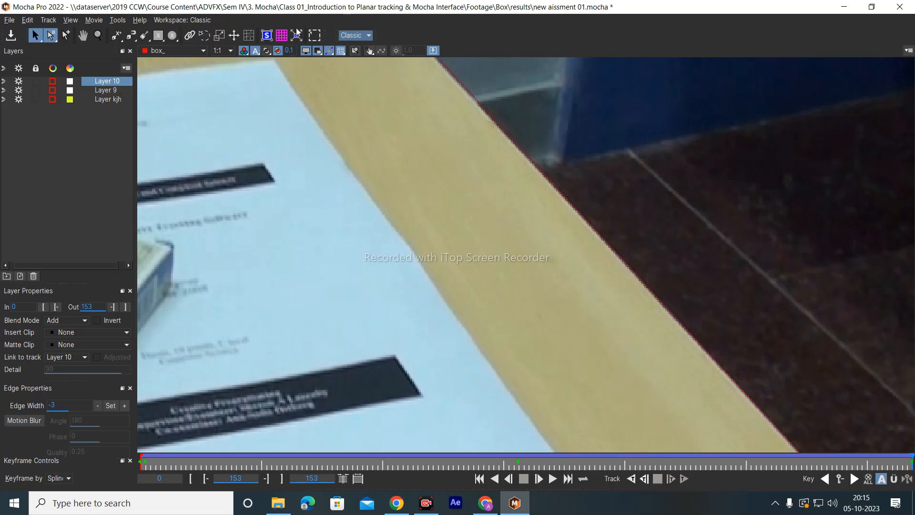
pyautogui.click(118, 20)
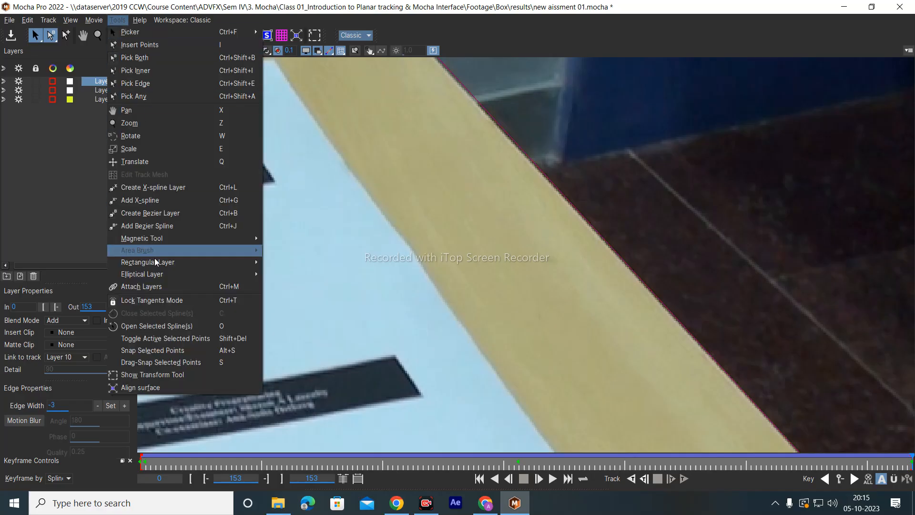
pyautogui.moveTo(71, 20)
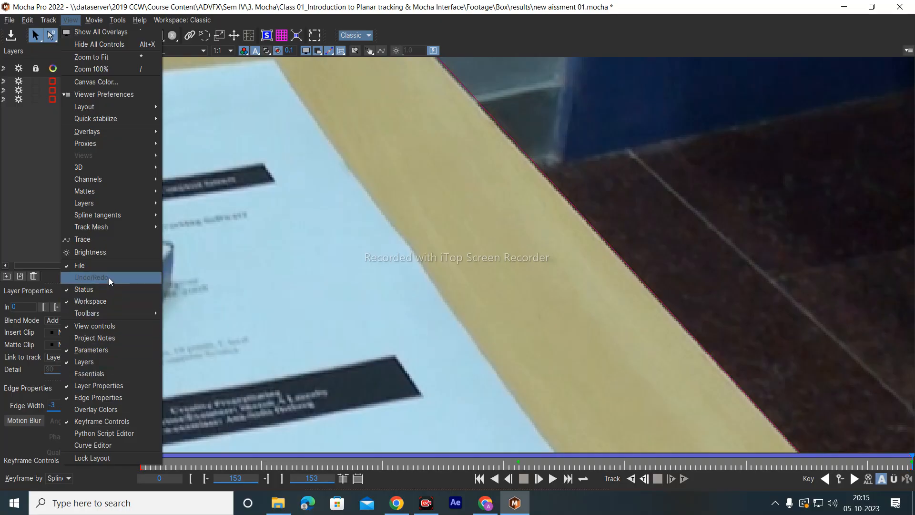
pyautogui.moveTo(108, 230)
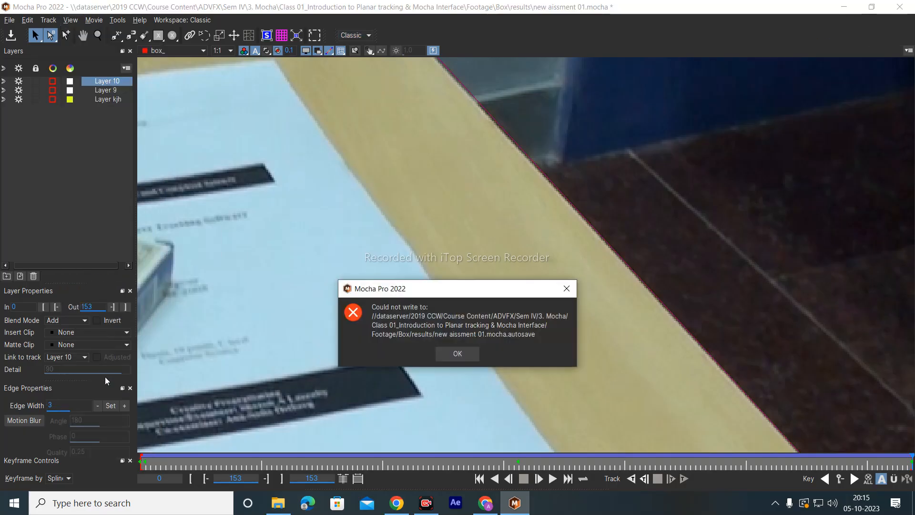
# Dismiss the autosave error and revert the workspace layout to default, keeping the Classic workspace
pyautogui.click(566, 288)
pyautogui.click(47, 20)
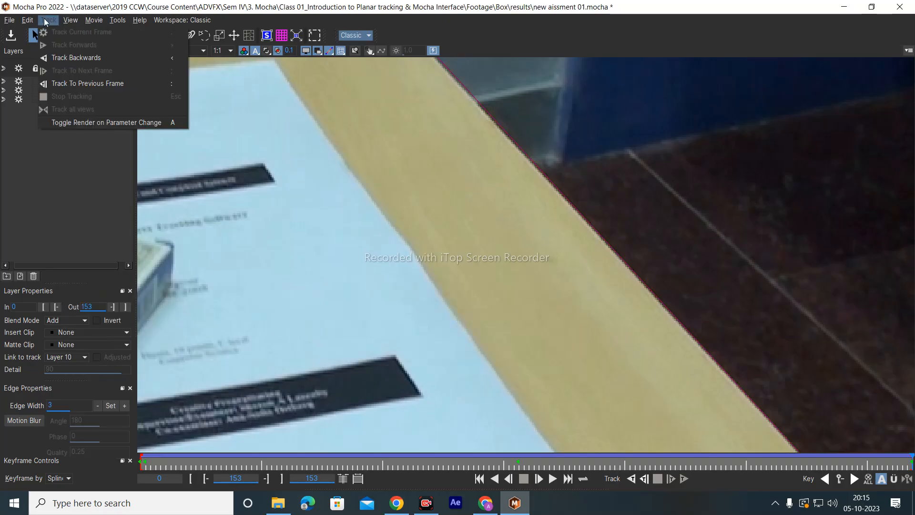
pyautogui.moveTo(75, 18)
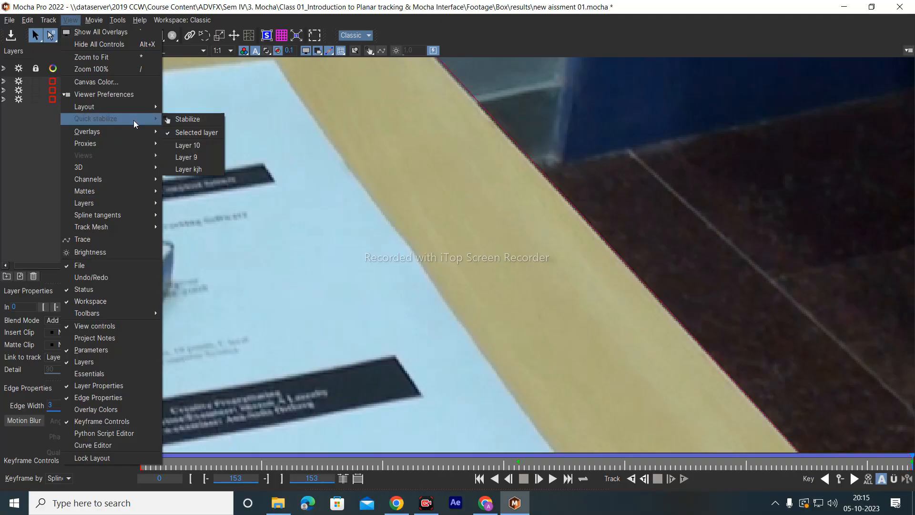
pyautogui.moveTo(125, 104)
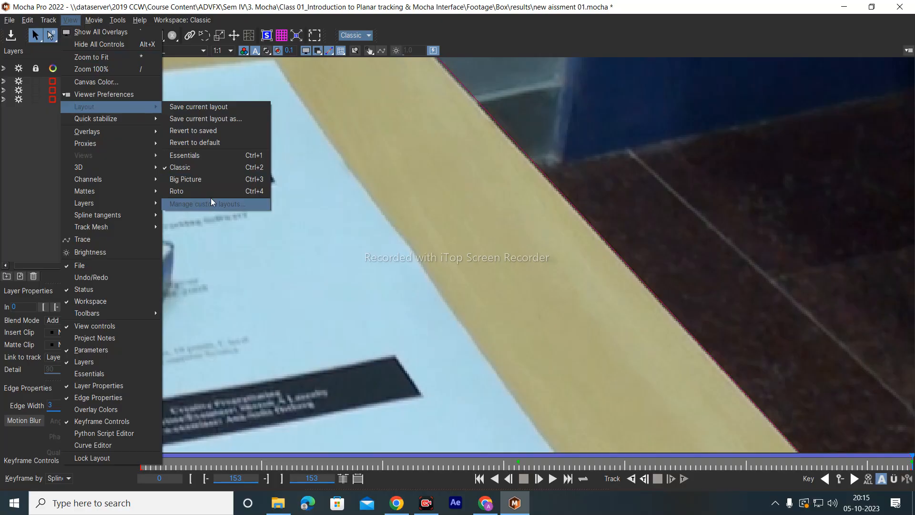
pyautogui.click(219, 144)
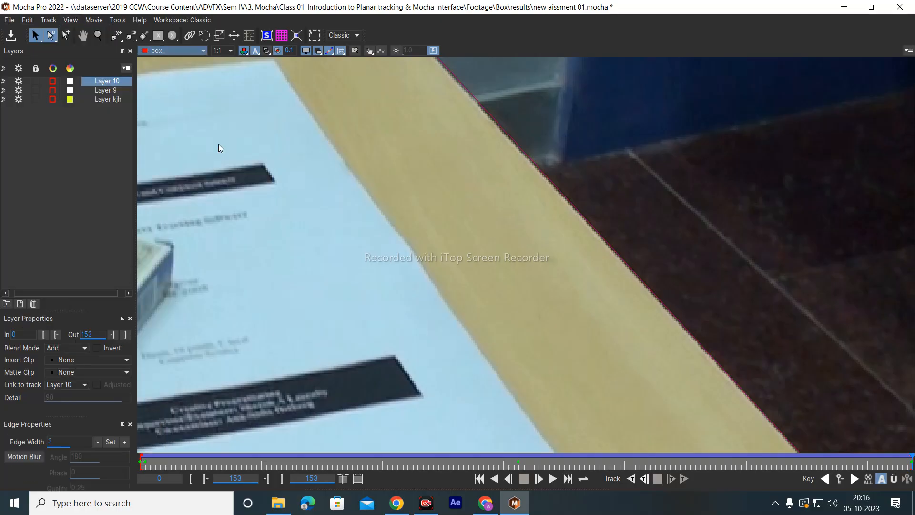
pyautogui.click(350, 36)
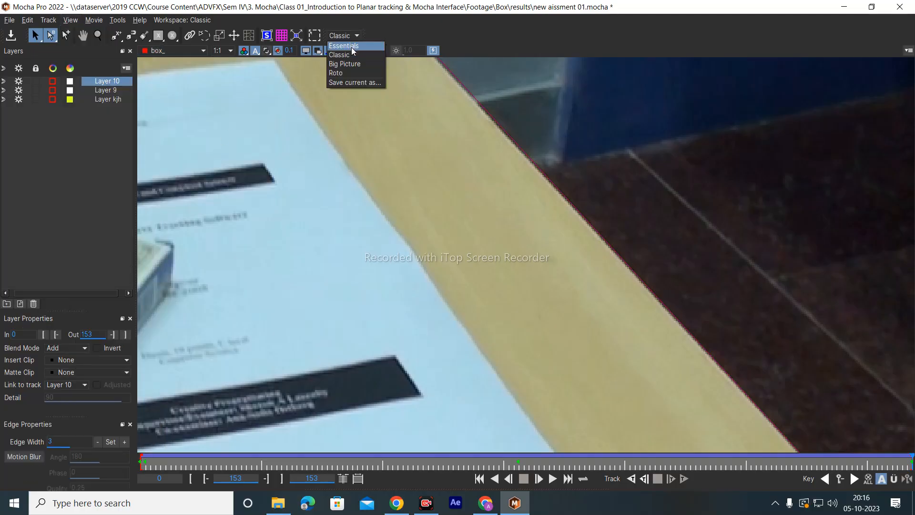
pyautogui.click(356, 58)
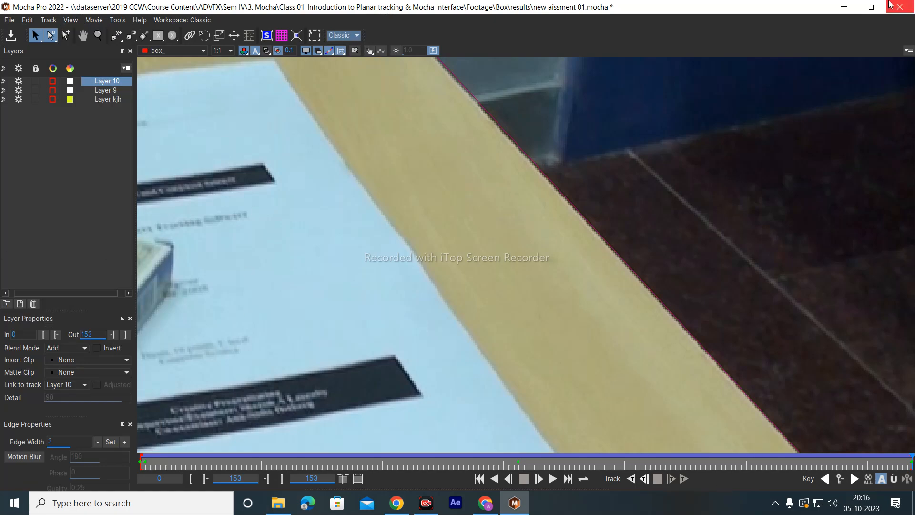
# Restore and re-maximize the window to reveal the lower panels, and show the Dope Sheet keyframes up to frame 153
pyautogui.click(872, 8)
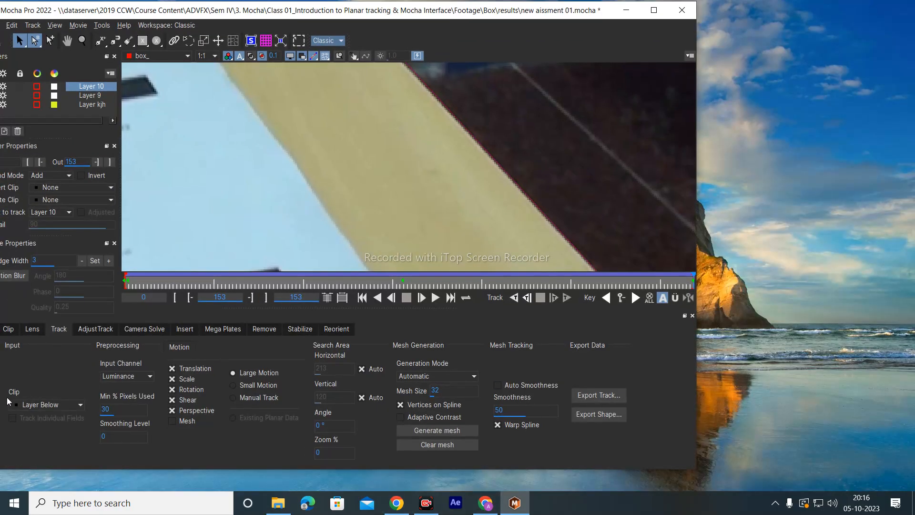
pyautogui.click(657, 13)
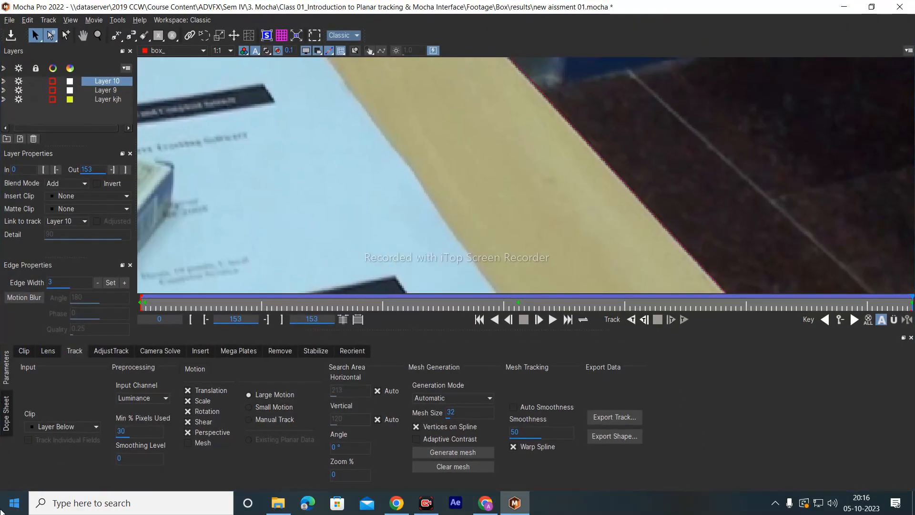
pyautogui.click(6, 421)
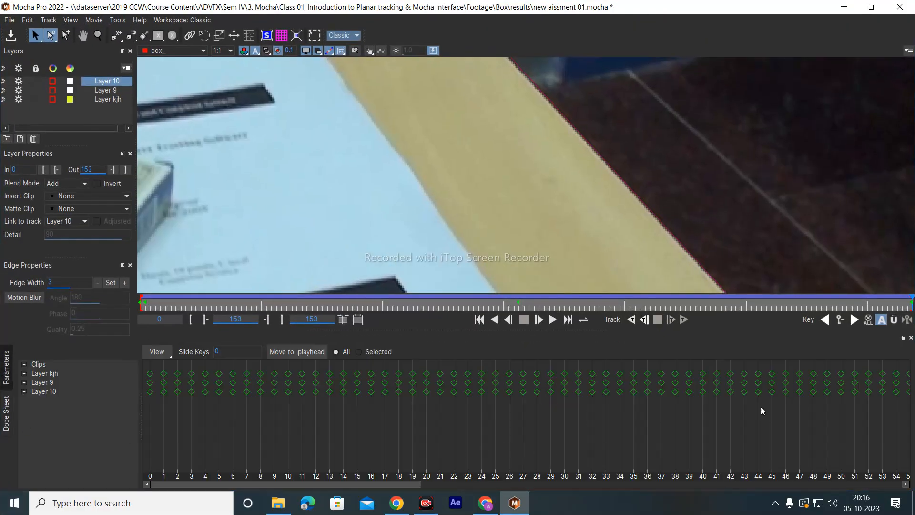
pyautogui.moveTo(184, 484); pyautogui.dragTo(665, 484)
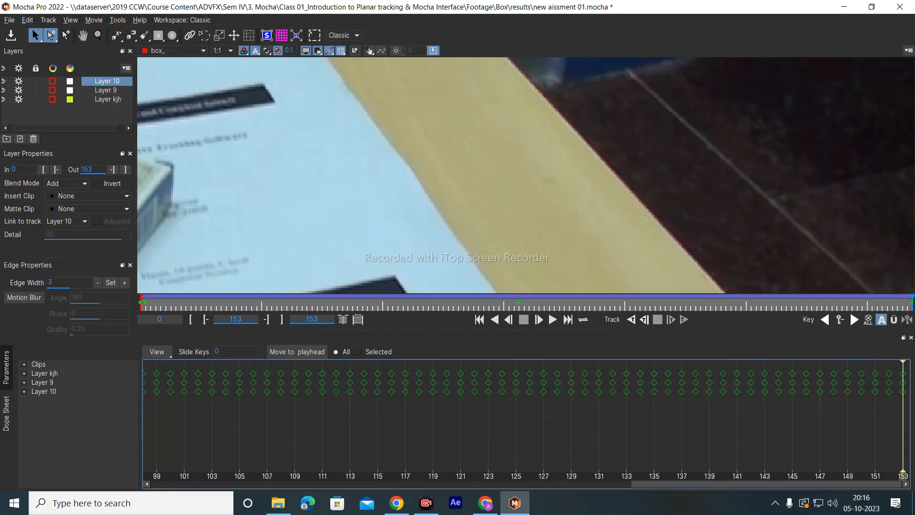
# Hide Layer 9 and Layer kjh, and select Layer 10's keyframe at frame 153 in the Dope Sheet
pyautogui.click(18, 99)
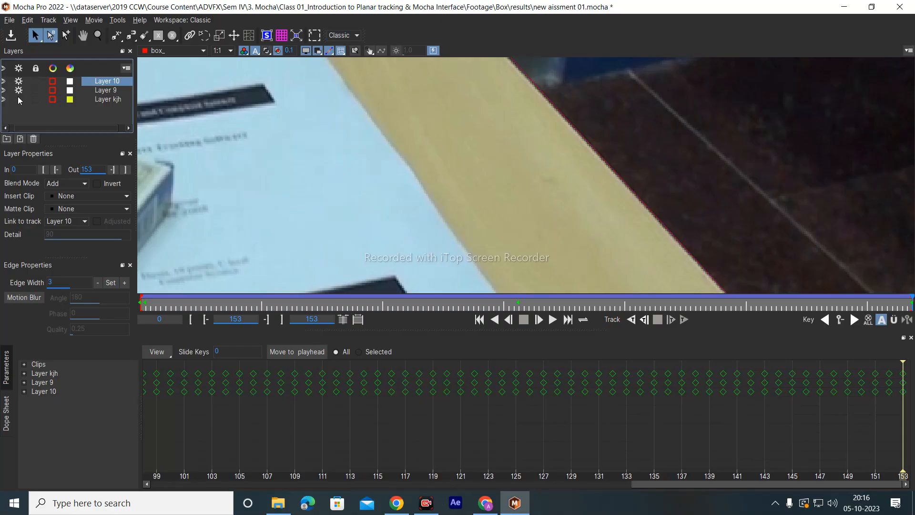
pyautogui.click(20, 83)
pyautogui.click(19, 92)
pyautogui.click(19, 98)
pyautogui.click(18, 81)
pyautogui.moveTo(19, 84); pyautogui.dragTo(18, 100)
pyautogui.hotkey('ctrl', 'z')
pyautogui.click(412, 445)
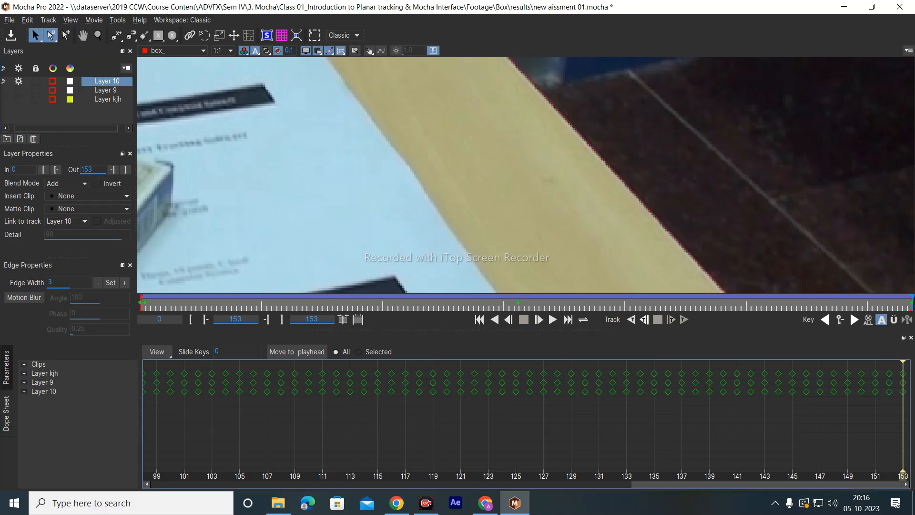
pyautogui.moveTo(909, 299)
pyautogui.mouseDown()
pyautogui.moveTo(776, 301)
pyautogui.moveTo(911, 301)
pyautogui.mouseUp()
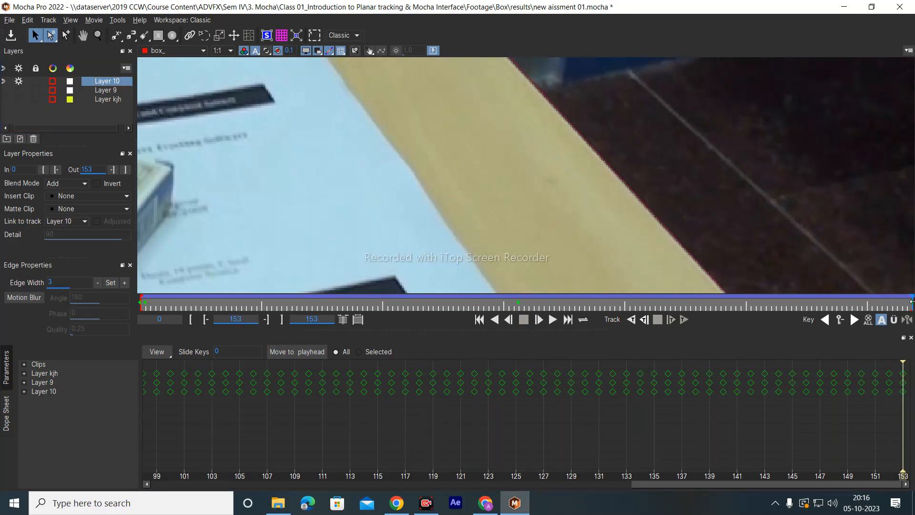
pyautogui.click(902, 393)
# Play the clip from frame 0 with the whole tabletop in view to check Layer 10's spline, stopping at frame 90
pyautogui.click(99, 35)
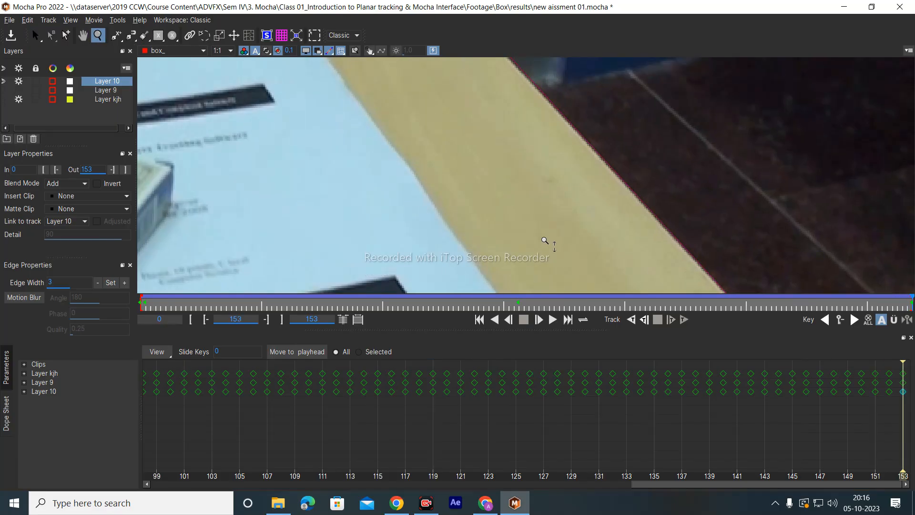
pyautogui.moveTo(547, 241); pyautogui.dragTo(791, 320)
pyautogui.moveTo(500, 200); pyautogui.dragTo(663, 157)
pyautogui.press('x')
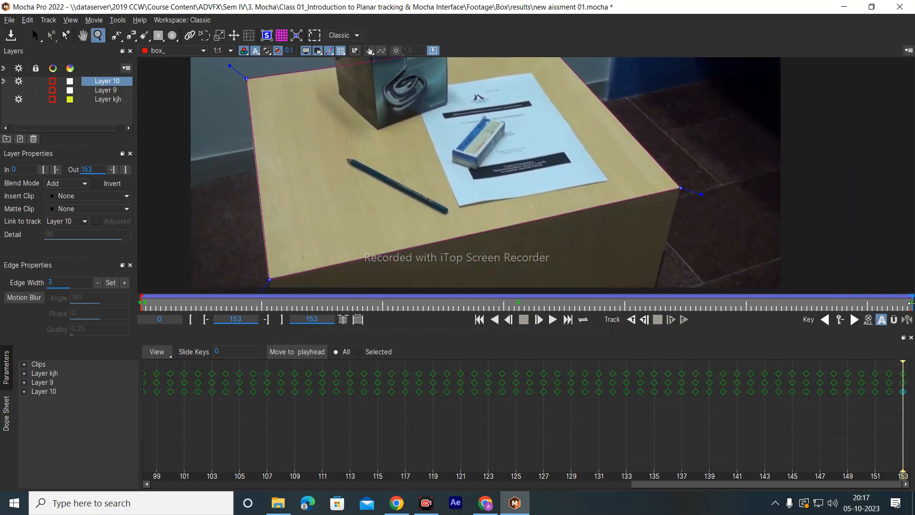
pyautogui.press('x')
pyautogui.moveTo(547, 201)
pyautogui.mouseDown()
pyautogui.moveTo(549, 224)
pyautogui.moveTo(554, 205)
pyautogui.mouseUp()
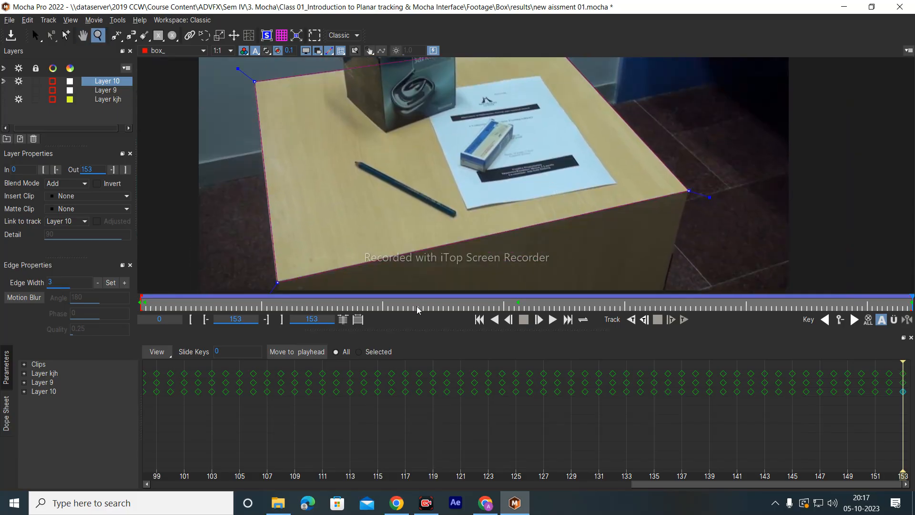
pyautogui.click(479, 319)
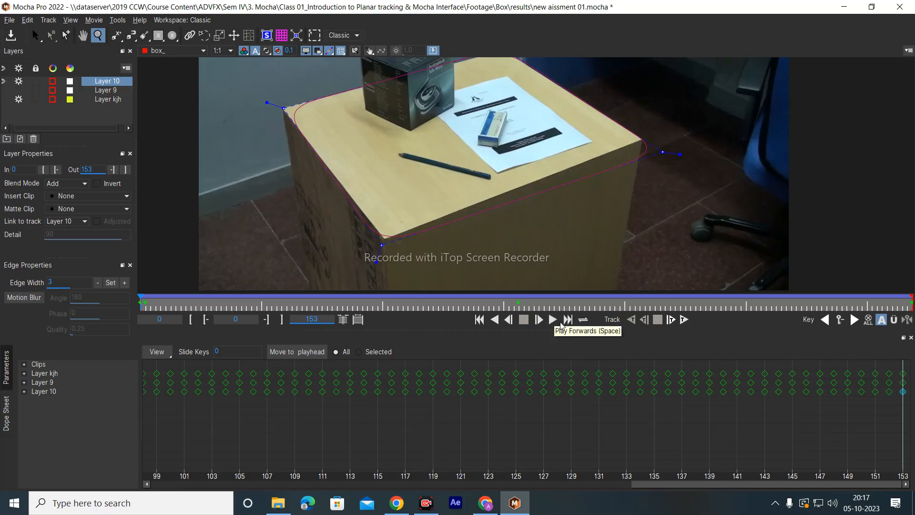
pyautogui.click(542, 320)
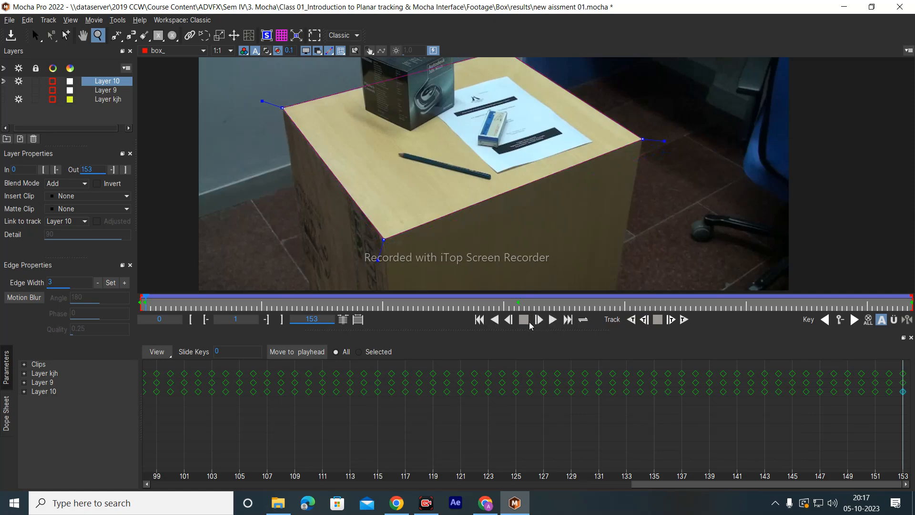
pyautogui.click(554, 320)
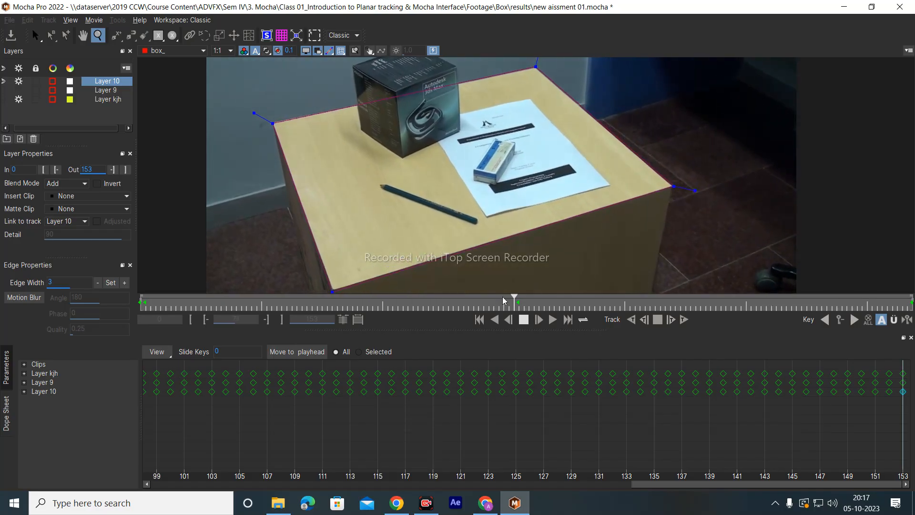
pyautogui.click(523, 319)
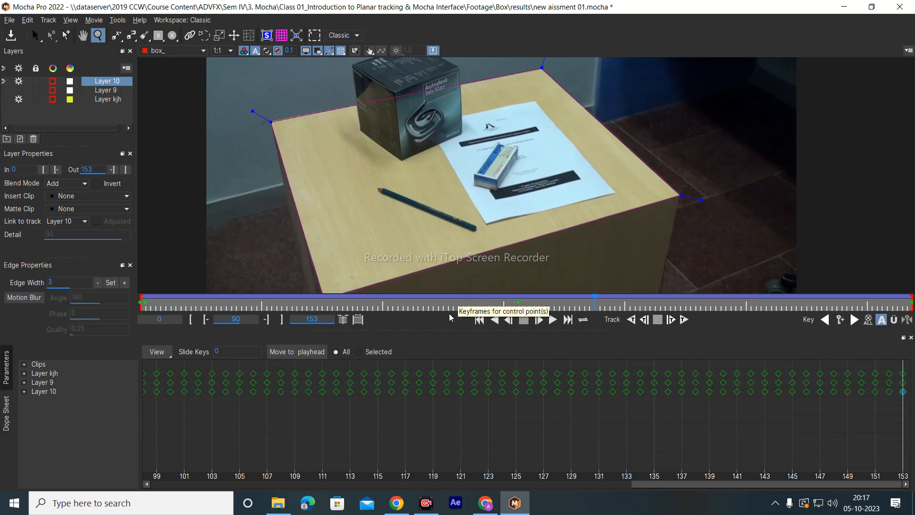
# Switch to the Google Meet call to check its in-call messages and return to Mocha Pro
pyautogui.click(485, 502)
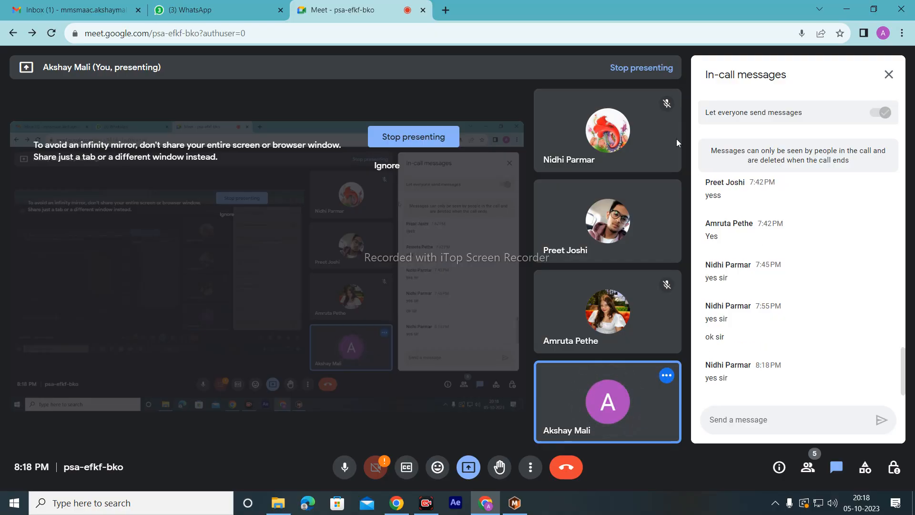
pyautogui.click(846, 8)
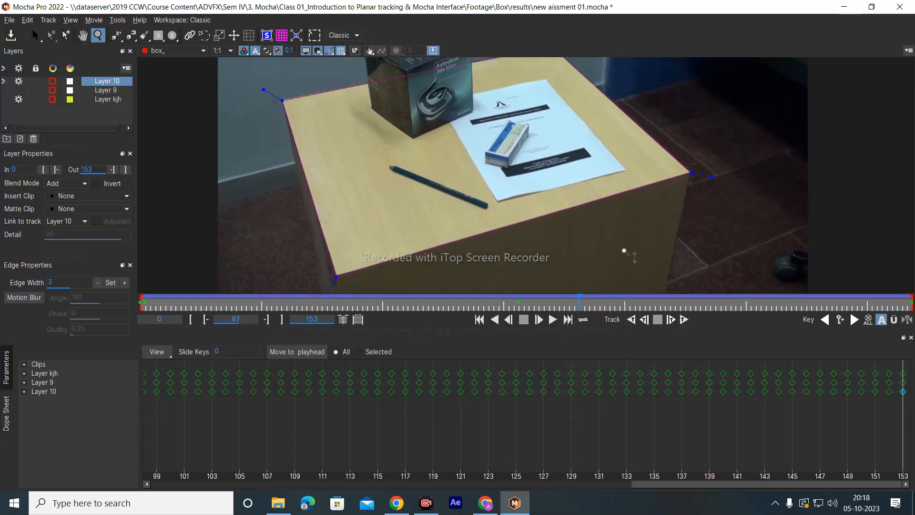
pyautogui.moveTo(623, 250); pyautogui.dragTo(848, 327)
pyautogui.rightClick(848, 327)
pyautogui.moveTo(745, 238); pyautogui.dragTo(747, 270)
pyautogui.press('x')
pyautogui.moveTo(698, 248); pyautogui.dragTo(682, 238)
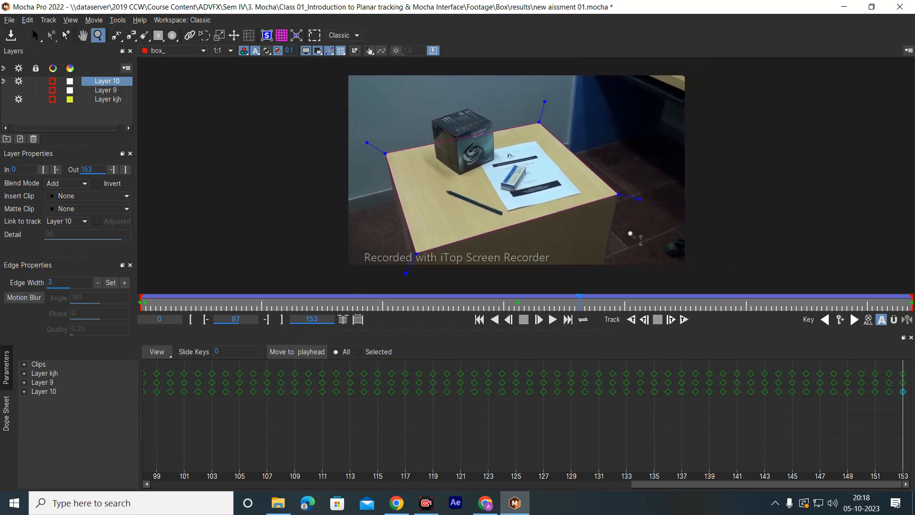
pyautogui.click(7, 21)
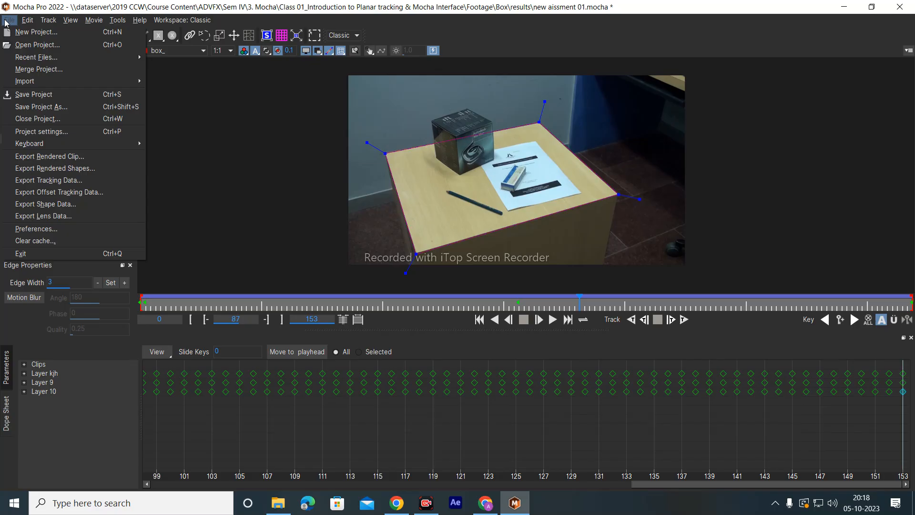
pyautogui.click(101, 359)
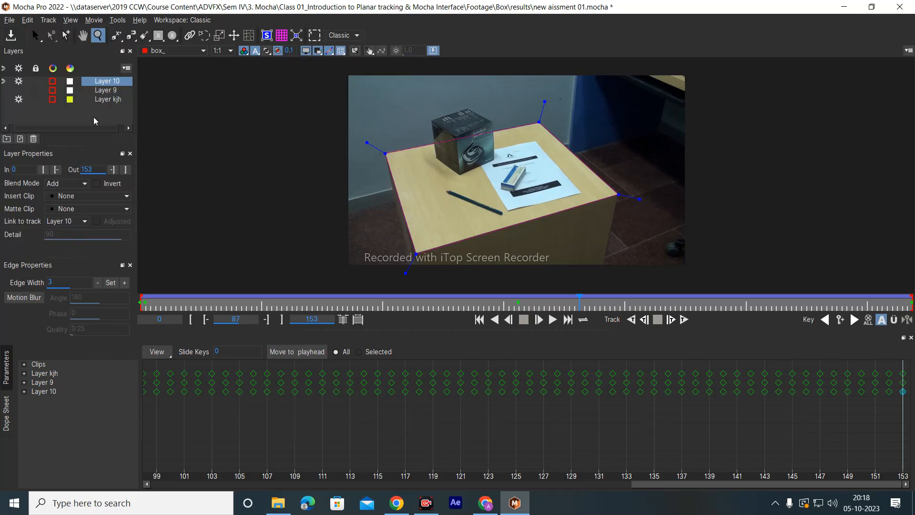
# Switch the workspace from Classic to Essentials
pyautogui.click(347, 37)
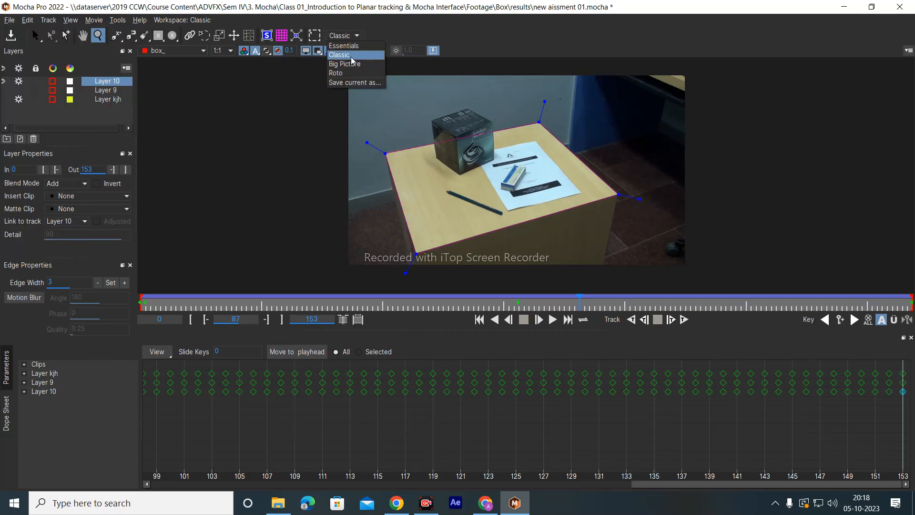
pyautogui.click(351, 54)
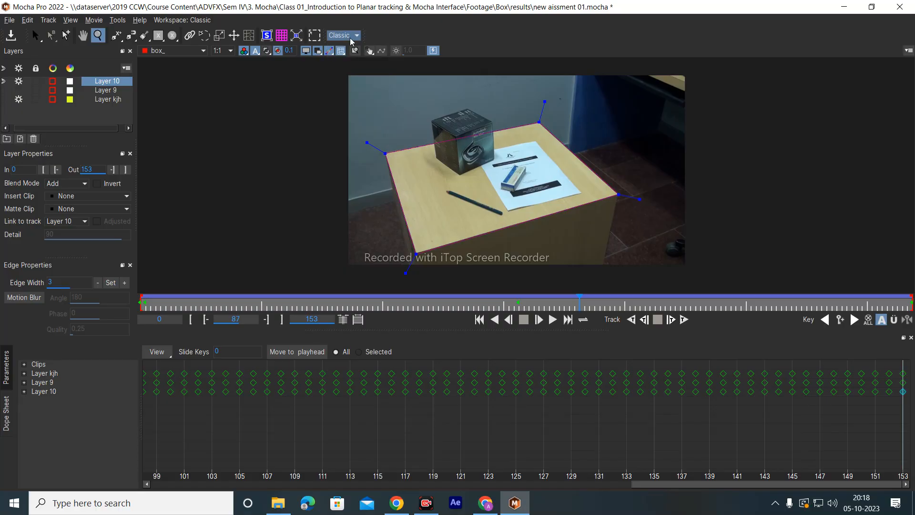
pyautogui.click(350, 38)
pyautogui.click(350, 49)
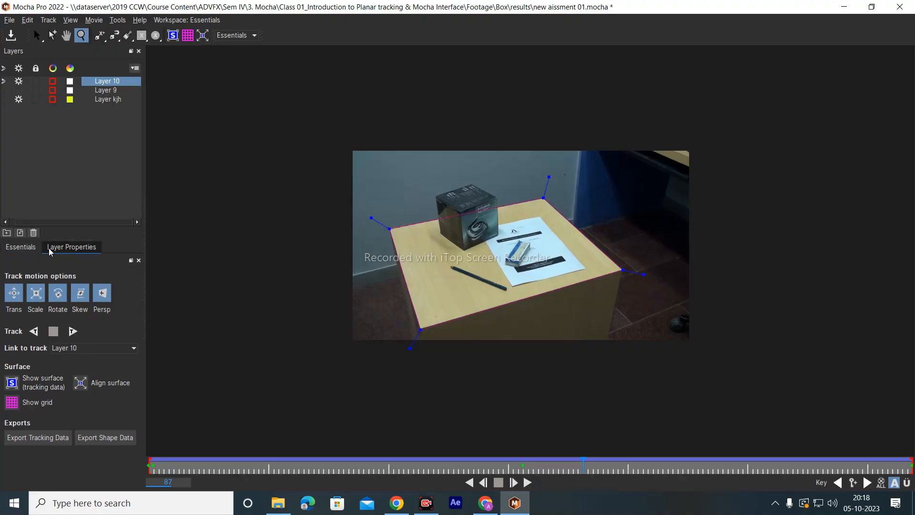
# Set Layer 10's insert clip to Logo in its layer properties and toggle the layer's Invert option
pyautogui.click(77, 247)
pyautogui.click(96, 306)
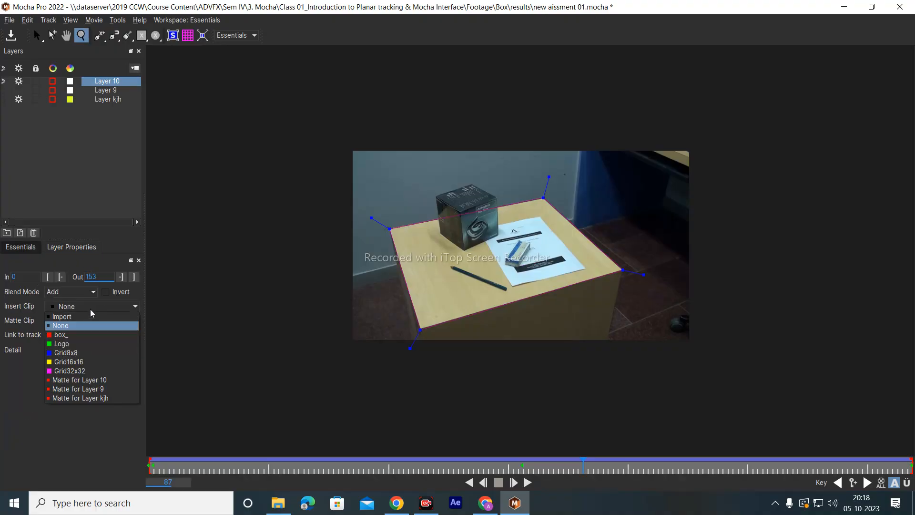
pyautogui.click(80, 343)
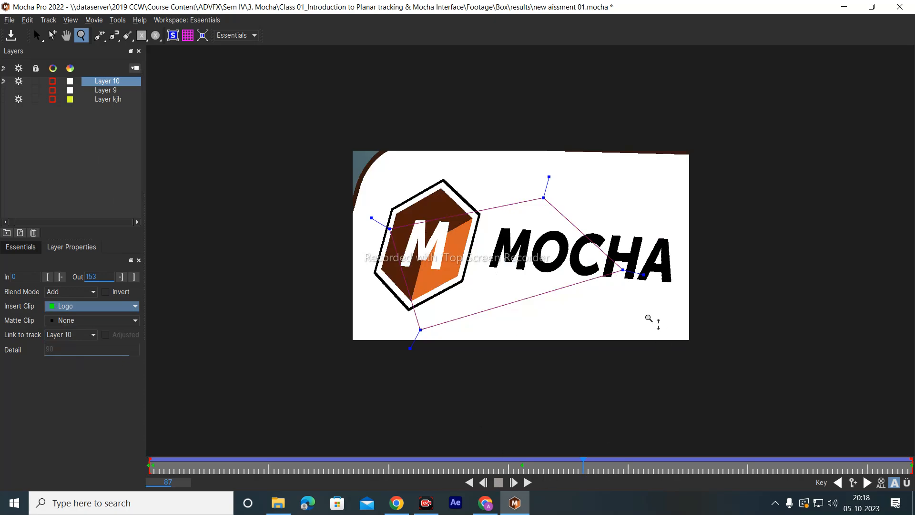
pyautogui.moveTo(649, 318); pyautogui.dragTo(746, 390)
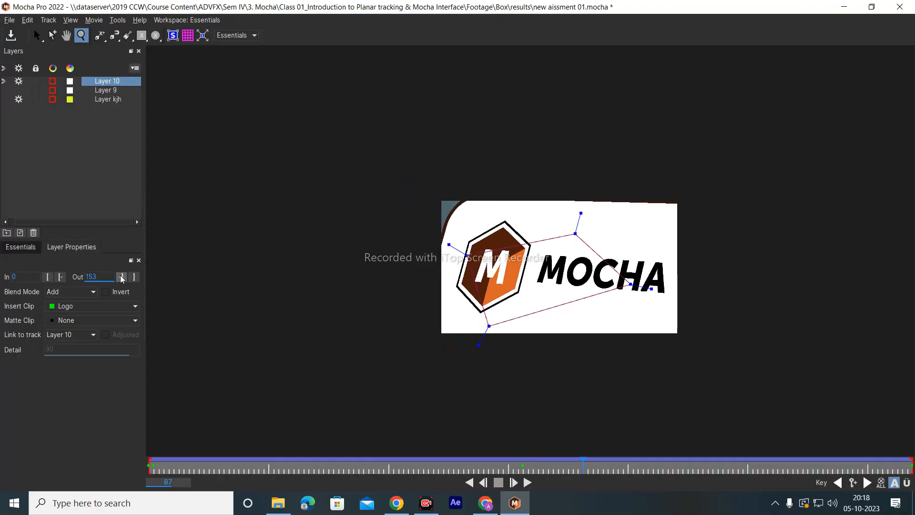
pyautogui.click(21, 247)
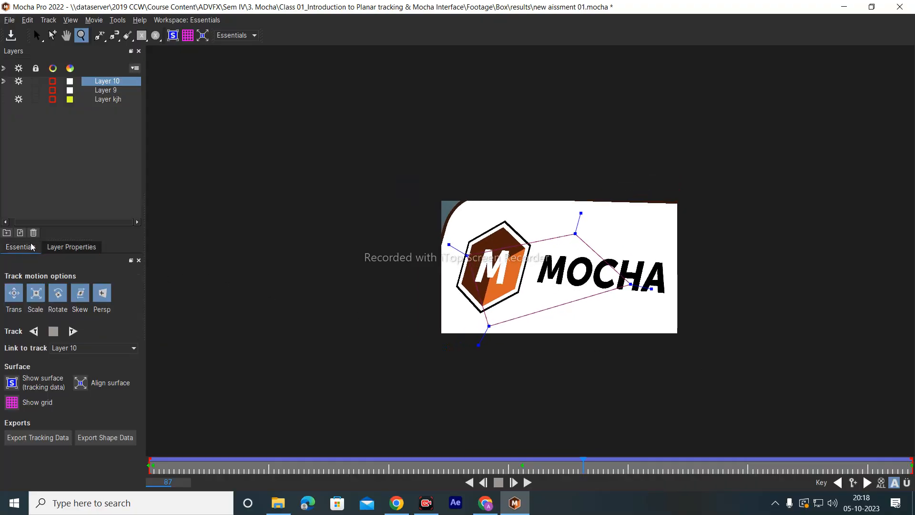
pyautogui.click(75, 252)
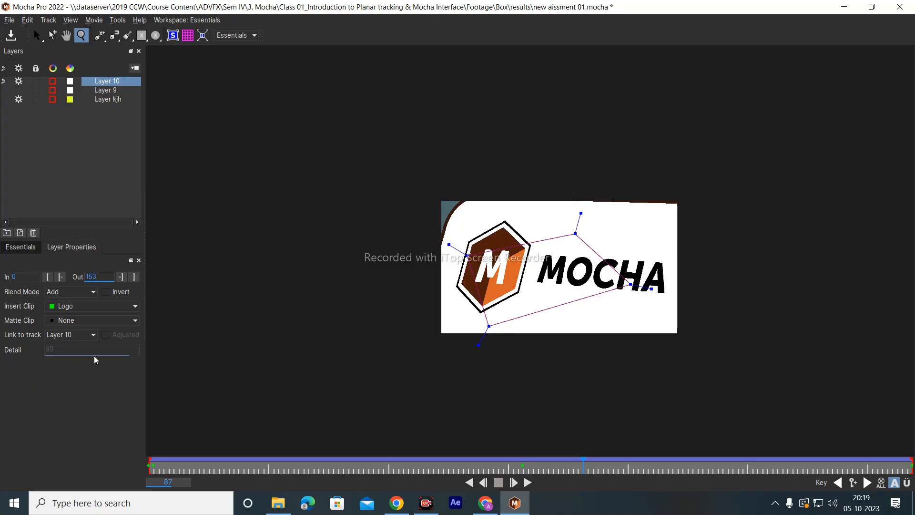
pyautogui.click(108, 293)
# Close Mocha Pro without saving the project changes
pyautogui.click(899, 7)
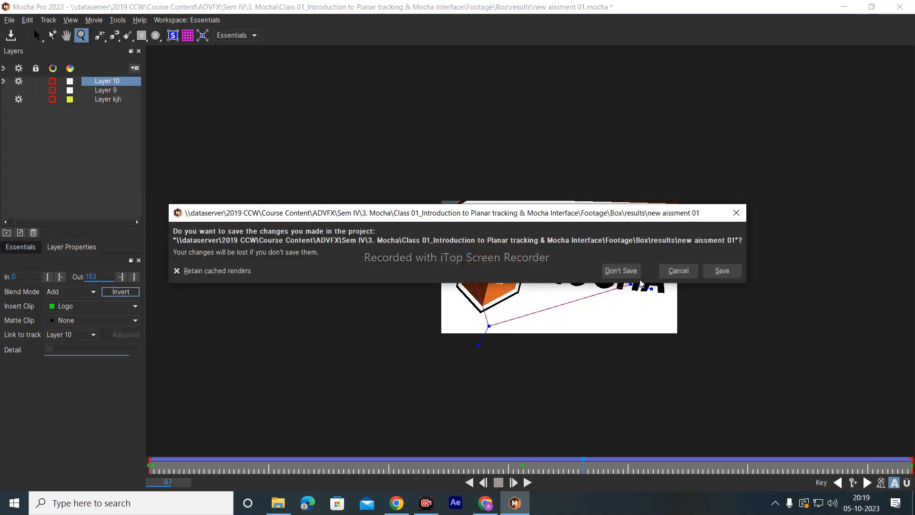
pyautogui.click(622, 270)
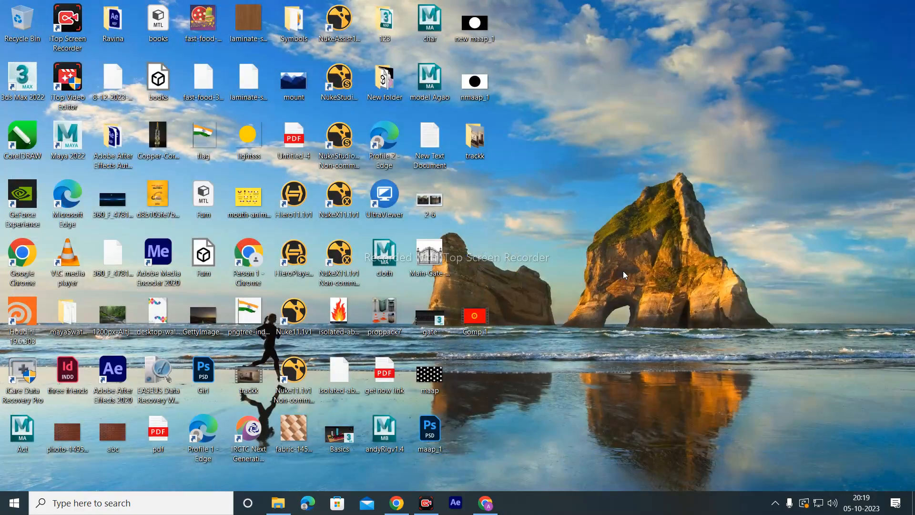
pyautogui.rightClick(543, 104)
pyautogui.click(581, 139)
pyautogui.rightClick(559, 119)
pyautogui.click(601, 155)
pyautogui.rightClick(567, 85)
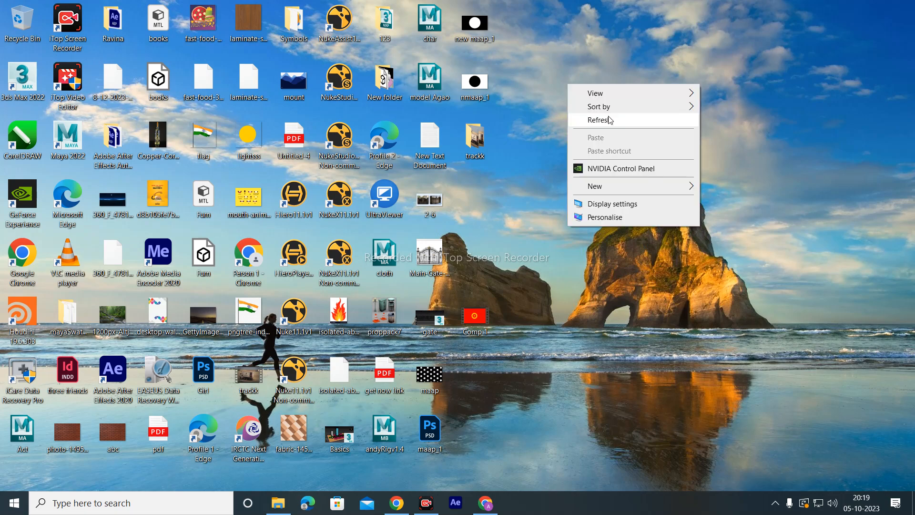
pyautogui.click(610, 119)
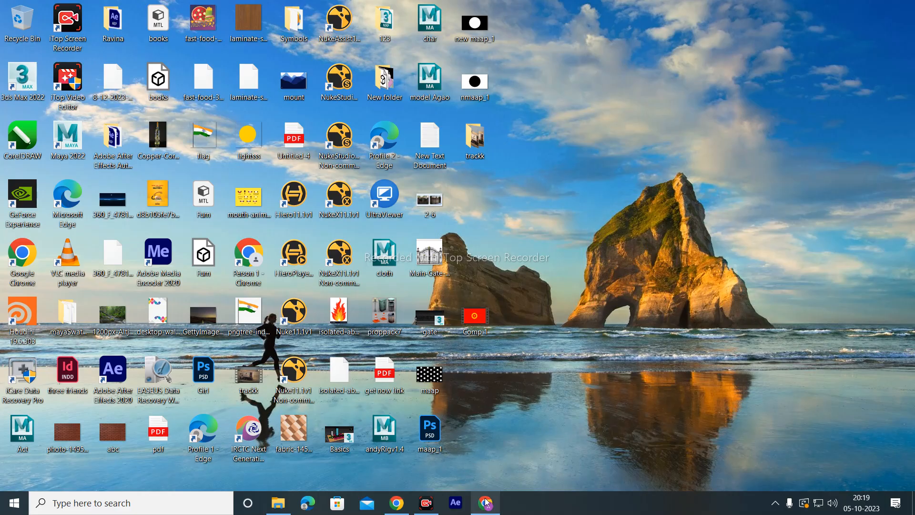
pyautogui.click(10, 505)
pyautogui.rightClick(649, 204)
pyautogui.click(669, 237)
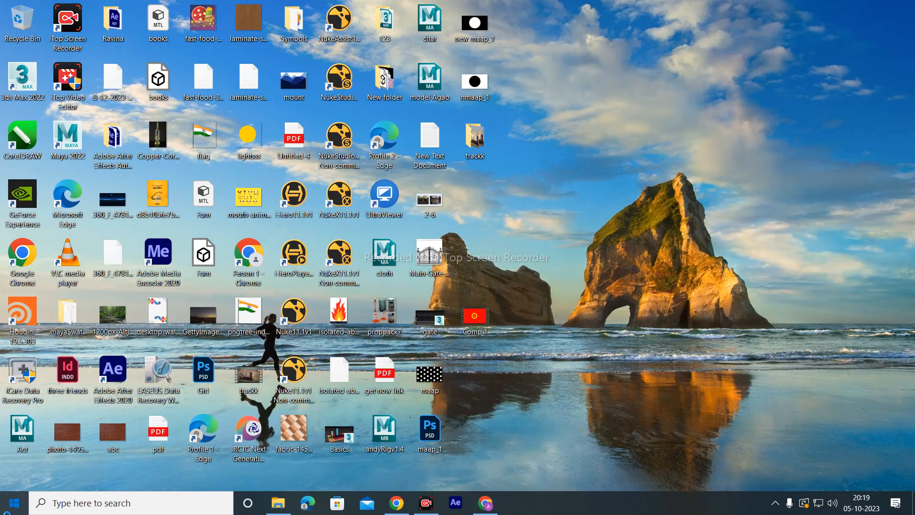
pyautogui.press('super')
pyautogui.scroll(-6, 104, 333)
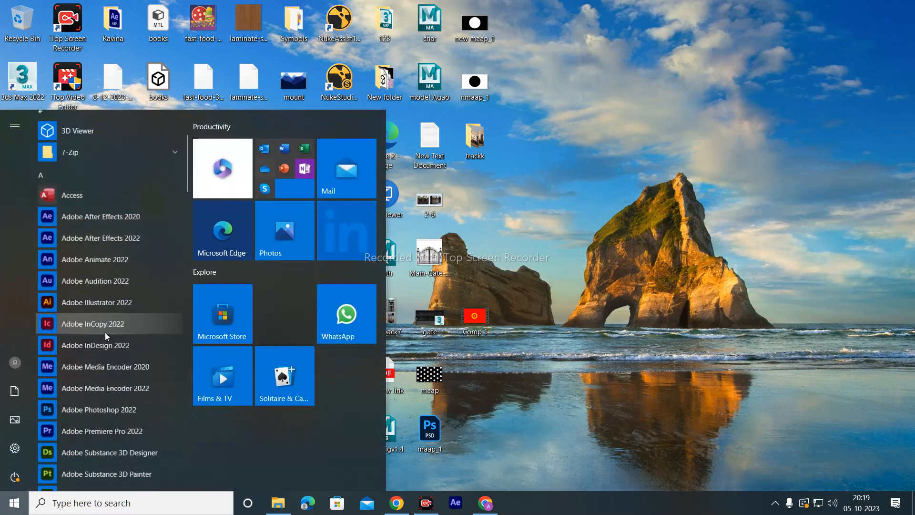
pyautogui.scroll(-4, 107, 335)
pyautogui.click(126, 265)
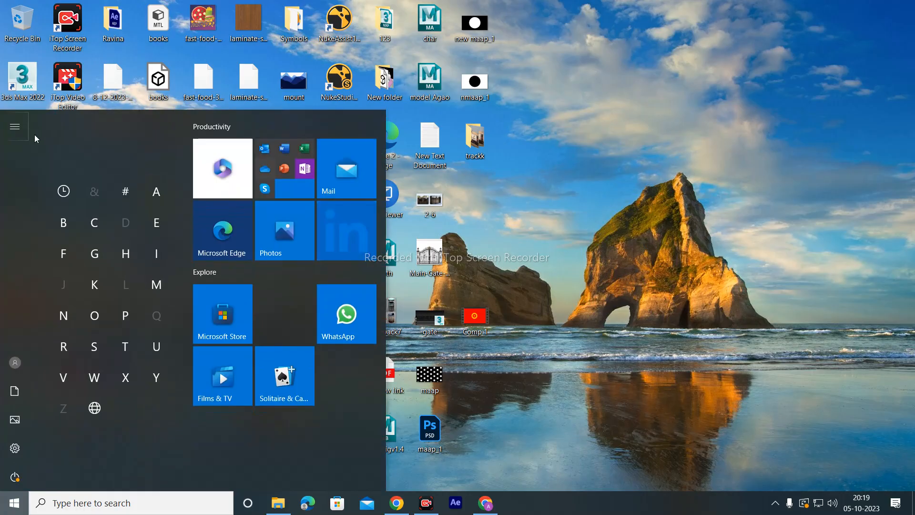
pyautogui.click(617, 317)
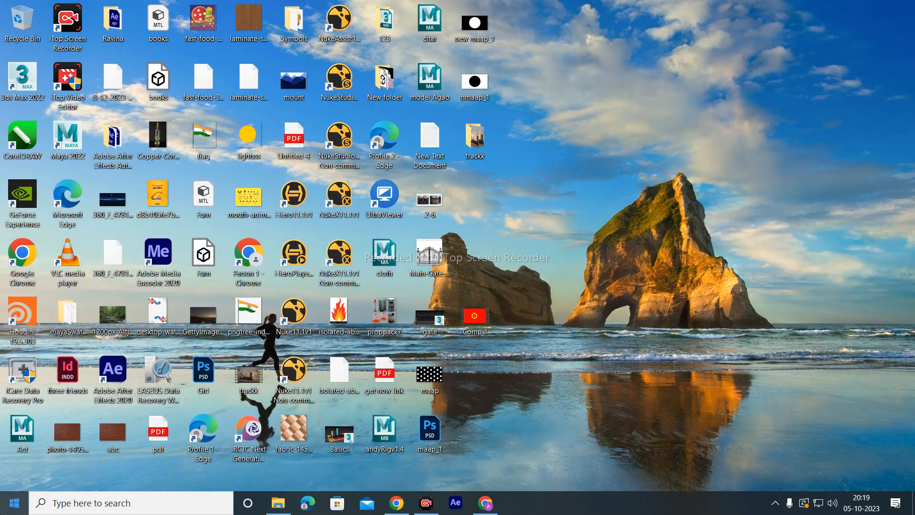
# Launch Mocha Pro, proceed past its welcome window, and switch the workspace to Classic
pyautogui.click(14, 503)
pyautogui.scroll(-10, 124, 362)
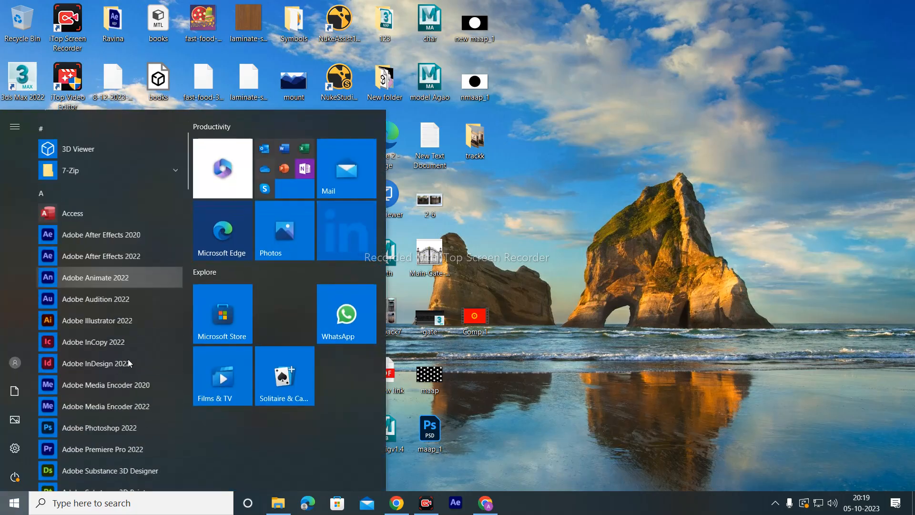
pyautogui.click(387, 317)
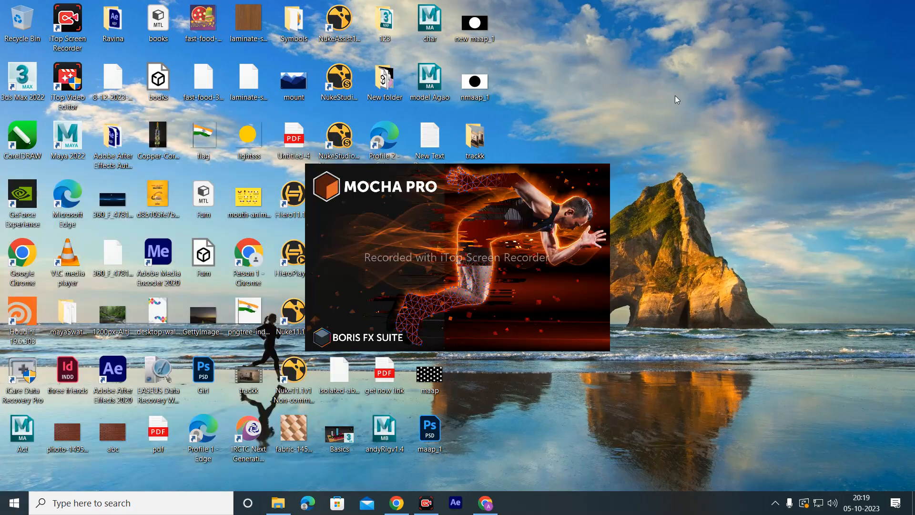
pyautogui.rightClick(673, 94)
pyautogui.click(720, 132)
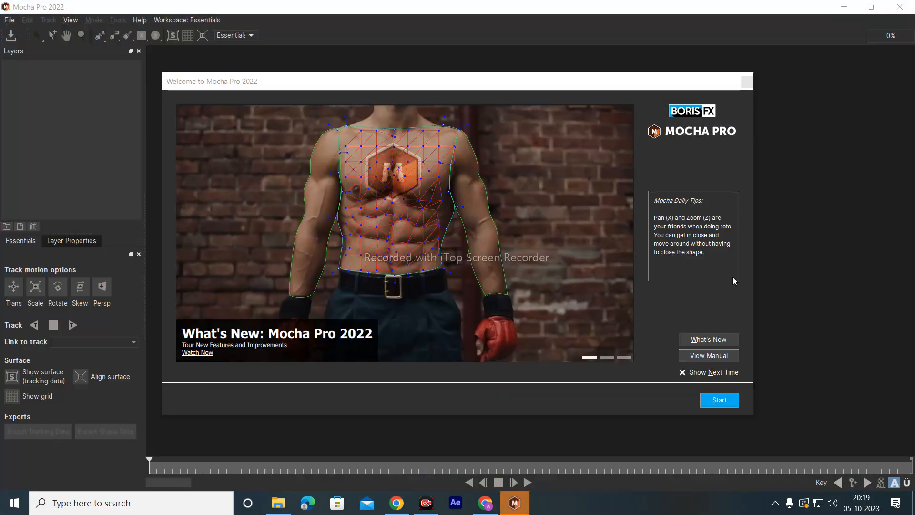
pyautogui.click(725, 403)
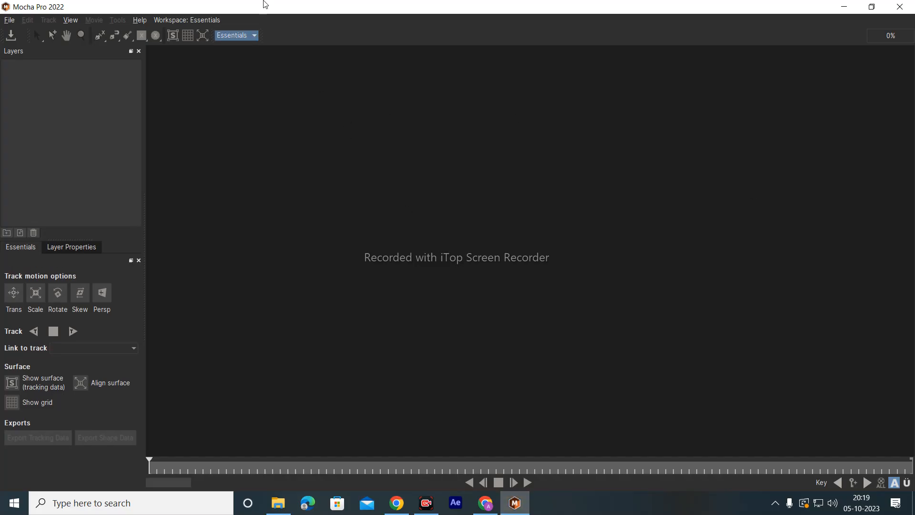
pyautogui.click(243, 38)
pyautogui.click(238, 56)
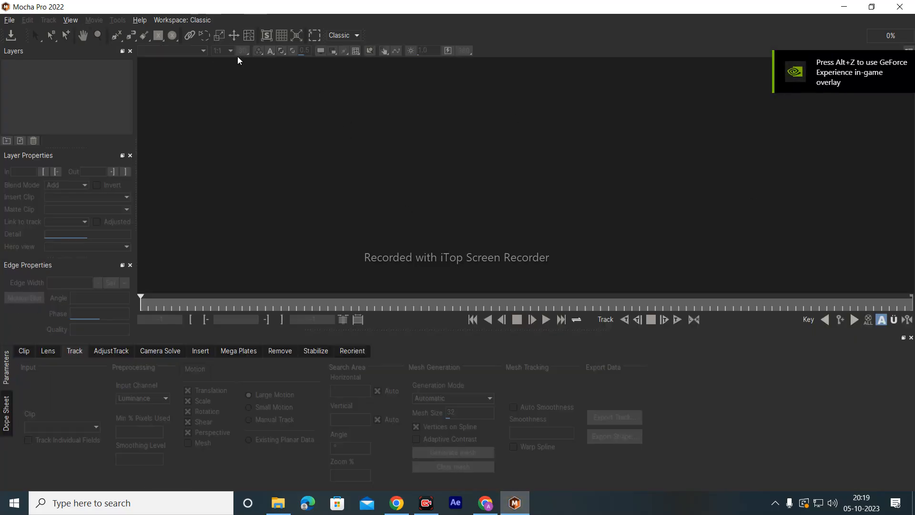
pyautogui.click(15, 20)
pyautogui.click(22, 36)
pyautogui.click(10, 20)
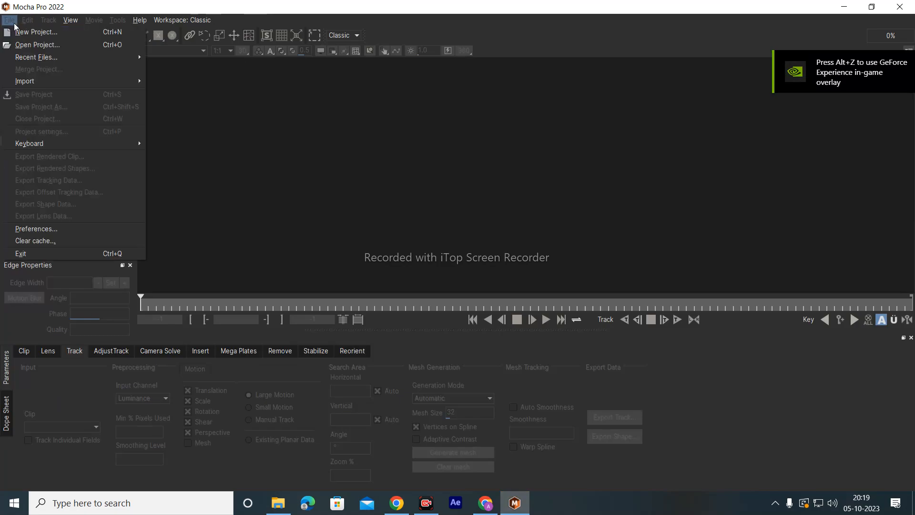
pyautogui.click(37, 44)
pyautogui.scroll(-8, 176, 191)
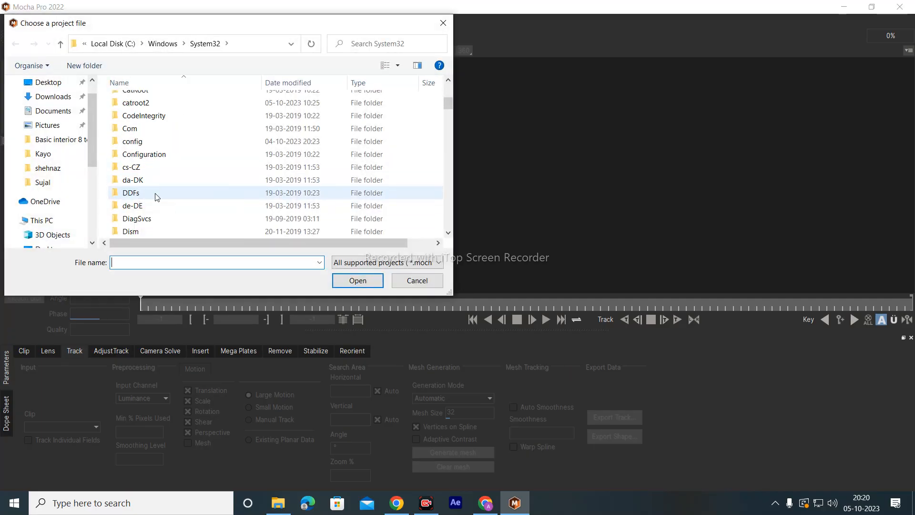
pyautogui.scroll(9, 414, 210)
pyautogui.click(447, 26)
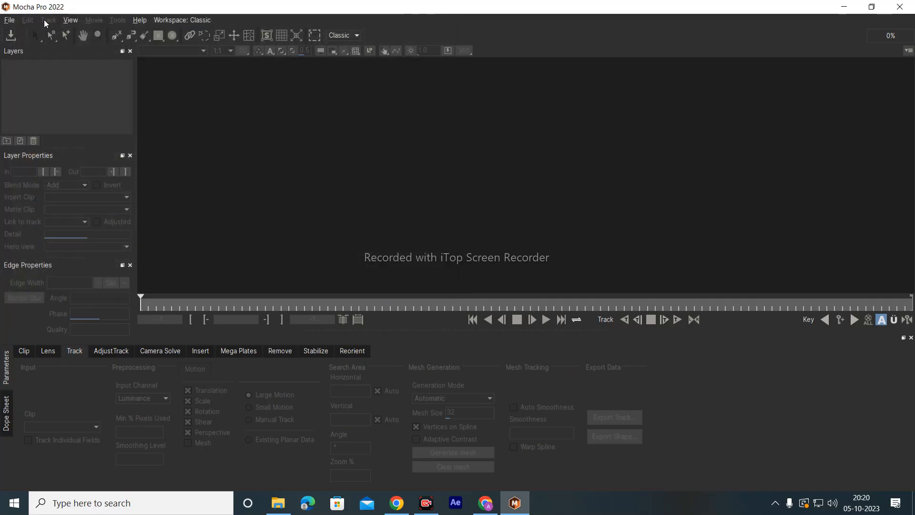
# Create a new project from the trackk_0111 image sequence in the desktop's trackk folder, keeping the default settings
pyautogui.click(10, 20)
pyautogui.click(37, 37)
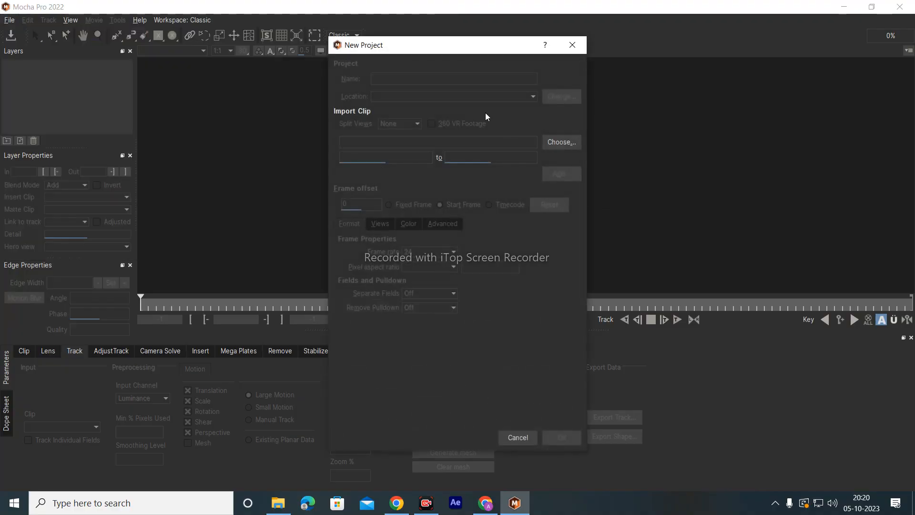
pyautogui.click(573, 146)
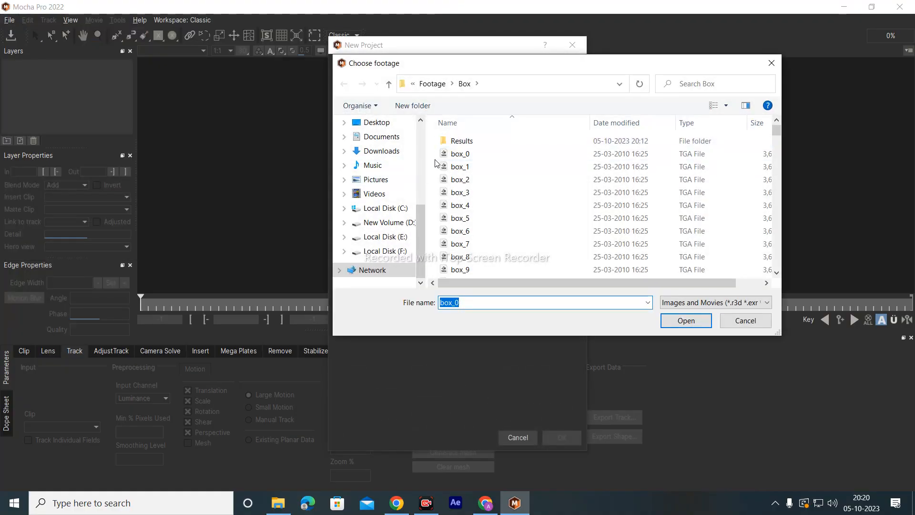
pyautogui.click(389, 151)
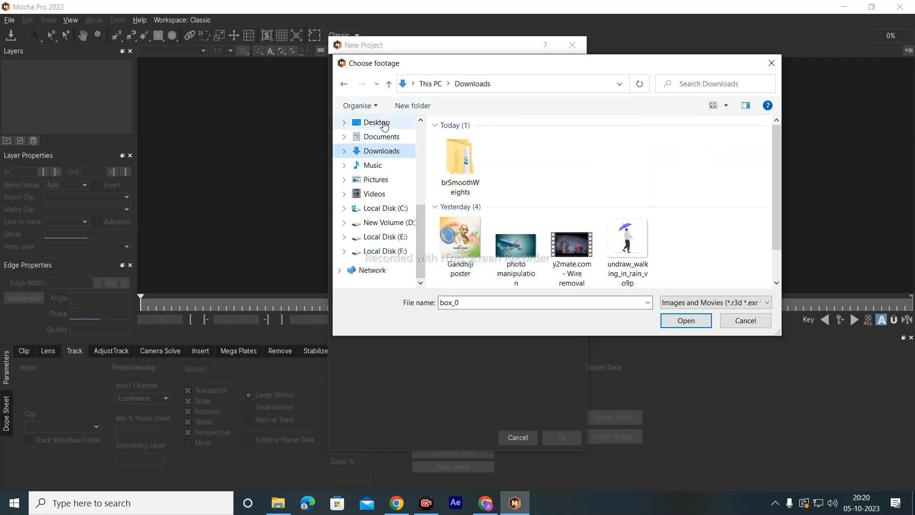
pyautogui.click(380, 122)
pyautogui.scroll(-3, 687, 219)
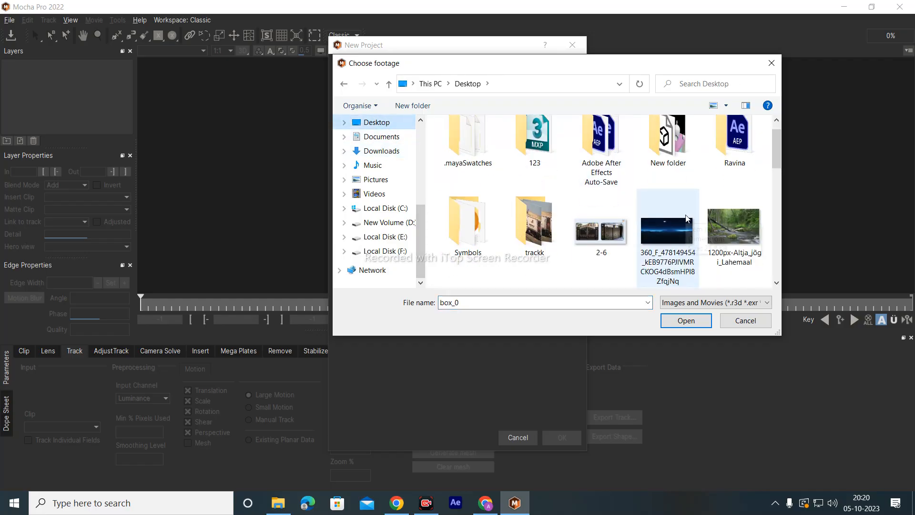
pyautogui.doubleClick(552, 143)
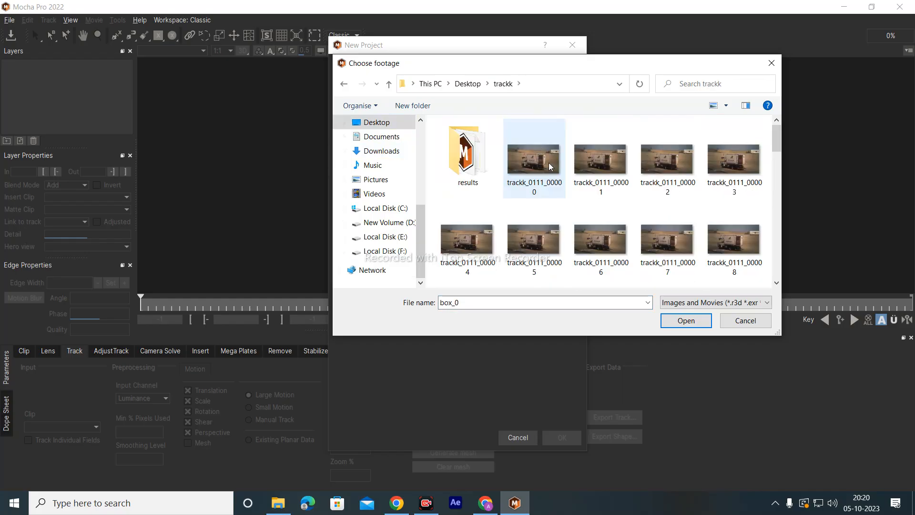
pyautogui.click(552, 168)
pyautogui.click(686, 320)
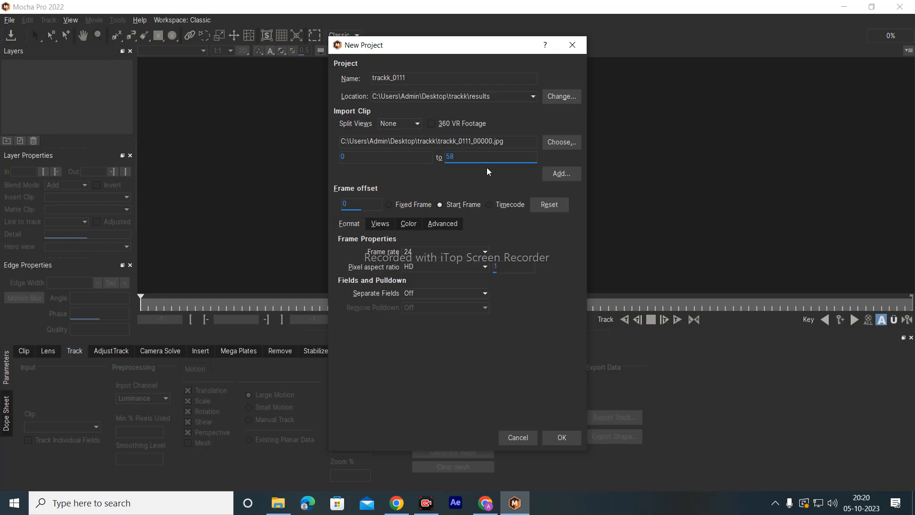
pyautogui.click(561, 437)
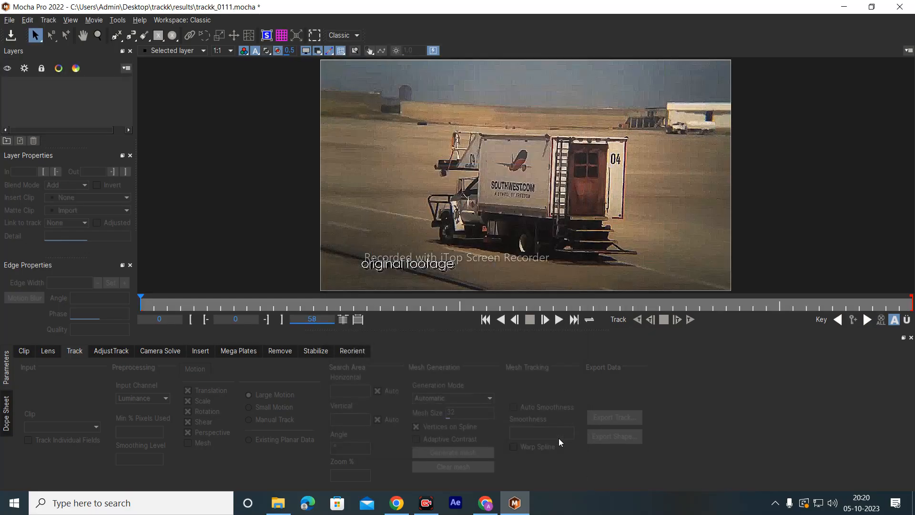
# Play the start of the truck footage and return to its first frame
pyautogui.click(558, 320)
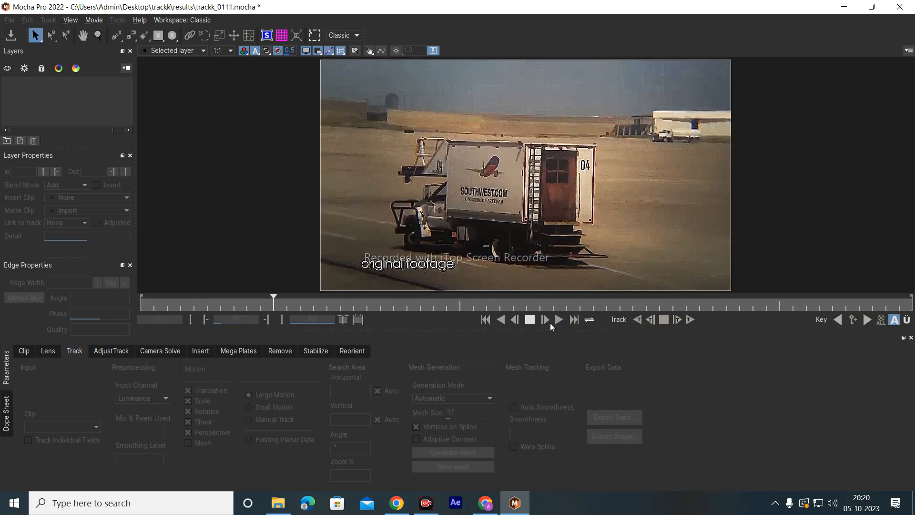
pyautogui.click(530, 319)
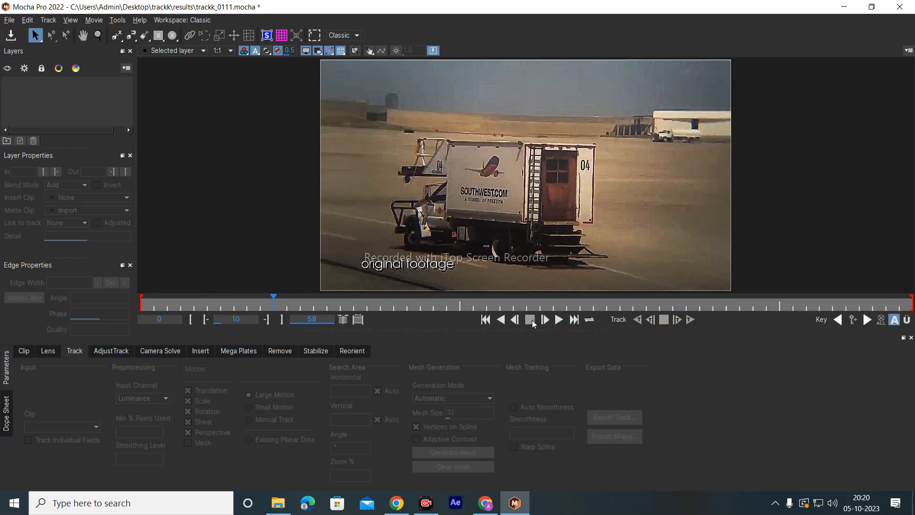
pyautogui.click(485, 319)
pyautogui.click(60, 98)
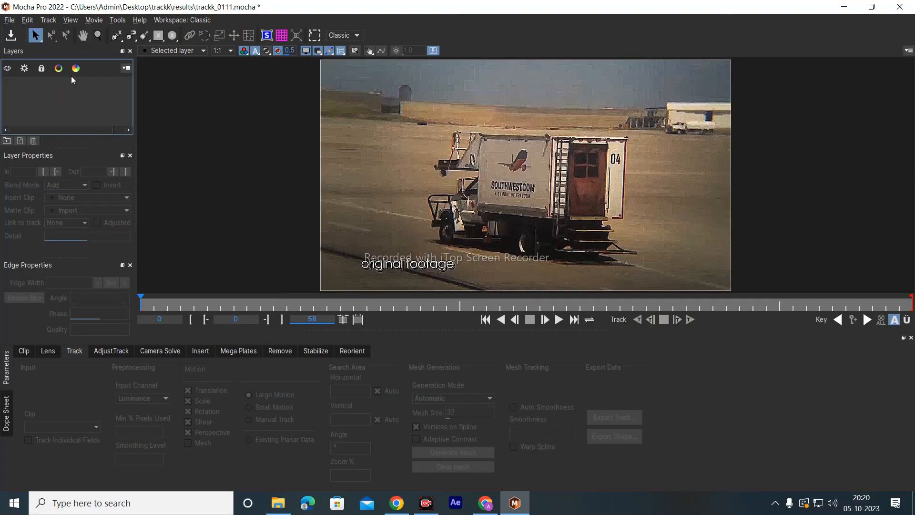
# Show the grid overlay and draw a closed X-spline around the truck's SOUTHWEST.COM side panel
pyautogui.click(116, 40)
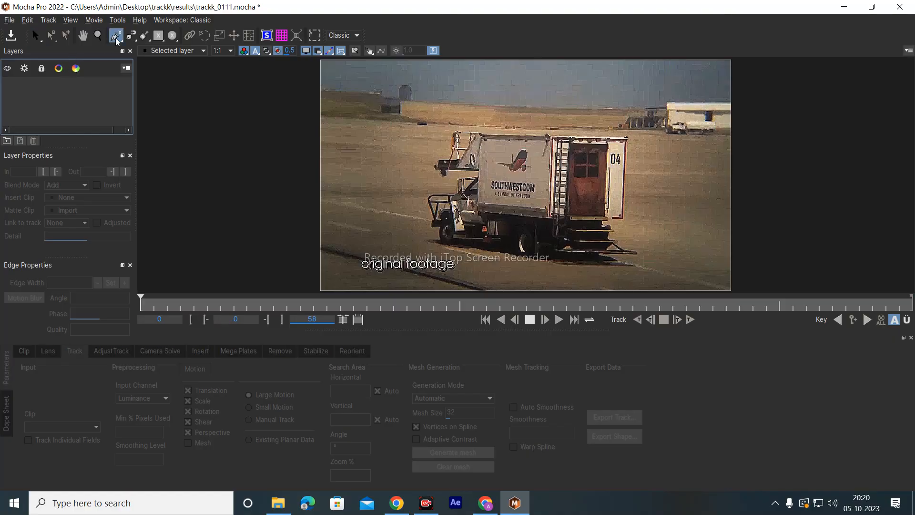
pyautogui.click(204, 51)
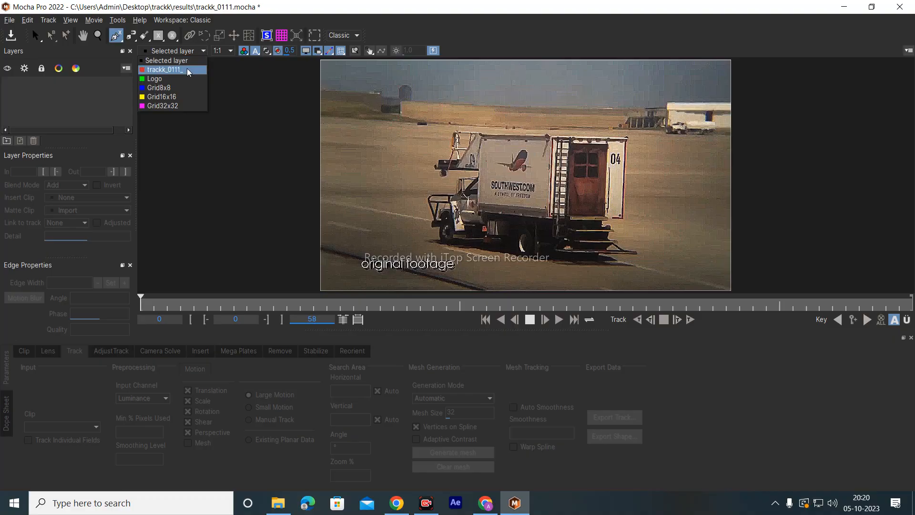
pyautogui.click(61, 86)
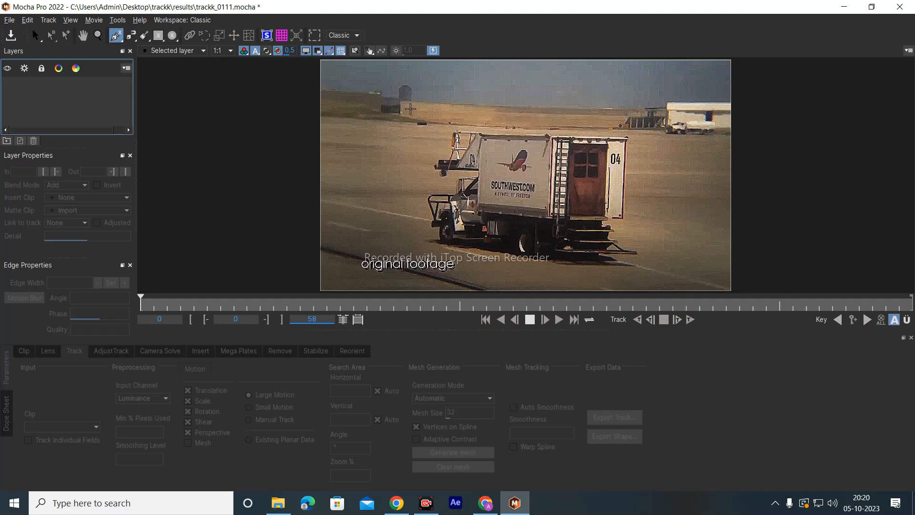
pyautogui.click(281, 38)
pyautogui.click(263, 36)
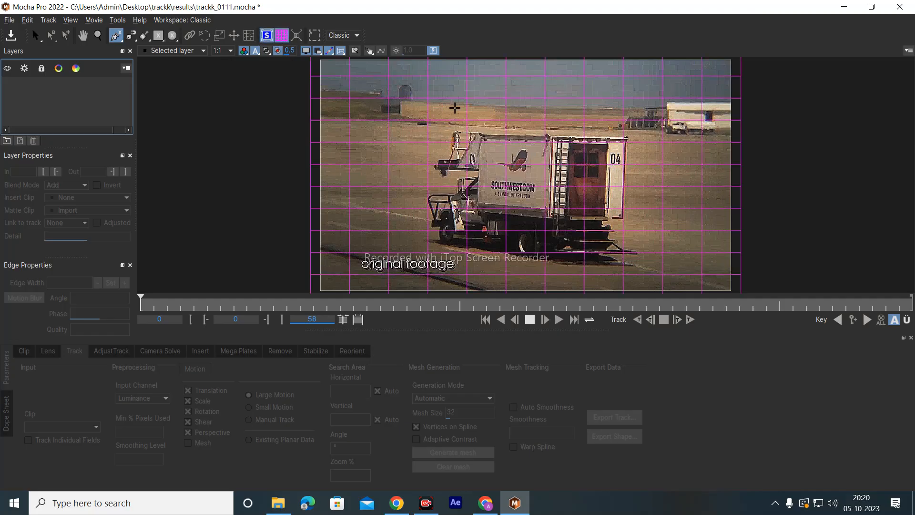
pyautogui.click(482, 138)
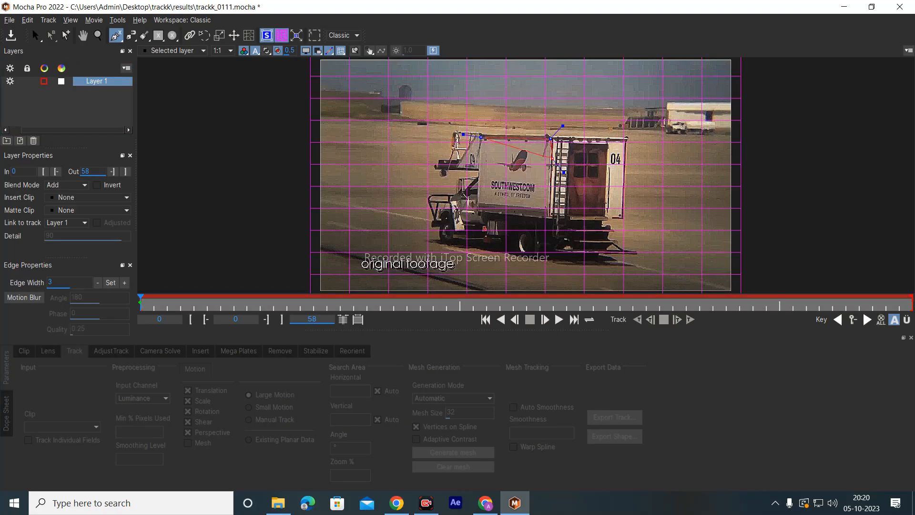
pyautogui.click(534, 223)
pyautogui.rightClick(471, 187)
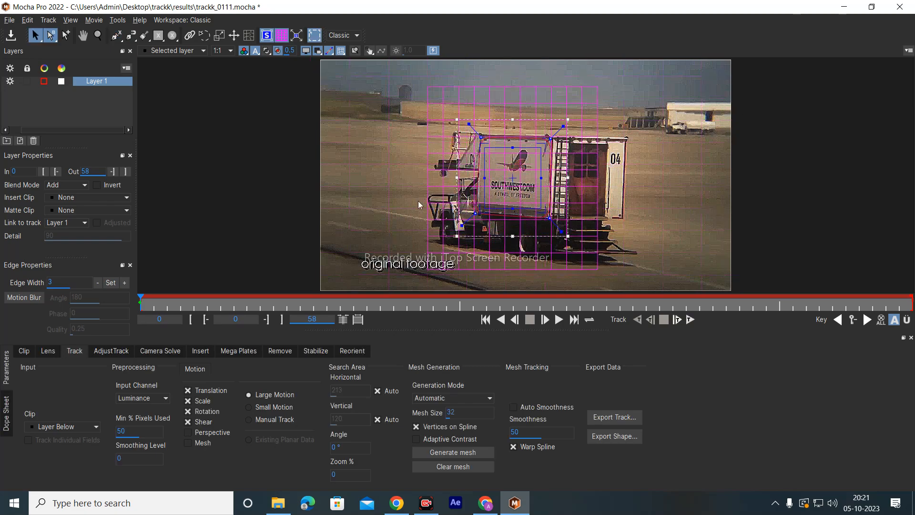
# Hide the grid overlay around the spline on the truck panel
pyautogui.press('Right')
pyautogui.press('Right')
pyautogui.press('Left')
pyautogui.press('Left')
pyautogui.click(282, 36)
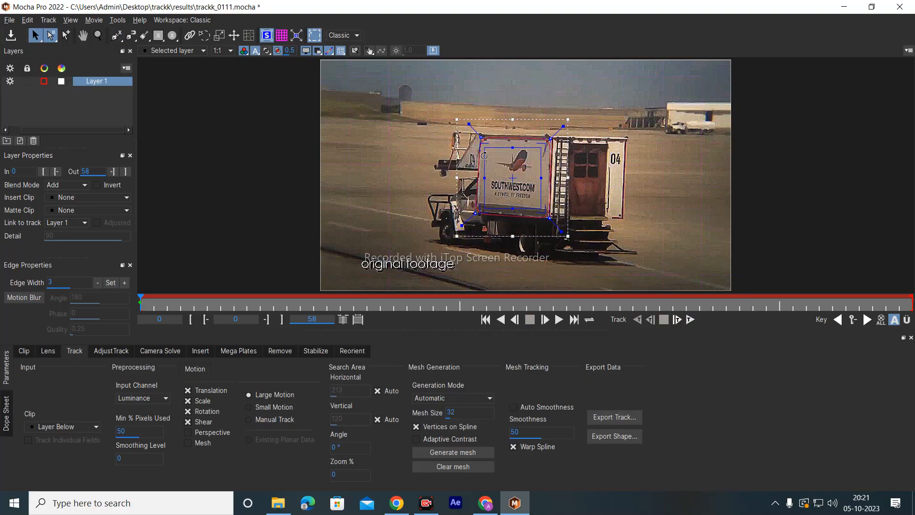
# Expand Layer 1's planar surface to the full frame and keep its outline displayed
pyautogui.click(272, 39)
pyautogui.click(270, 39)
pyautogui.click(267, 36)
pyautogui.click(267, 36)
pyautogui.click(295, 36)
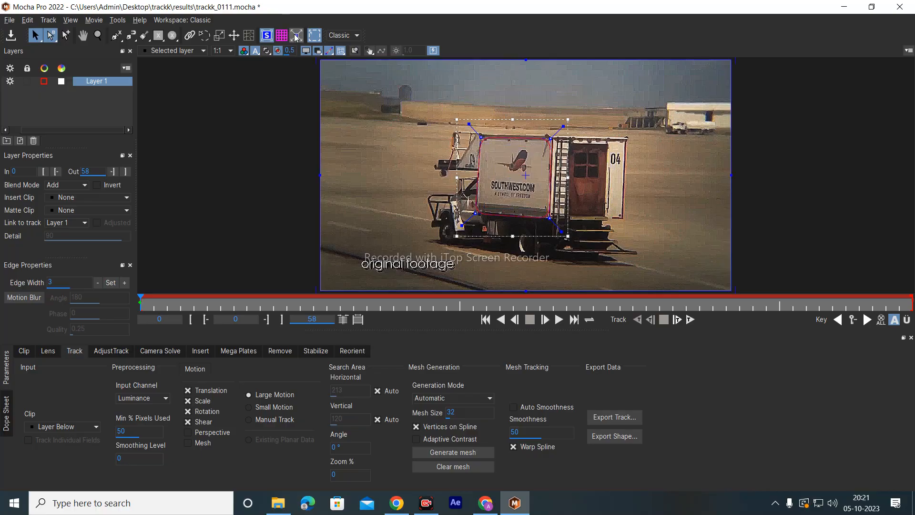
pyautogui.click(295, 38)
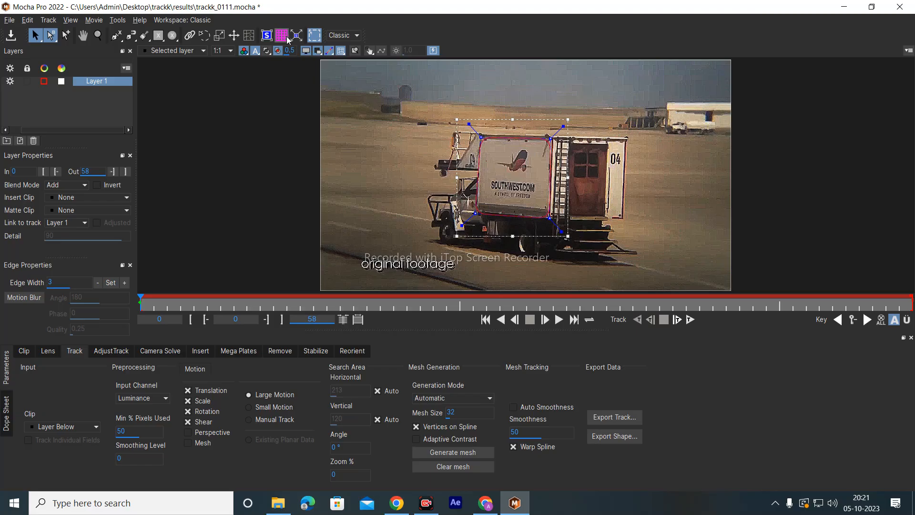
pyautogui.click(268, 38)
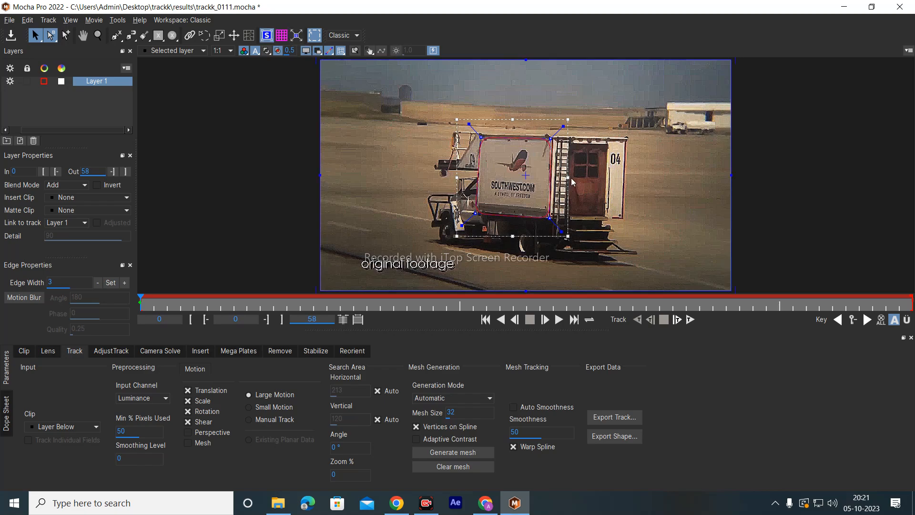
# Move the surface toward the truck and place its four corners just inside the SOUTHWEST.COM panel
pyautogui.moveTo(526, 173); pyautogui.dragTo(517, 172)
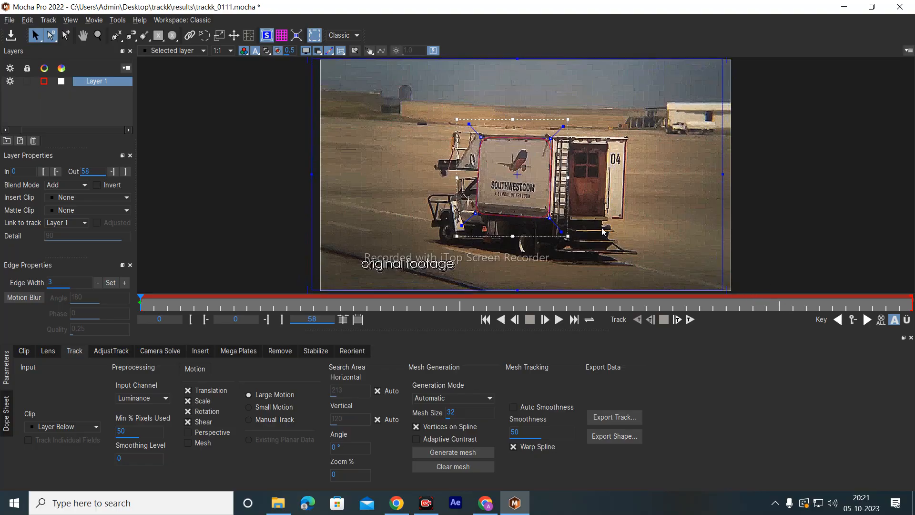
pyautogui.moveTo(722, 60); pyautogui.dragTo(544, 149)
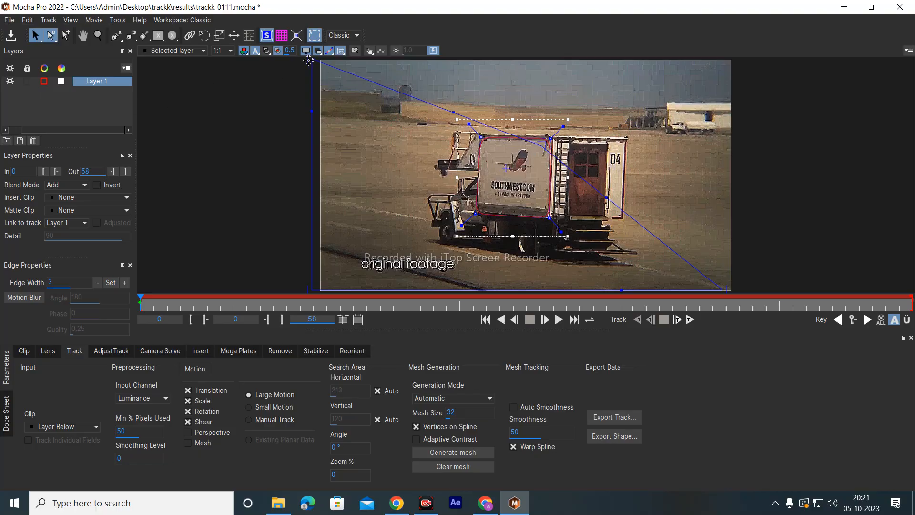
pyautogui.moveTo(311, 61); pyautogui.dragTo(484, 149)
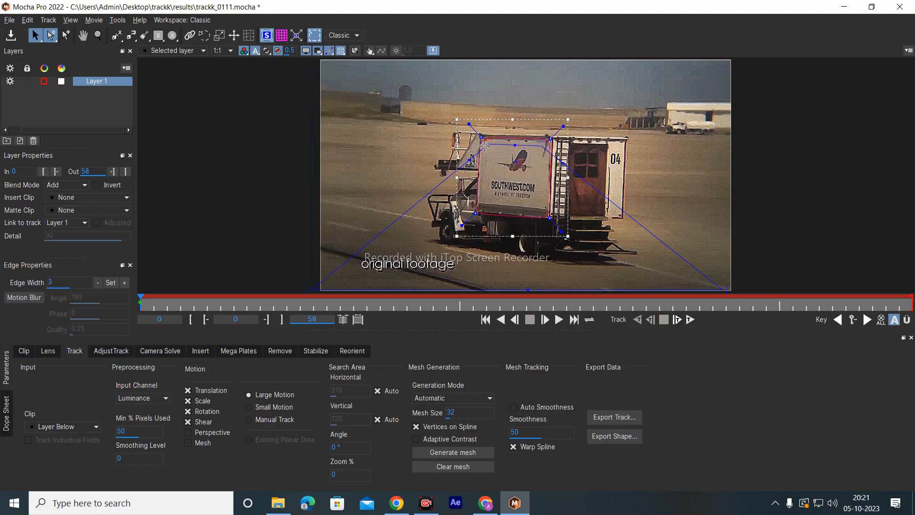
pyautogui.moveTo(723, 287); pyautogui.dragTo(541, 208)
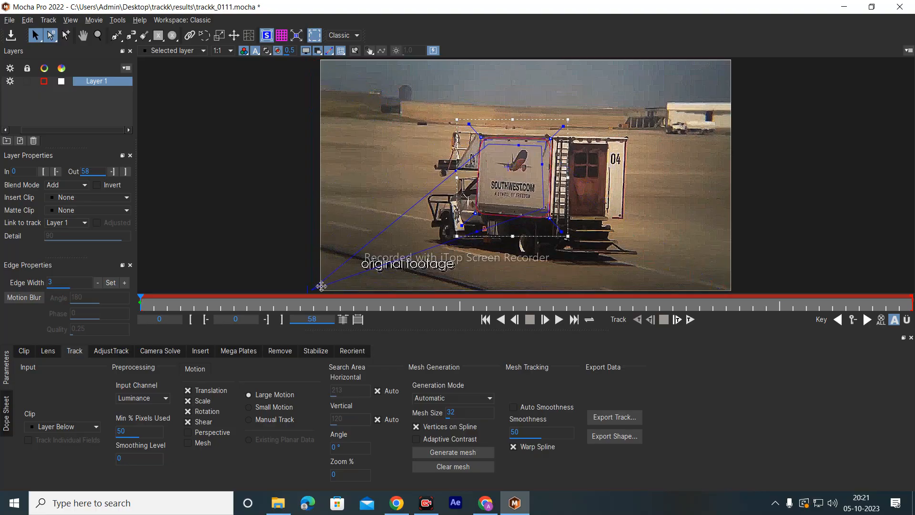
pyautogui.moveTo(308, 290); pyautogui.dragTo(482, 210)
# Move the planar surface's two upper corners outward, closer to the upper edge of the SOUTHWEST.COM panel
pyautogui.click(98, 35)
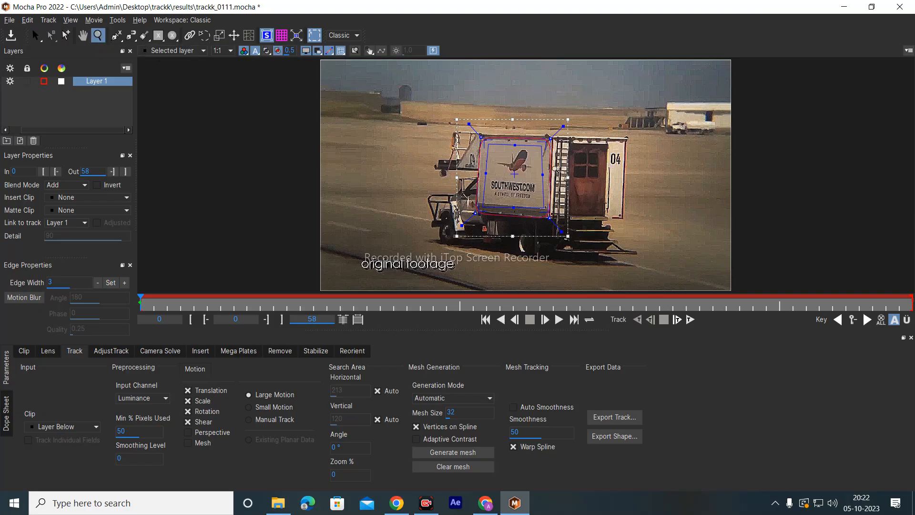
pyautogui.moveTo(554, 168); pyautogui.dragTo(1, 57)
pyautogui.moveTo(504, 201); pyautogui.dragTo(0, 56)
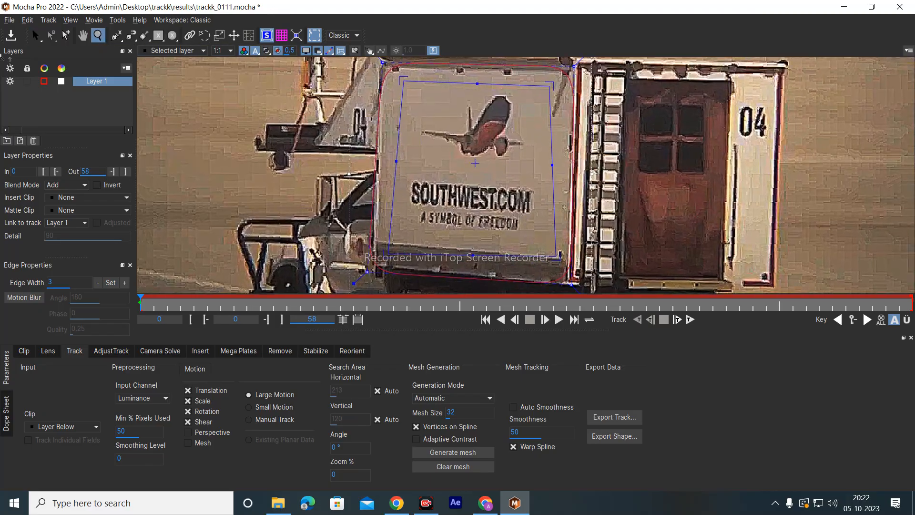
pyautogui.moveTo(459, 161); pyautogui.dragTo(421, 153)
pyautogui.press('x')
pyautogui.moveTo(683, 181); pyautogui.dragTo(693, 209)
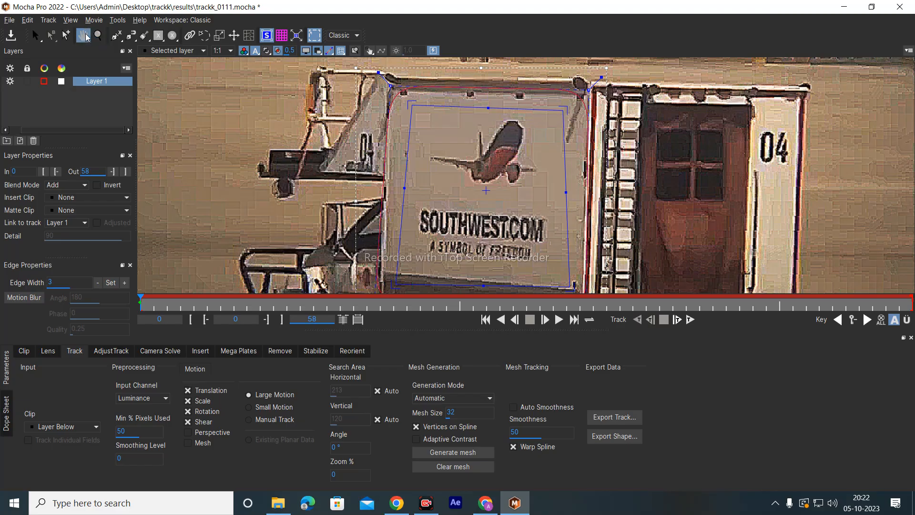
pyautogui.click(58, 35)
pyautogui.click(42, 35)
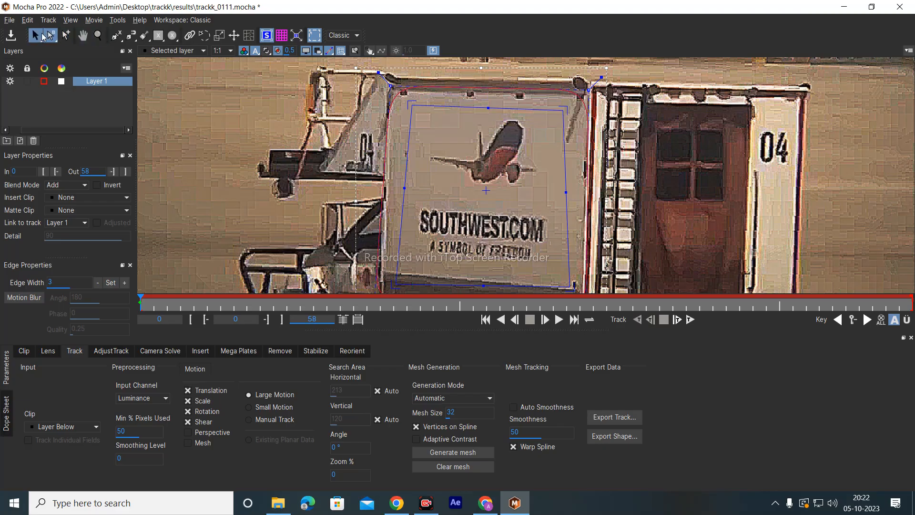
pyautogui.moveTo(565, 110); pyautogui.dragTo(578, 100)
pyautogui.moveTo(410, 104); pyautogui.dragTo(402, 97)
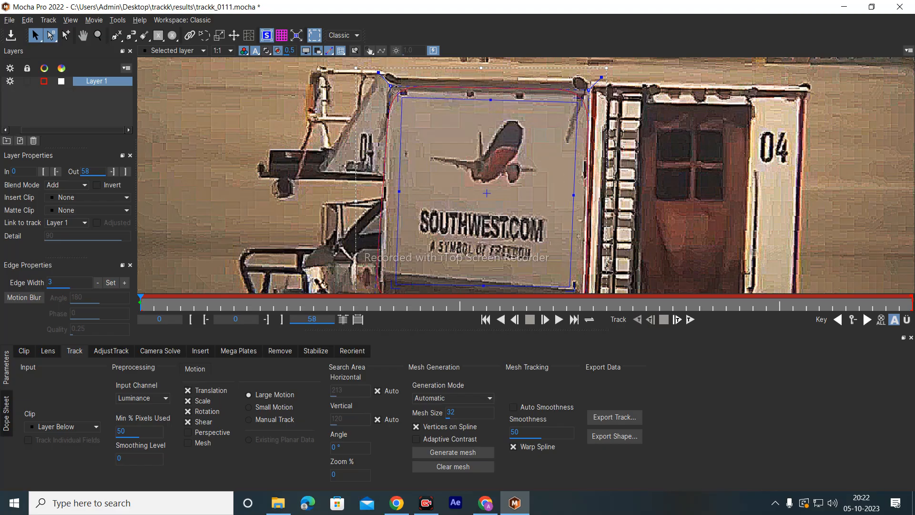
# Move the spline's four corner points outward so the shape extends slightly beyond the SOUTHWEST.COM panel's edges
pyautogui.moveTo(391, 86); pyautogui.dragTo(378, 81)
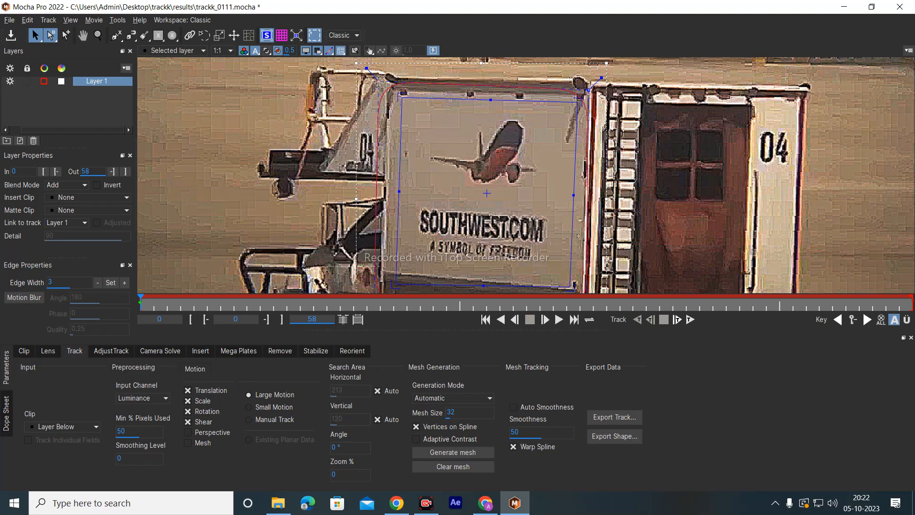
pyautogui.moveTo(586, 89); pyautogui.dragTo(601, 83)
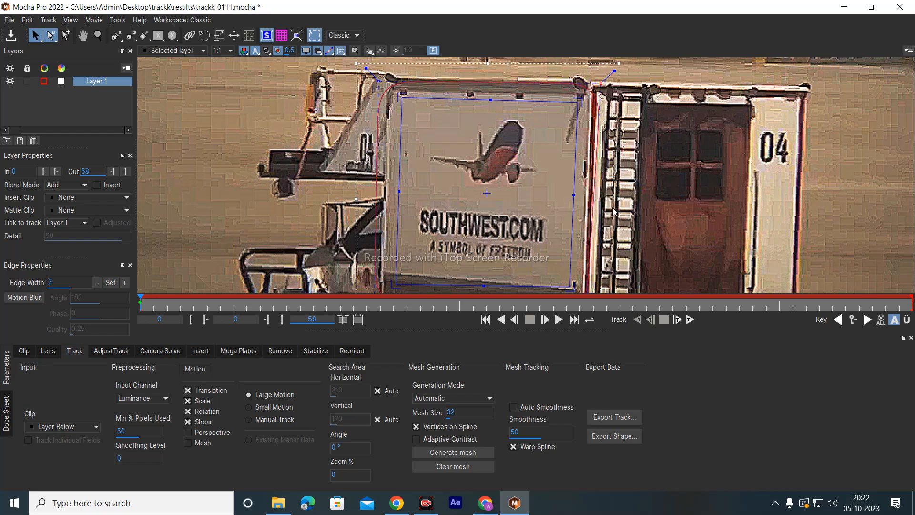
pyautogui.click(100, 37)
pyautogui.moveTo(621, 174); pyautogui.dragTo(627, 86)
pyautogui.moveTo(590, 228); pyautogui.dragTo(592, 234)
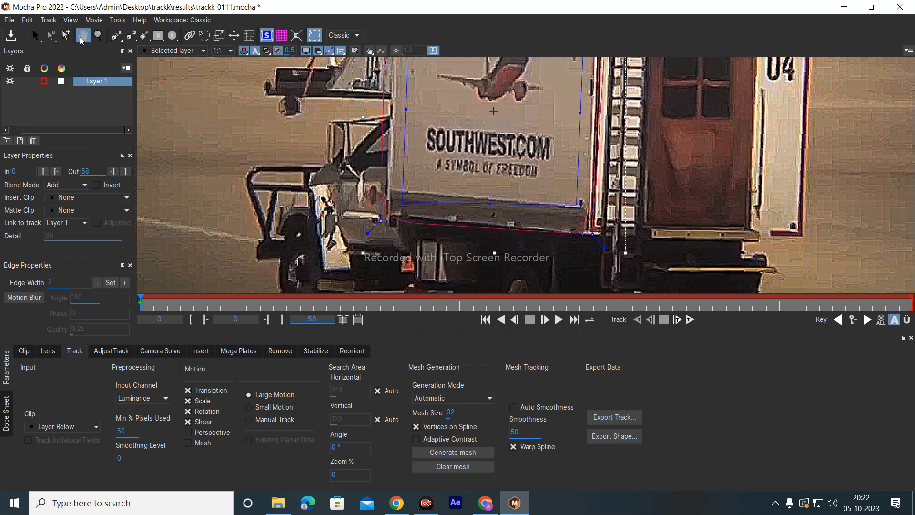
pyautogui.click(35, 39)
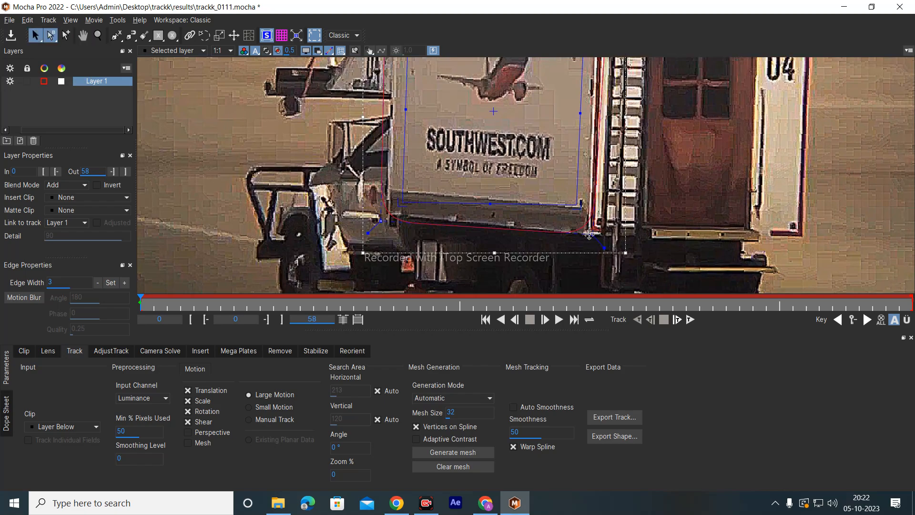
pyautogui.moveTo(593, 234); pyautogui.dragTo(596, 244)
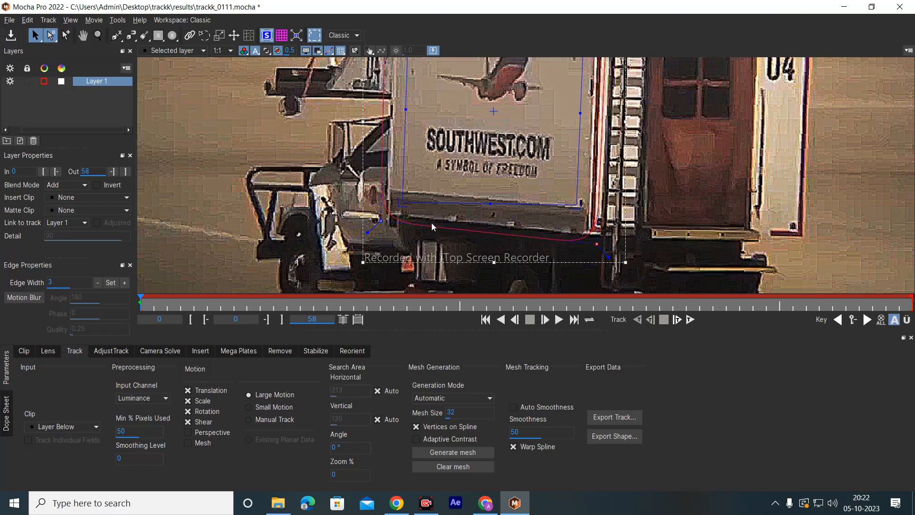
pyautogui.moveTo(382, 219); pyautogui.dragTo(375, 225)
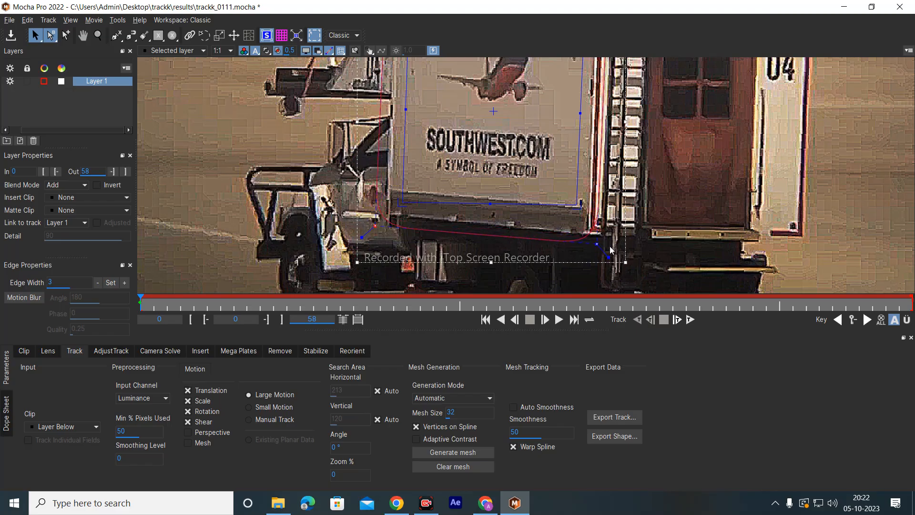
# Extend the handles of the spline's four corner points to turn its rounded corners into sharp ones
pyautogui.moveTo(609, 256); pyautogui.dragTo(611, 260)
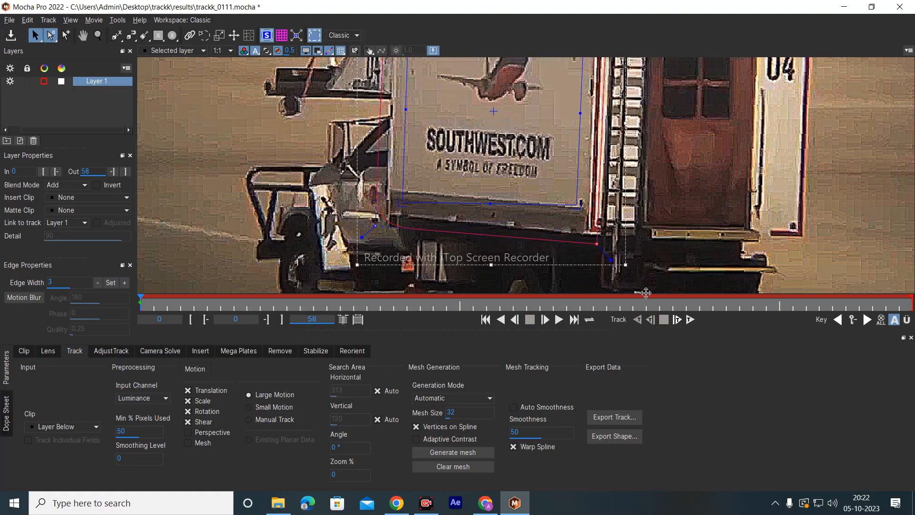
pyautogui.moveTo(364, 235); pyautogui.dragTo(360, 238)
pyautogui.press('x')
pyautogui.moveTo(532, 153); pyautogui.dragTo(511, 252)
pyautogui.moveTo(599, 89); pyautogui.dragTo(602, 87)
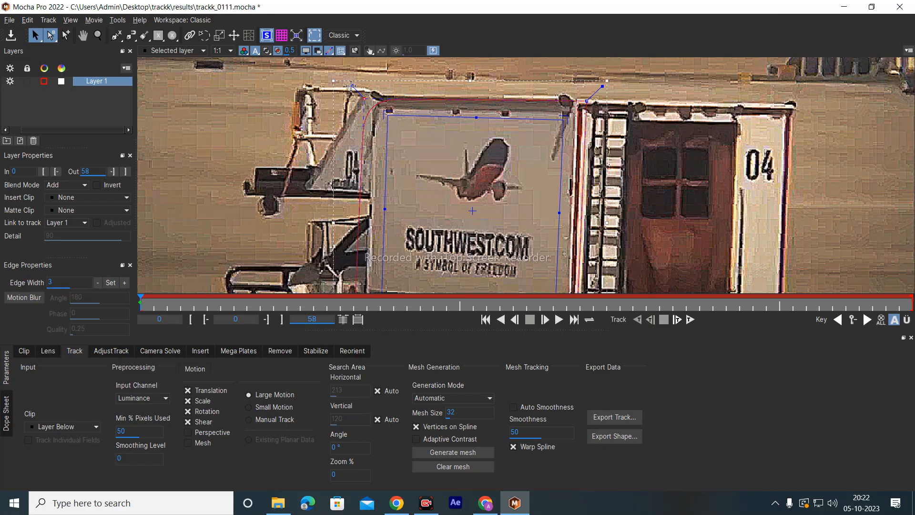
pyautogui.moveTo(352, 86); pyautogui.dragTo(349, 83)
# Pull the spline's four sharp corner points back in to align them with the corners of the SOUTHWEST.COM panel
pyautogui.moveTo(586, 101); pyautogui.dragTo(576, 105)
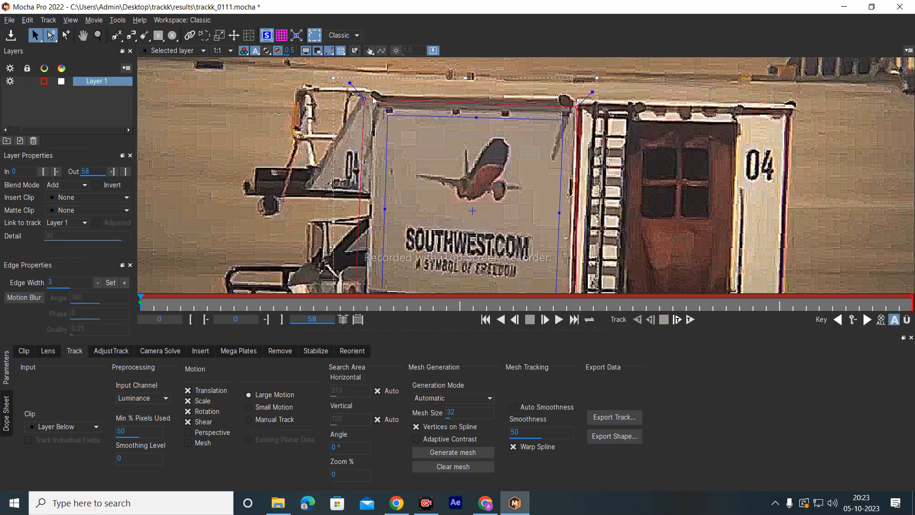
pyautogui.moveTo(364, 99); pyautogui.dragTo(373, 104)
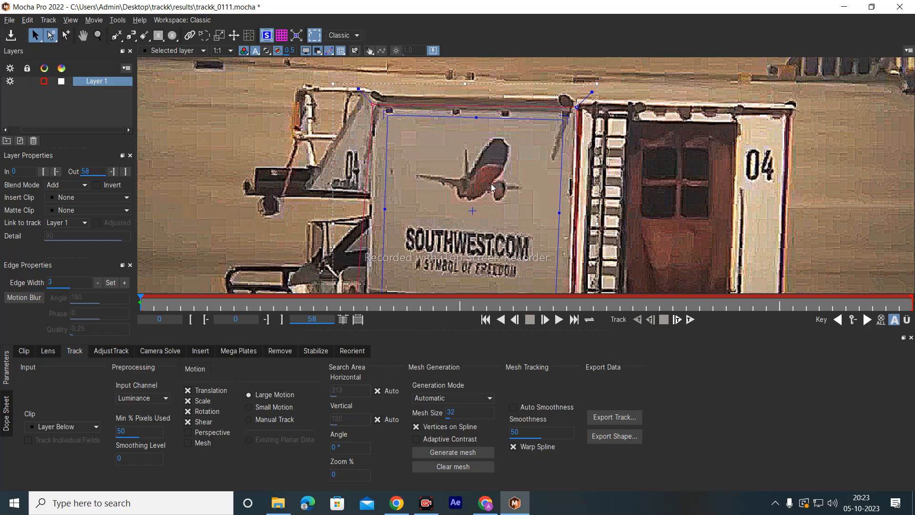
pyautogui.press('x')
pyautogui.moveTo(491, 188); pyautogui.dragTo(539, 86)
pyautogui.moveTo(402, 222); pyautogui.dragTo(416, 210)
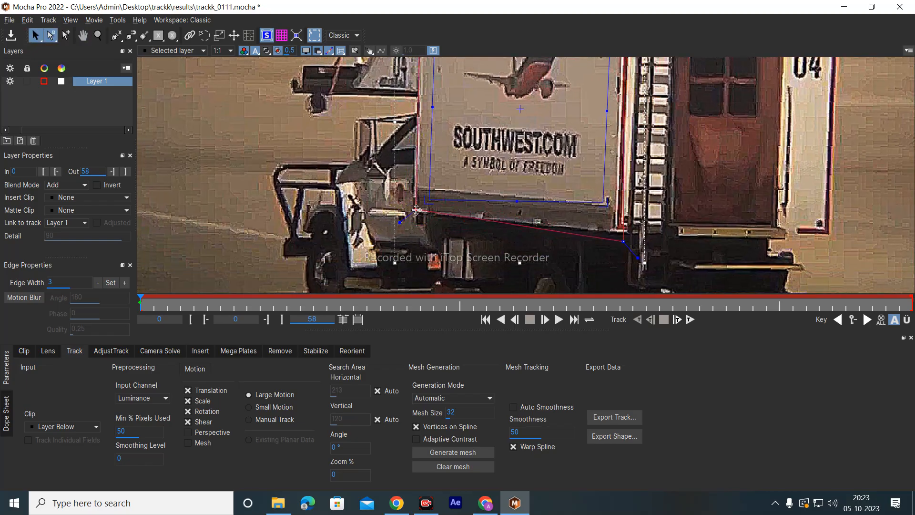
pyautogui.moveTo(622, 241); pyautogui.dragTo(617, 227)
# Fine-tune the planar surface's four corners so its outline runs parallel to the spline just inside the panel
pyautogui.press('x')
pyautogui.moveTo(649, 186); pyautogui.dragTo(664, 258)
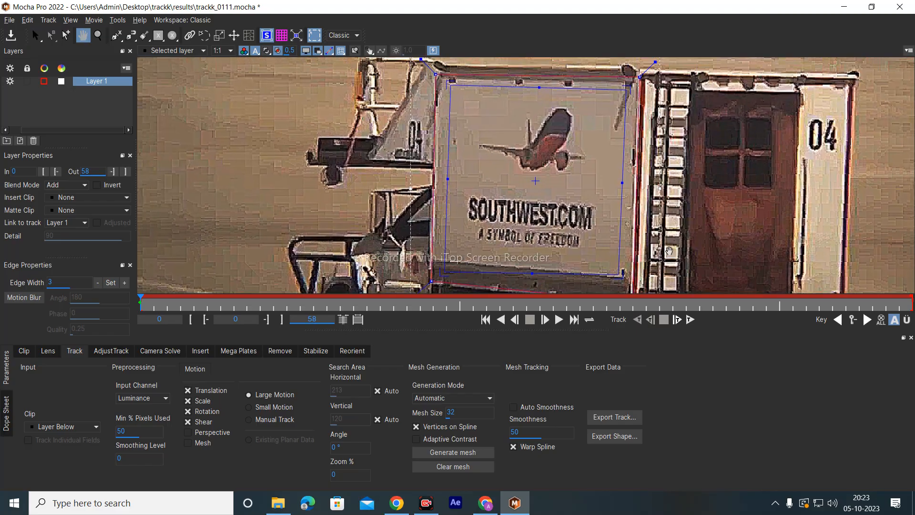
pyautogui.moveTo(617, 275); pyautogui.dragTo(621, 287)
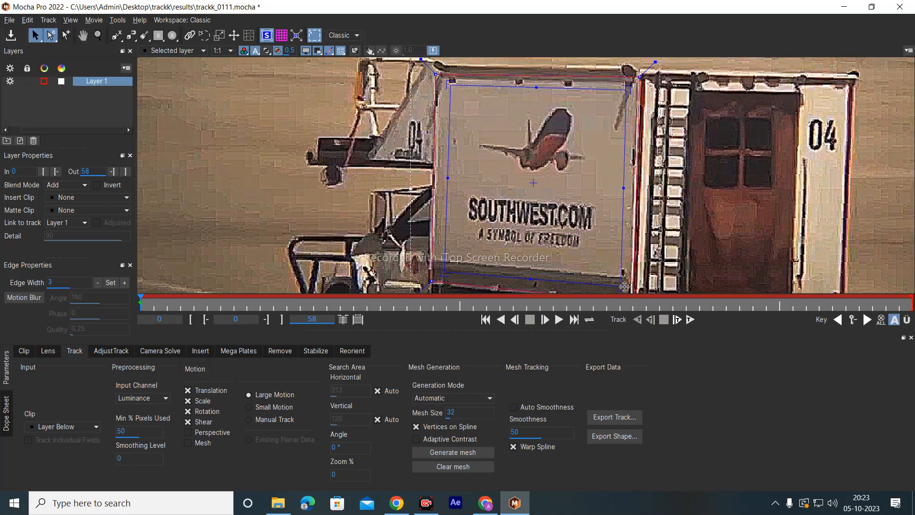
pyautogui.press('x')
pyautogui.moveTo(697, 245); pyautogui.dragTo(704, 170)
pyautogui.moveTo(623, 210); pyautogui.dragTo(624, 213)
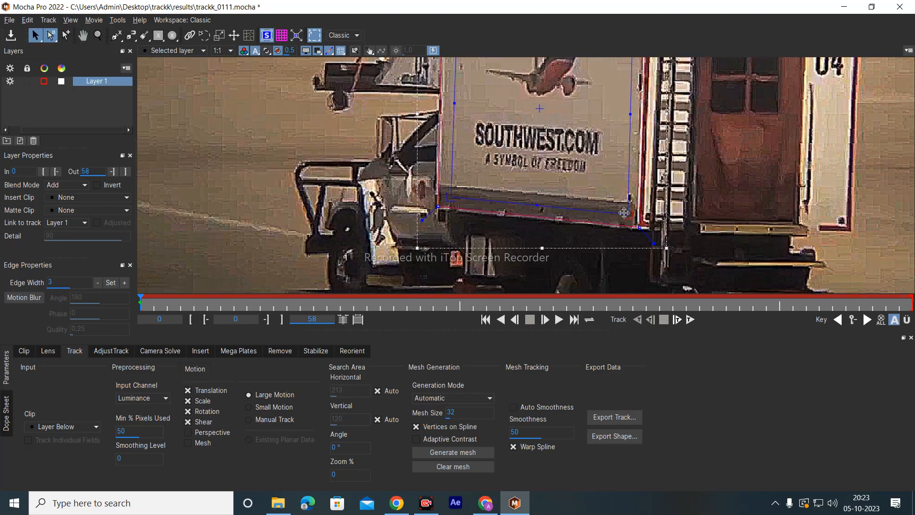
pyautogui.moveTo(453, 199); pyautogui.dragTo(451, 199)
pyautogui.press('x')
pyautogui.moveTo(549, 158); pyautogui.dragTo(541, 239)
pyautogui.moveTo(443, 97); pyautogui.dragTo(442, 95)
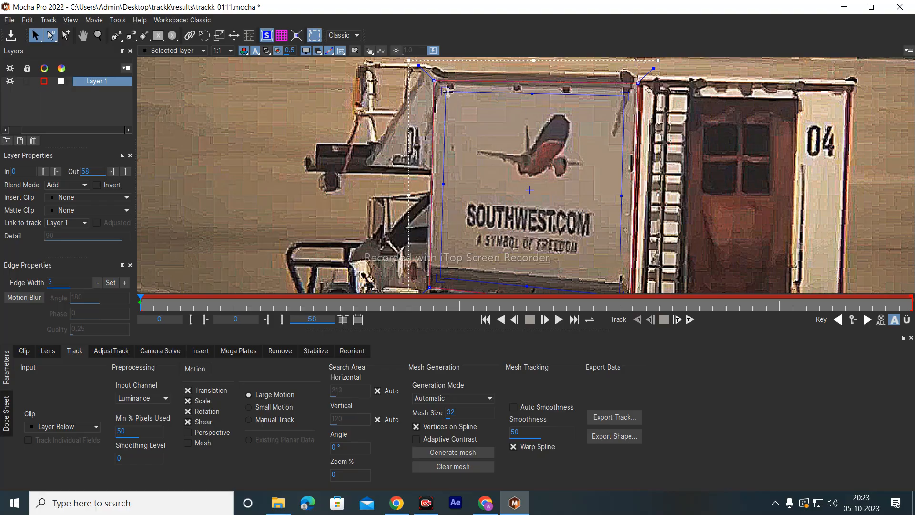
pyautogui.moveTo(627, 95); pyautogui.dragTo(623, 94)
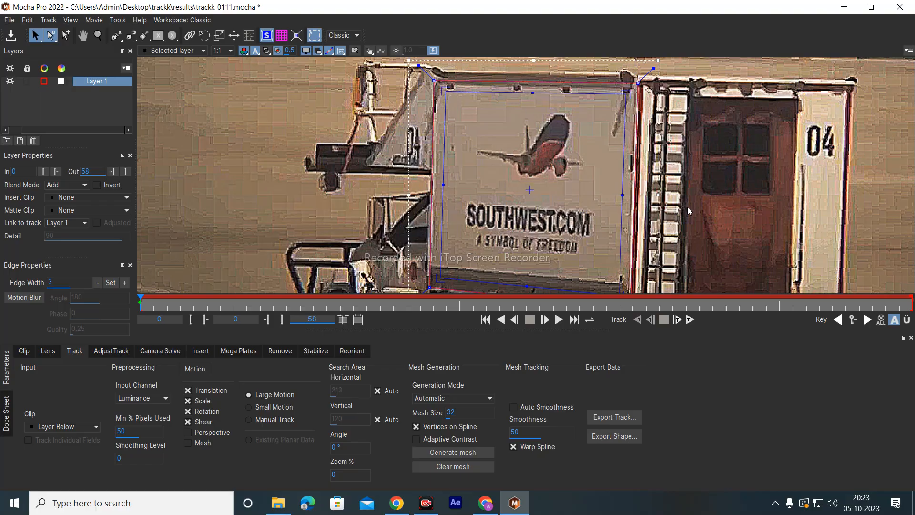
# Include Perspective in the motion types used for tracking Layer 1
pyautogui.moveTo(693, 206); pyautogui.dragTo(619, 171)
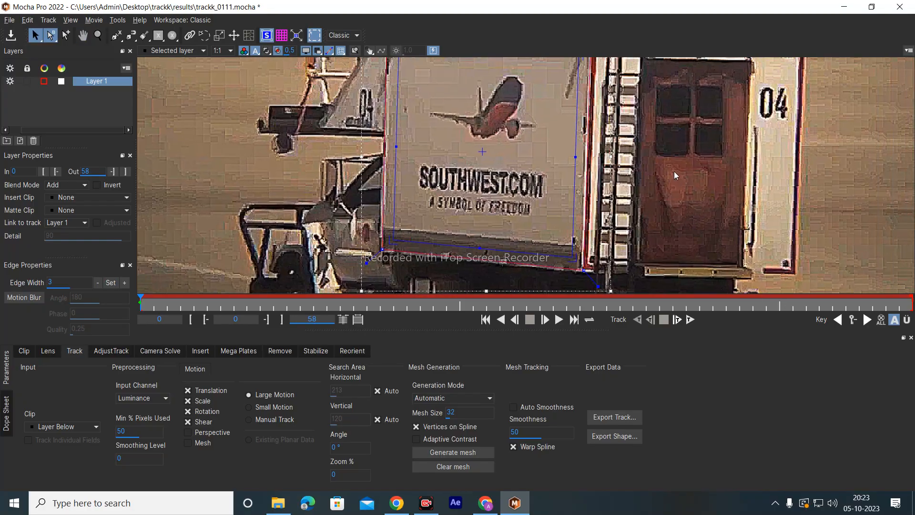
pyautogui.click(98, 37)
pyautogui.moveTo(562, 222); pyautogui.dragTo(686, 337)
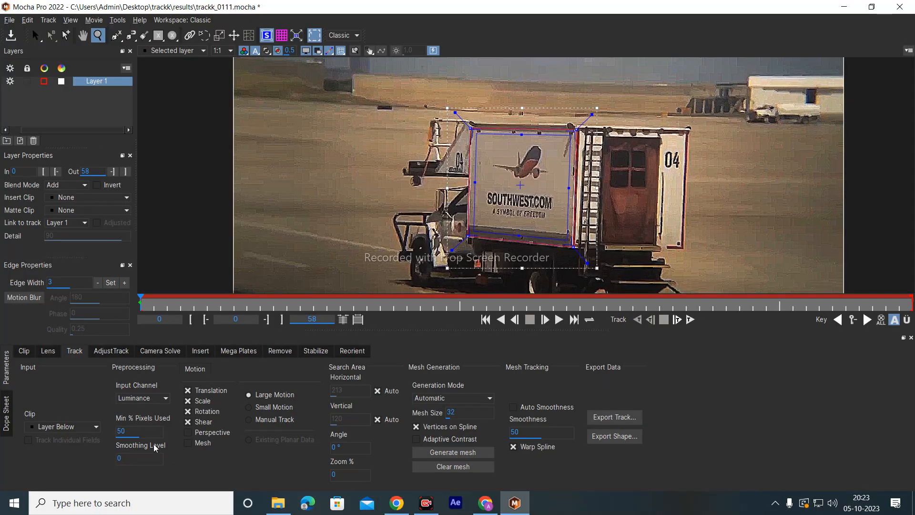
pyautogui.click(188, 431)
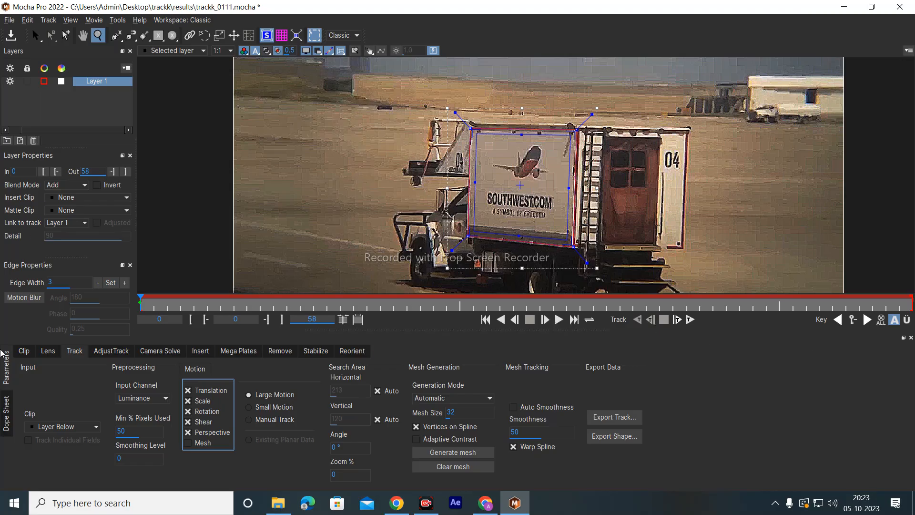
pyautogui.click(4, 410)
pyautogui.click(6, 377)
pyautogui.click(182, 52)
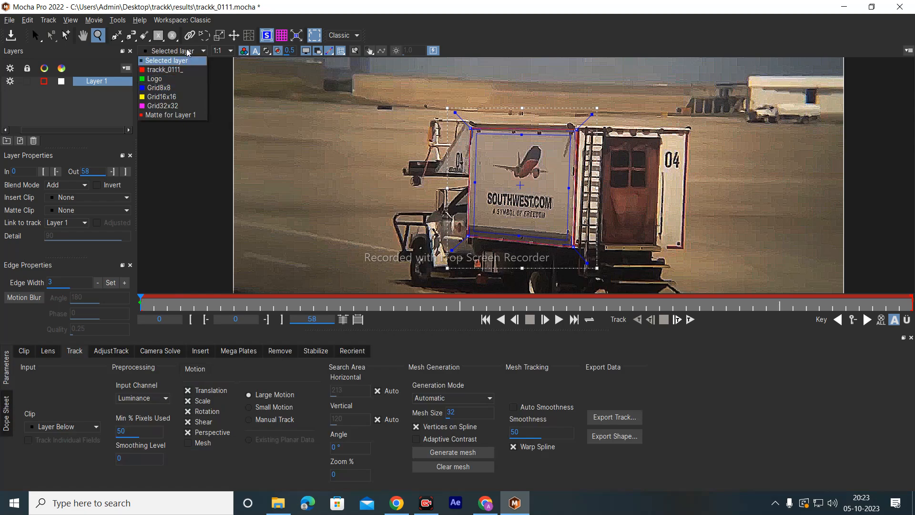
pyautogui.click(204, 51)
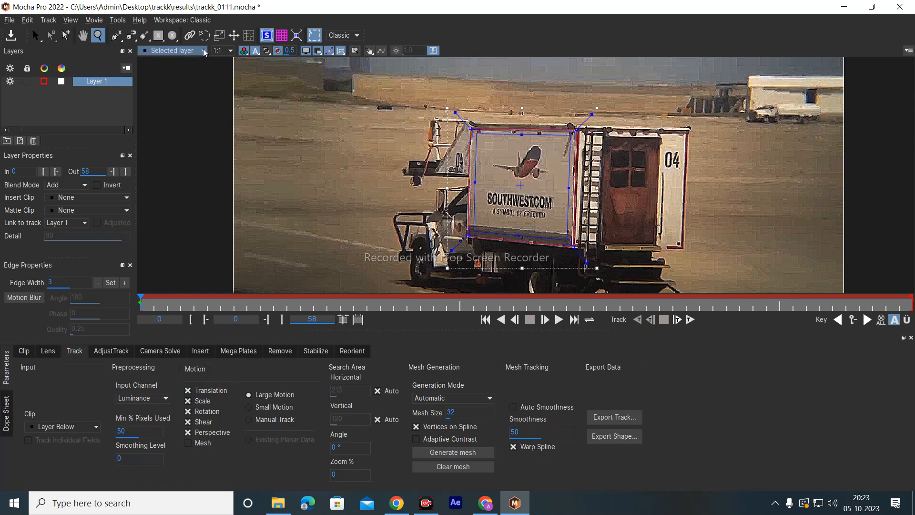
# Track Layer 1 forward from the first frame to frame 58 and hide its planar surface outline
pyautogui.click(690, 320)
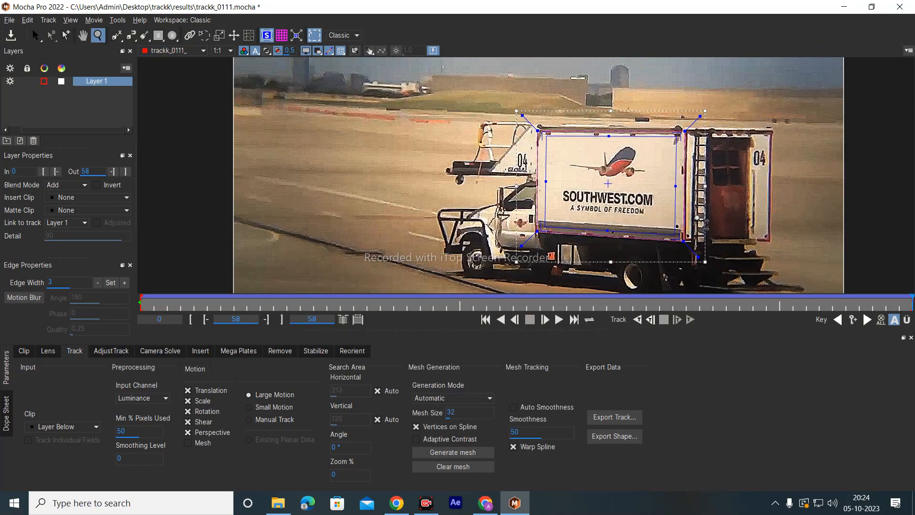
pyautogui.press('x')
pyautogui.moveTo(731, 202); pyautogui.dragTo(711, 155)
pyautogui.press('z')
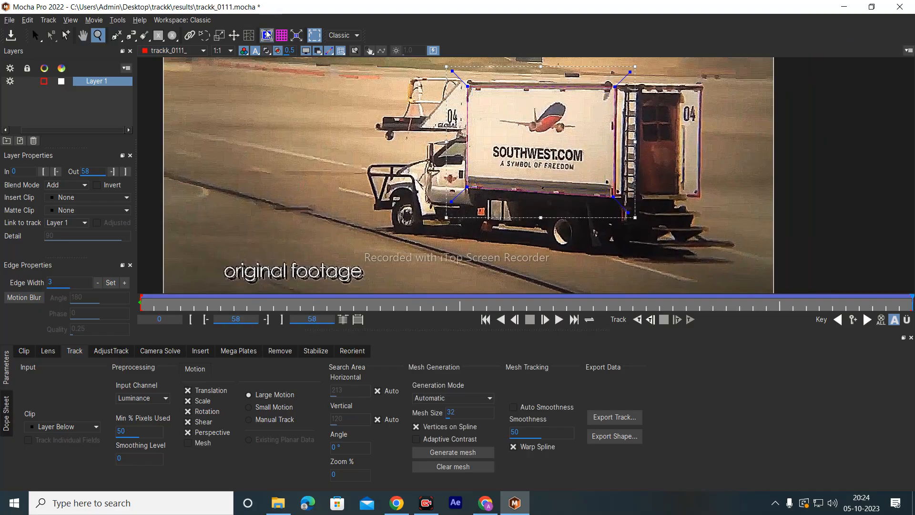
# Play the tracked clip repeatedly from the first frame to check how the spline follows the truck panel, ending at the first frame
pyautogui.click(486, 319)
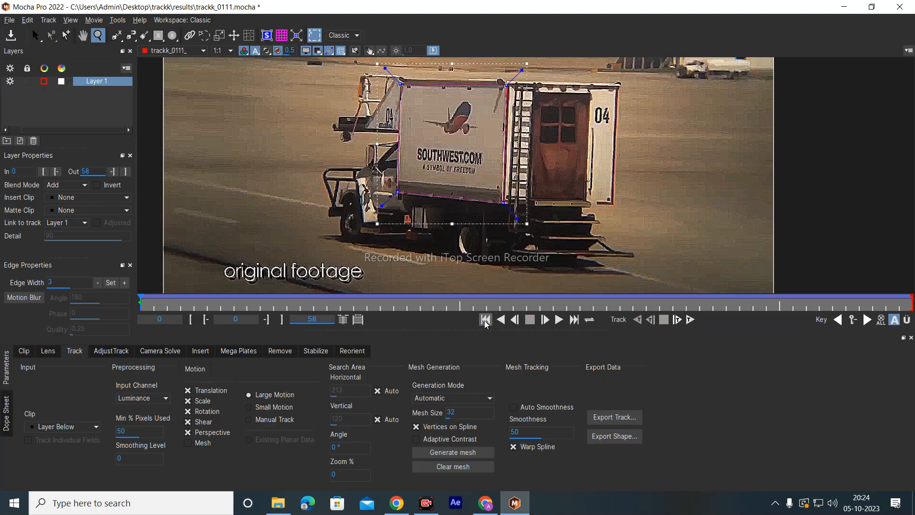
pyautogui.click(560, 320)
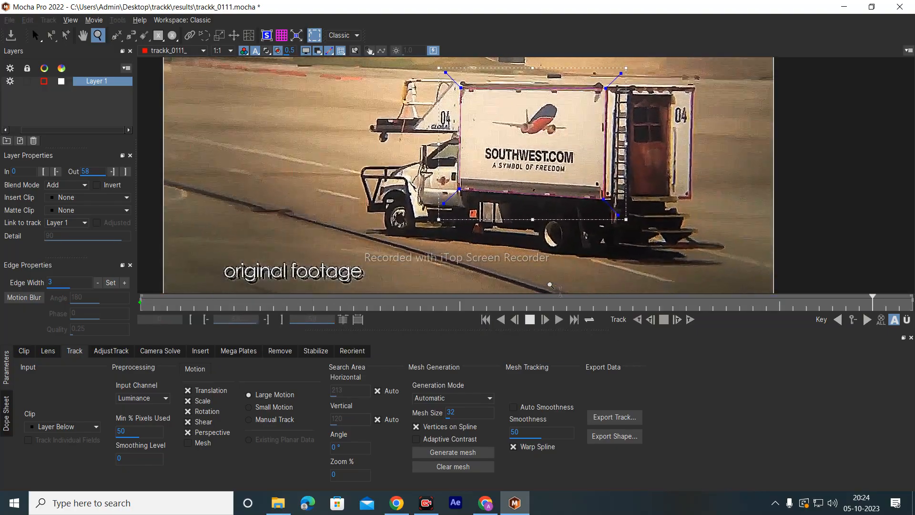
pyautogui.click(530, 320)
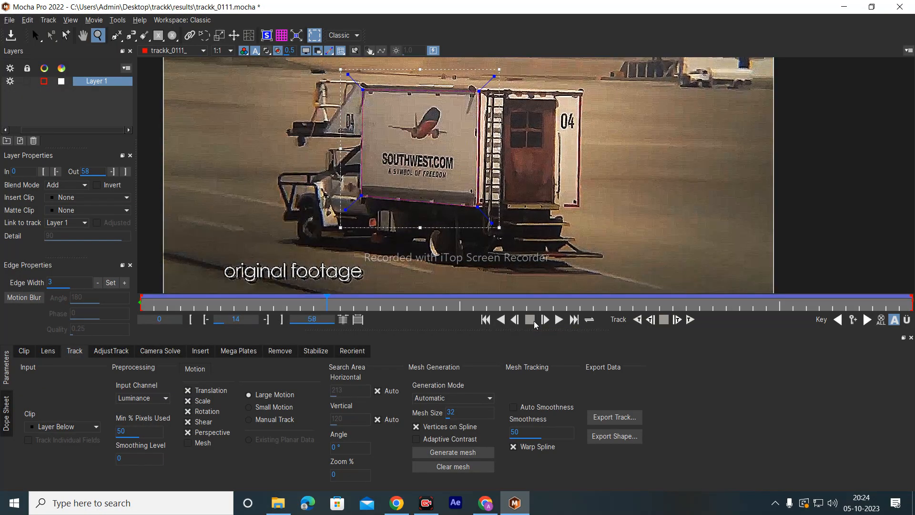
pyautogui.click(485, 319)
pyautogui.click(558, 319)
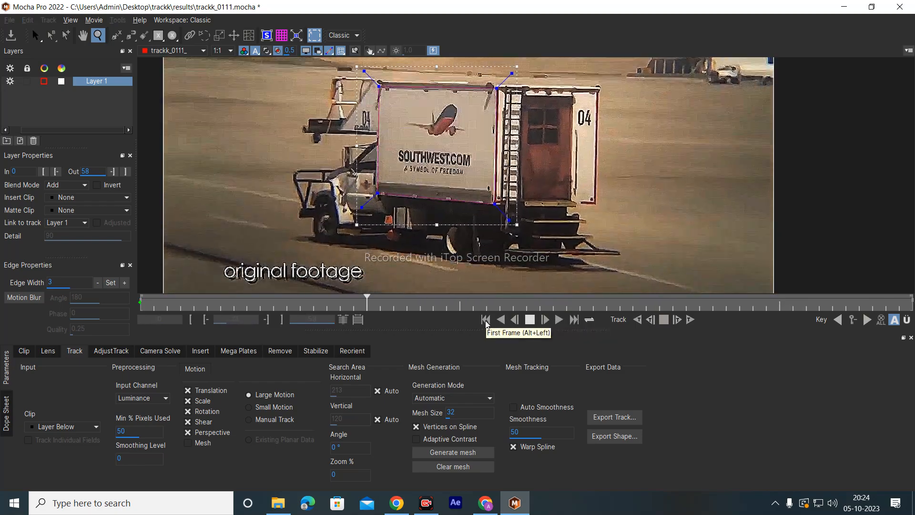
pyautogui.click(529, 320)
pyautogui.click(486, 319)
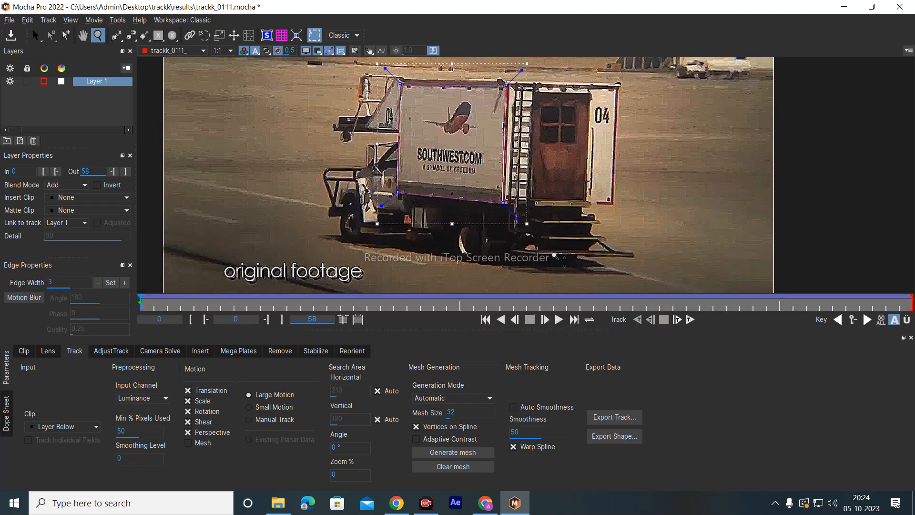
pyautogui.click(558, 319)
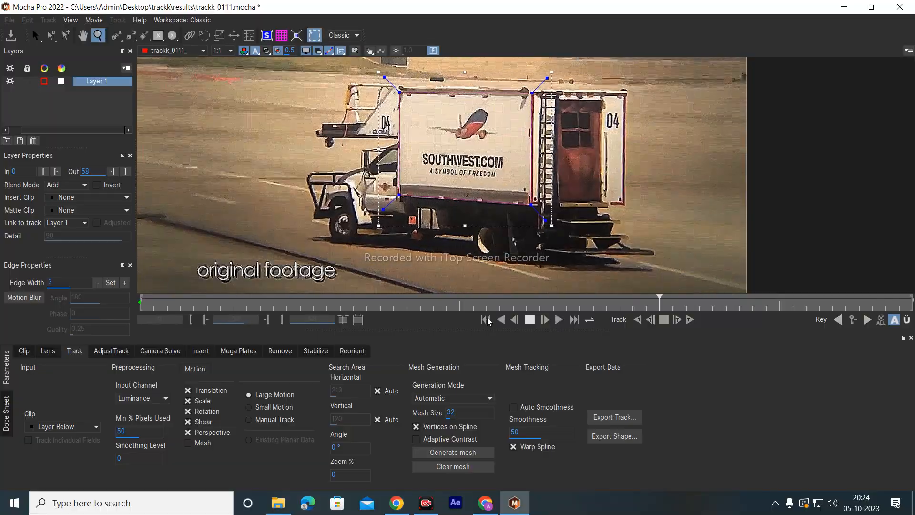
pyautogui.click(528, 319)
pyautogui.click(486, 320)
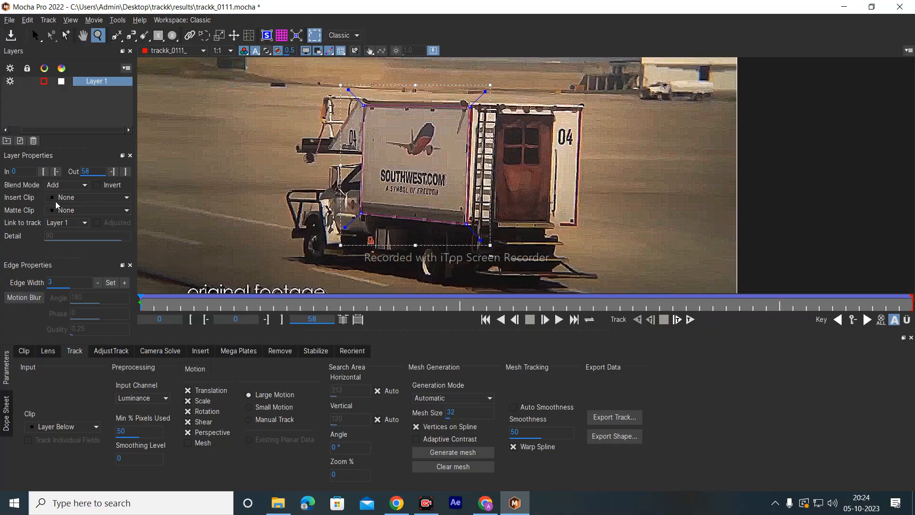
pyautogui.click(24, 352)
pyautogui.click(47, 352)
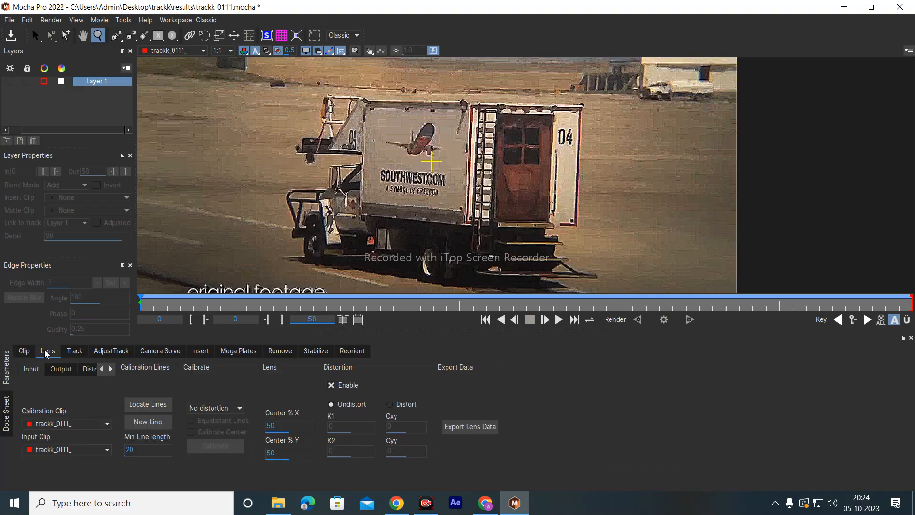
pyautogui.click(161, 351)
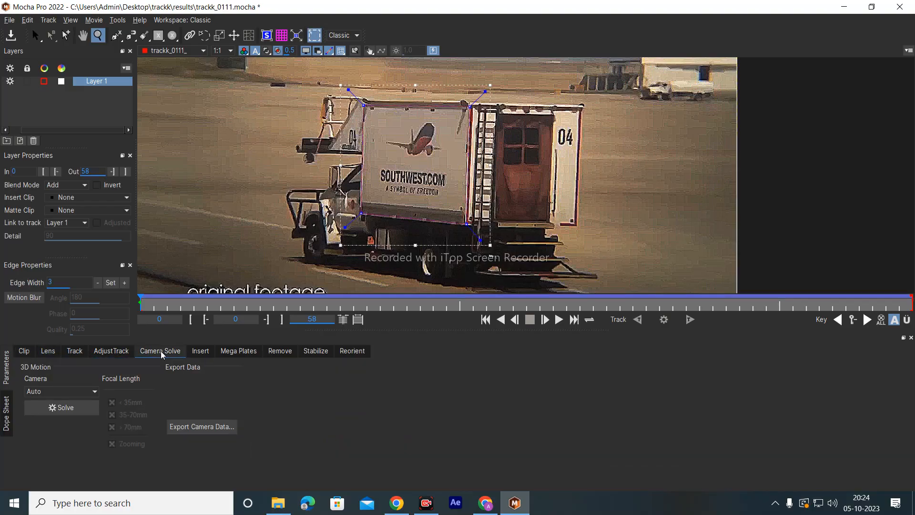
pyautogui.click(118, 353)
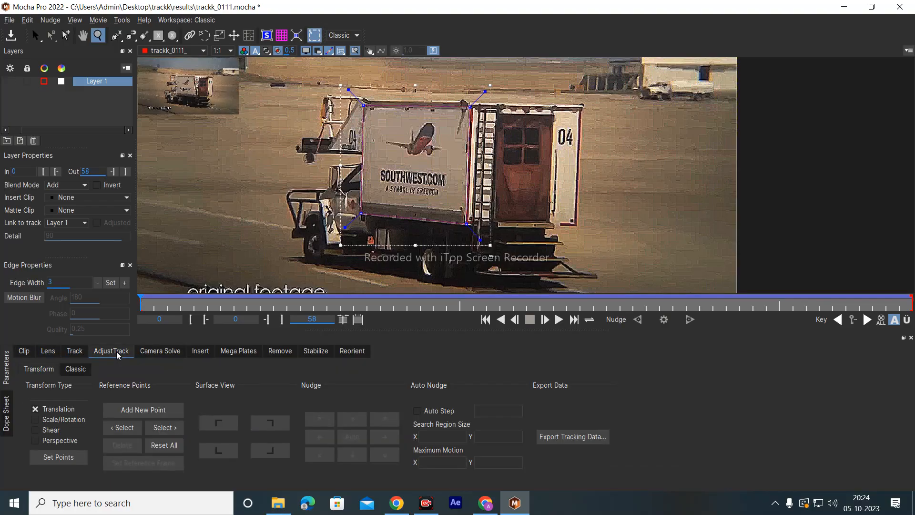
pyautogui.click(75, 354)
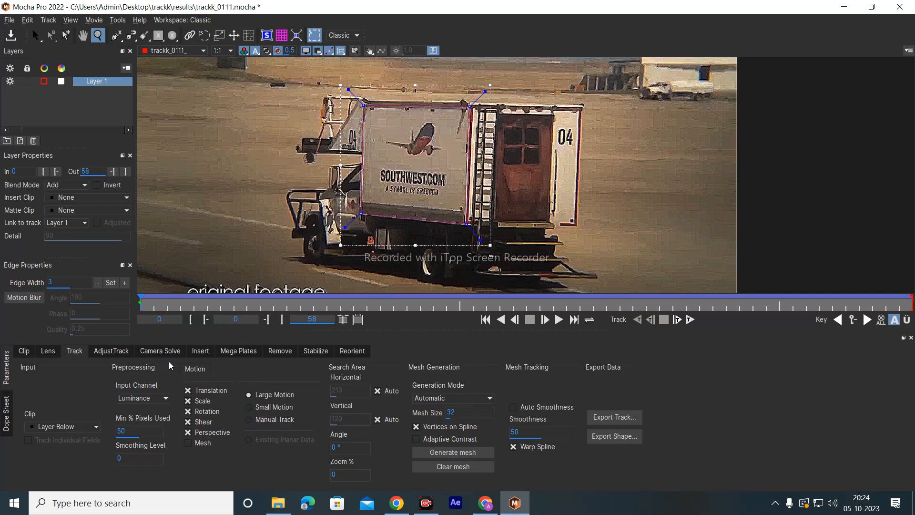
pyautogui.click(200, 351)
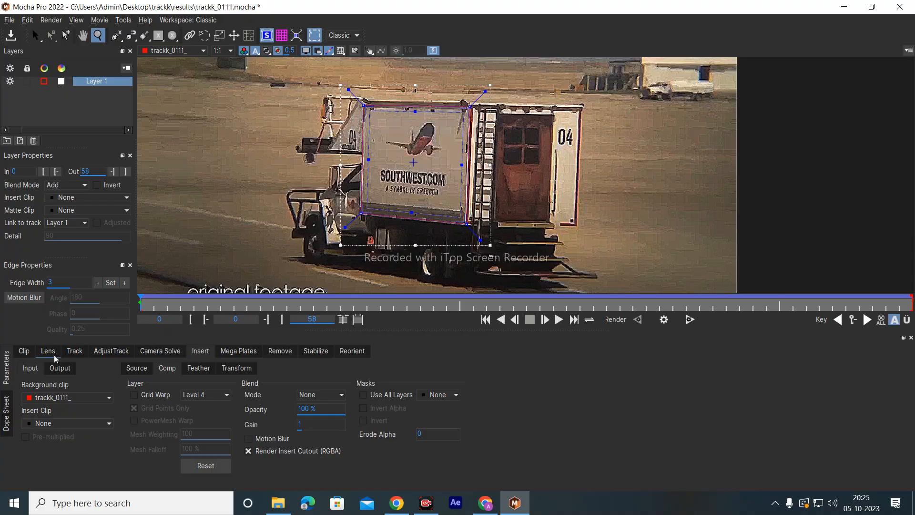
pyautogui.click(75, 351)
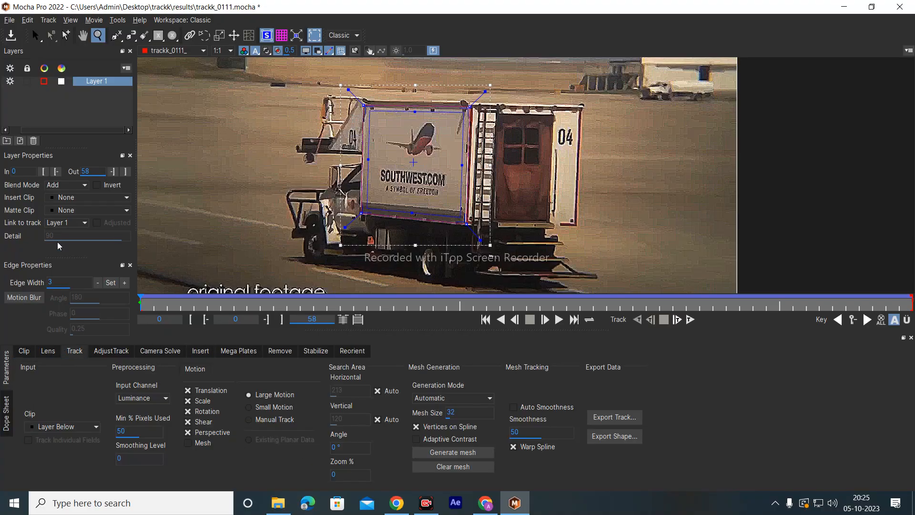
# Assign the Logo insert clip to Layer 1, leaving its matte clip at None
pyautogui.click(93, 197)
pyautogui.click(68, 238)
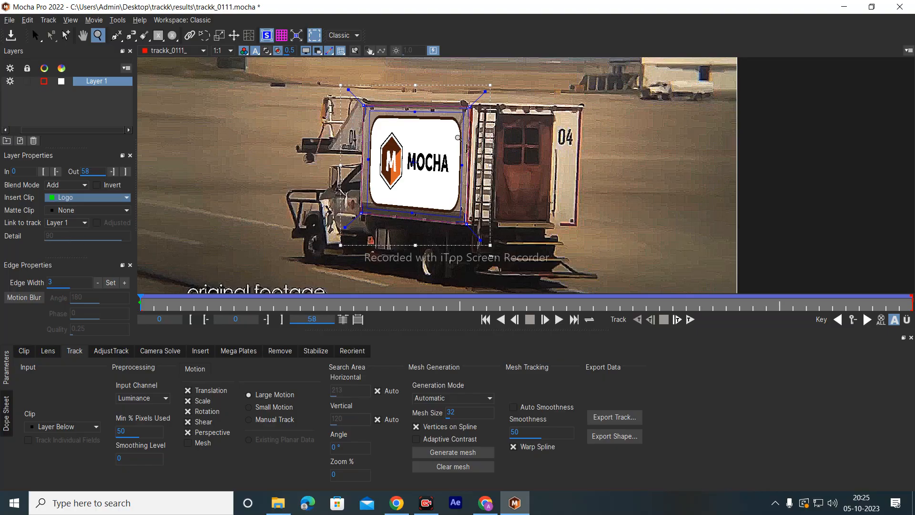
pyautogui.click(66, 211)
pyautogui.click(66, 211)
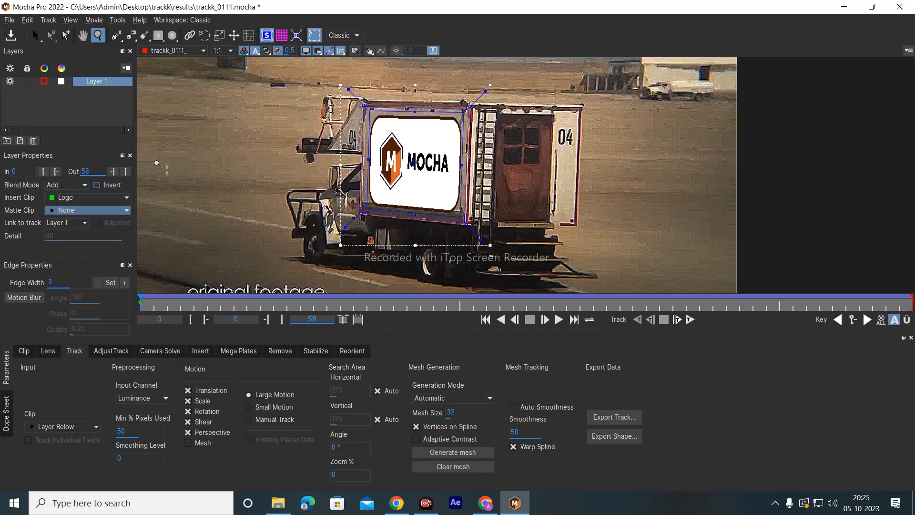
# Display the planar grid over the whole frame and play the clip to check how the inserted logo follows the truck panel
pyautogui.click(286, 41)
pyautogui.press('x')
pyautogui.moveTo(589, 213); pyautogui.dragTo(616, 229)
pyautogui.press('x')
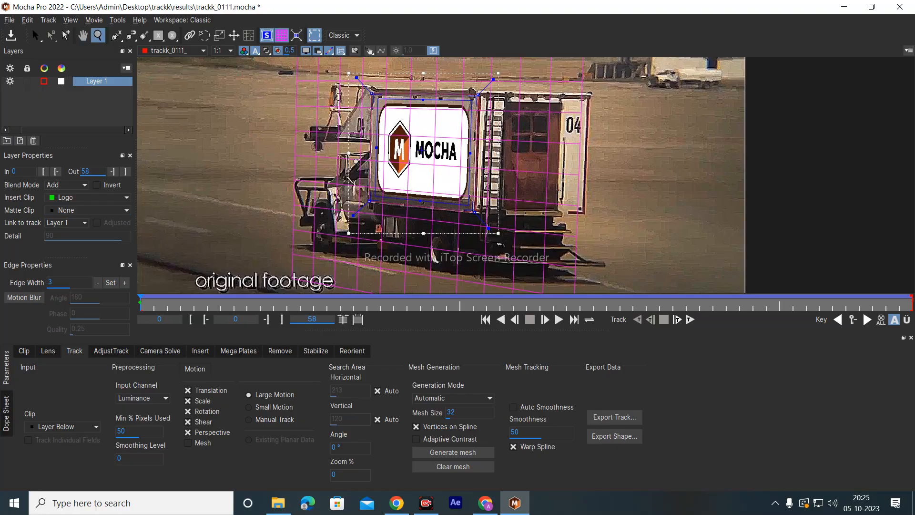
pyautogui.scroll(1, 620, 215)
pyautogui.scroll(-5, 621, 215)
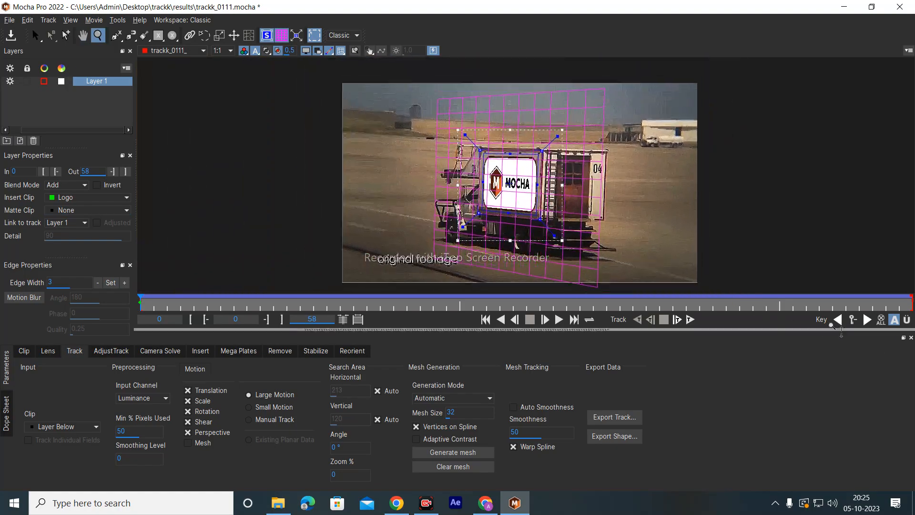
pyautogui.press('x')
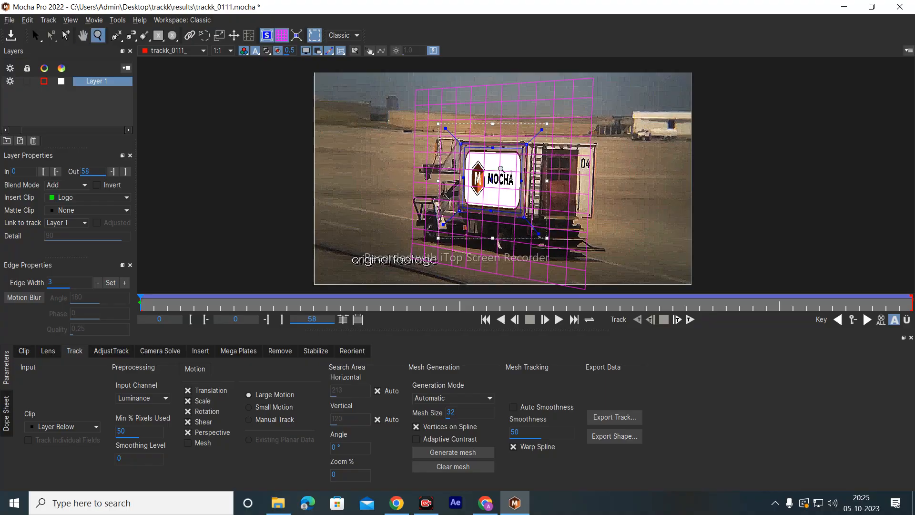
pyautogui.click(560, 320)
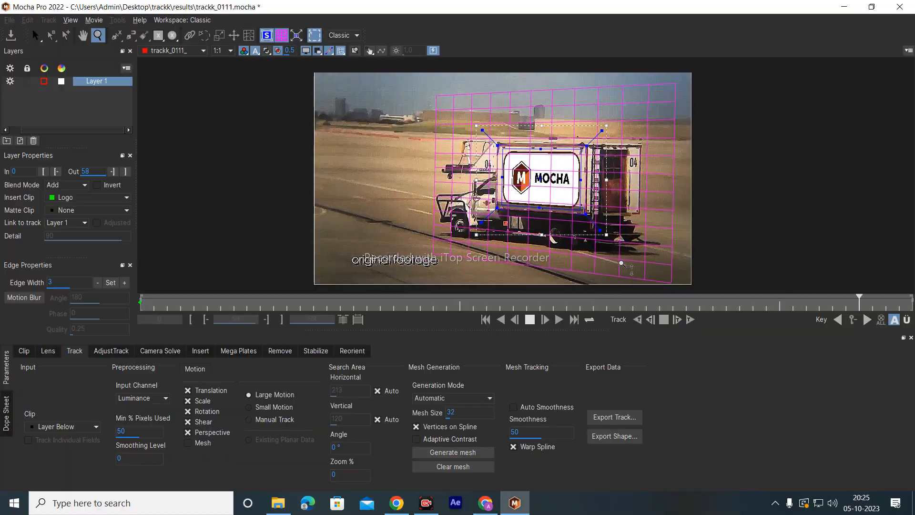
# Check the messages in the Google Meet call, return to Mocha Pro and stop the clip's playback
pyautogui.hotkey('alt', 'Tab')
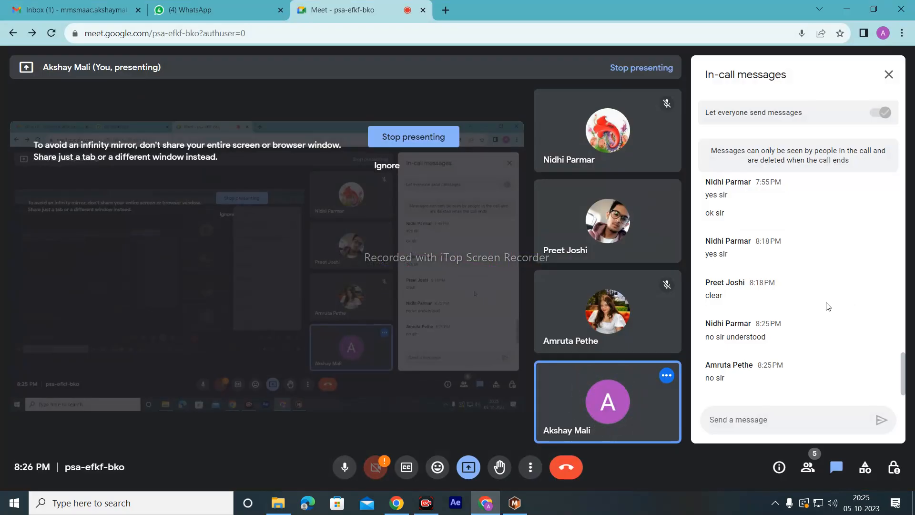
pyautogui.click(843, 8)
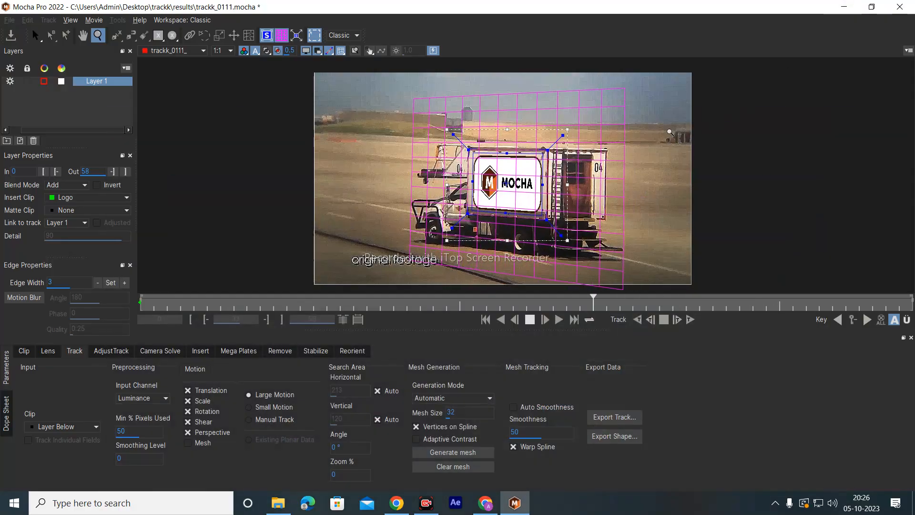
pyautogui.click(532, 320)
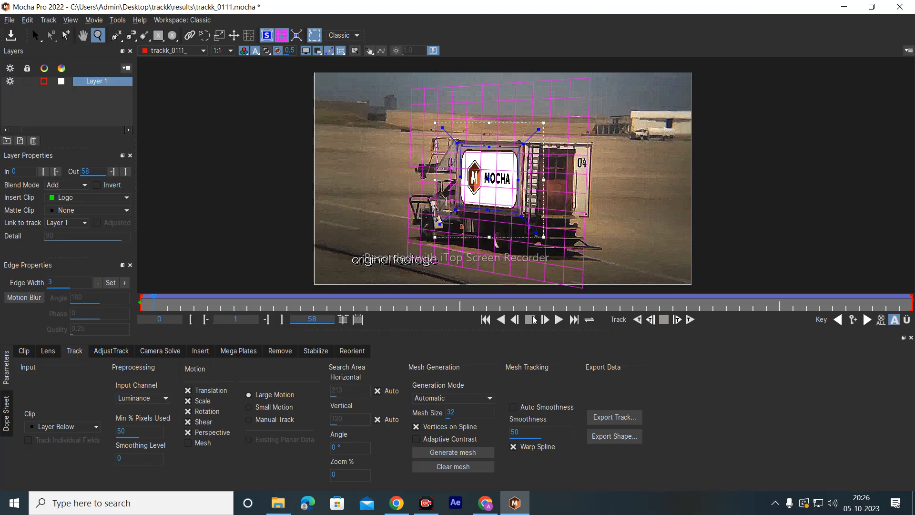
# Minimize Mocha Pro, refresh the desktop, launch Adobe After Effects 2022 and dismiss its welcome screen
pyautogui.click(843, 6)
pyautogui.rightClick(533, 146)
pyautogui.click(562, 181)
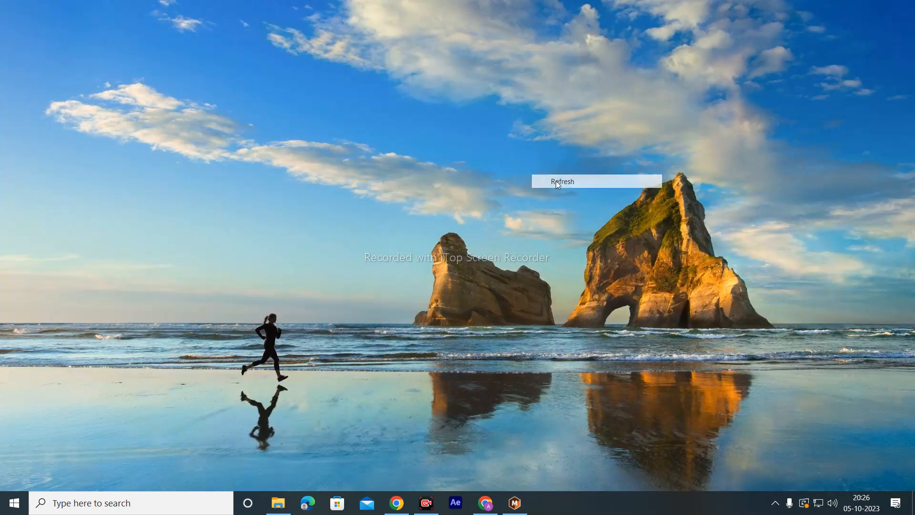
pyautogui.click(14, 502)
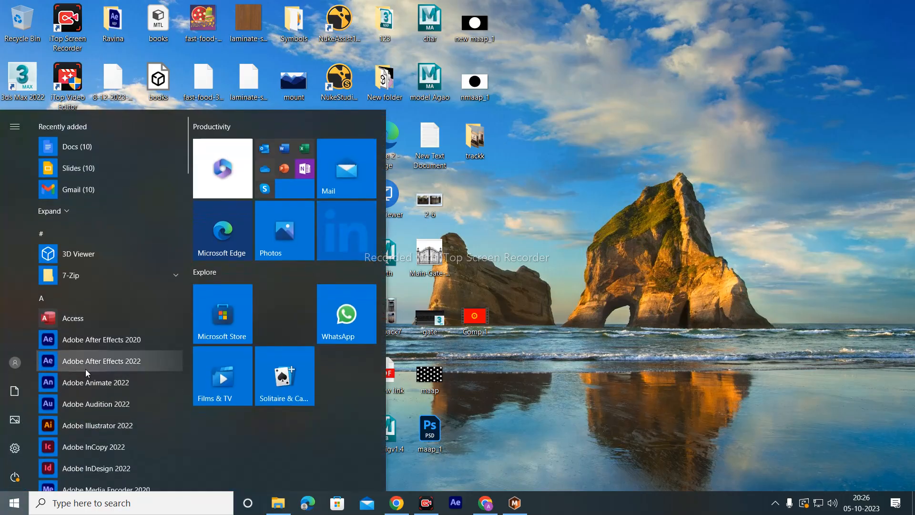
pyautogui.press('Escape')
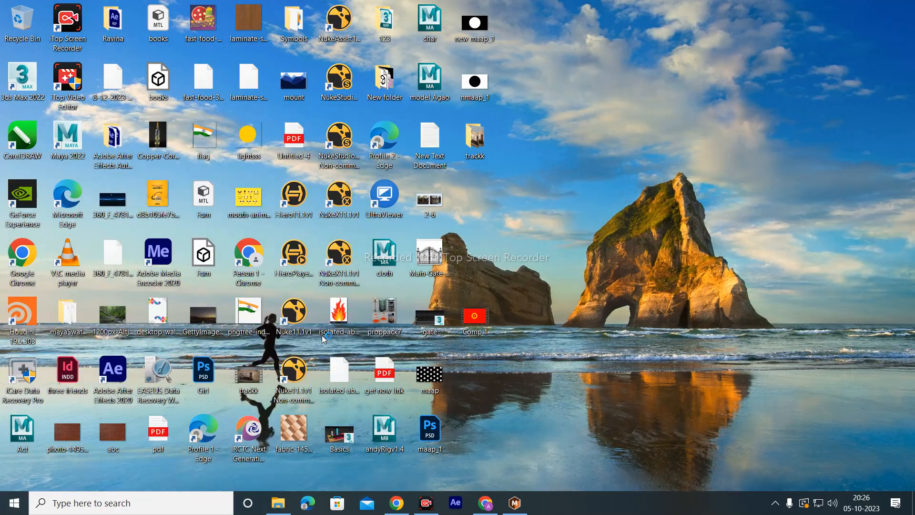
pyautogui.rightClick(594, 163)
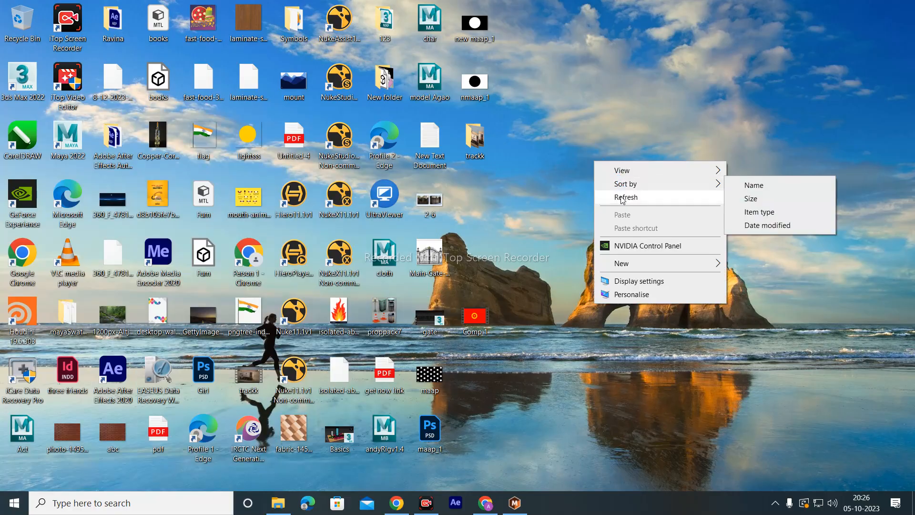
pyautogui.click(624, 198)
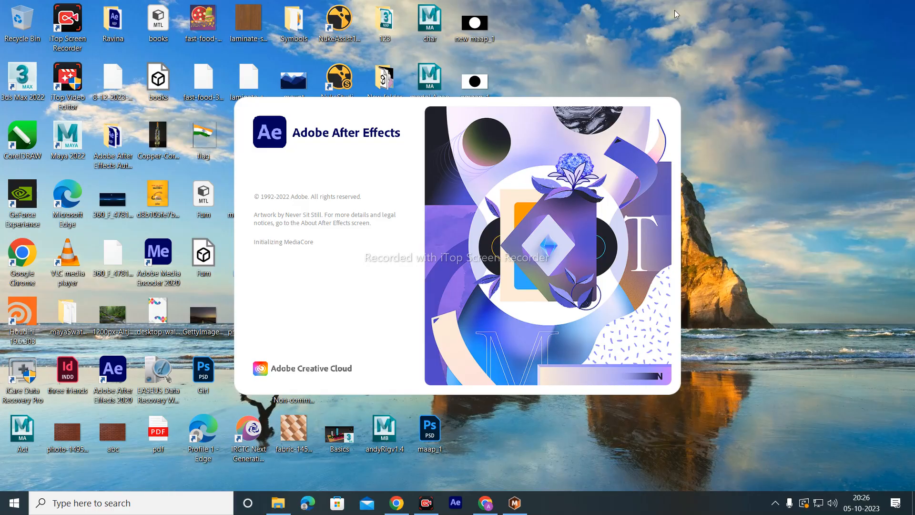
pyautogui.rightClick(710, 61)
pyautogui.click(733, 97)
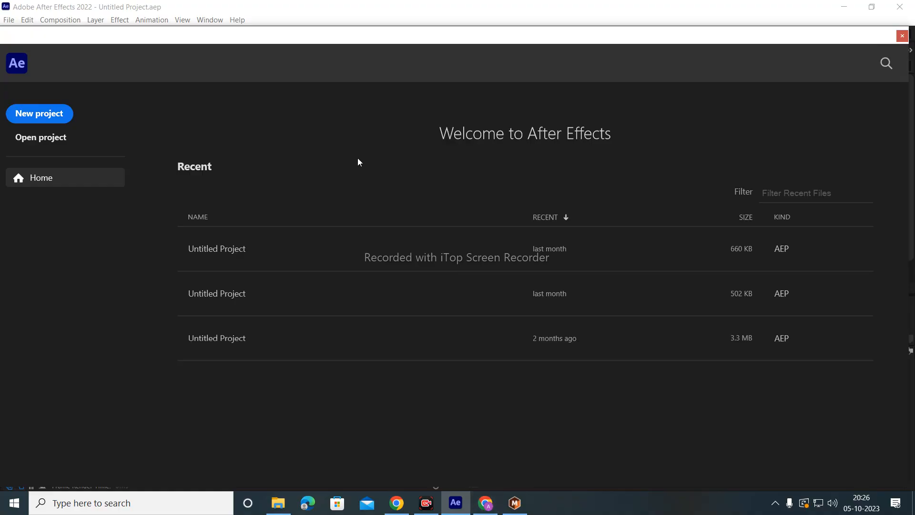
pyautogui.click(902, 36)
# Look through the Box footage folder and the desktop's trackk folder with its results subfolder
pyautogui.click(279, 504)
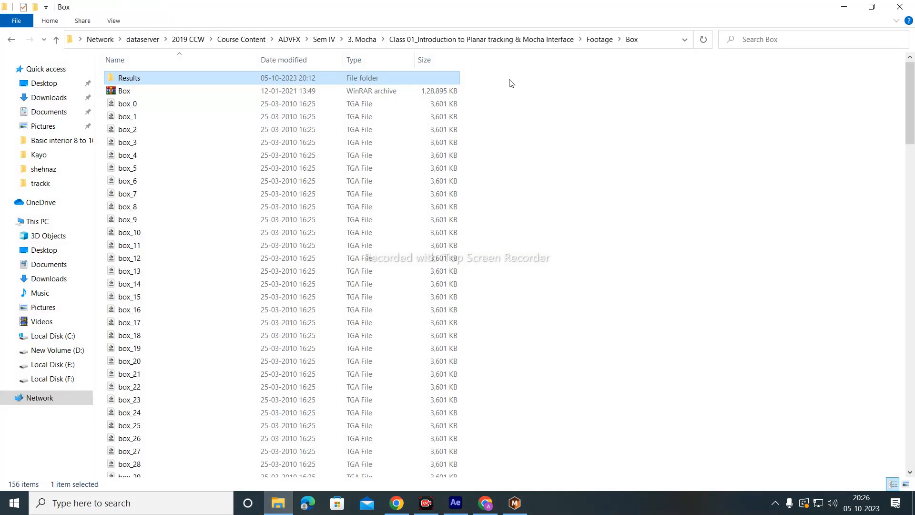
pyautogui.click(847, 7)
pyautogui.click(847, 7)
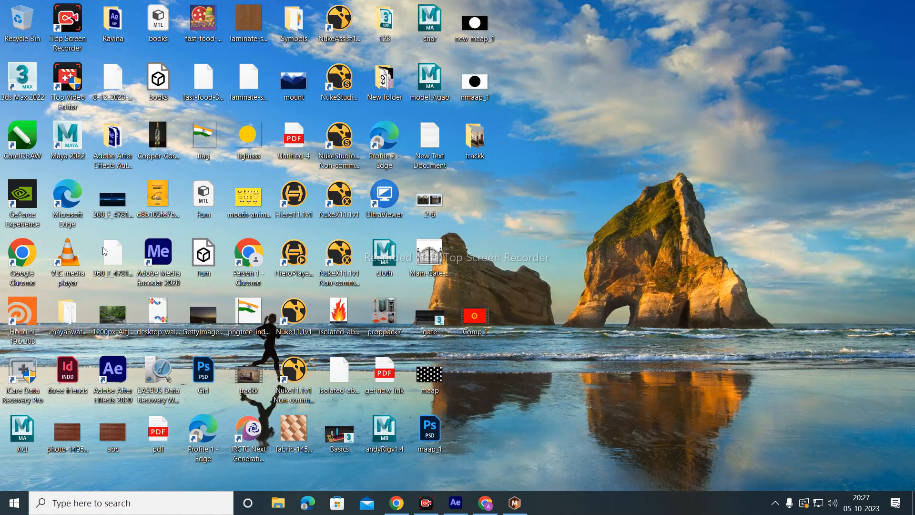
pyautogui.doubleClick(474, 138)
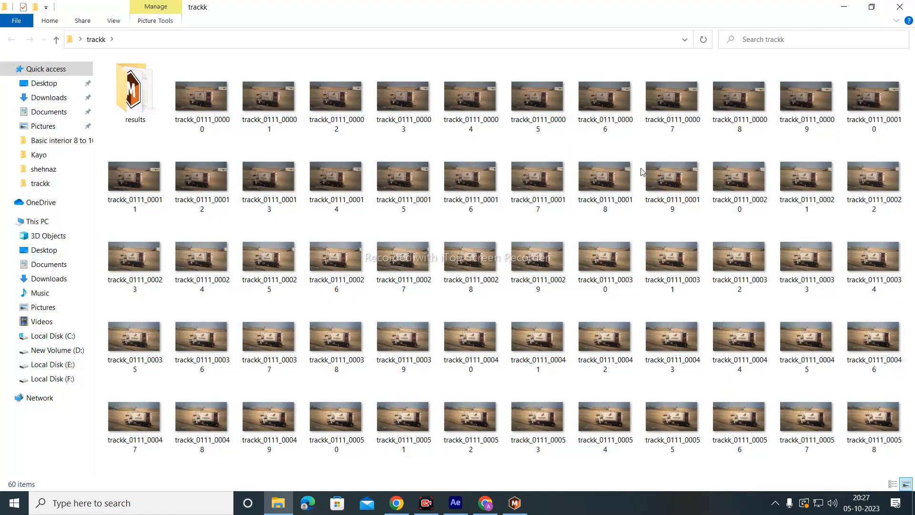
pyautogui.doubleClick(133, 97)
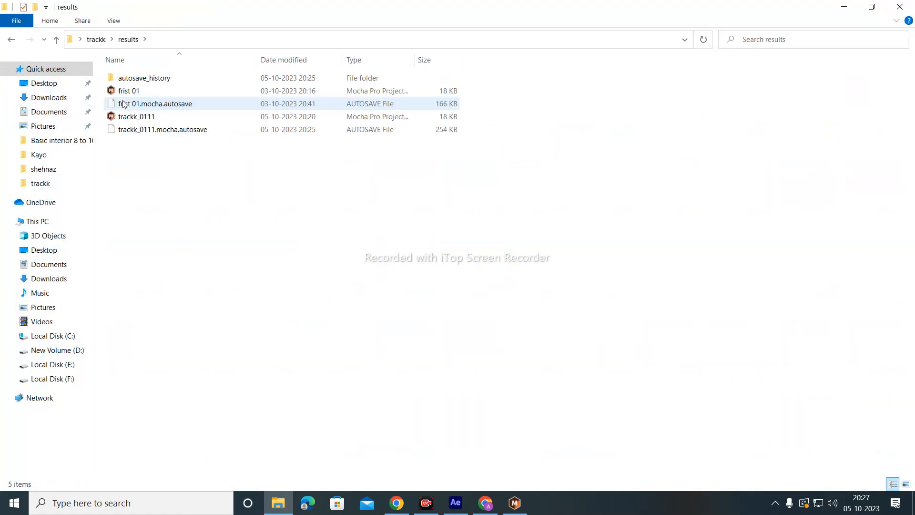
pyautogui.click(900, 7)
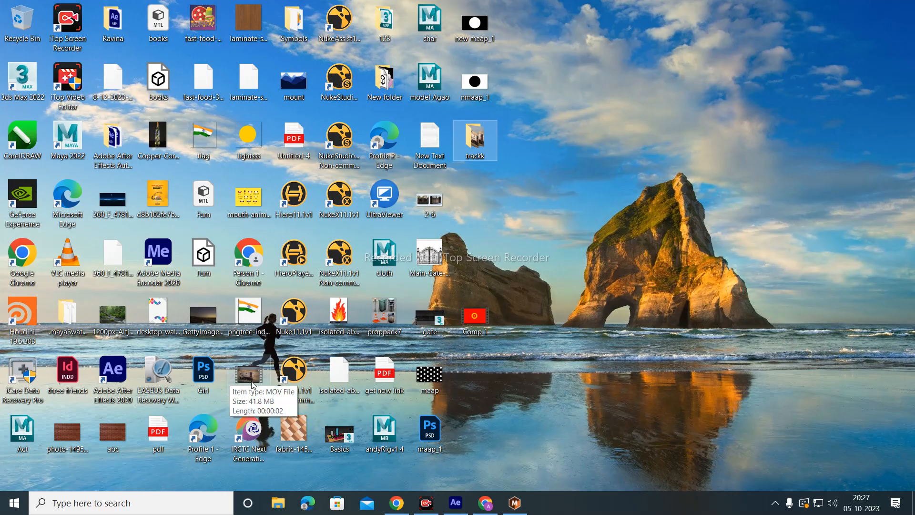
# Import the trackk movie file from the desktop into the After Effects project
pyautogui.moveTo(253, 384); pyautogui.dragTo(176, 190)
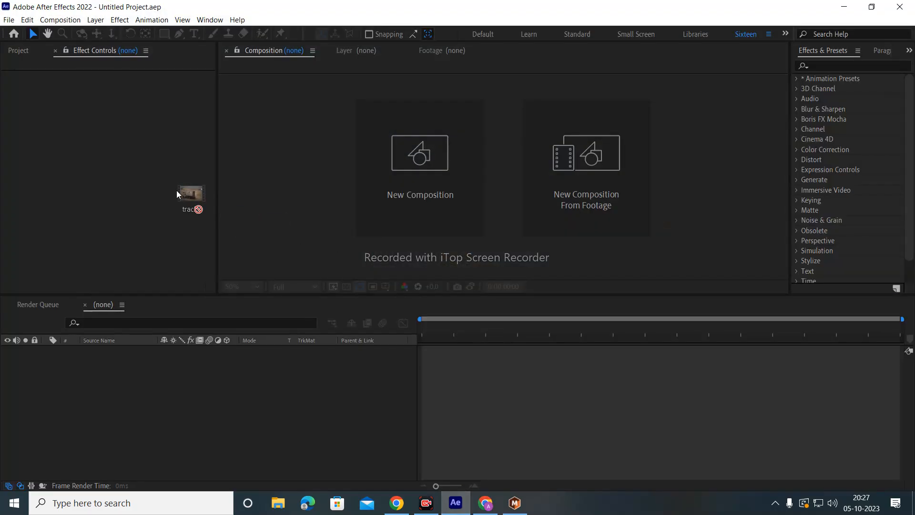
pyautogui.click(28, 49)
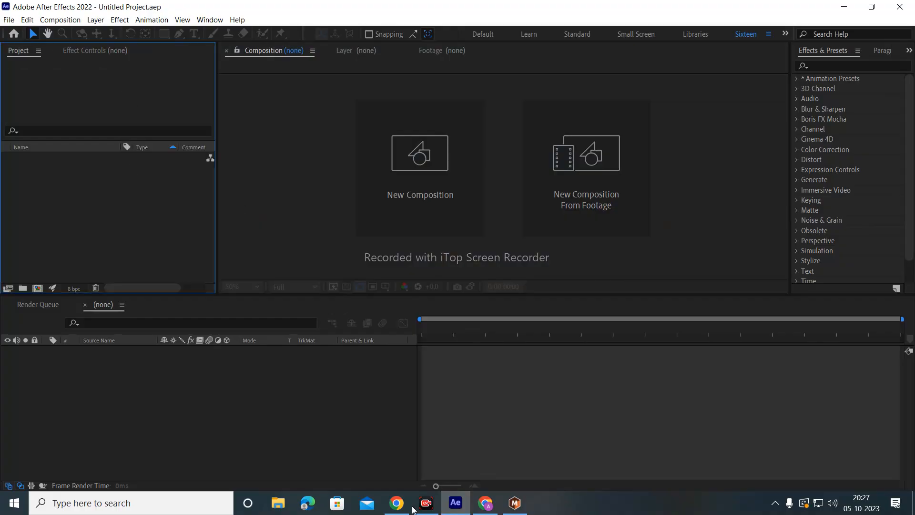
pyautogui.click(844, 7)
pyautogui.moveTo(261, 369); pyautogui.dragTo(492, 497)
pyautogui.moveTo(530, 505); pyautogui.dragTo(104, 196)
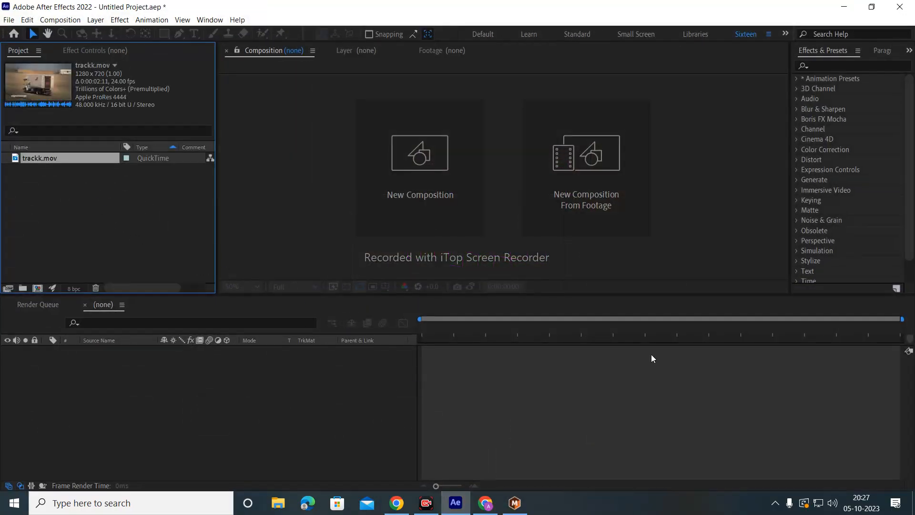
# Create a new composition from the trackk.mov footage and deselect its layer
pyautogui.moveTo(36, 159); pyautogui.dragTo(38, 287)
pyautogui.moveTo(38, 288); pyautogui.dragTo(37, 289)
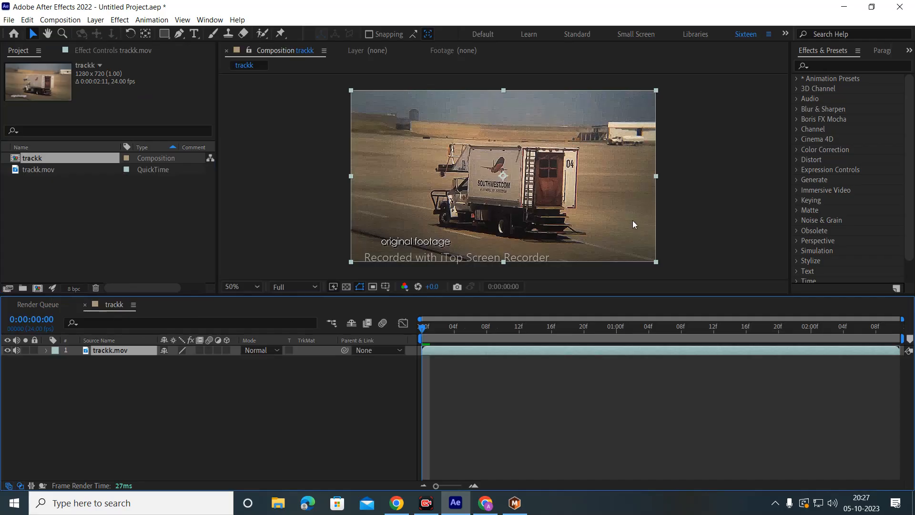
pyautogui.click(367, 392)
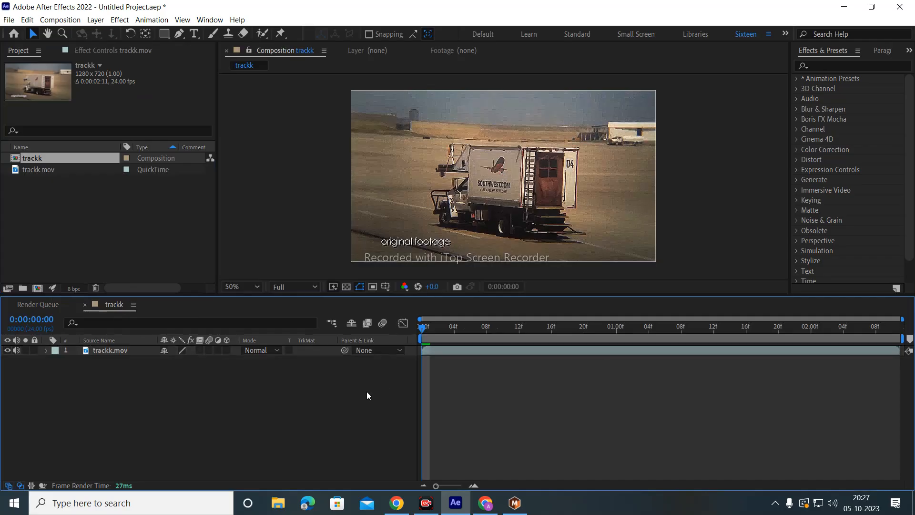
# Add the trackk composition to the Render Queue
pyautogui.click(9, 19)
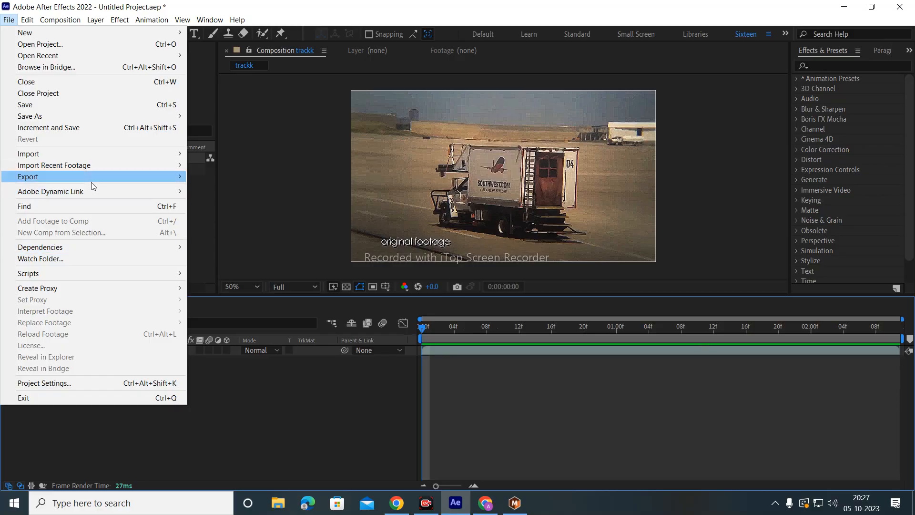
pyautogui.moveTo(112, 169)
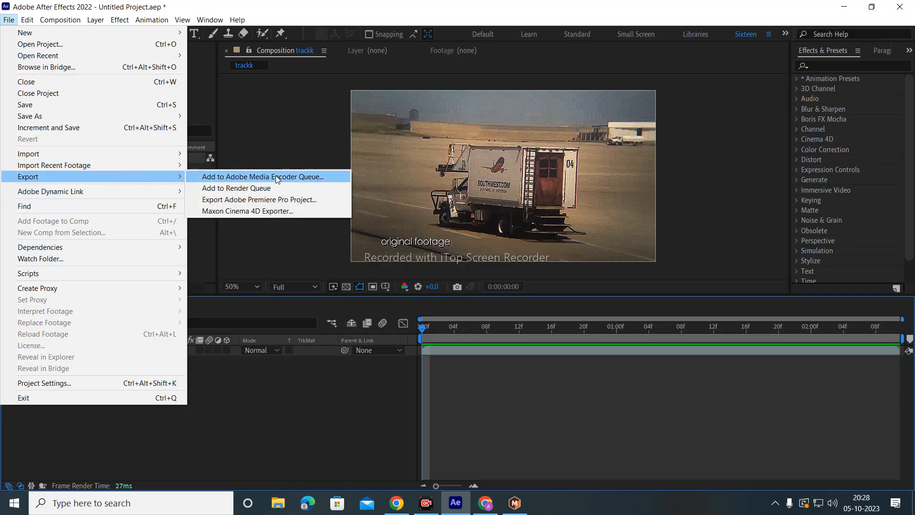
pyautogui.click(268, 190)
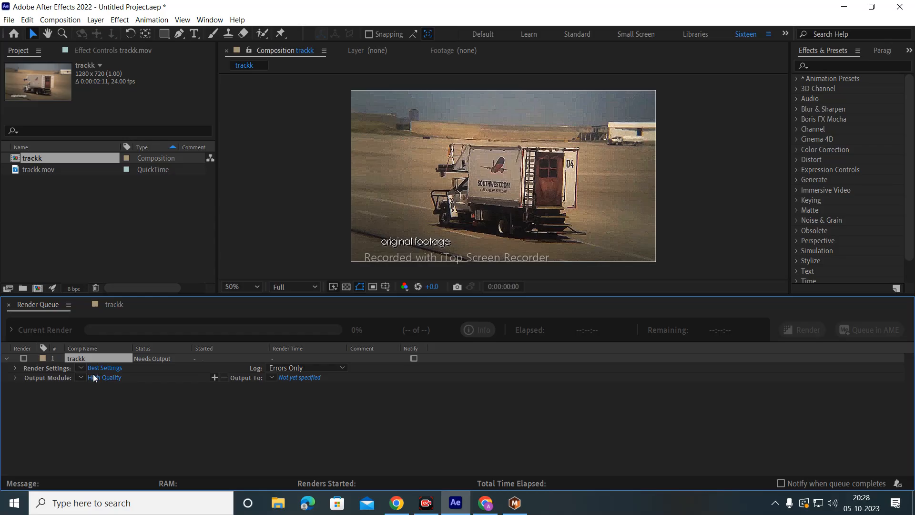
pyautogui.click(300, 378)
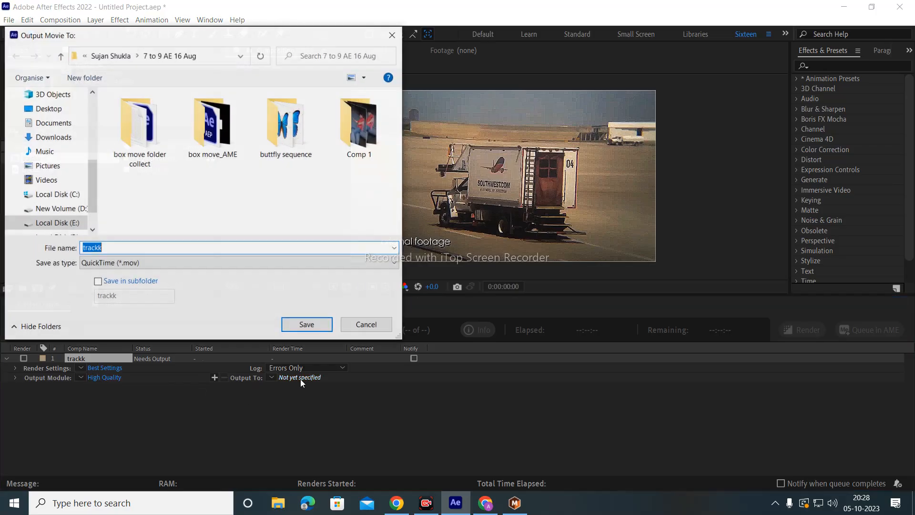
pyautogui.click(395, 40)
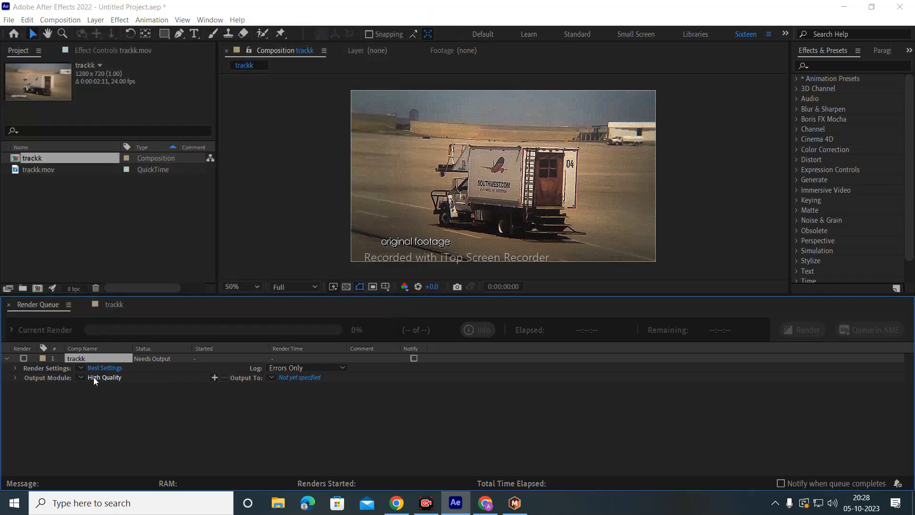
# Set the trackk render item's output format to JPEG Sequence
pyautogui.click(98, 378)
pyautogui.click(418, 102)
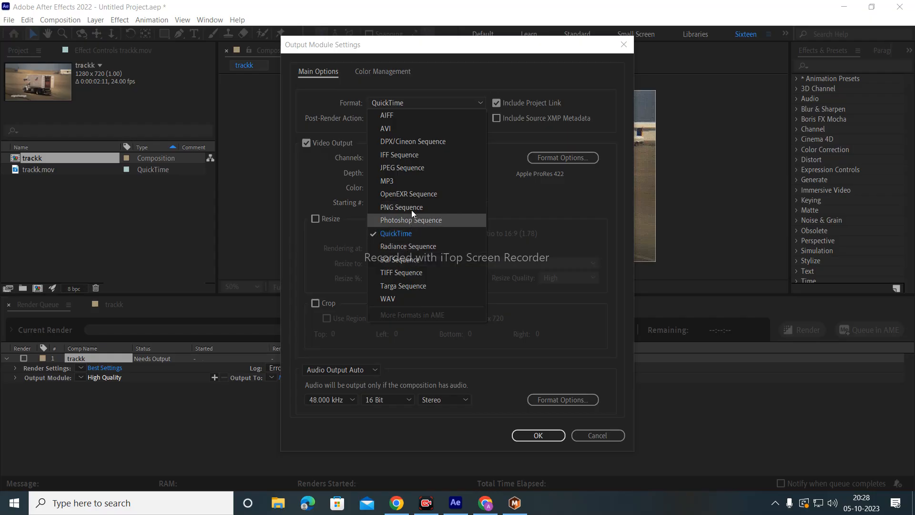
pyautogui.click(413, 169)
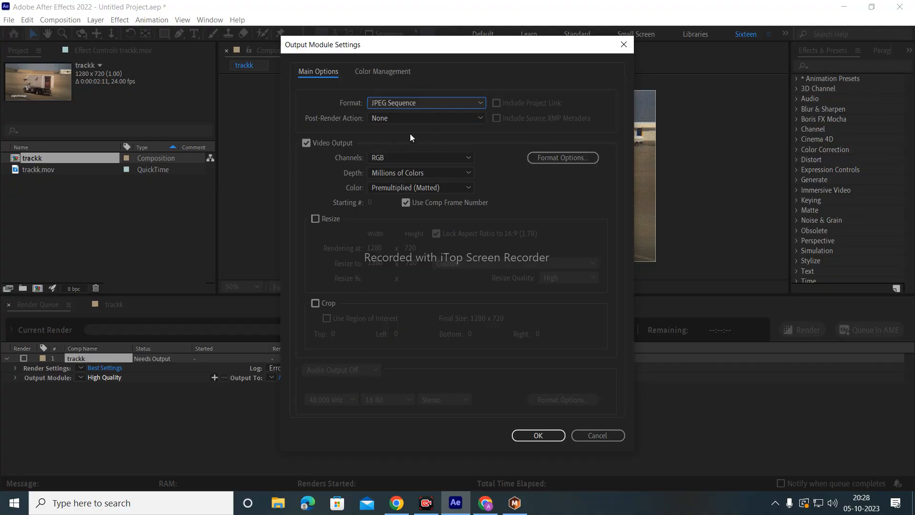
pyautogui.click(552, 435)
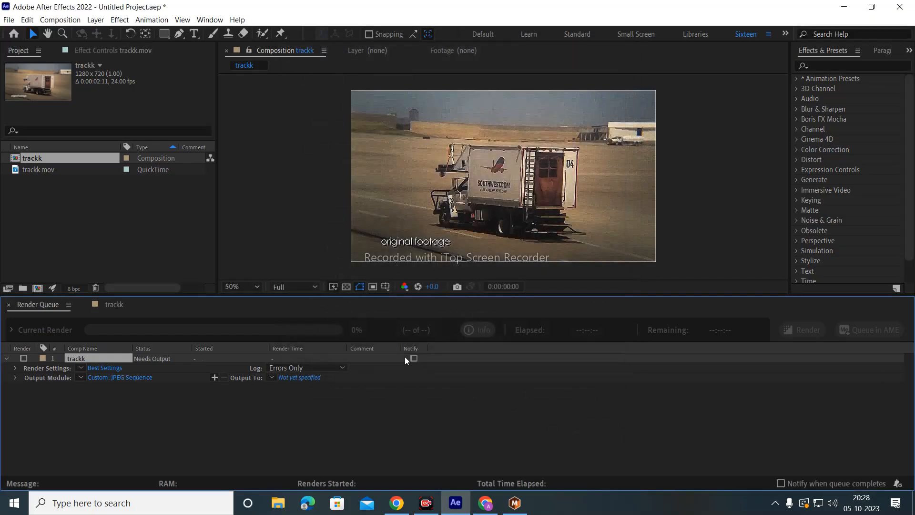
# Choose the Desktop as the render's output location and create a new folder named 10000 there
pyautogui.click(312, 379)
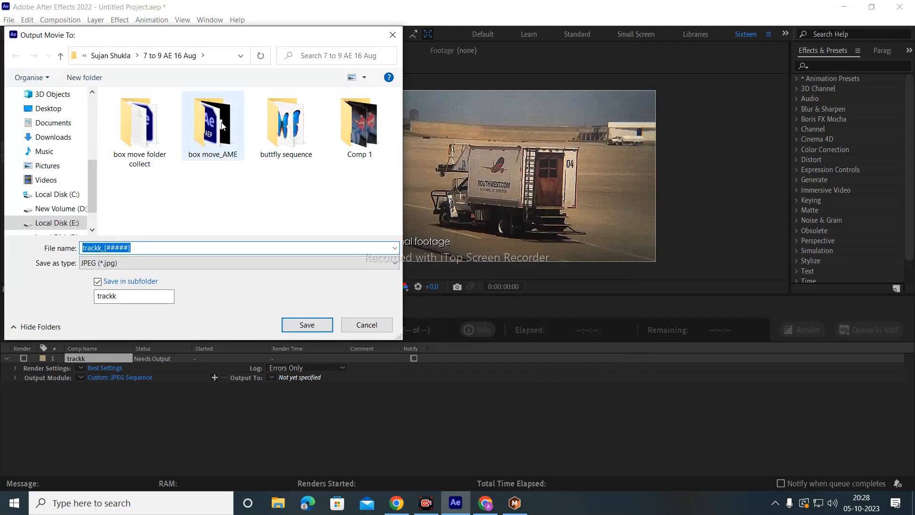
pyautogui.click(48, 108)
pyautogui.scroll(-5, 248, 172)
pyautogui.scroll(5, 247, 186)
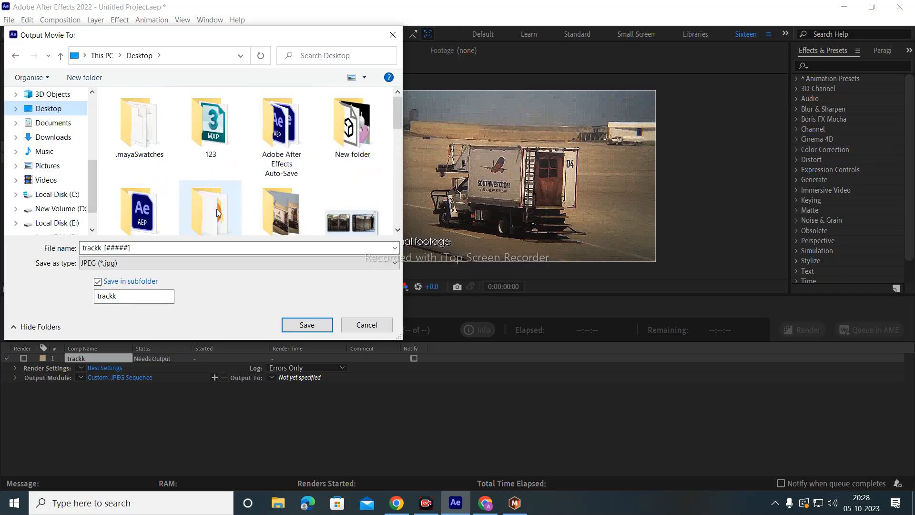
pyautogui.scroll(-4, 230, 192)
pyautogui.scroll(-2, 230, 191)
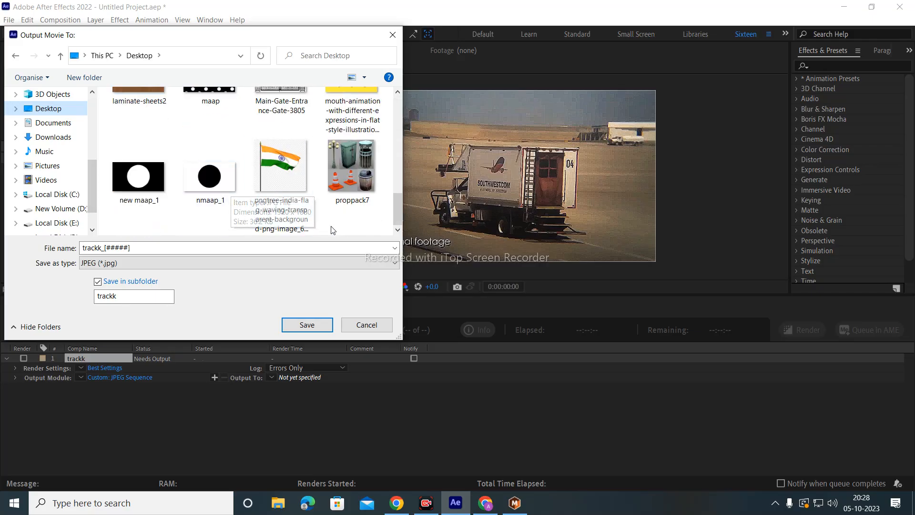
pyautogui.click(330, 210)
pyautogui.rightClick(328, 159)
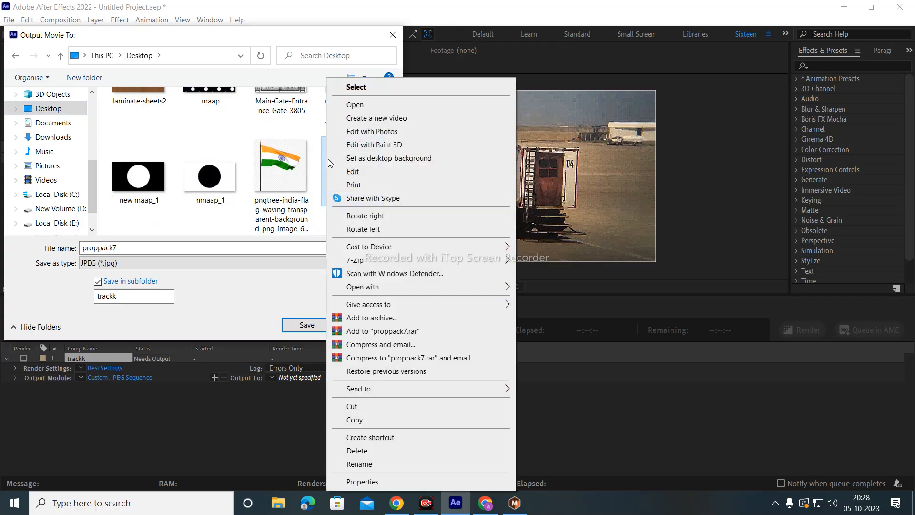
pyautogui.click(311, 233)
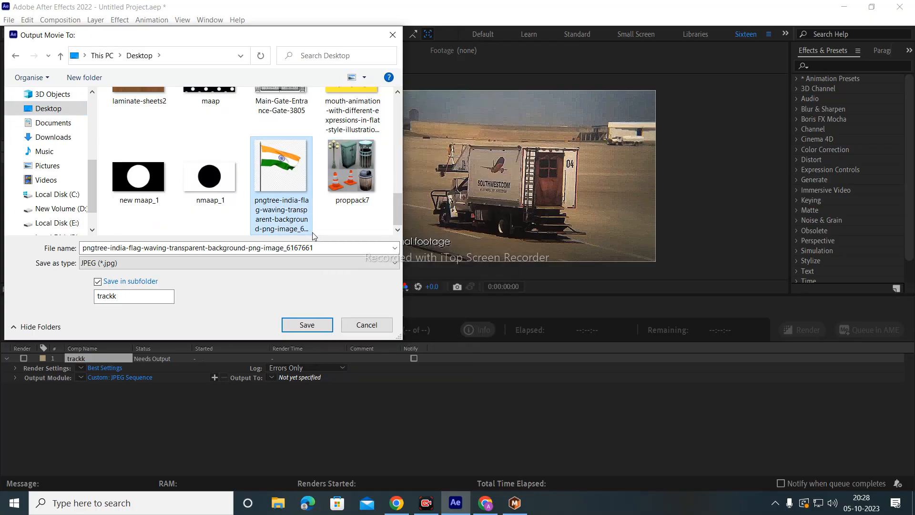
pyautogui.rightClick(336, 213)
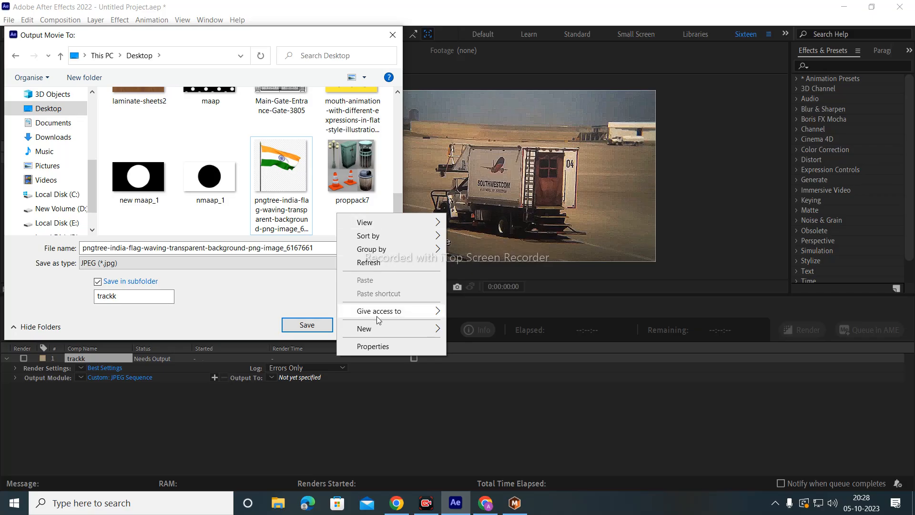
pyautogui.moveTo(390, 334)
pyautogui.click(482, 147)
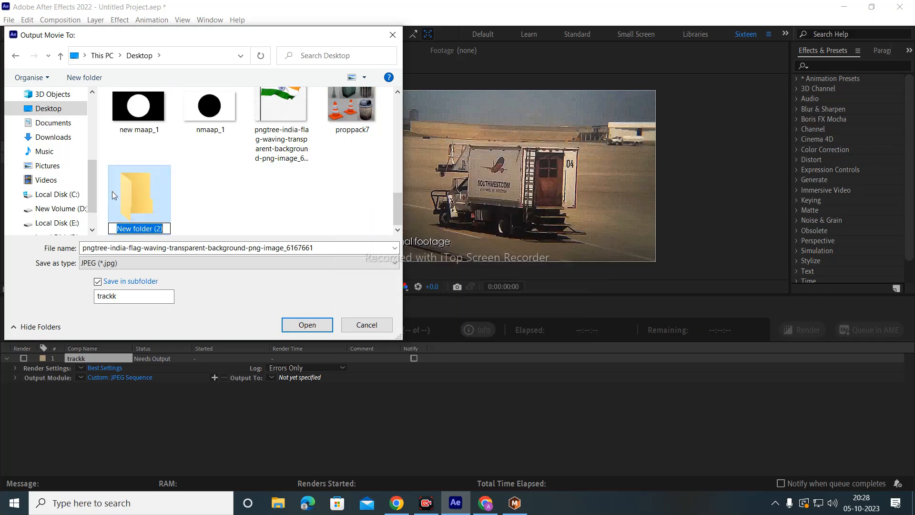
pyautogui.write('10000')
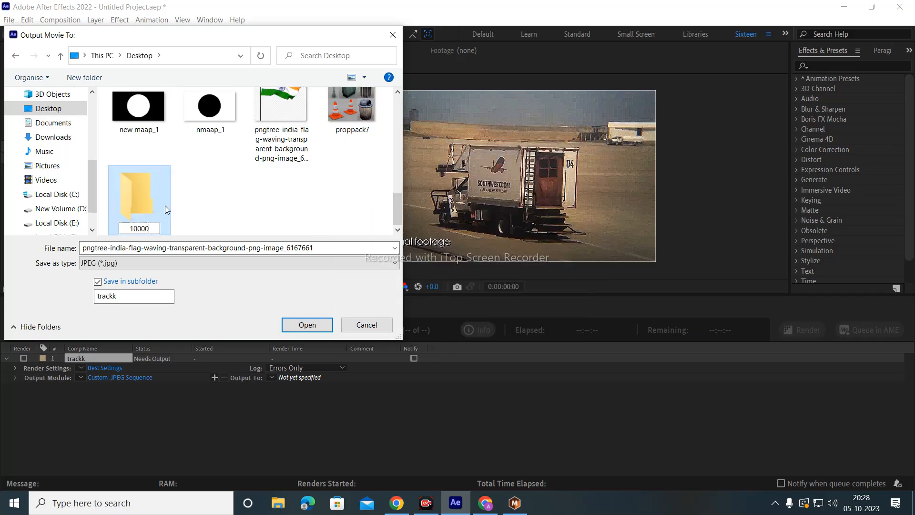
pyautogui.click(145, 199)
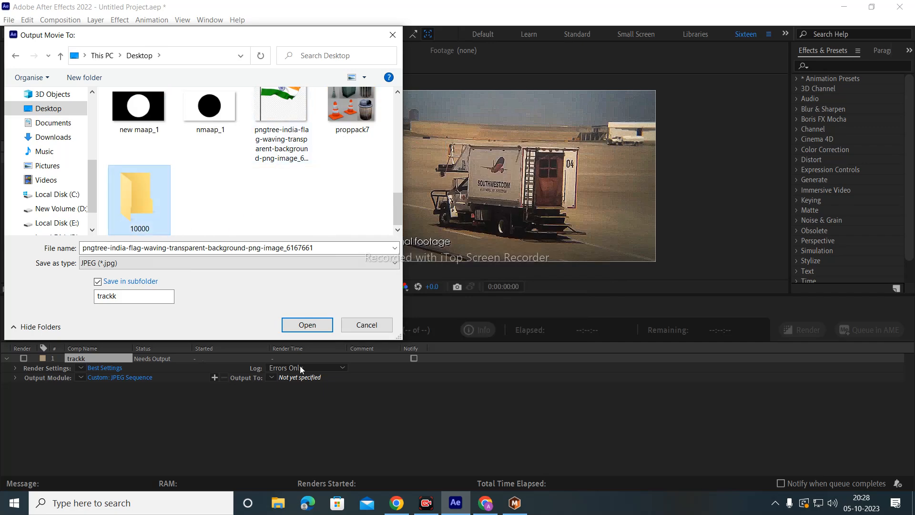
# Save the JPEG sequence output to a trackk subfolder inside the 10000 folder and render the queue
pyautogui.click(312, 325)
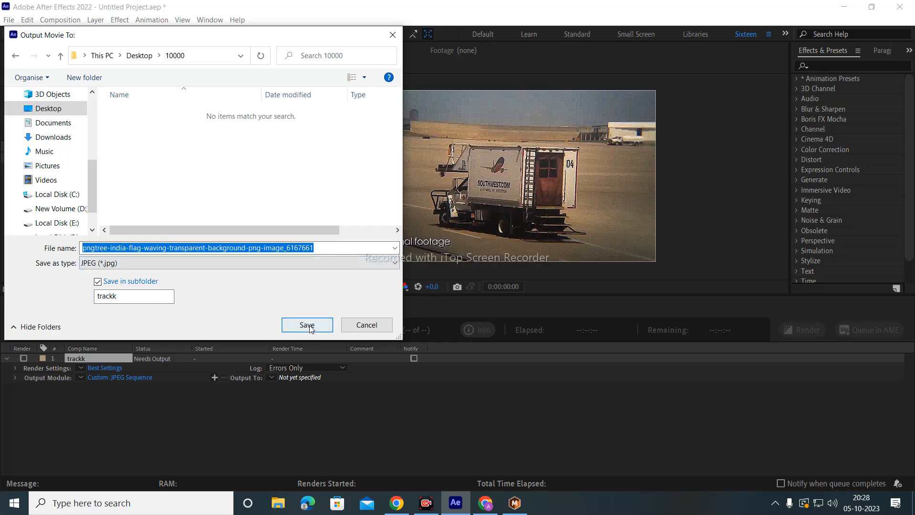
pyautogui.click(309, 324)
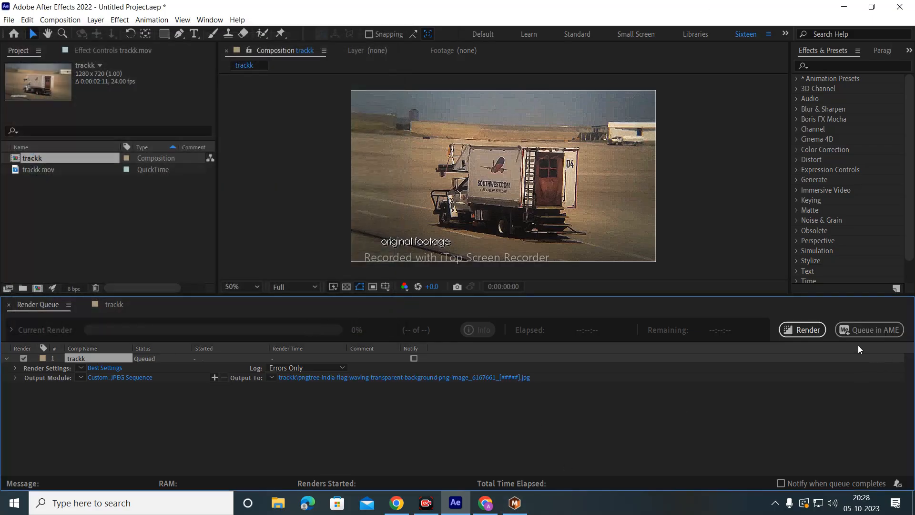
pyautogui.click(805, 328)
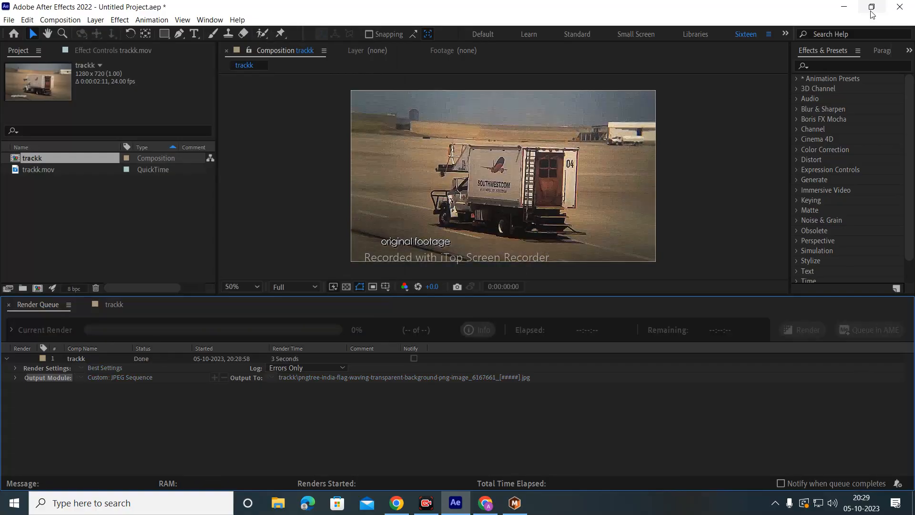
# Minimize After Effects and the browser, open the desktop's 10000 folder and look through the rendered frames in its trackk subfolder
pyautogui.click(844, 7)
pyautogui.click(847, 8)
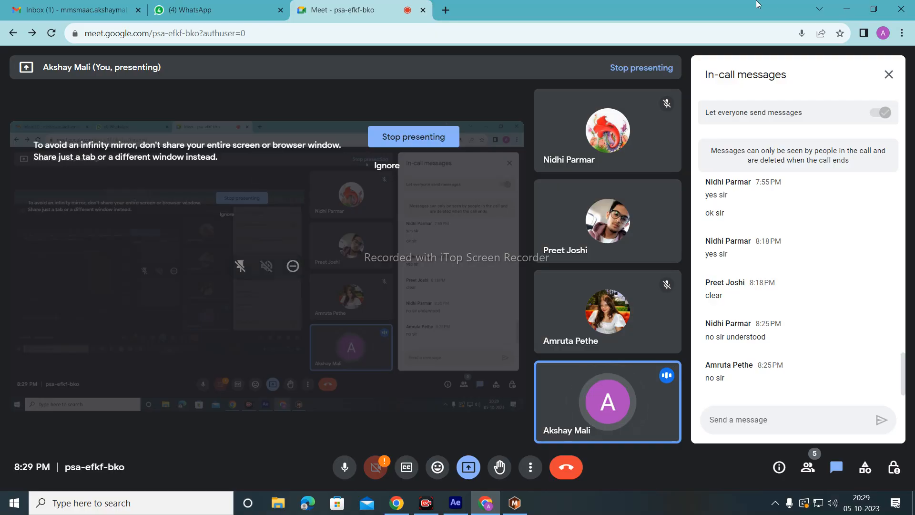
pyautogui.click(846, 9)
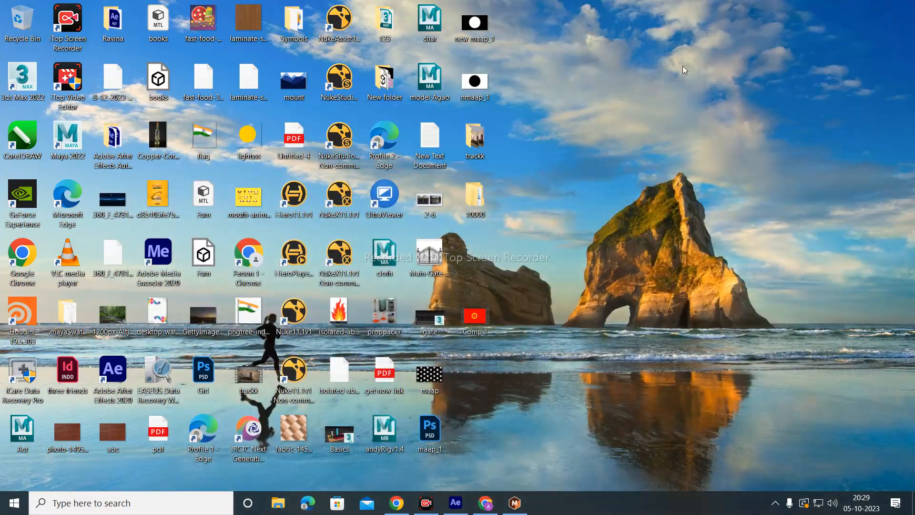
pyautogui.doubleClick(482, 204)
pyautogui.doubleClick(133, 76)
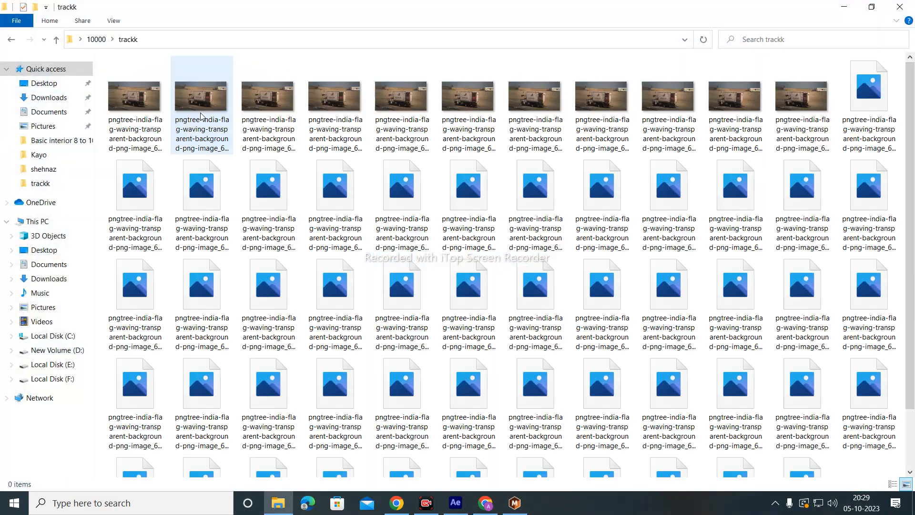
pyautogui.scroll(-2, 626, 340)
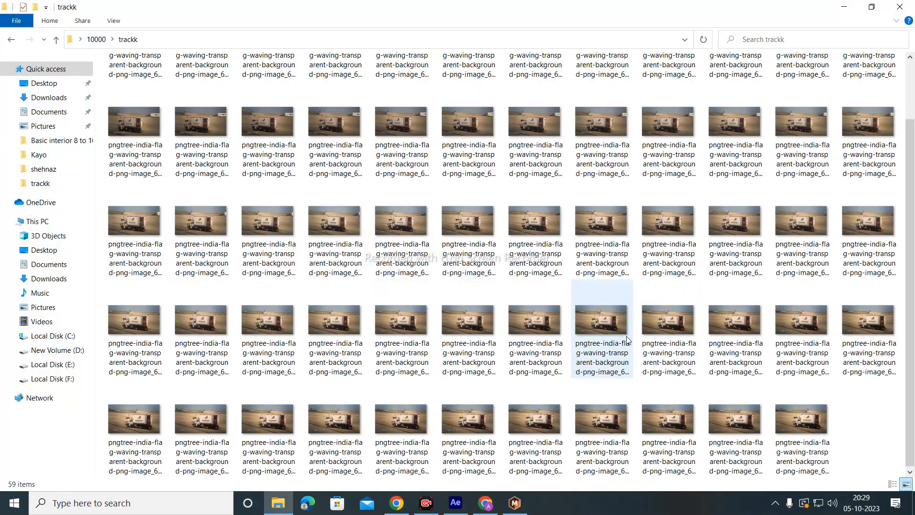
pyautogui.scroll(2, 727, 305)
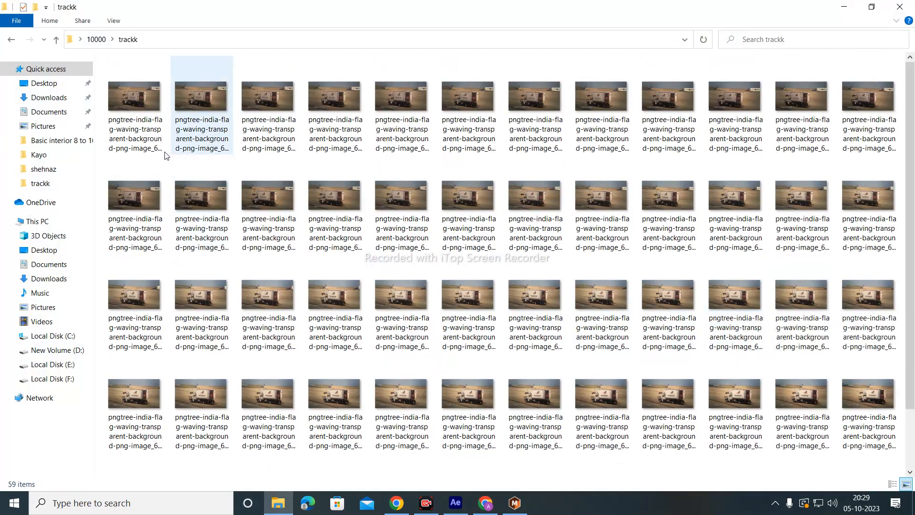
# Check the frame numbering in the file properties of the first three rendered JPEG images
pyautogui.click(142, 151)
pyautogui.rightClick(141, 136)
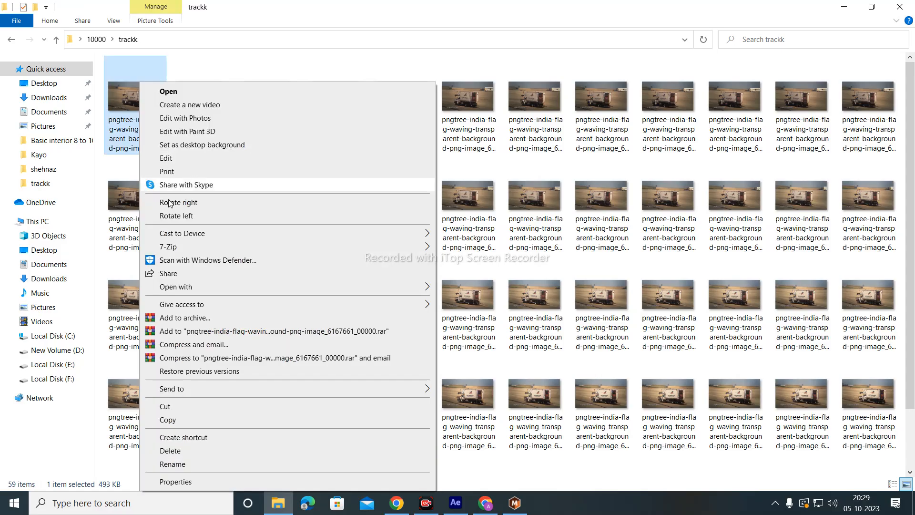
pyautogui.click(201, 480)
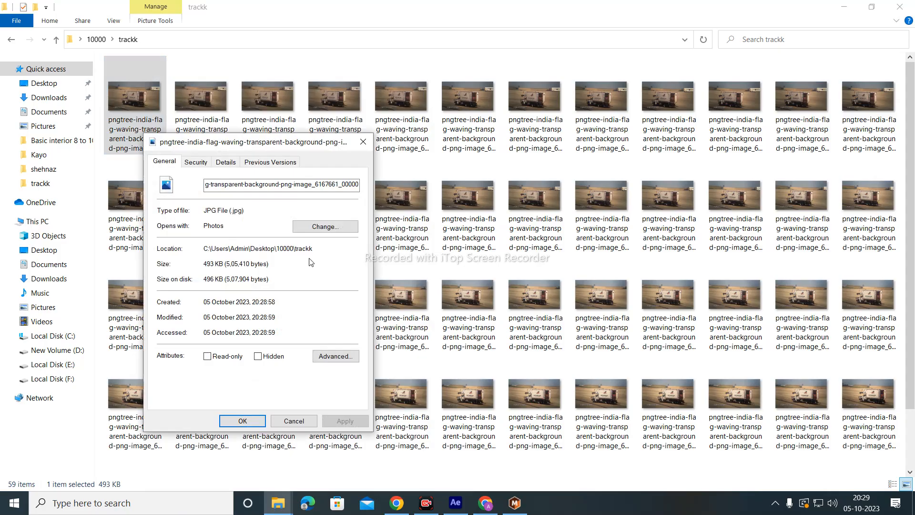
pyautogui.click(363, 141)
pyautogui.click(182, 143)
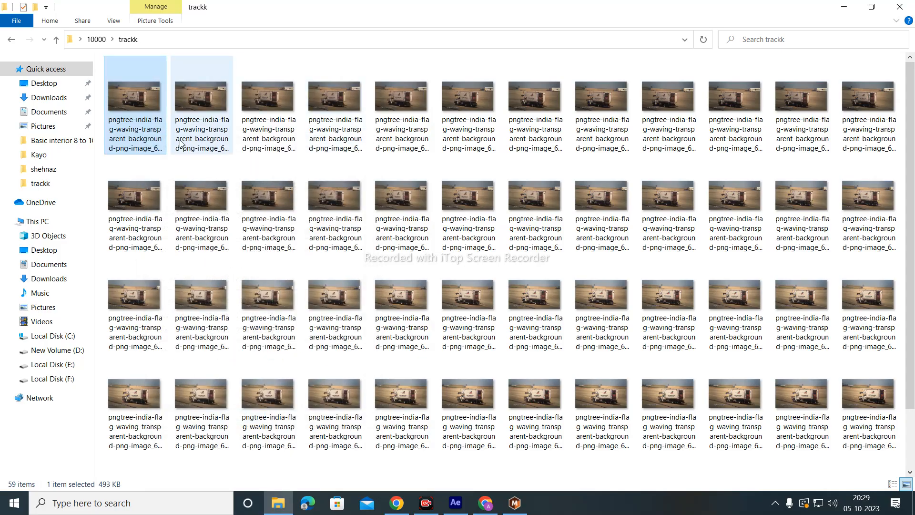
pyautogui.rightClick(197, 132)
pyautogui.click(227, 482)
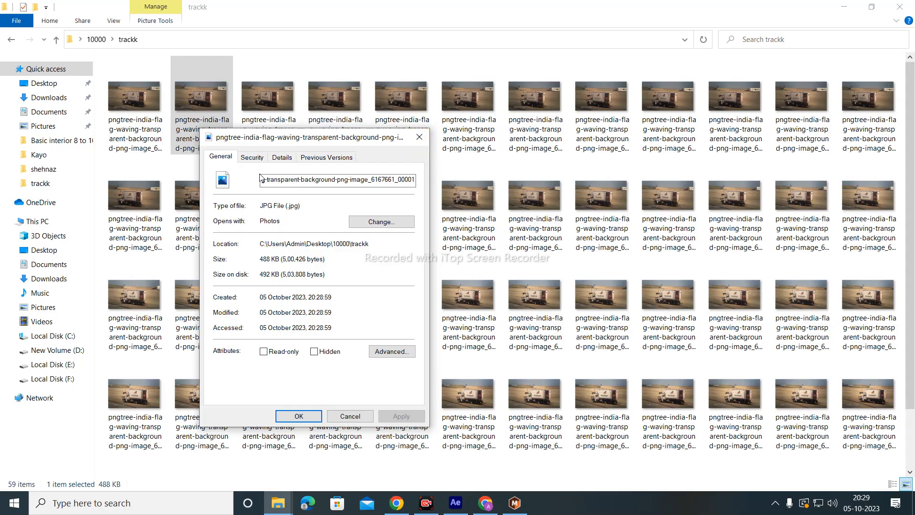
pyautogui.click(419, 138)
pyautogui.click(283, 96)
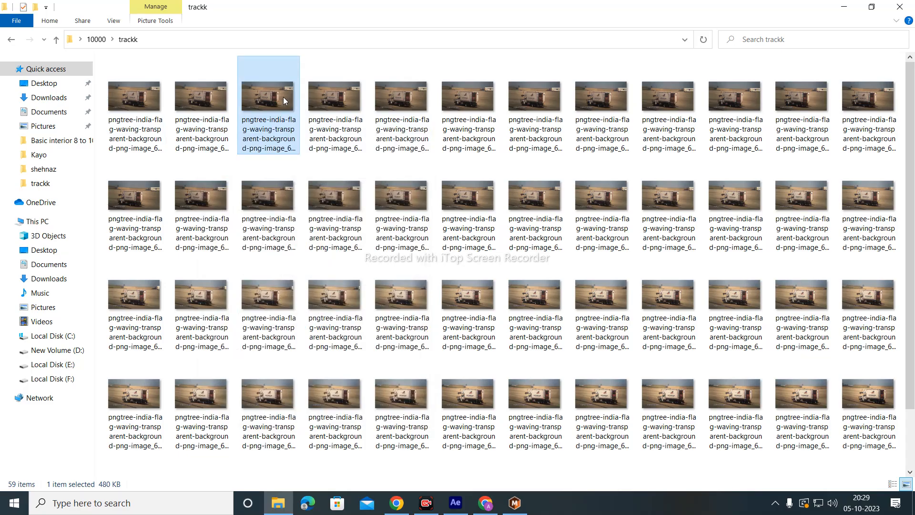
pyautogui.rightClick(283, 97)
pyautogui.click(316, 481)
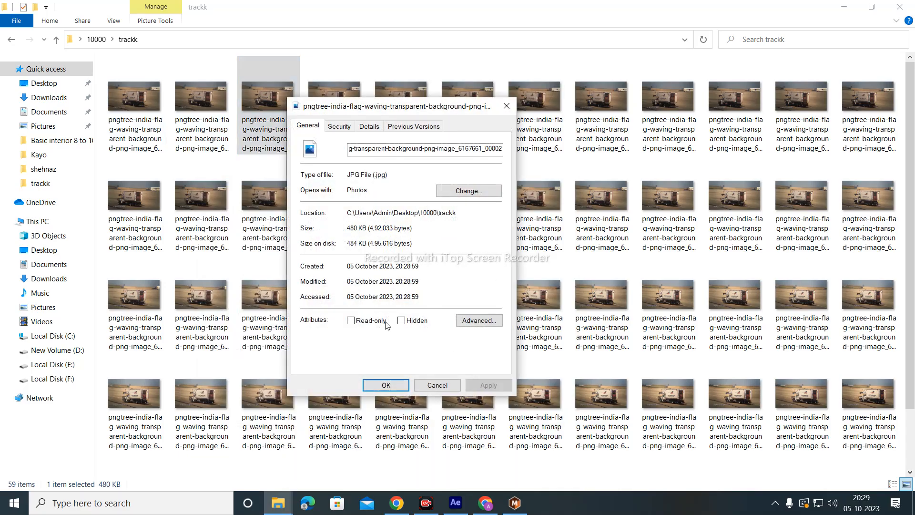
pyautogui.click(506, 107)
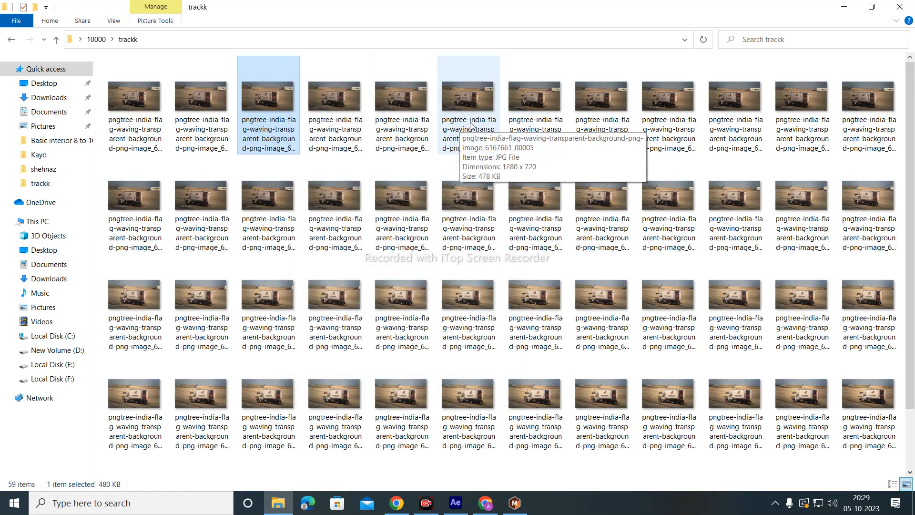
# Close the trackk folder window, refresh the desktop and switch back to Mocha Pro
pyautogui.click(900, 7)
pyautogui.rightClick(648, 154)
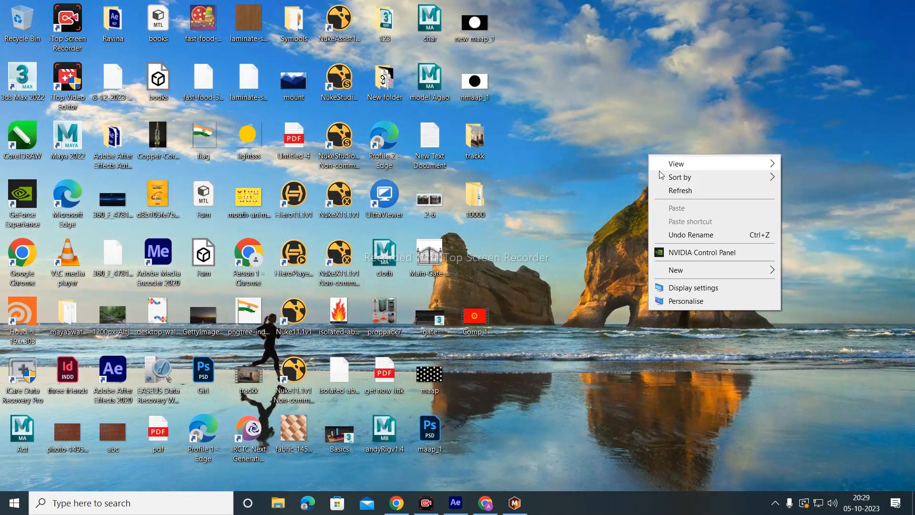
pyautogui.click(676, 190)
pyautogui.rightClick(626, 83)
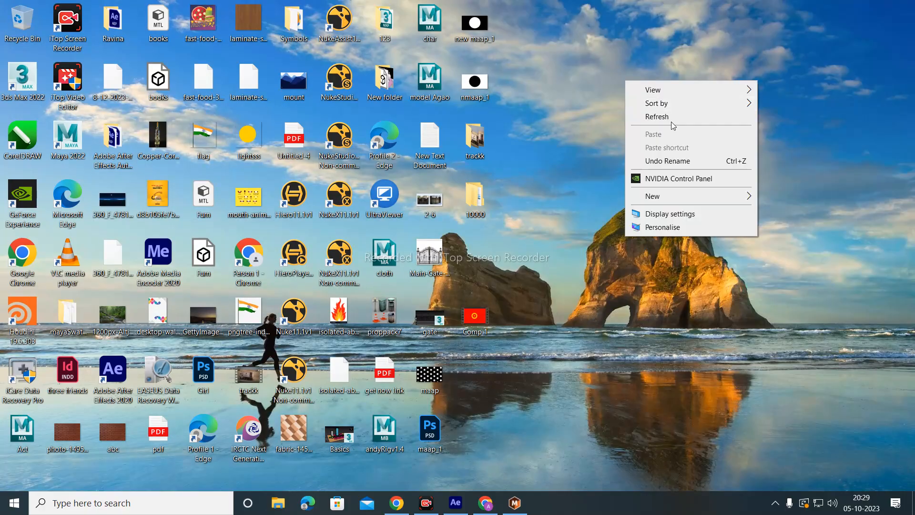
pyautogui.click(670, 120)
pyautogui.click(514, 503)
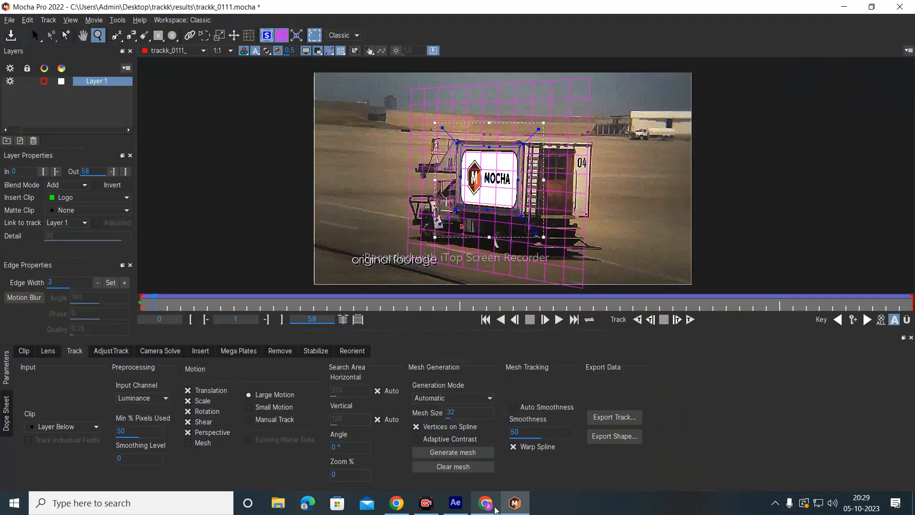
# Switch to Chrome, search Google for "get into pc" in a new tab and open the Get Into PC site
pyautogui.click(496, 508)
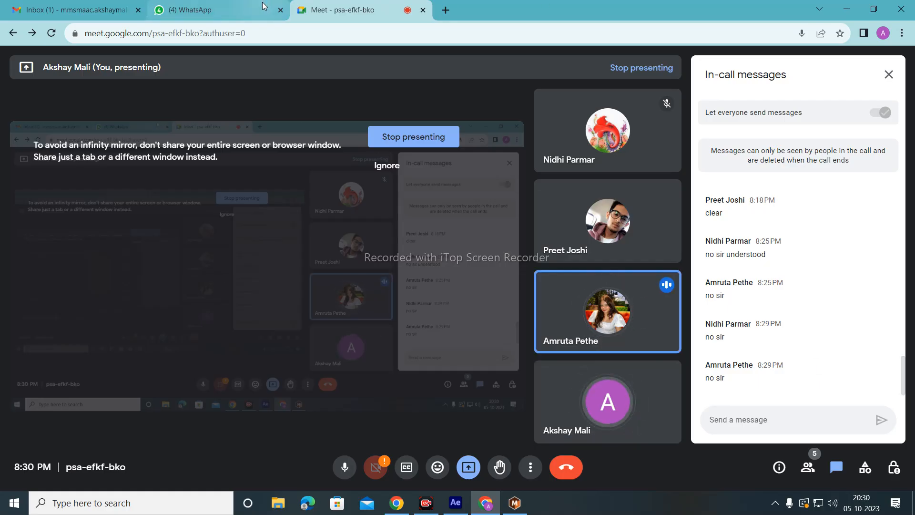
pyautogui.moveTo(263, 6)
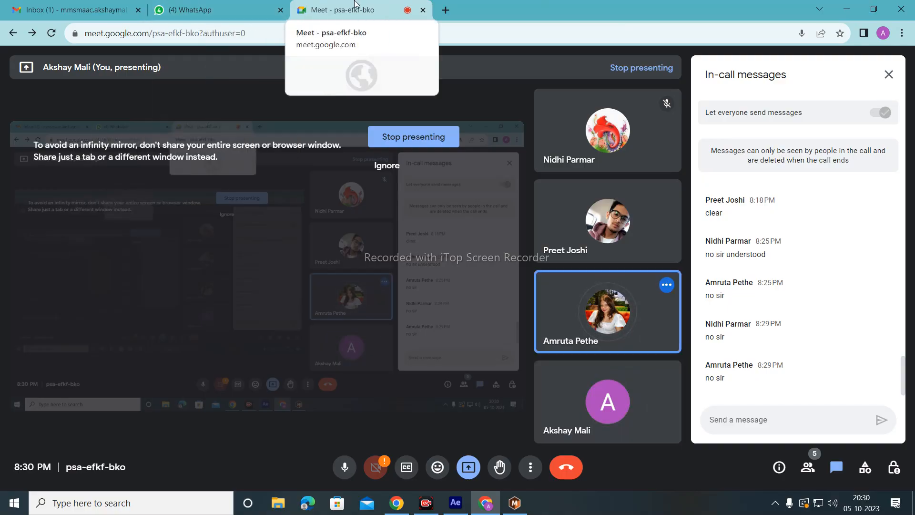
pyautogui.click(177, 13)
pyautogui.click(119, 7)
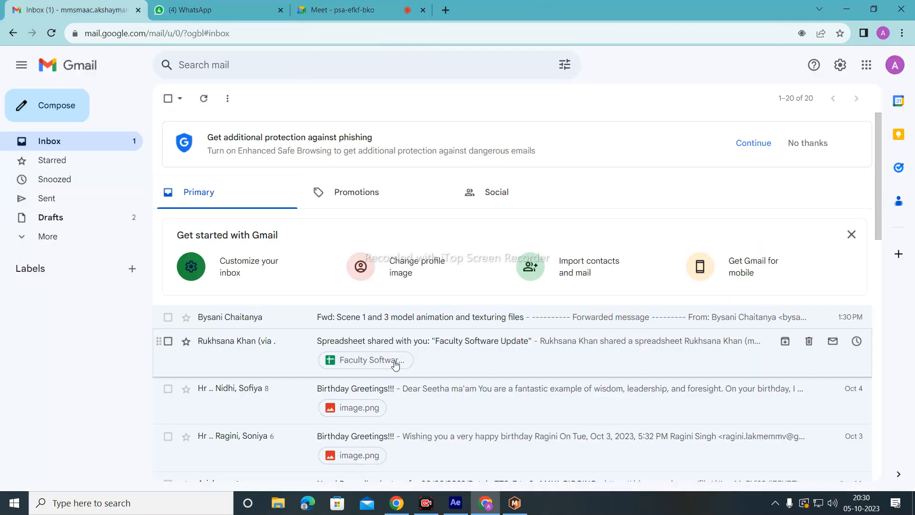
pyautogui.click(444, 10)
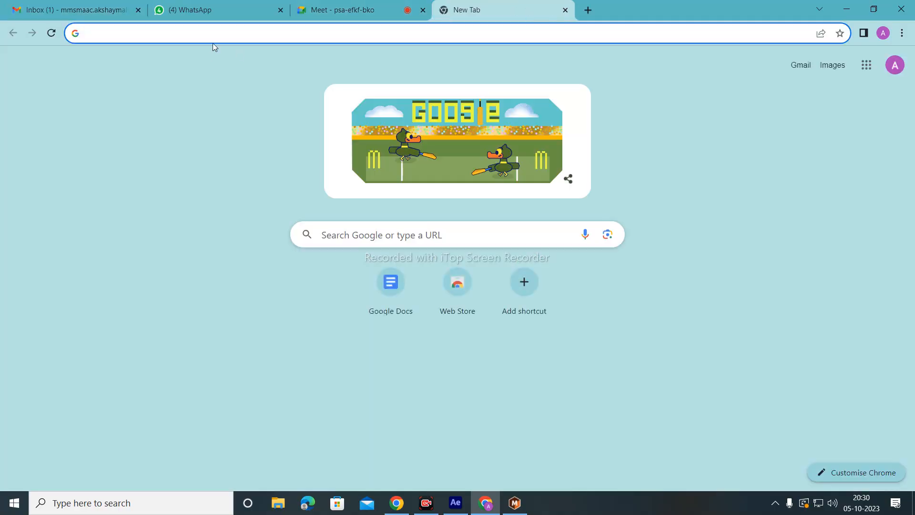
pyautogui.click(213, 38)
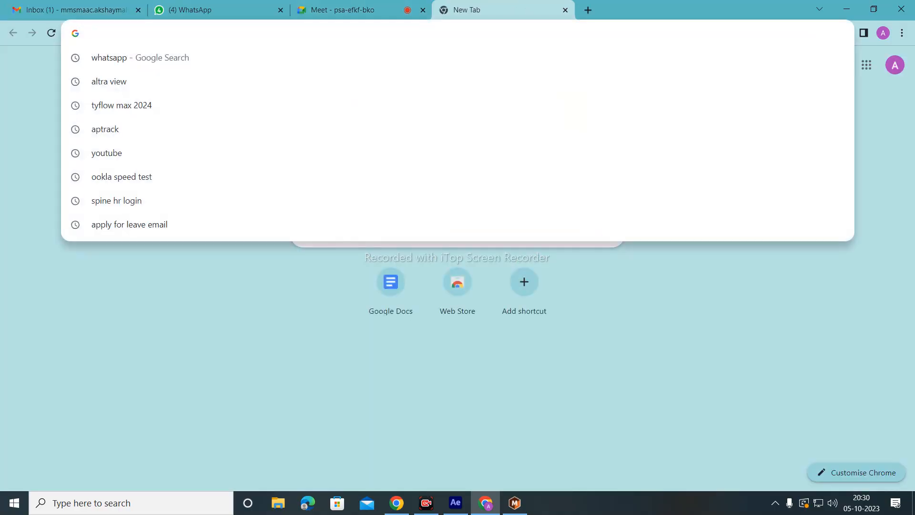
pyautogui.write('get')
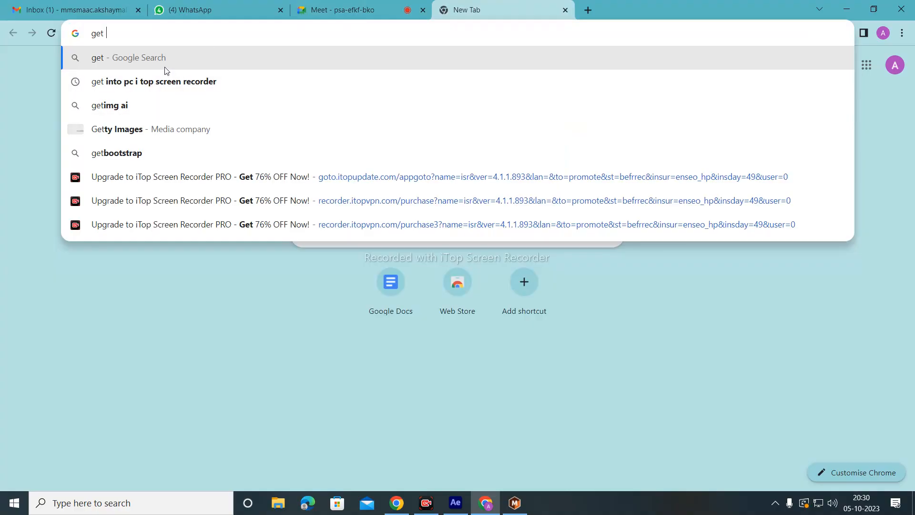
pyautogui.click(107, 113)
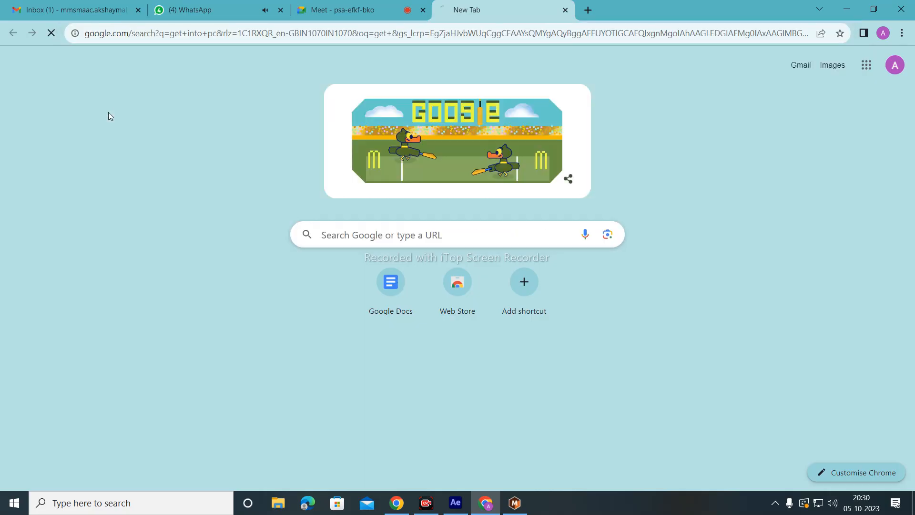
pyautogui.click(212, 193)
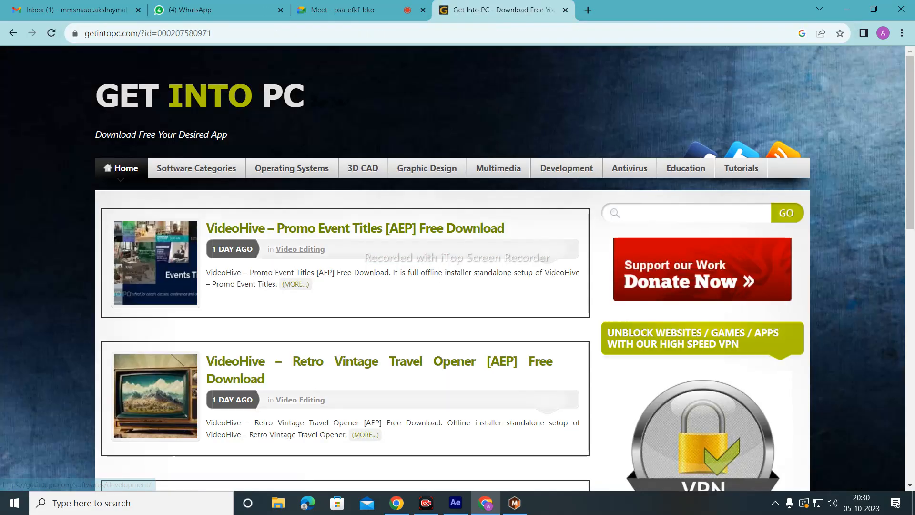
# Search the Get Into PC site for "mocha pro 2022"
pyautogui.click(624, 213)
pyautogui.write('mocha')
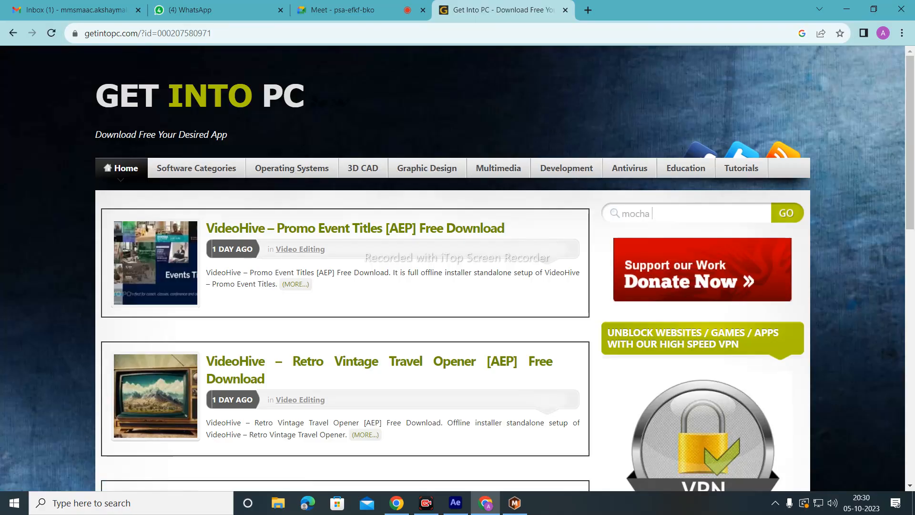
pyautogui.write(' pro 2022')
pyautogui.press('Return')
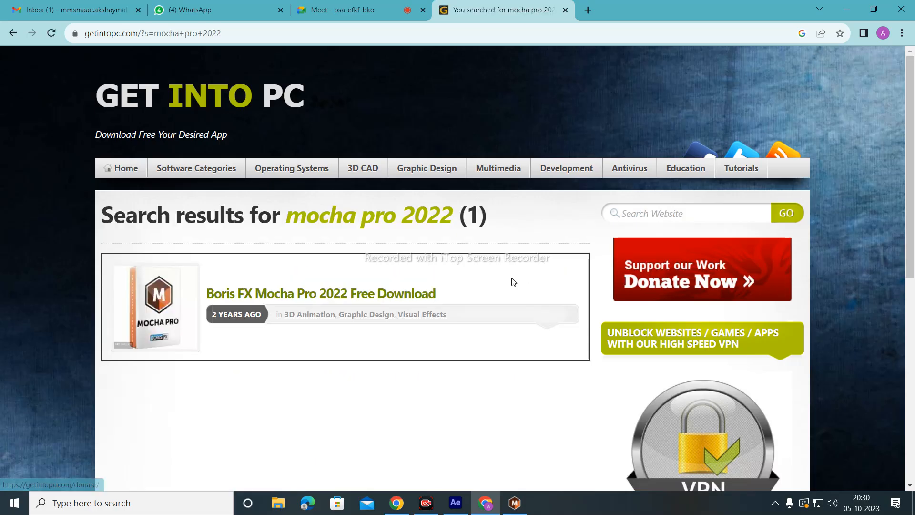
# Open the Boris FX Mocha Pro 2022 page and look through it to the full setup download section
pyautogui.click(300, 294)
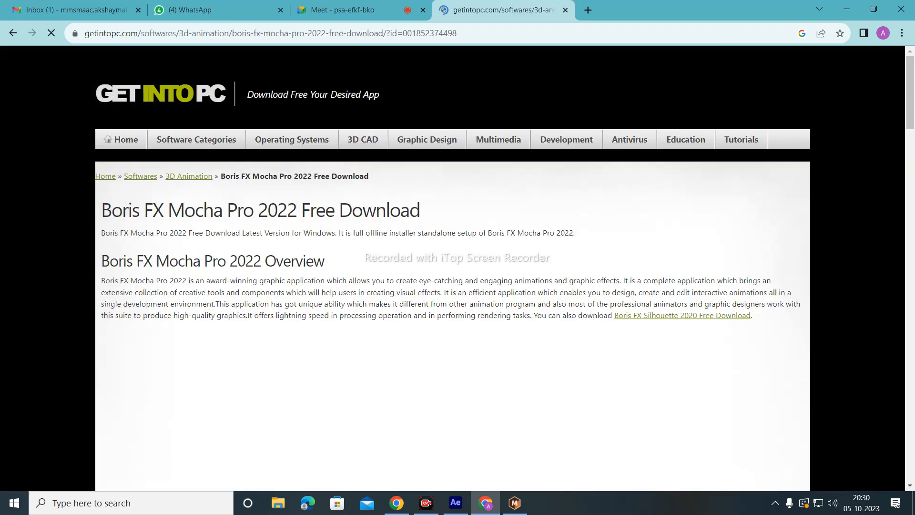
pyautogui.scroll(-8, 407, 320)
pyautogui.scroll(-20, 408, 320)
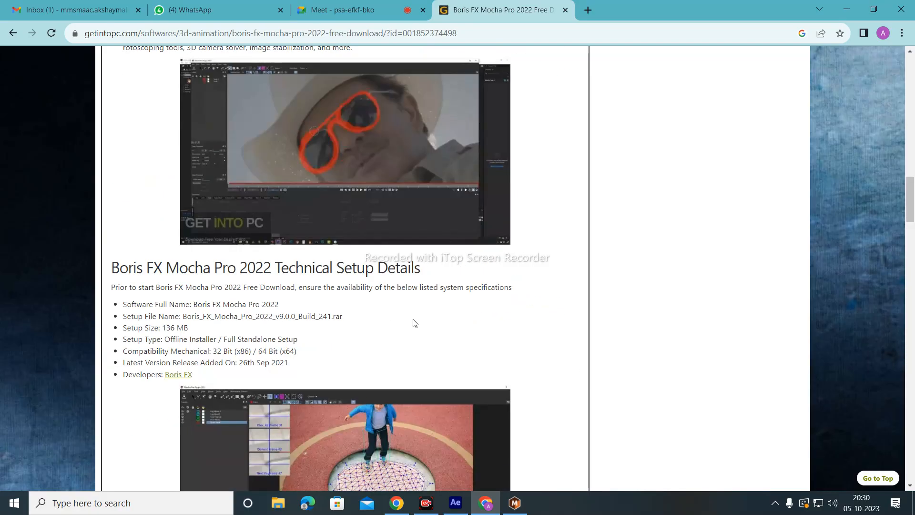
pyautogui.scroll(-8, 418, 325)
pyautogui.scroll(3, 405, 262)
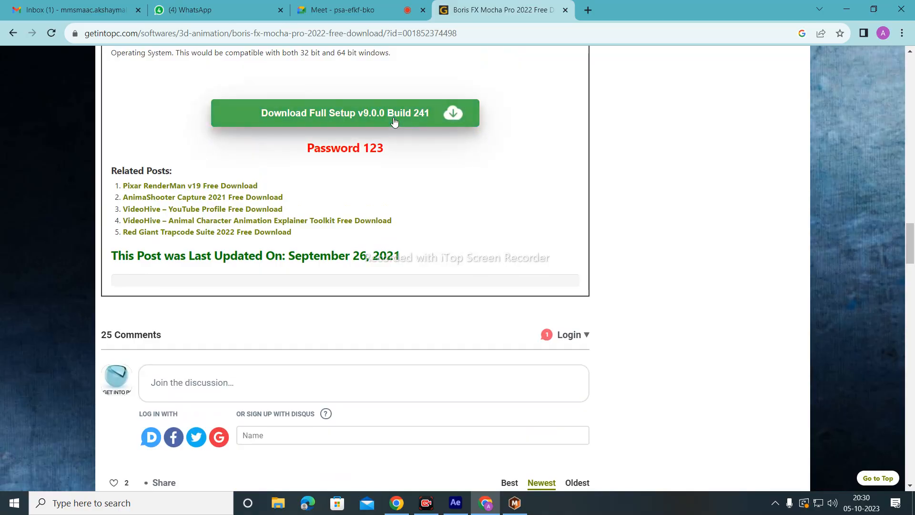
# Minimize Chrome and Mocha Pro and open the \\dataserver network location in File Explorer
pyautogui.click(847, 9)
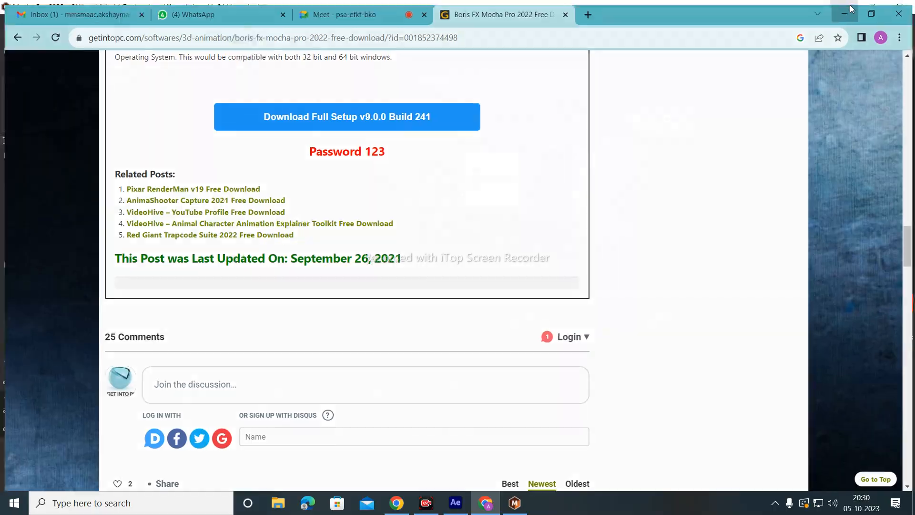
pyautogui.click(851, 8)
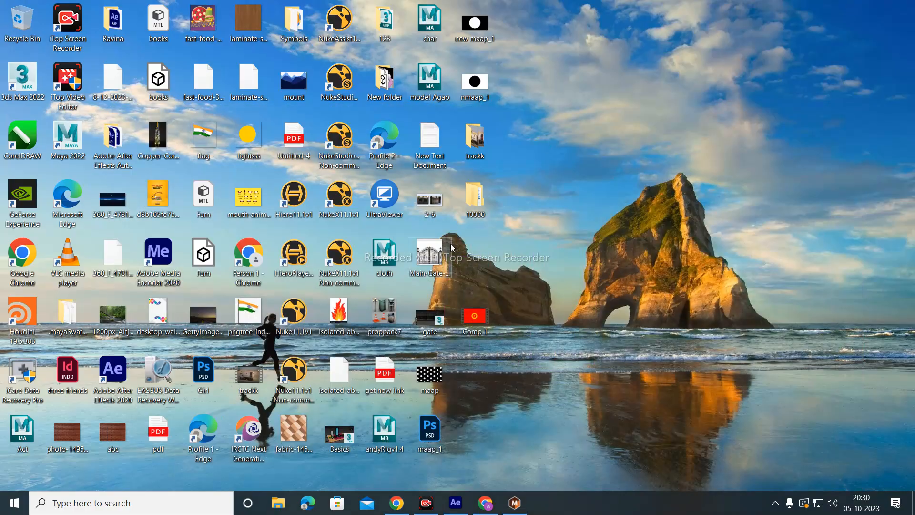
pyautogui.press('super+r')
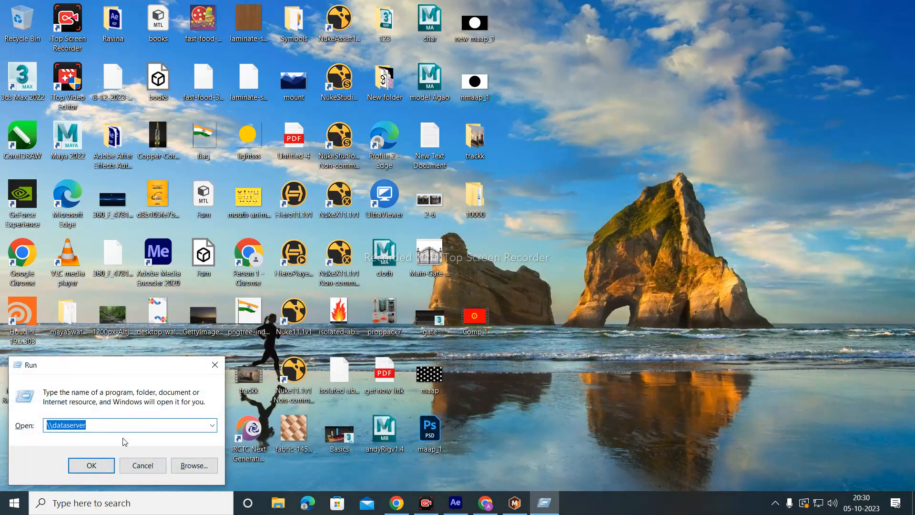
pyautogui.click(105, 466)
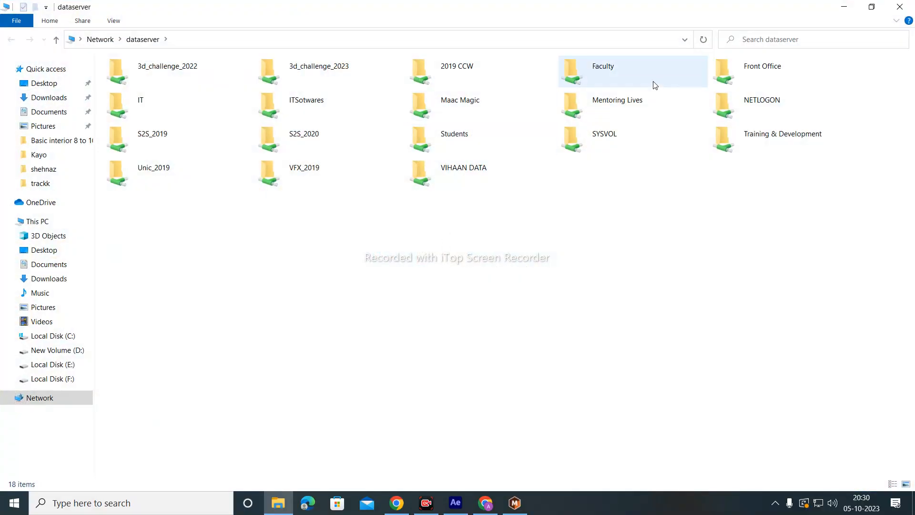
# Browse into the ITSotwares share's Boris FX Mocha Pro 2022 package and view its Setup folder
pyautogui.click(296, 107)
pyautogui.doubleClick(296, 107)
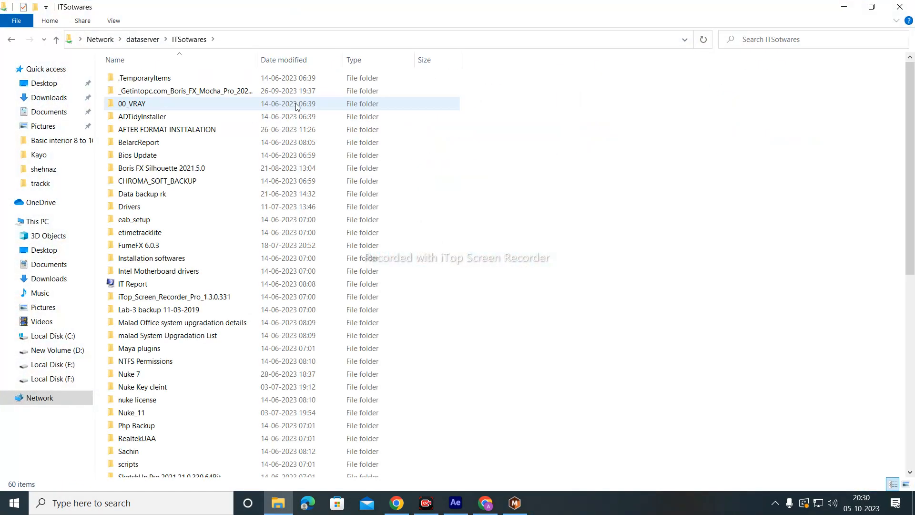
pyautogui.doubleClick(220, 92)
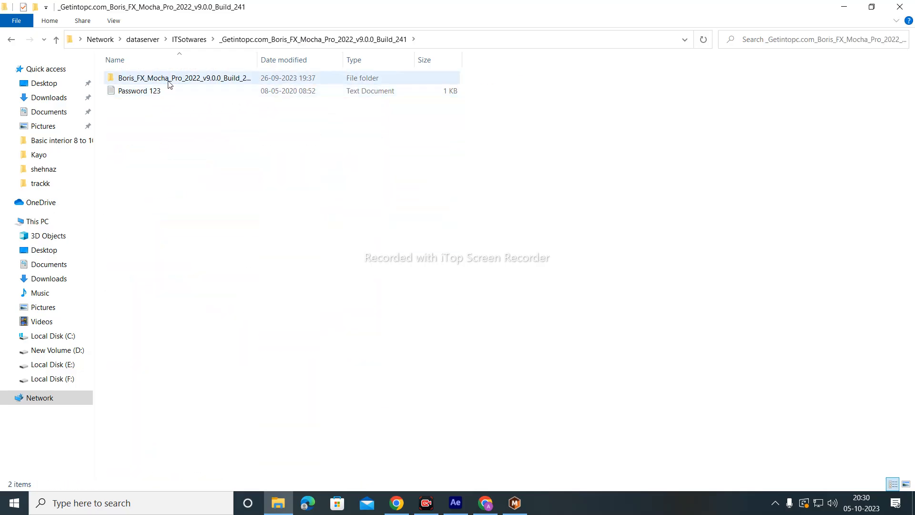
pyautogui.doubleClick(157, 81)
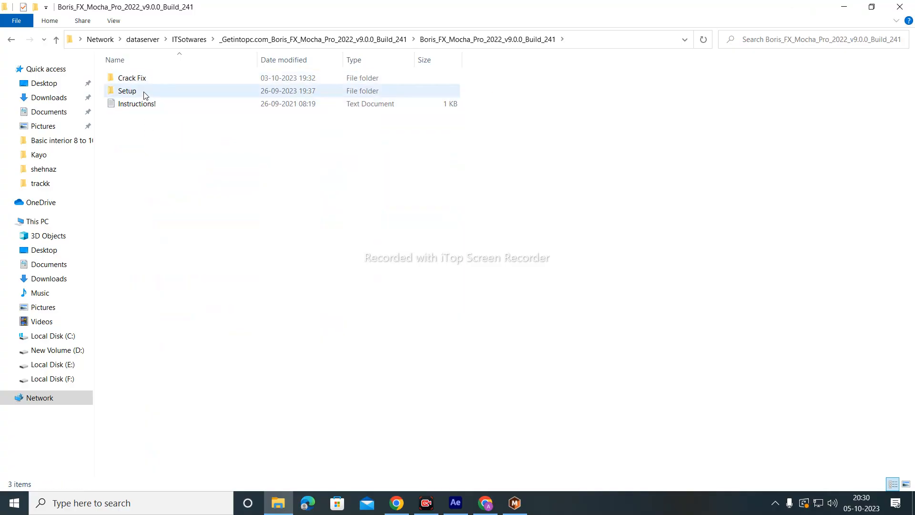
pyautogui.doubleClick(144, 95)
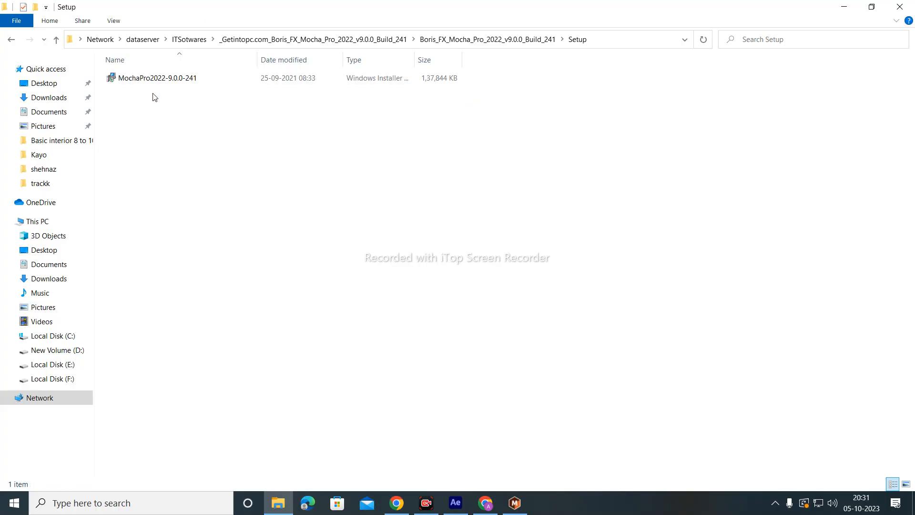
# Go back to the Getintopc package folder, postpone the Windows restart by an hour, and reopen the Setup folder
pyautogui.click(370, 39)
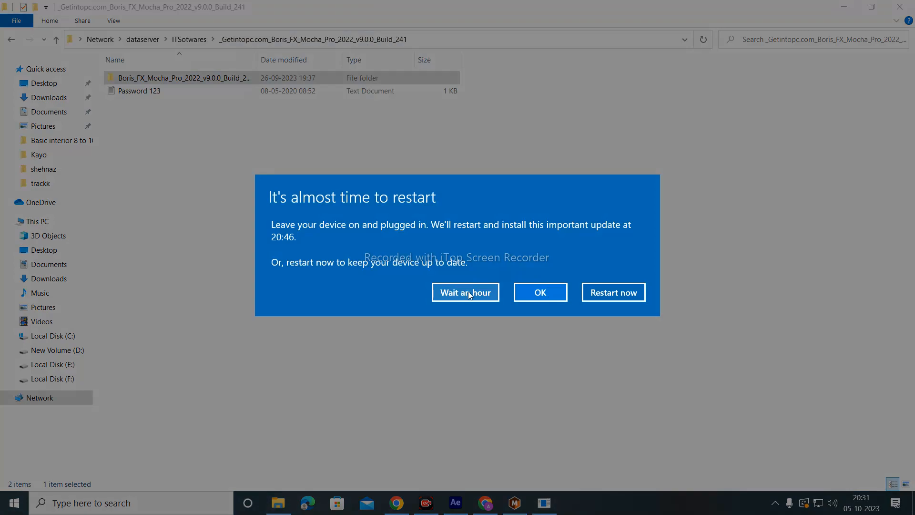
pyautogui.click(466, 292)
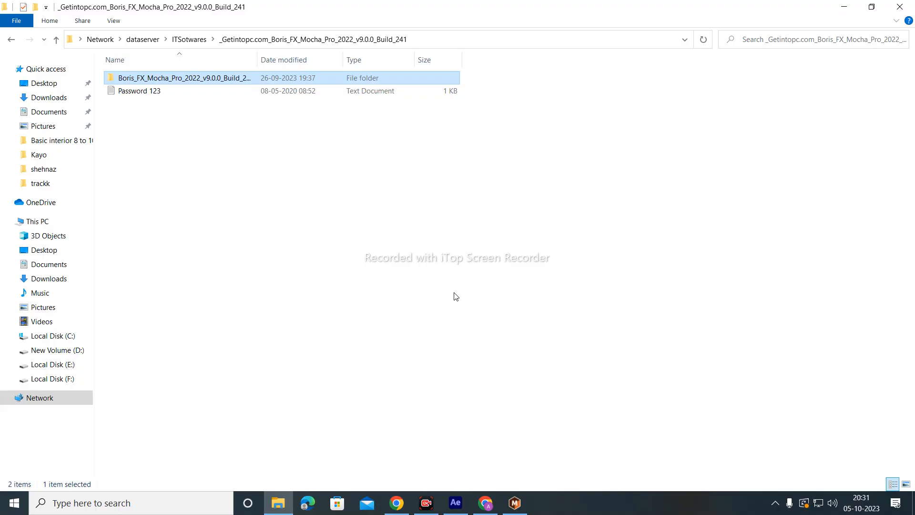
pyautogui.doubleClick(175, 78)
pyautogui.doubleClick(142, 92)
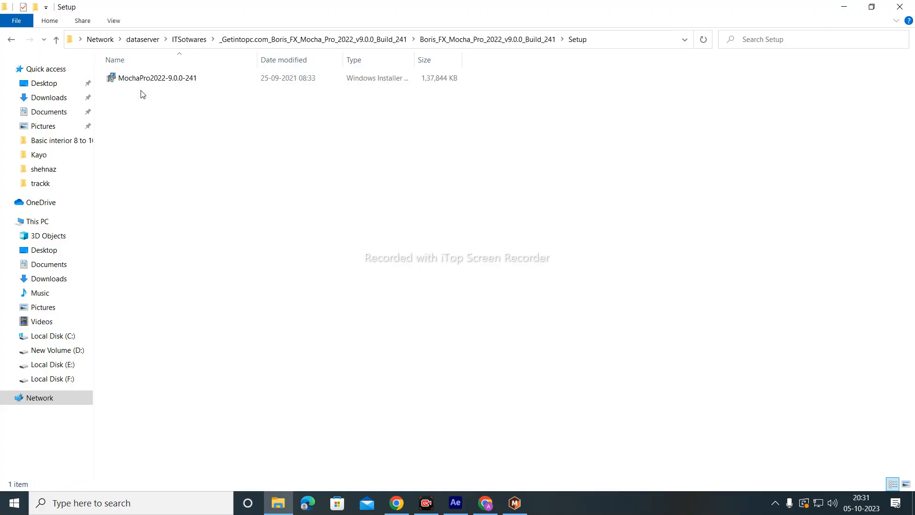
# View the contents of the Crack Fix archive in the Crack Fix folder, and close the archive and File Explorer
pyautogui.click(438, 40)
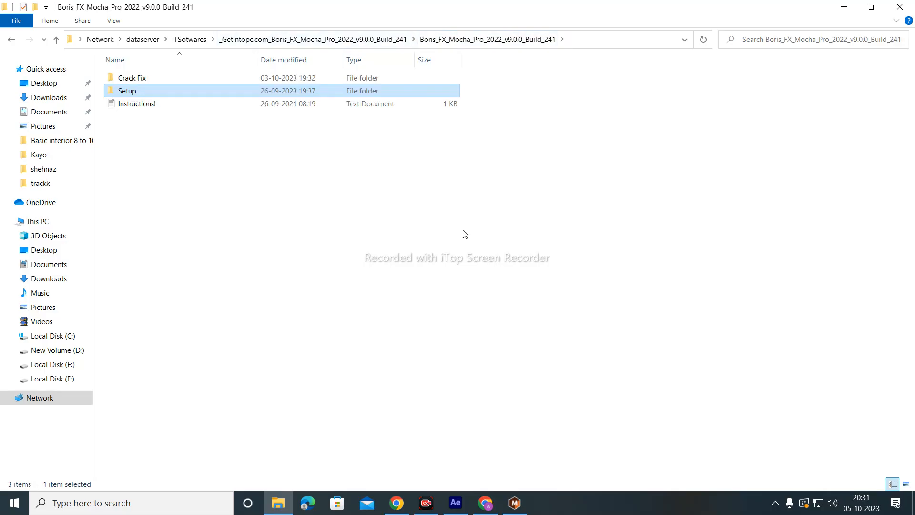
pyautogui.doubleClick(128, 79)
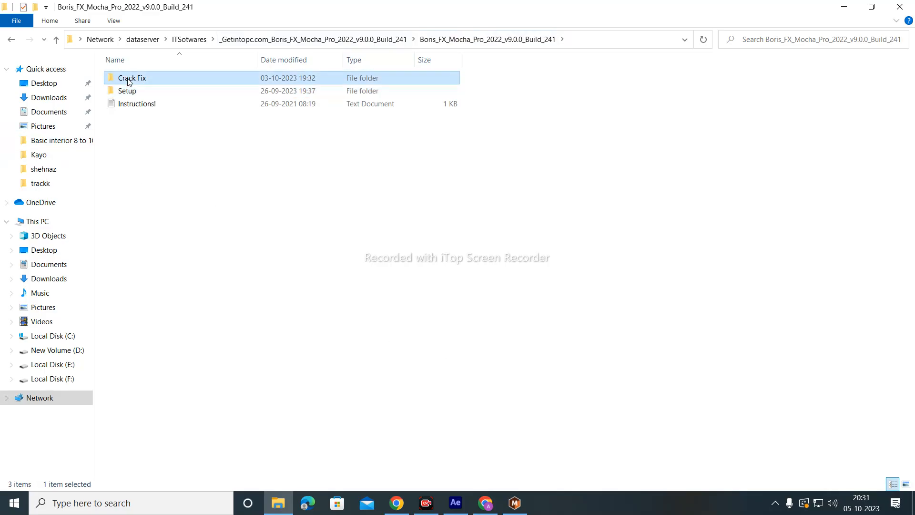
pyautogui.doubleClick(129, 80)
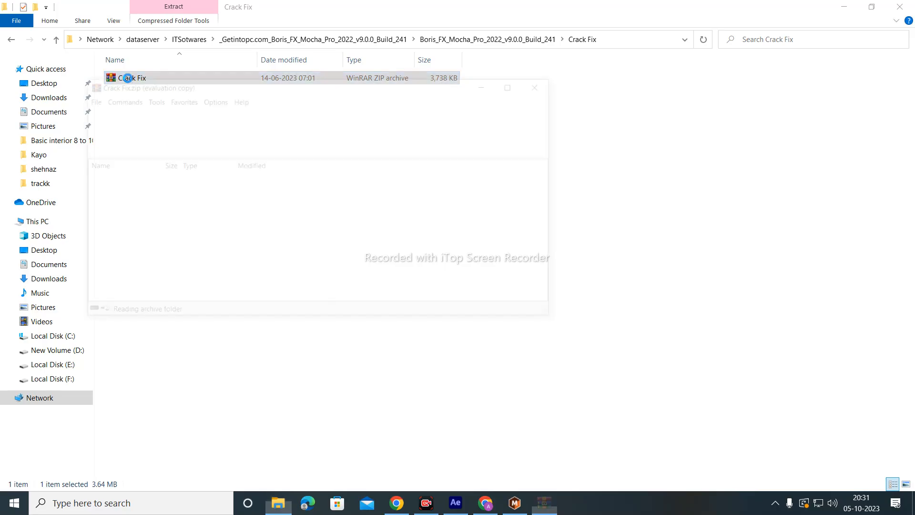
pyautogui.click(679, 65)
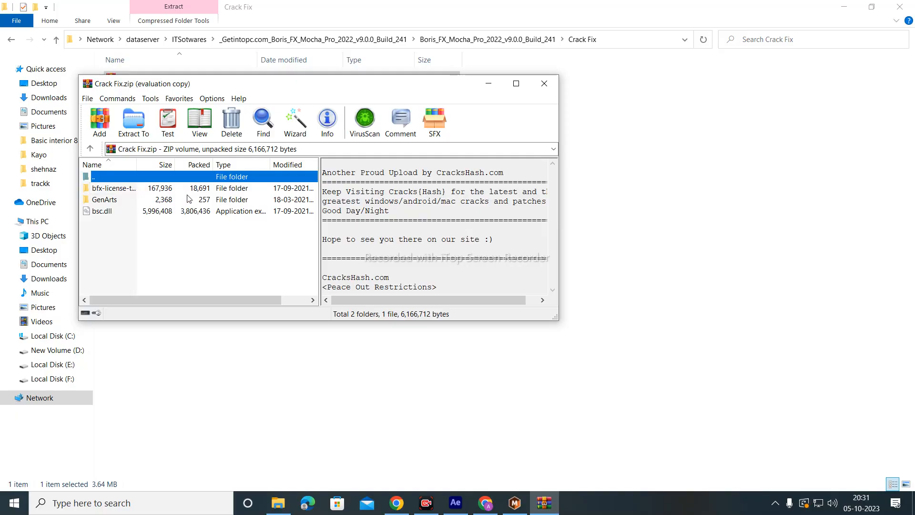
pyautogui.click(544, 84)
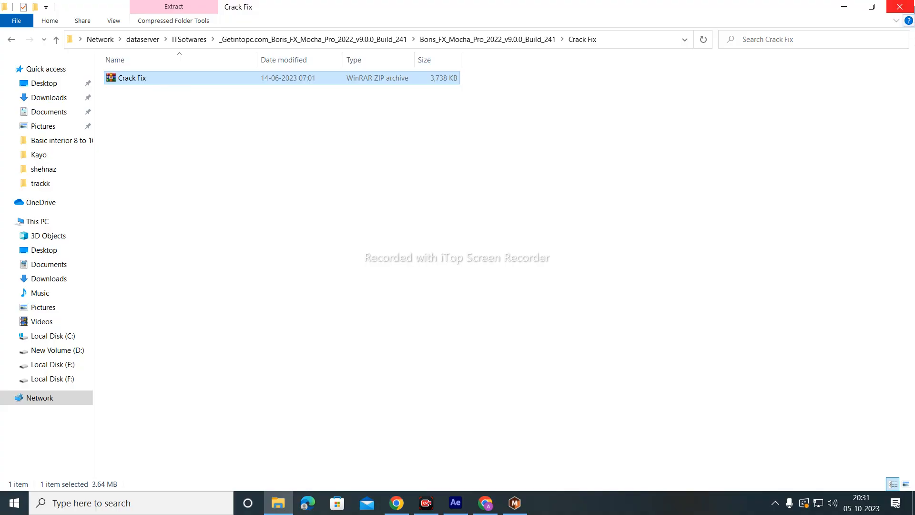
pyautogui.click(900, 7)
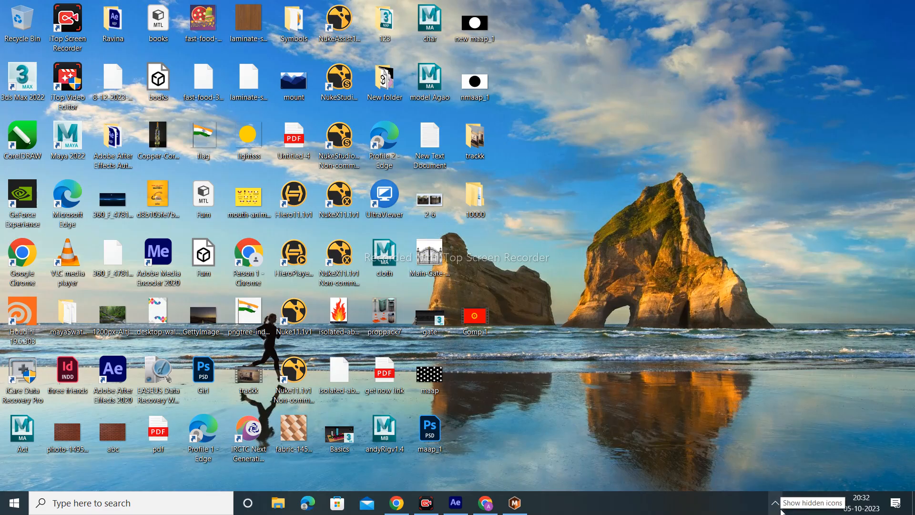
# Open Windows Security from the system tray and view the virus & threat protection settings
pyautogui.click(780, 507)
pyautogui.click(770, 462)
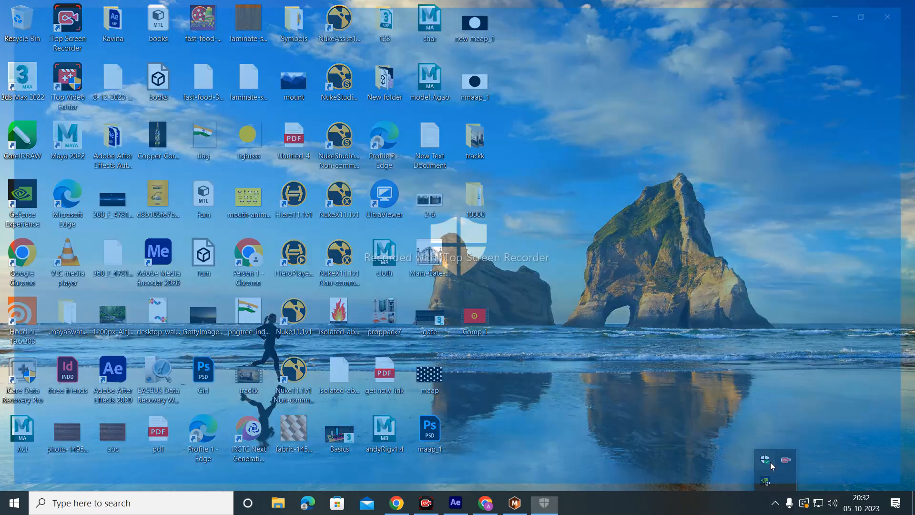
pyautogui.click(248, 185)
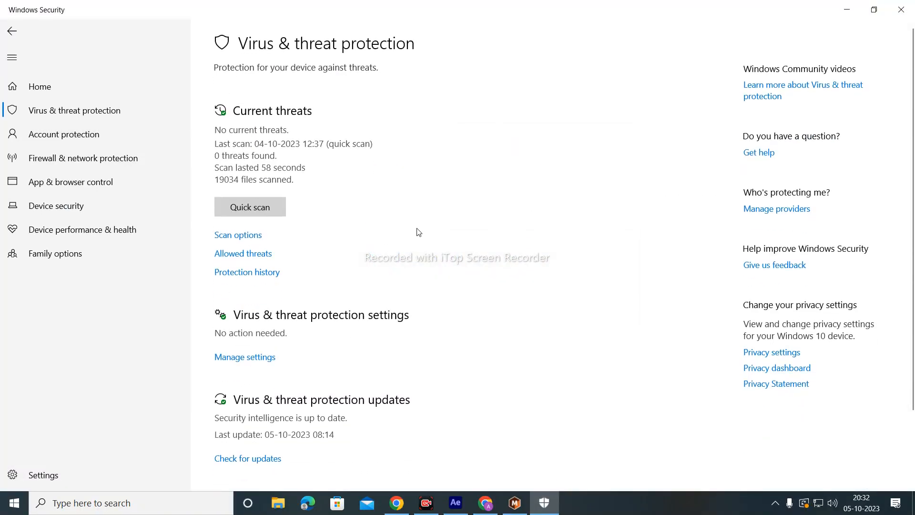
pyautogui.scroll(-3, 277, 331)
pyautogui.click(256, 268)
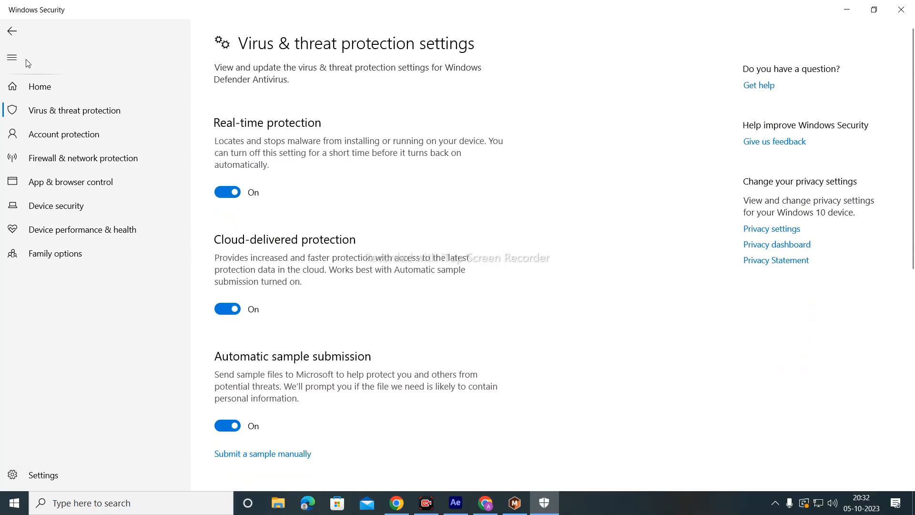
# Return to the Windows Security overview and view the firewall & network protection page
pyautogui.click(12, 31)
pyautogui.click(12, 31)
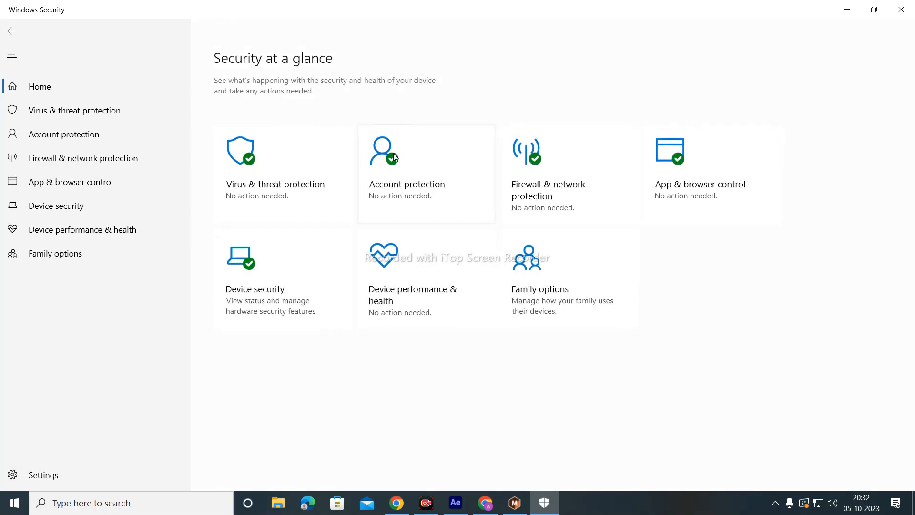
pyautogui.click(537, 193)
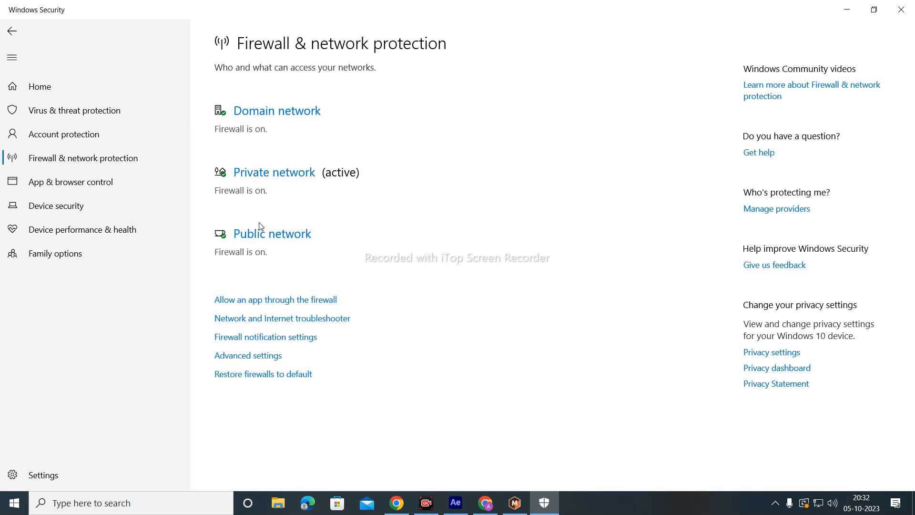
# View the Domain network firewall settings, return to the firewall overview, and close Windows Security
pyautogui.click(267, 114)
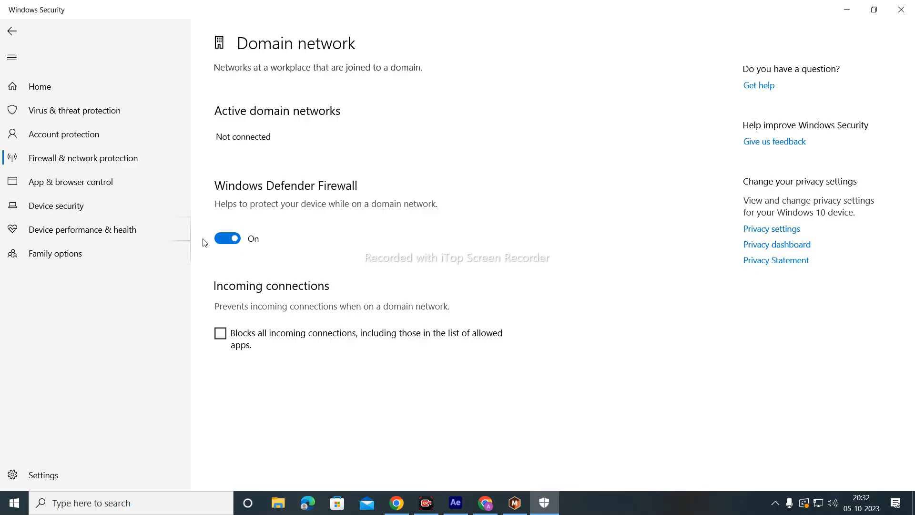
pyautogui.click(12, 31)
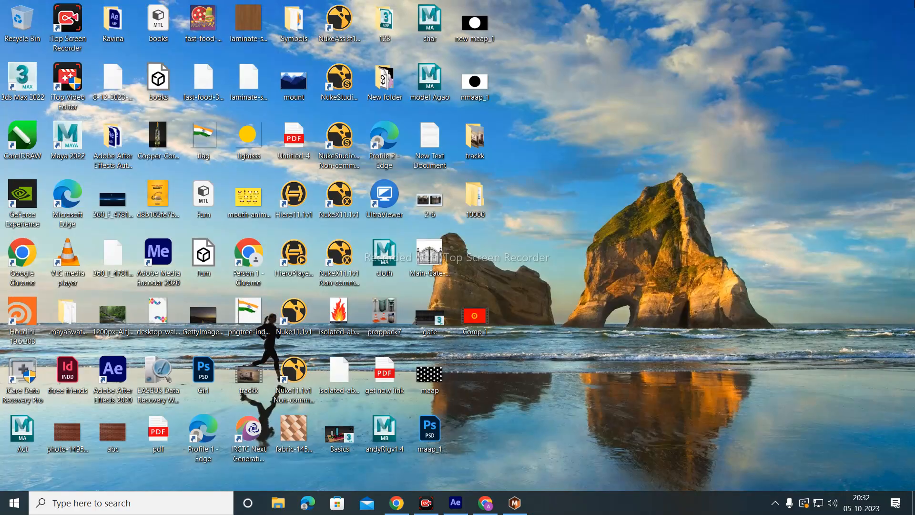
pyautogui.click(901, 10)
pyautogui.moveTo(392, 508)
pyautogui.rightClick(576, 143)
pyautogui.click(612, 180)
pyautogui.rightClick(588, 156)
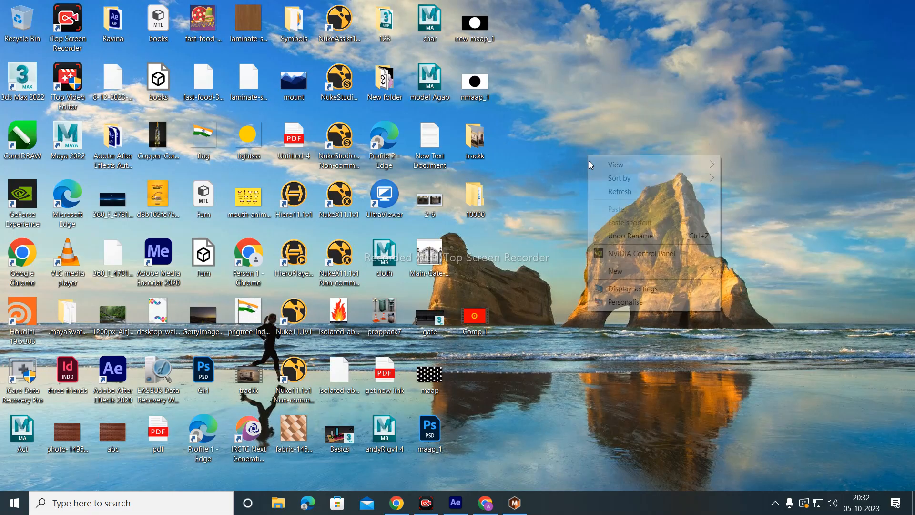
pyautogui.click(622, 193)
pyautogui.rightClick(593, 126)
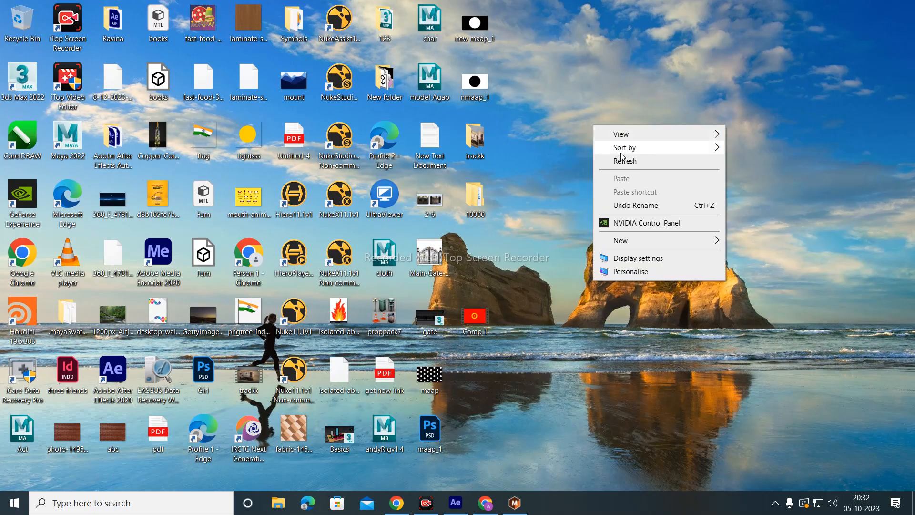
pyautogui.click(621, 160)
pyautogui.rightClick(580, 112)
pyautogui.click(607, 147)
pyautogui.rightClick(582, 121)
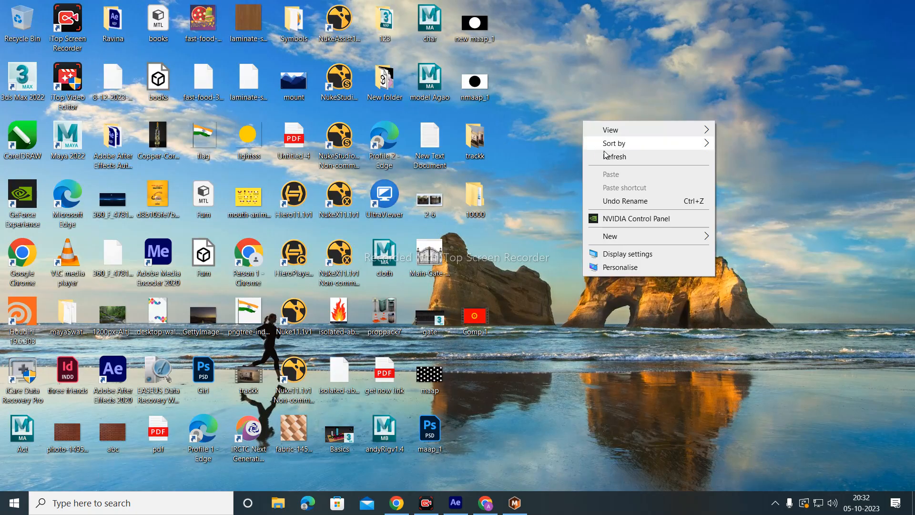
pyautogui.click(606, 155)
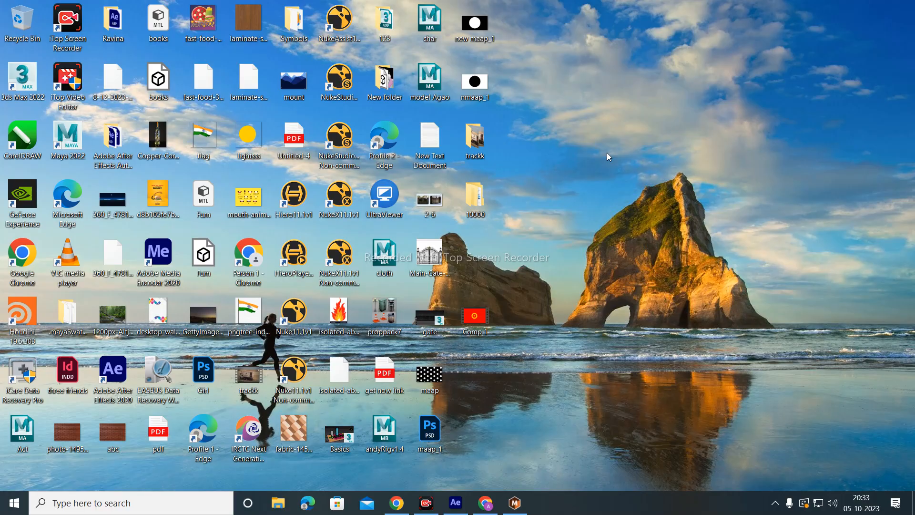
pyautogui.rightClick(585, 131)
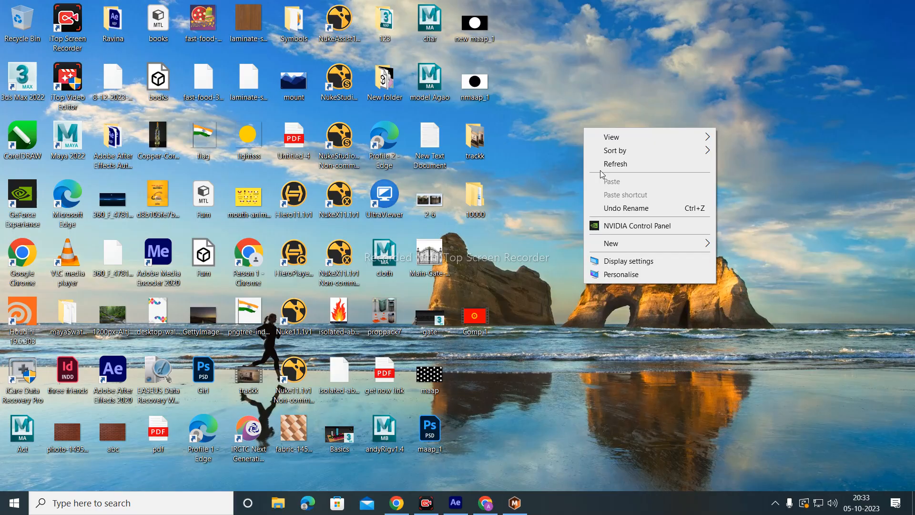
pyautogui.click(622, 164)
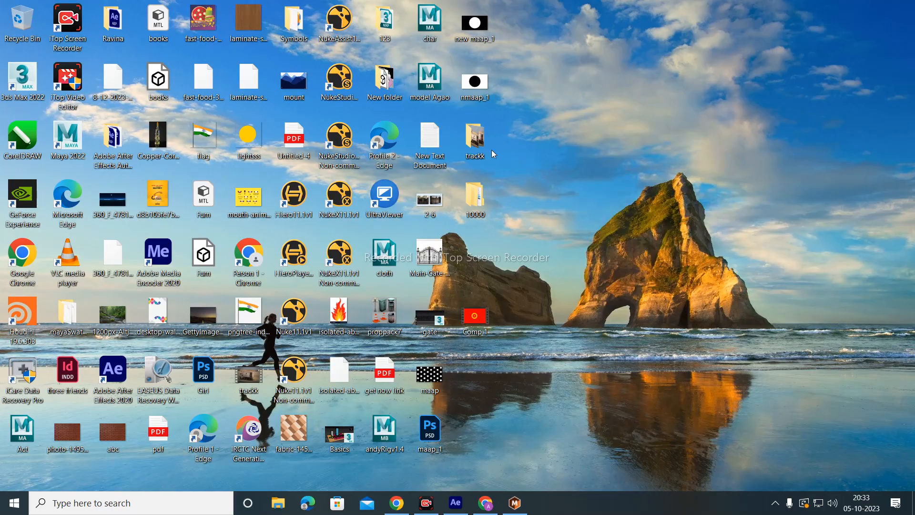
# View the image sequence in the trackk folder on the desktop, close the folder, and refresh the desktop
pyautogui.doubleClick(478, 143)
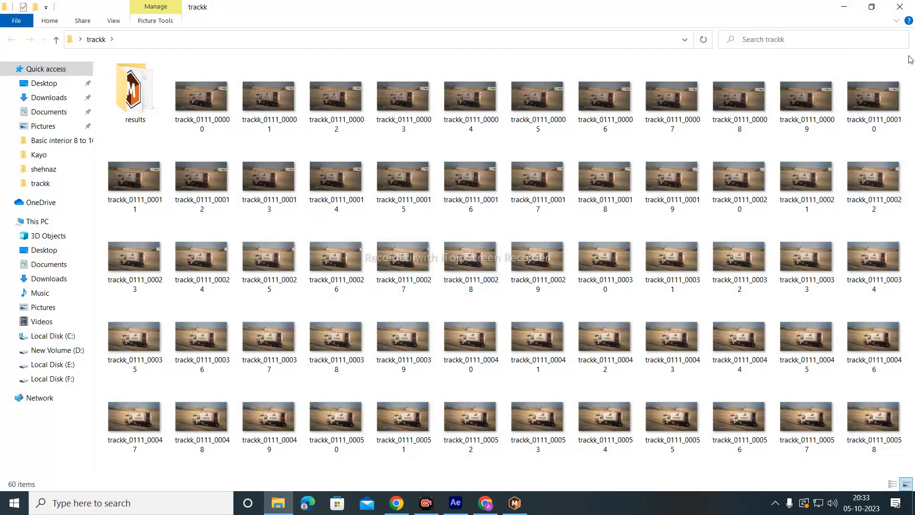
pyautogui.click(900, 6)
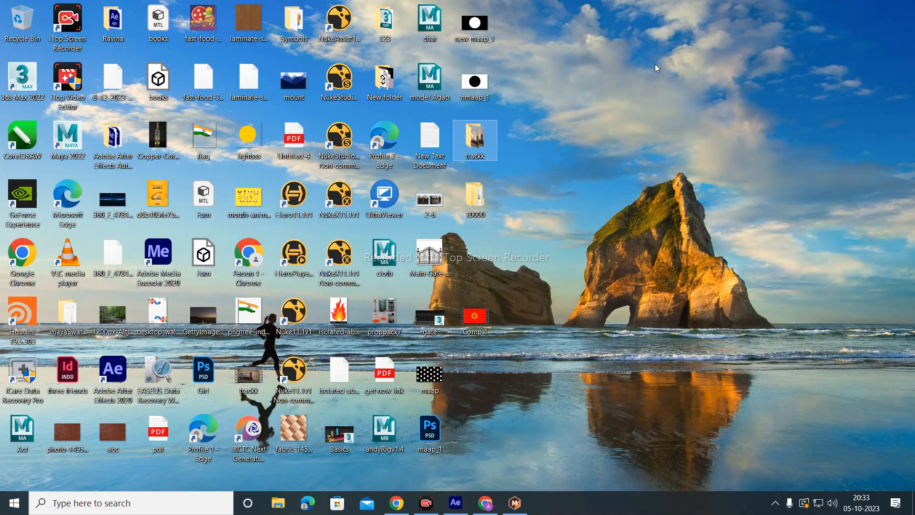
pyautogui.rightClick(657, 68)
pyautogui.click(685, 104)
pyautogui.rightClick(532, 98)
pyautogui.click(562, 135)
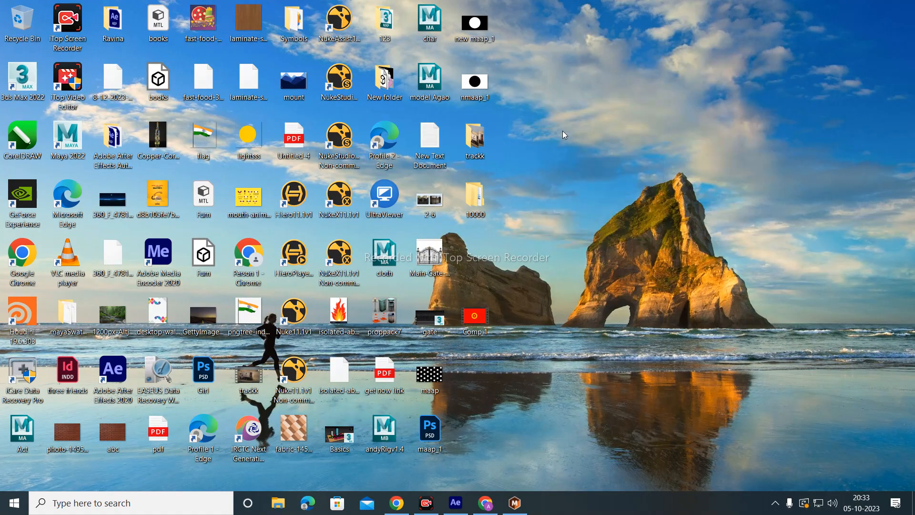
pyautogui.rightClick(549, 118)
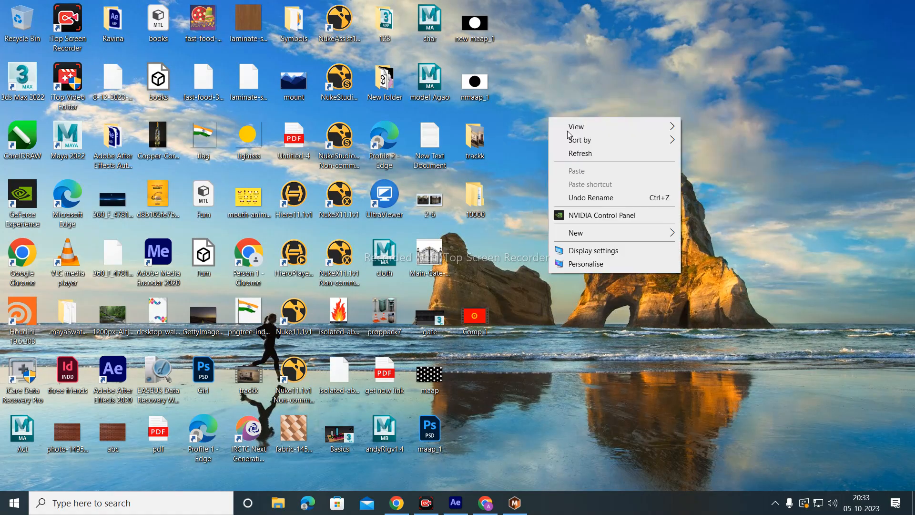
pyautogui.click(582, 154)
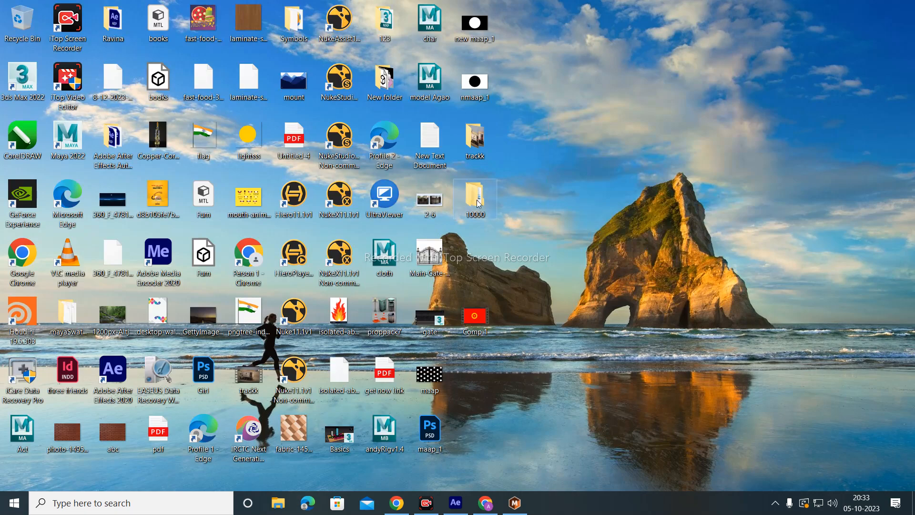
# Delete the 10000 folder from the desktop and refresh the desktop
pyautogui.moveTo(481, 191); pyautogui.dragTo(488, 153)
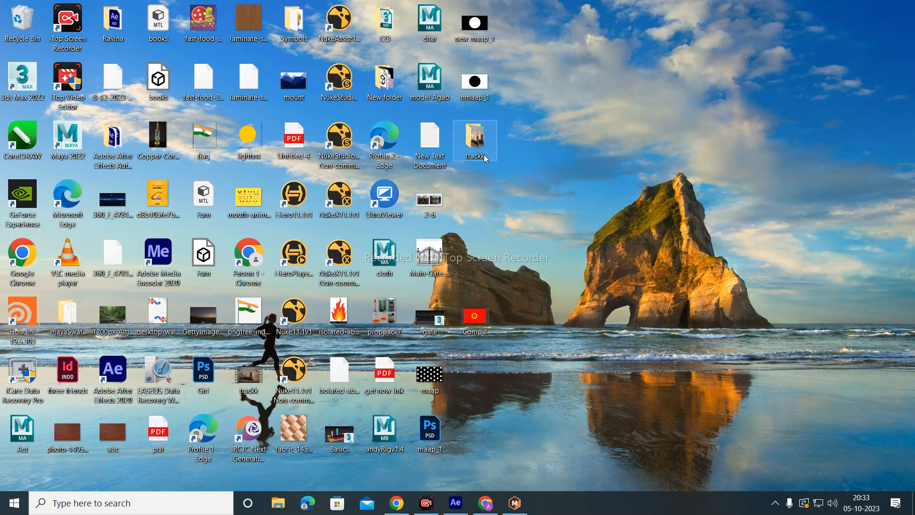
pyautogui.rightClick(533, 163)
pyautogui.click(551, 199)
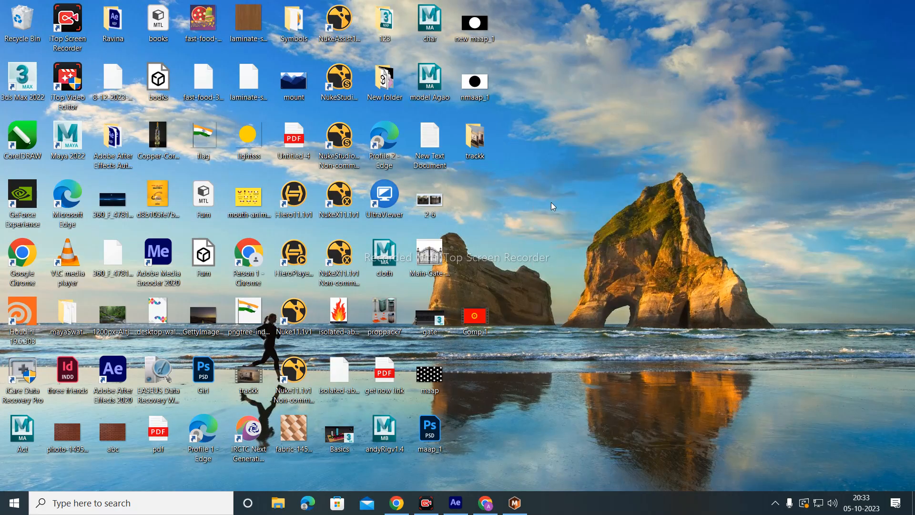
pyautogui.rightClick(560, 153)
pyautogui.click(592, 187)
pyautogui.rightClick(552, 164)
pyautogui.click(581, 166)
pyautogui.rightClick(570, 138)
pyautogui.click(613, 173)
pyautogui.rightClick(591, 143)
pyautogui.click(603, 163)
pyautogui.rightClick(541, 141)
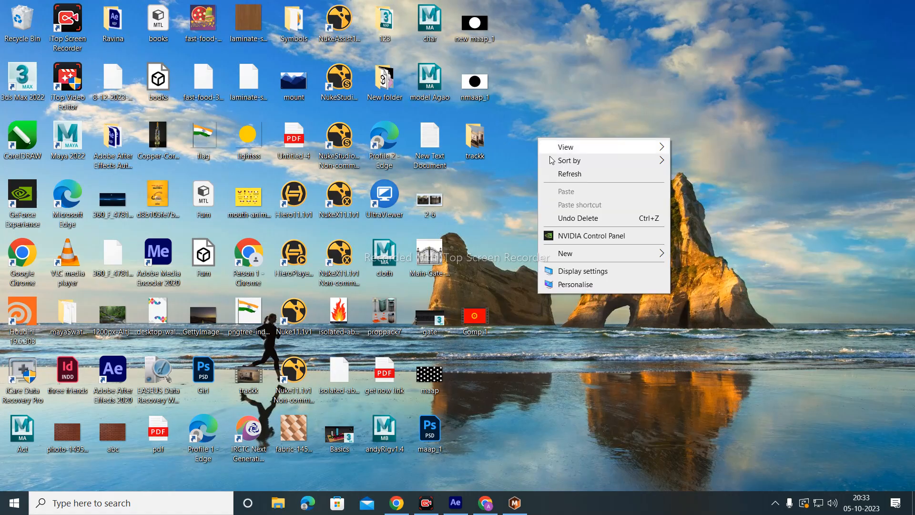
pyautogui.click(562, 173)
pyautogui.rightClick(541, 140)
pyautogui.click(582, 176)
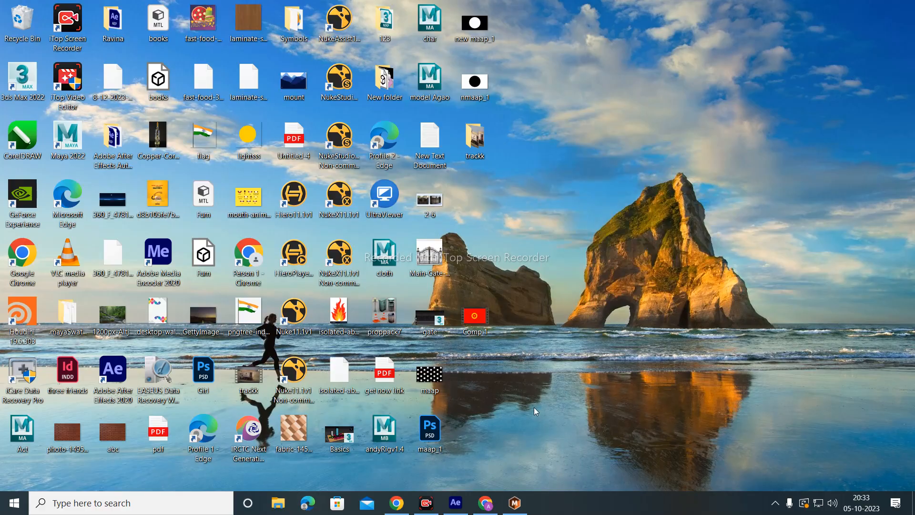
pyautogui.rightClick(551, 164)
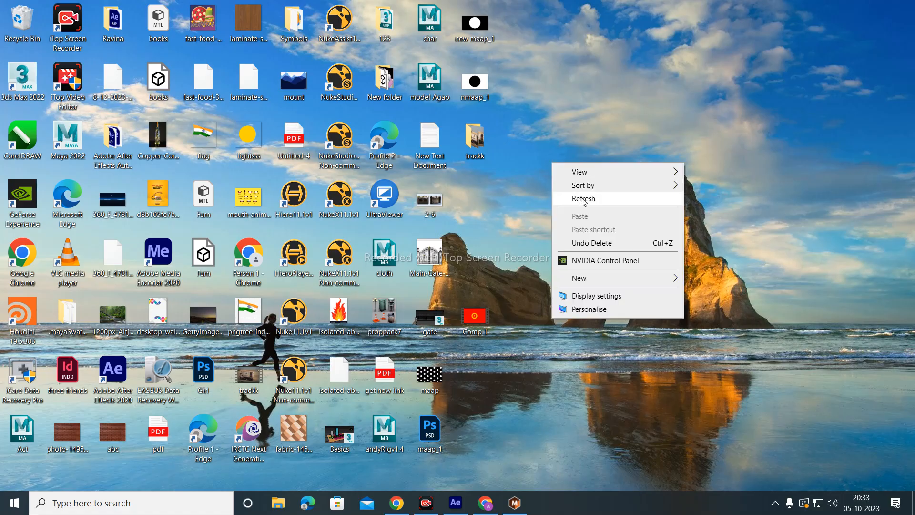
pyautogui.click(583, 199)
pyautogui.rightClick(574, 147)
pyautogui.click(599, 183)
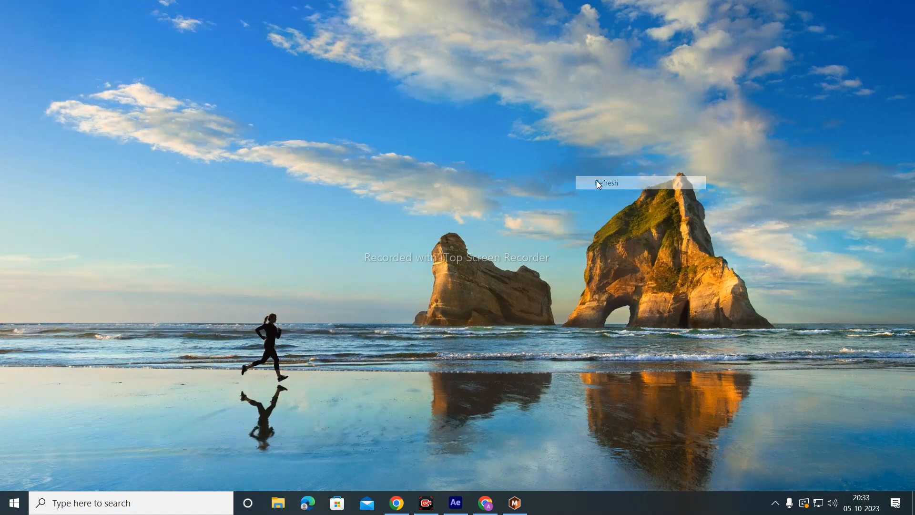
pyautogui.rightClick(524, 138)
pyautogui.click(557, 170)
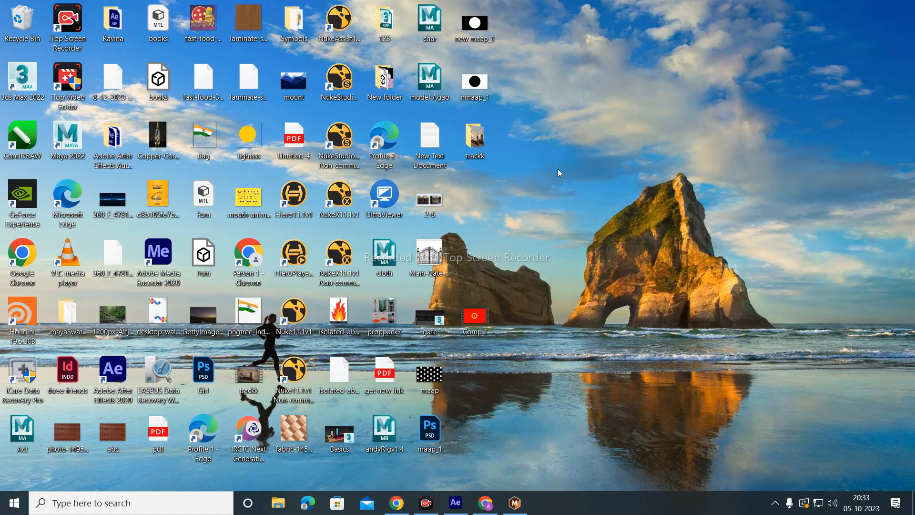
pyautogui.rightClick(573, 153)
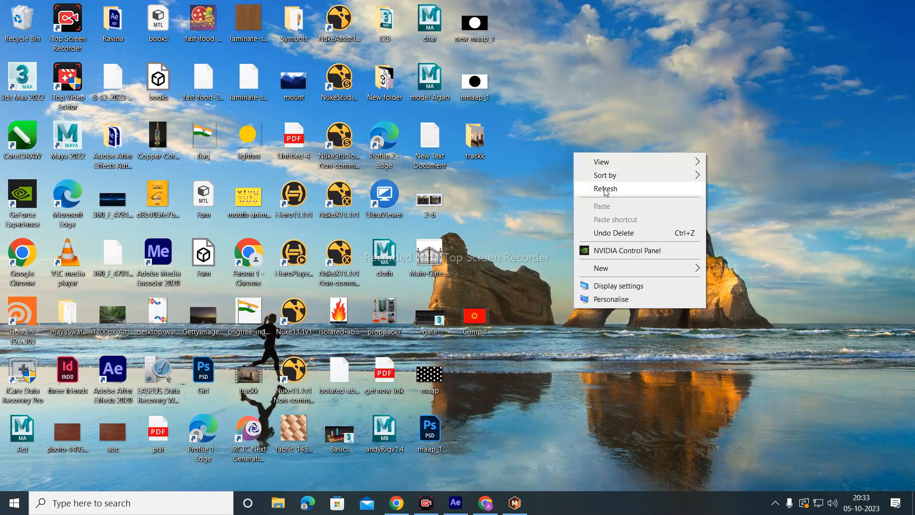
pyautogui.click(605, 189)
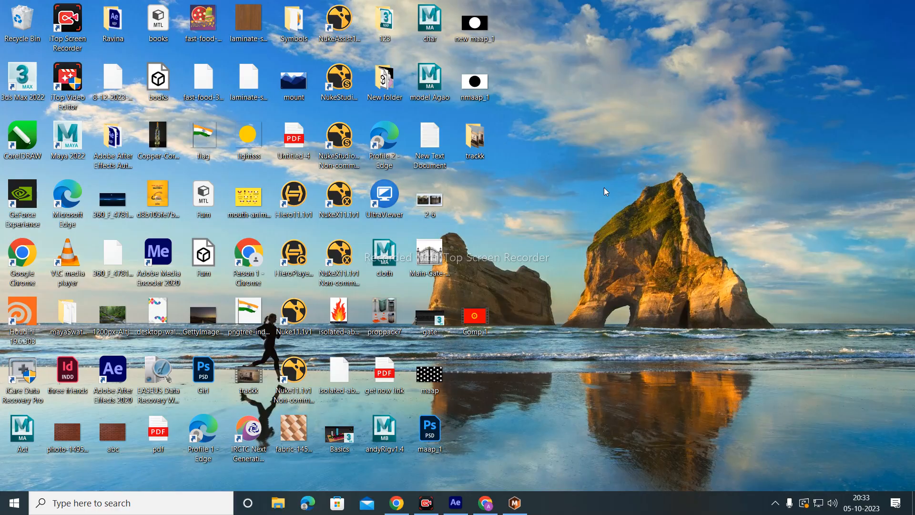
pyautogui.rightClick(608, 127)
pyautogui.click(639, 164)
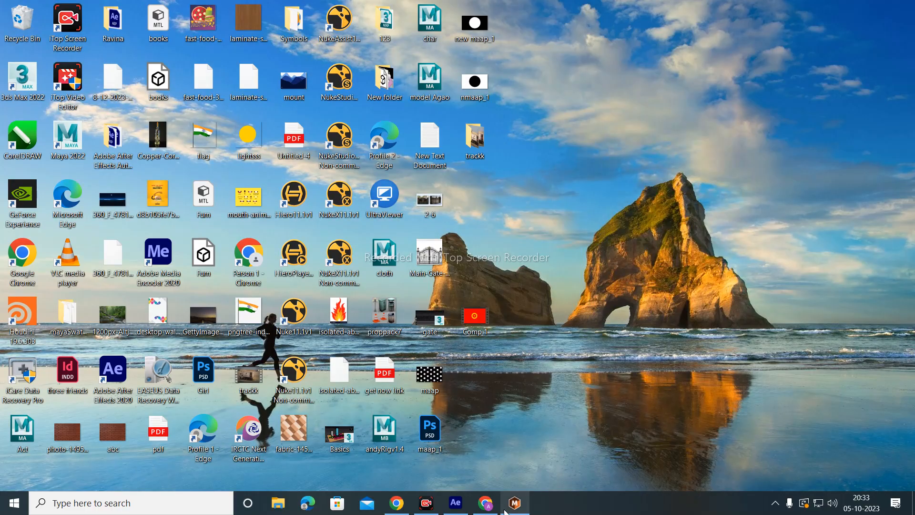
pyautogui.rightClick(581, 109)
pyautogui.click(614, 145)
pyautogui.rightClick(580, 127)
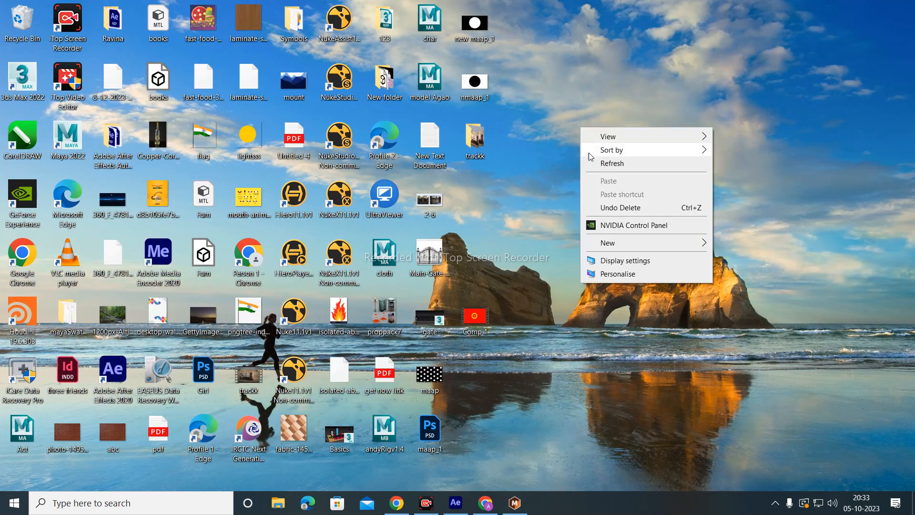
pyautogui.click(602, 164)
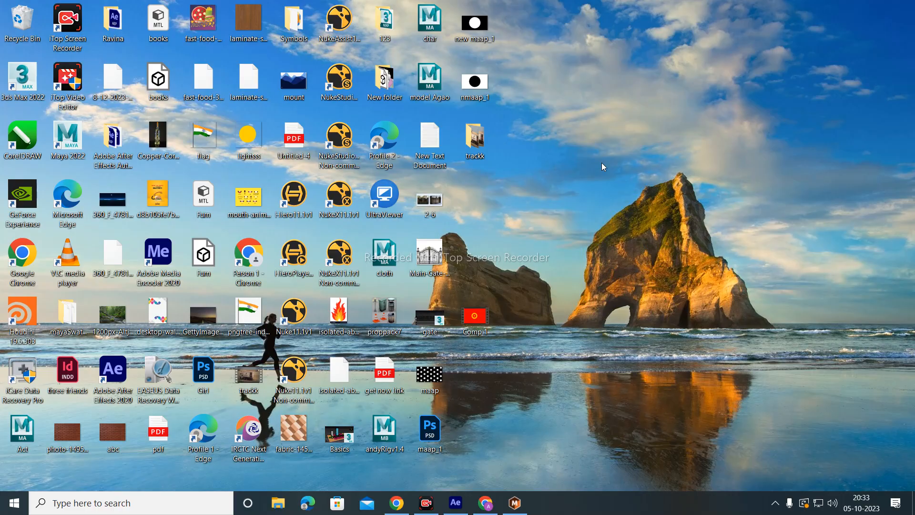
pyautogui.rightClick(586, 71)
pyautogui.click(627, 106)
pyautogui.rightClick(590, 91)
pyautogui.click(619, 126)
# Switch to Chrome, close the Mocha Pro 2022 download page, and mute the unmuted participant in the Google Meet call
pyautogui.click(486, 502)
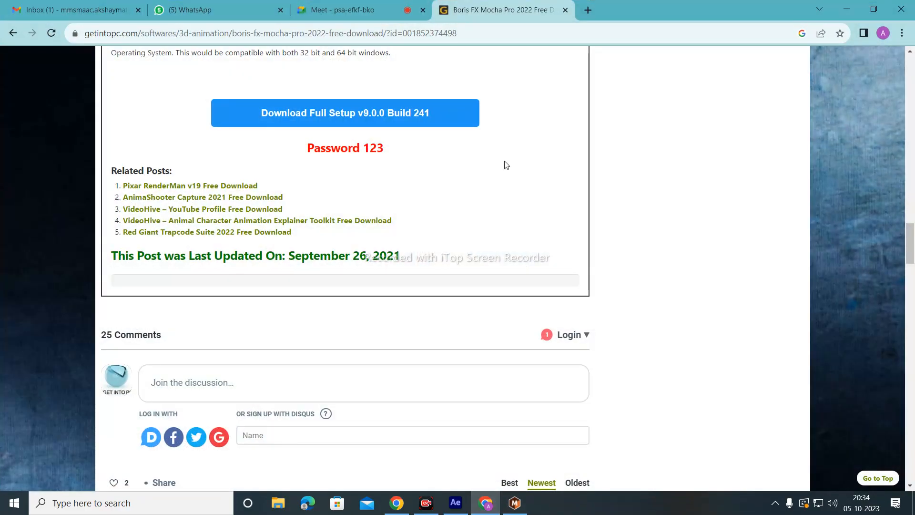
pyautogui.click(357, 9)
pyautogui.click(565, 10)
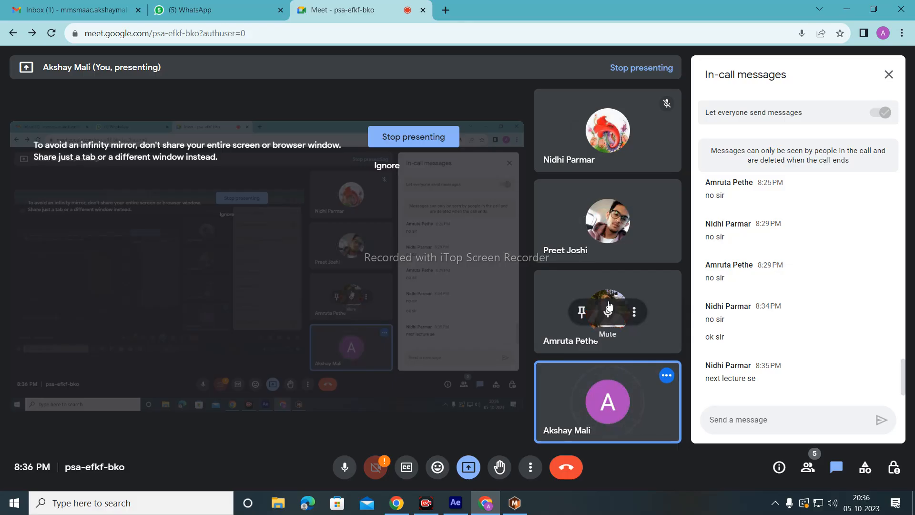
pyautogui.click(608, 307)
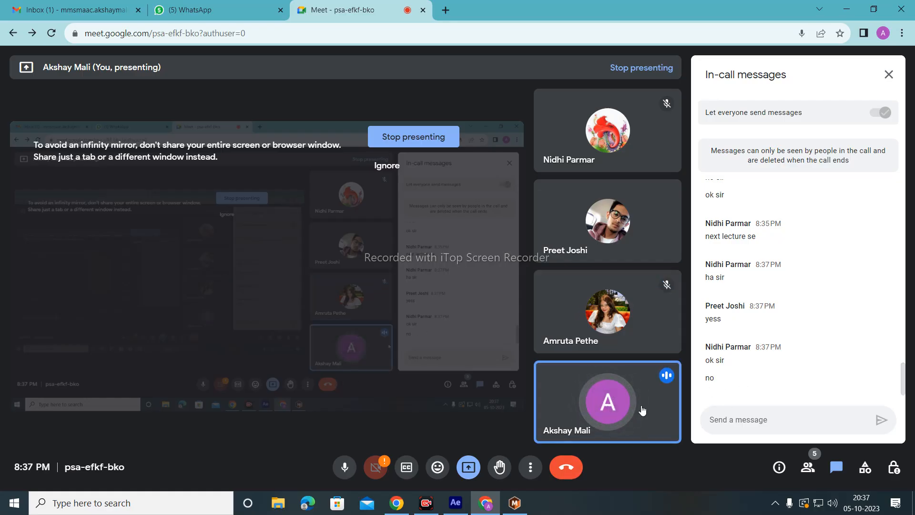
# Leave the Google Meet call, close its page, and open the MWF 7-9_MOCHA_Malad group chat in WhatsApp
pyautogui.click(571, 469)
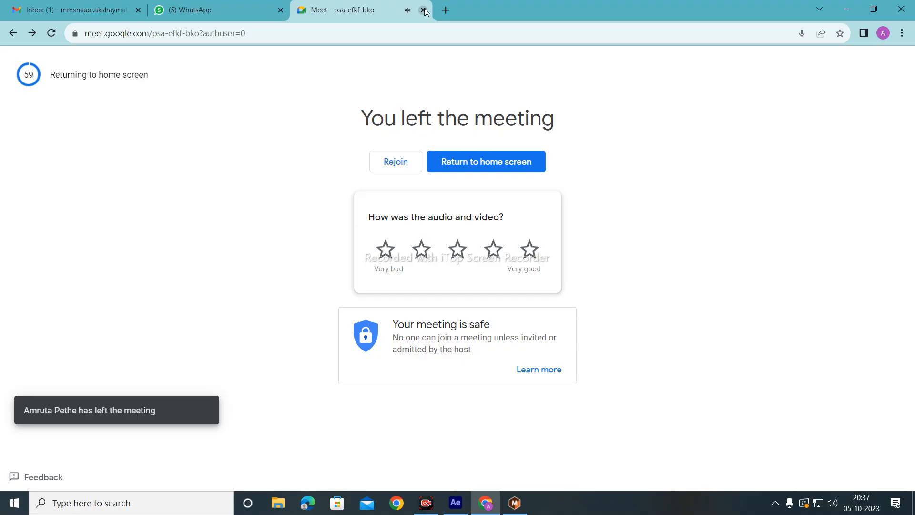
pyautogui.click(422, 10)
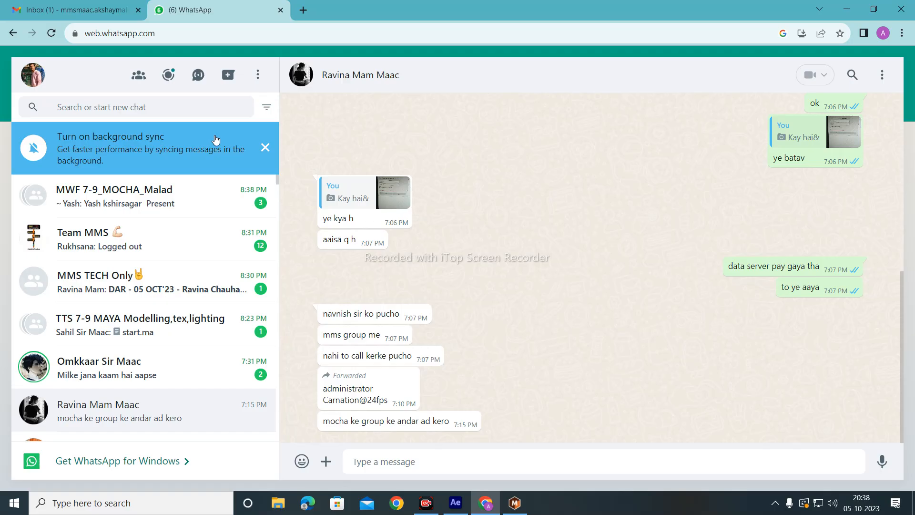
pyautogui.click(219, 198)
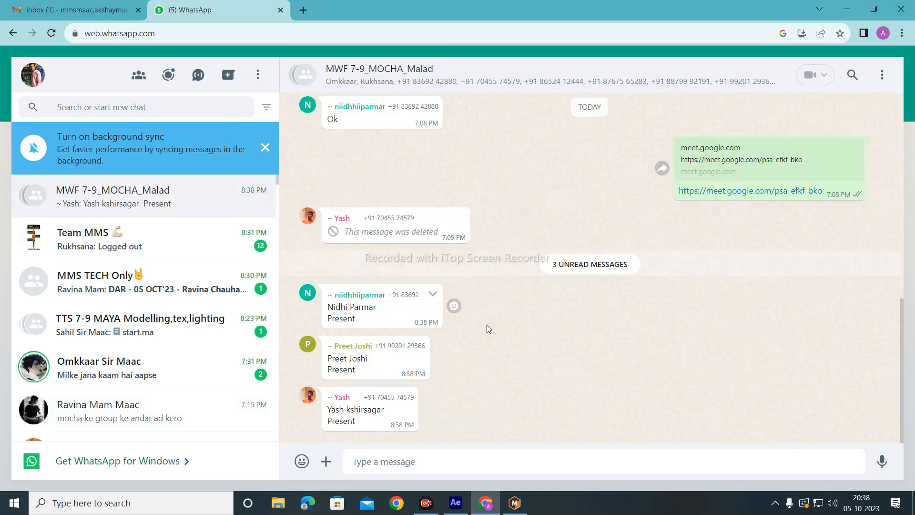